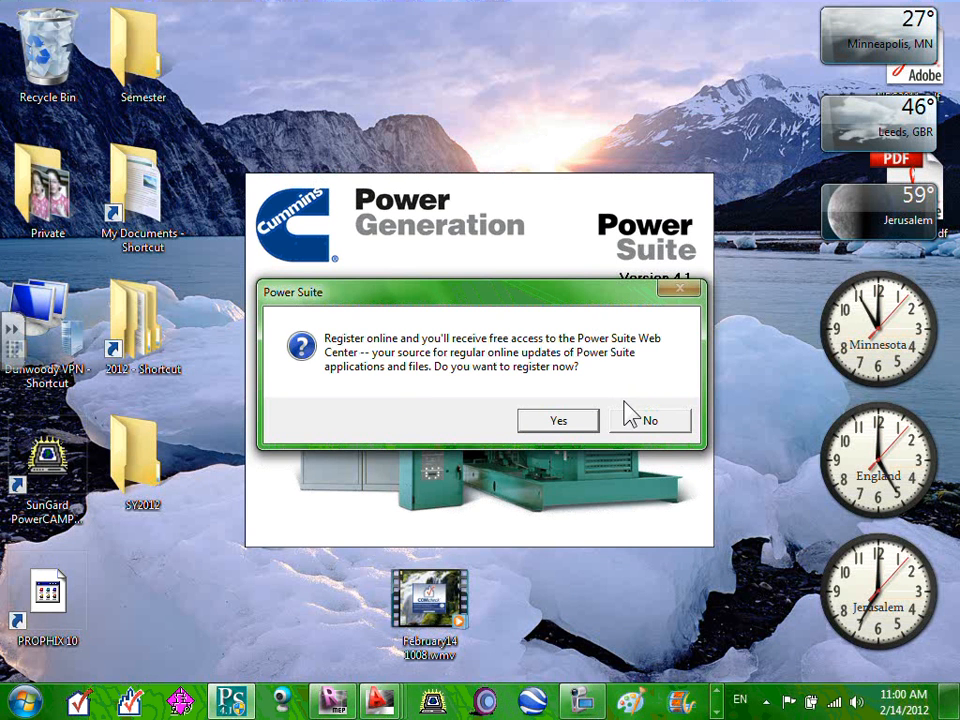
Decline both the online registration prompt and the GenSize data-update prompt.
{"action": "left_click", "coordinate": [669, 428]}
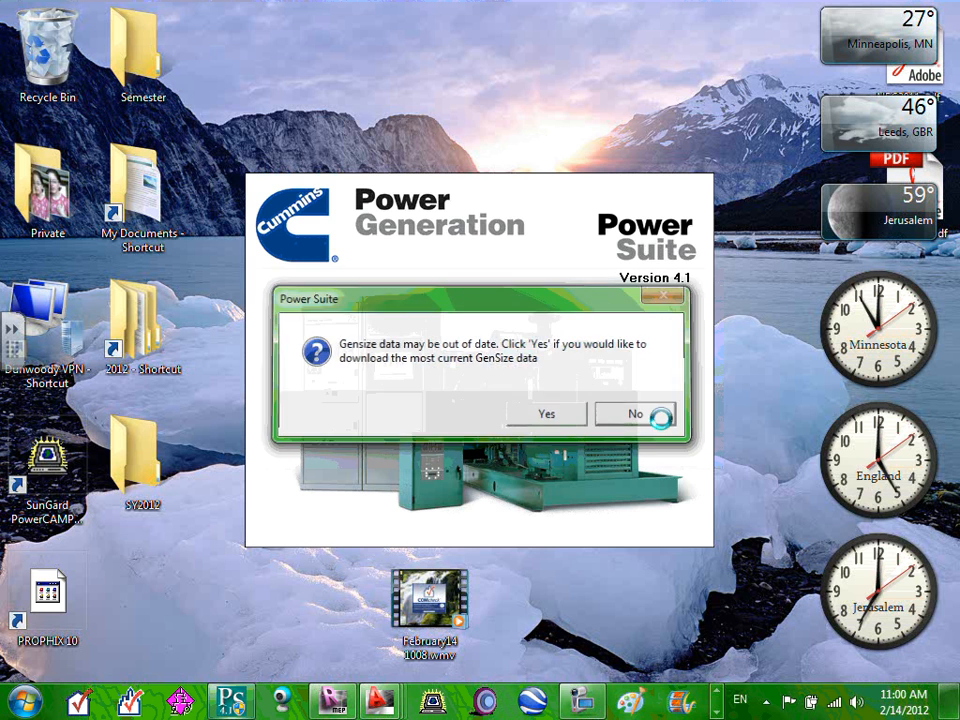
{"action": "left_click", "coordinate": [660, 420]}
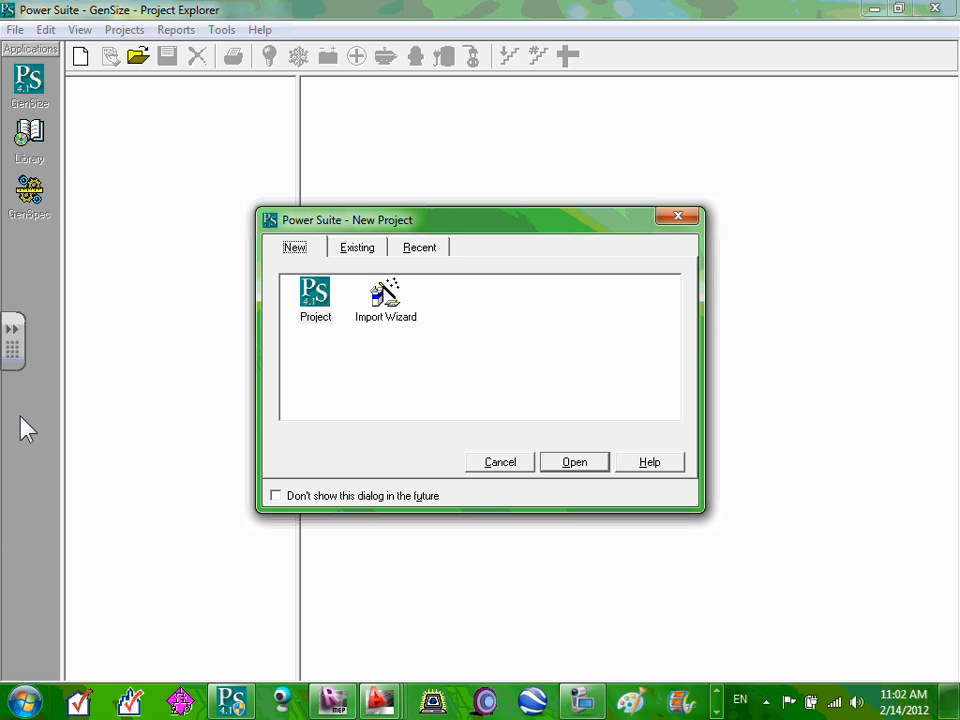
Create a new blank GenSize project, then bring the Excel workbook up from the taskbar.
{"action": "left_click", "coordinate": [317, 304]}
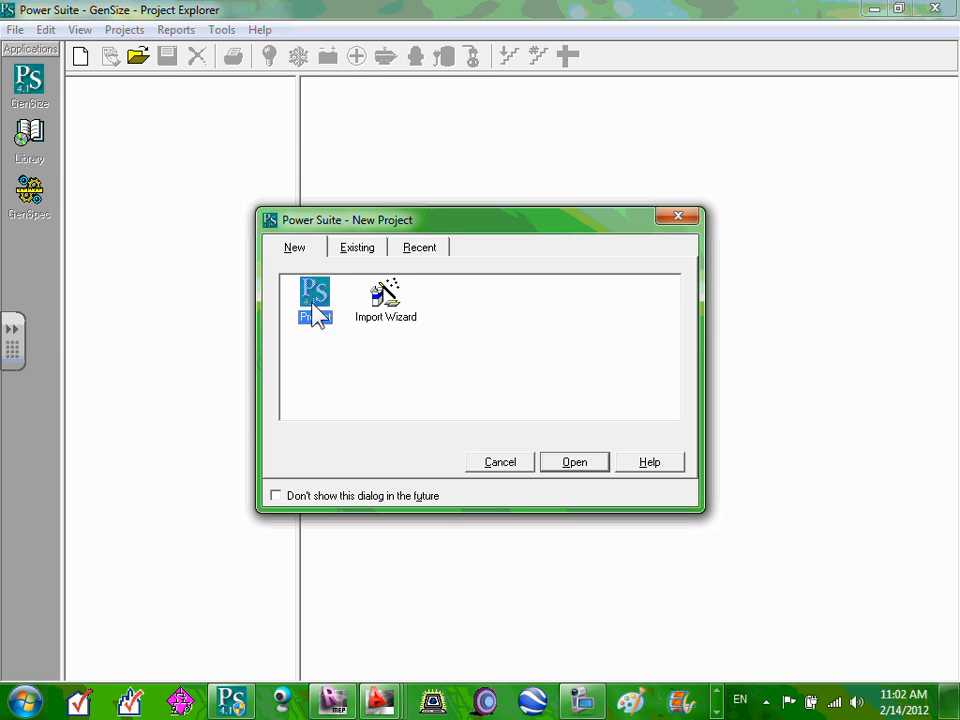
{"action": "double_click", "coordinate": [317, 304]}
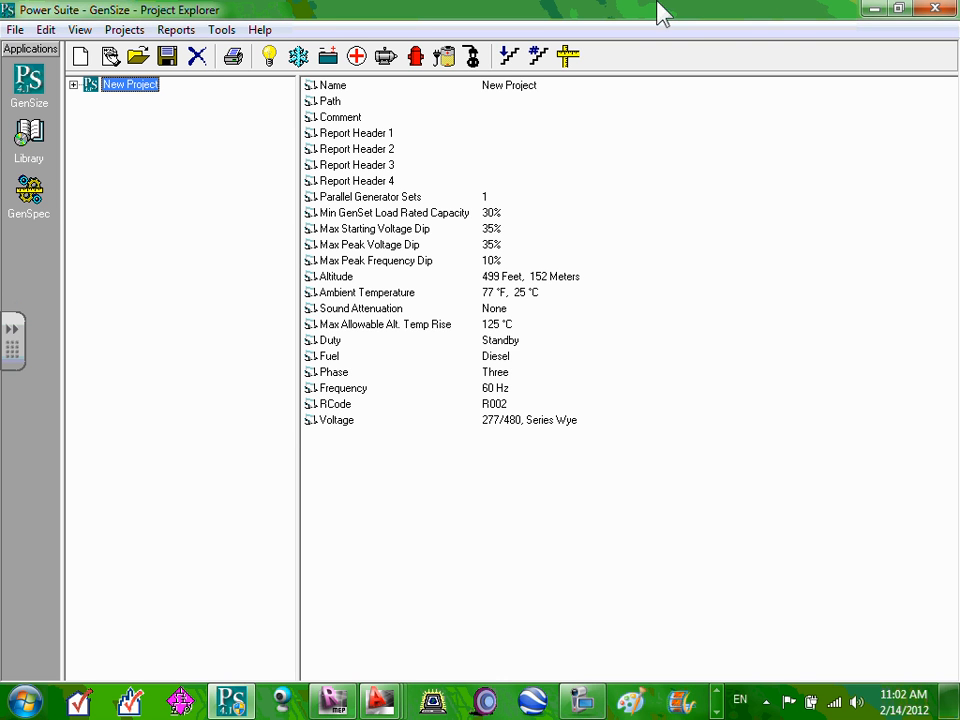
{"action": "left_click", "coordinate": [716, 713]}
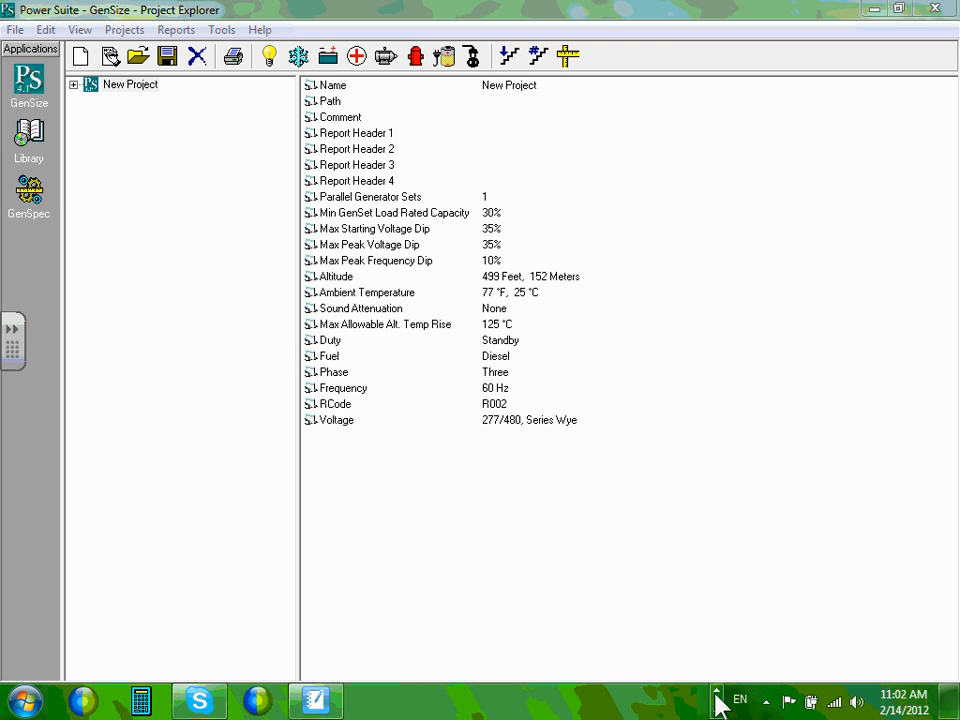
{"action": "left_click", "coordinate": [716, 688]}
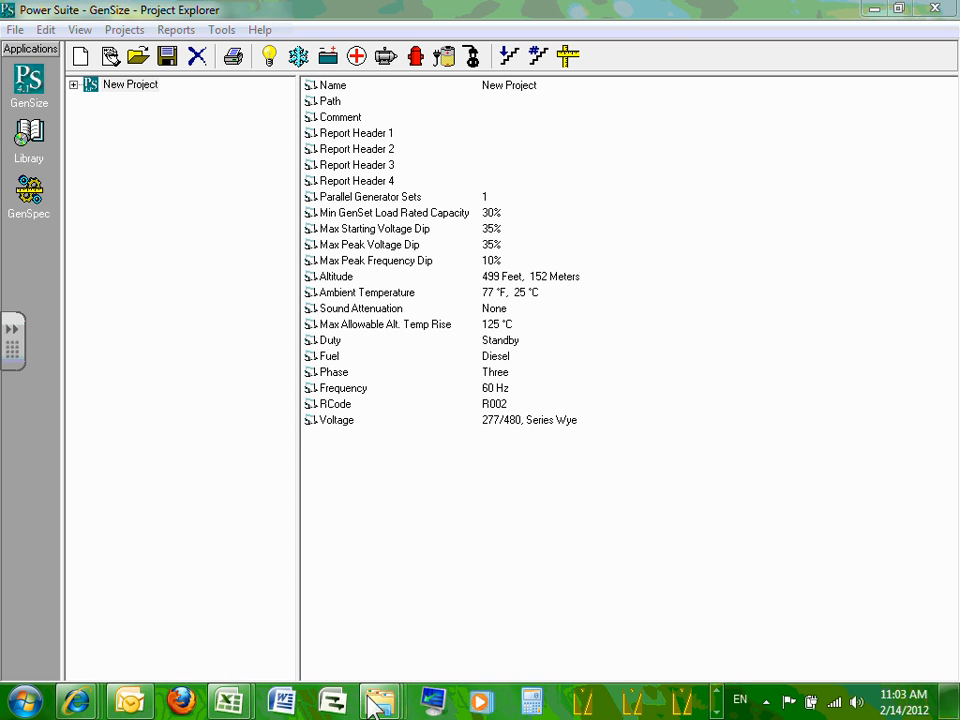
{"action": "mouse_move", "coordinate": [228, 700]}
{"action": "left_click", "coordinate": [297, 620]}
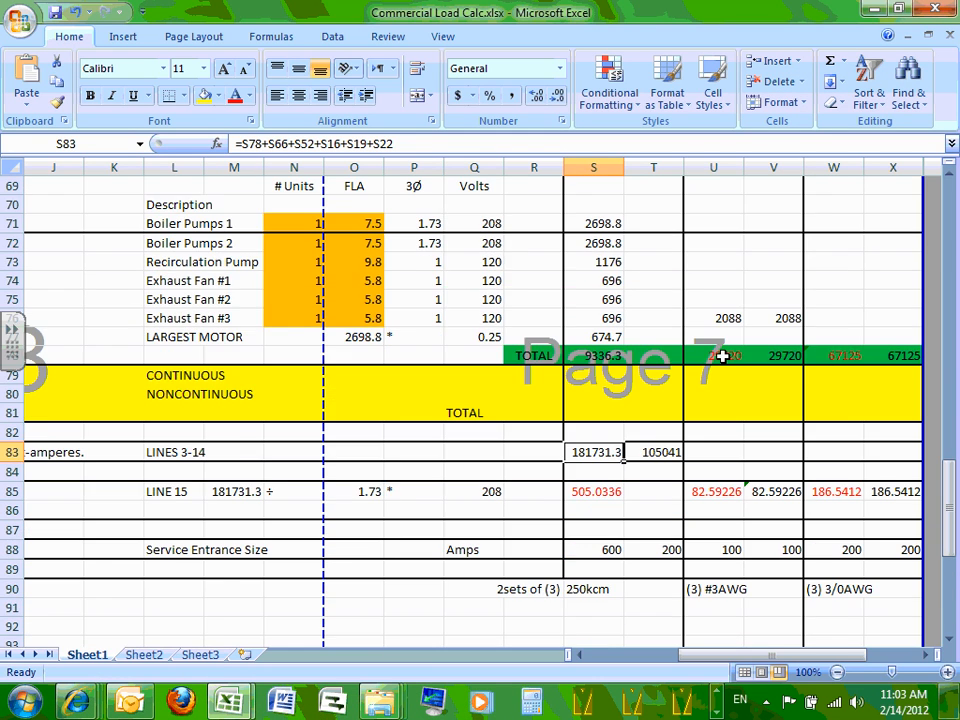
{"action": "scroll", "coordinate": [724, 354], "scroll_direction": "up", "scroll_amount": 20}
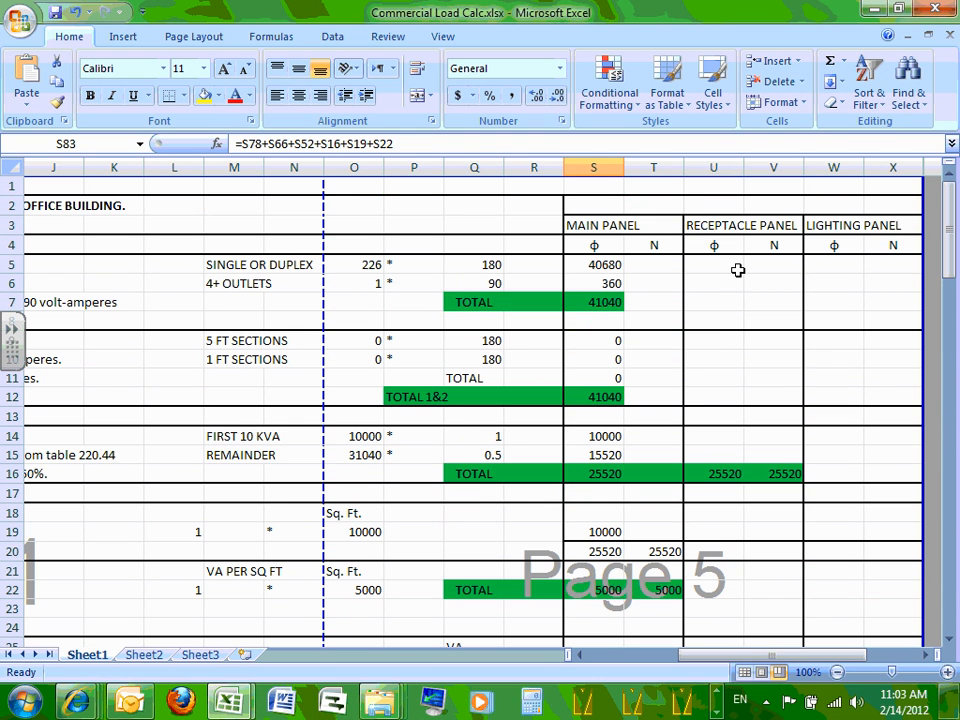
{"action": "left_click", "coordinate": [730, 226]}
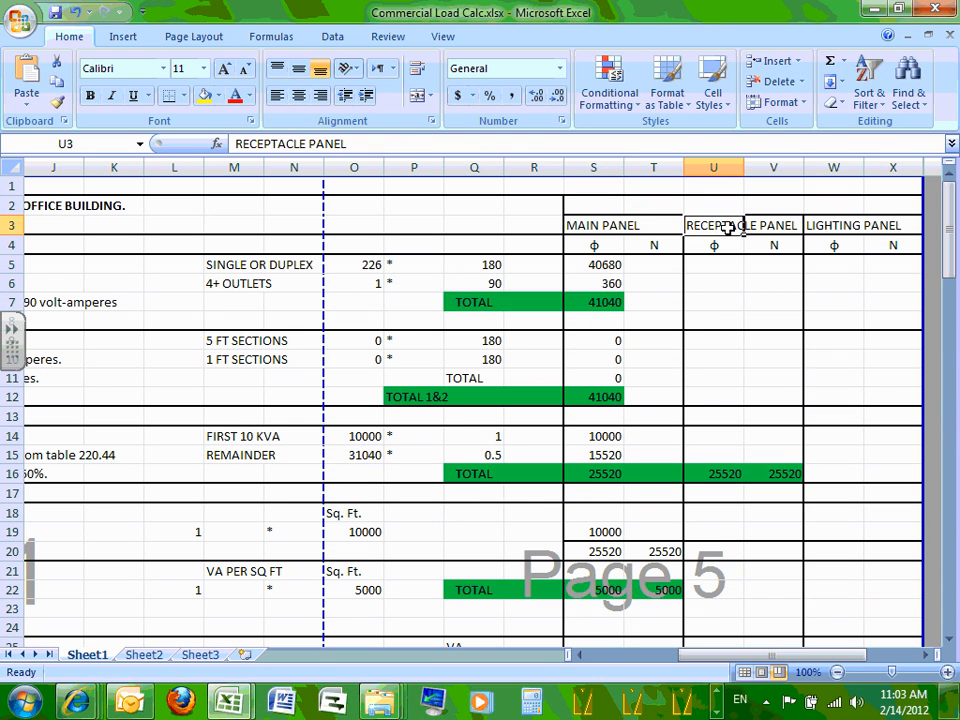
{"action": "left_click", "coordinate": [855, 225]}
{"action": "left_click", "coordinate": [605, 225]}
{"action": "scroll", "coordinate": [606, 225], "scroll_direction": "down", "scroll_amount": 16}
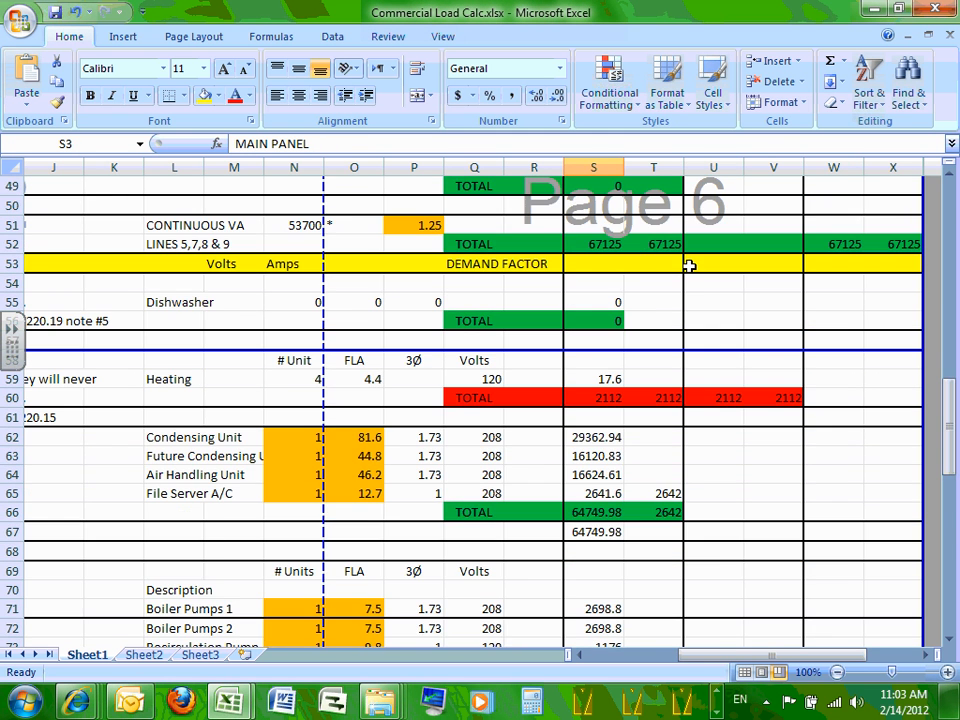
{"action": "scroll", "coordinate": [690, 268], "scroll_direction": "down", "scroll_amount": 5}
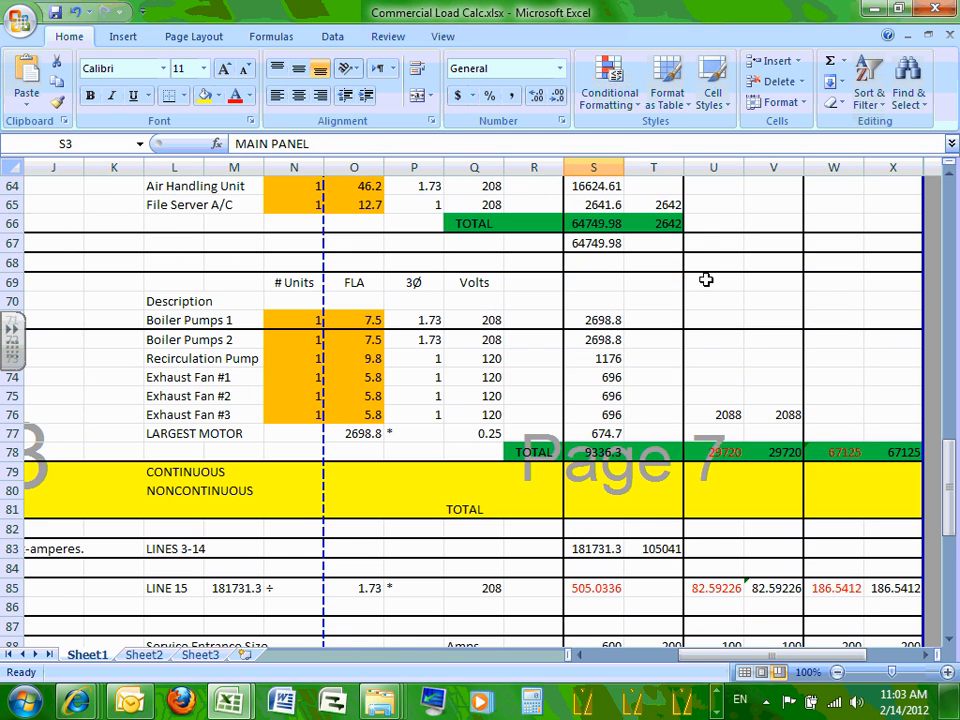
{"action": "left_click", "coordinate": [723, 451]}
{"action": "left_click", "coordinate": [851, 452]}
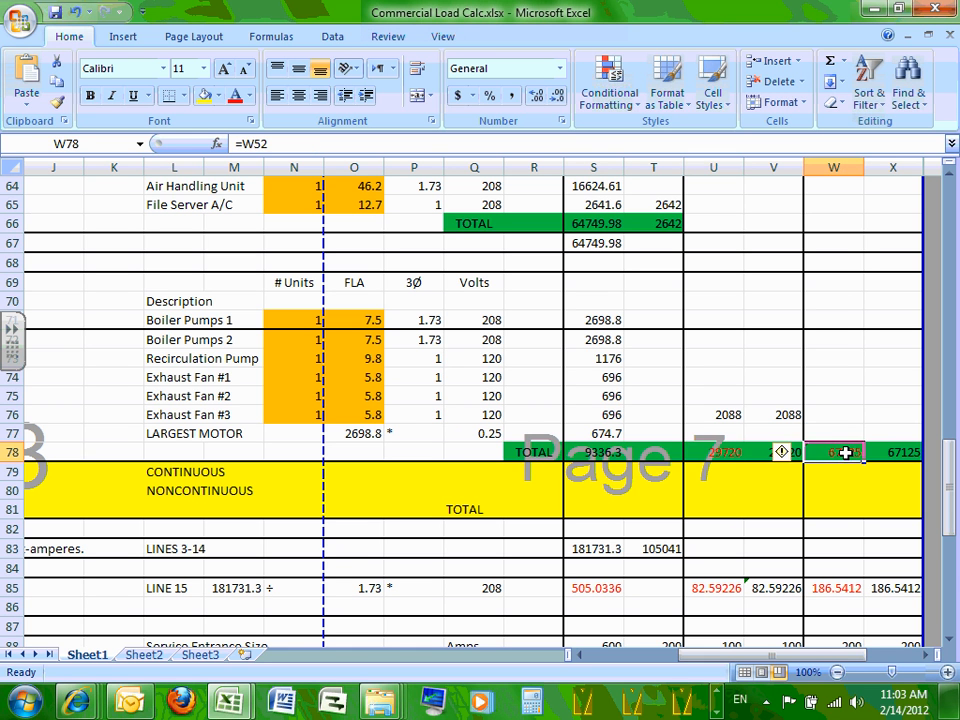
{"action": "left_click", "coordinate": [737, 452]}
{"action": "left_click", "coordinate": [840, 452]}
{"action": "left_click", "coordinate": [713, 450]}
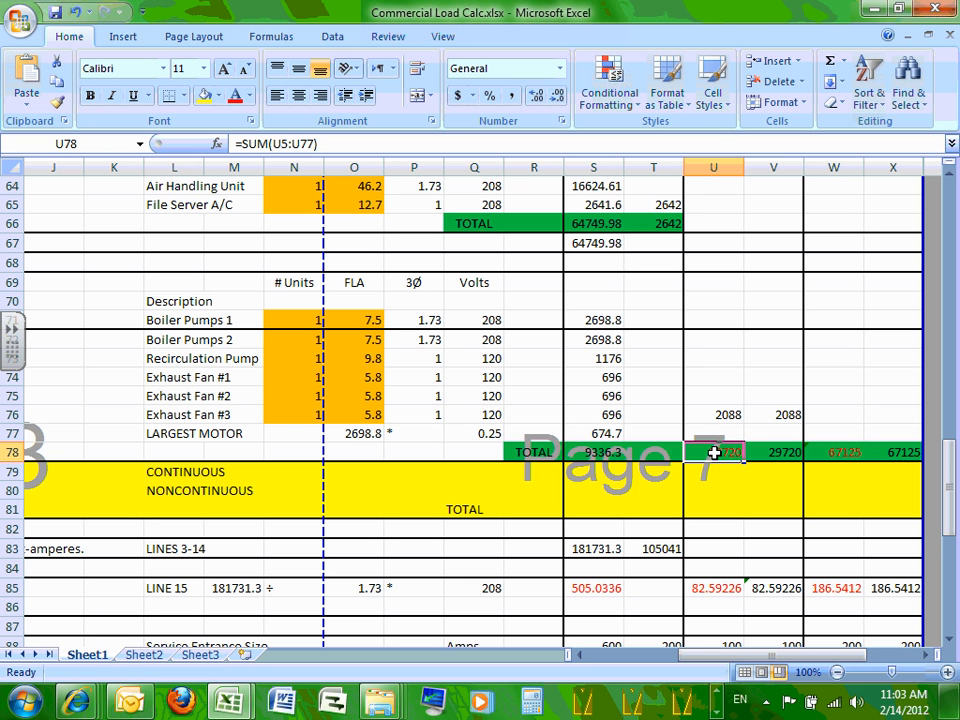
Minimize GenSize and open the 2012 class folder, then its Instructor folder.
{"action": "left_click", "coordinate": [875, 8]}
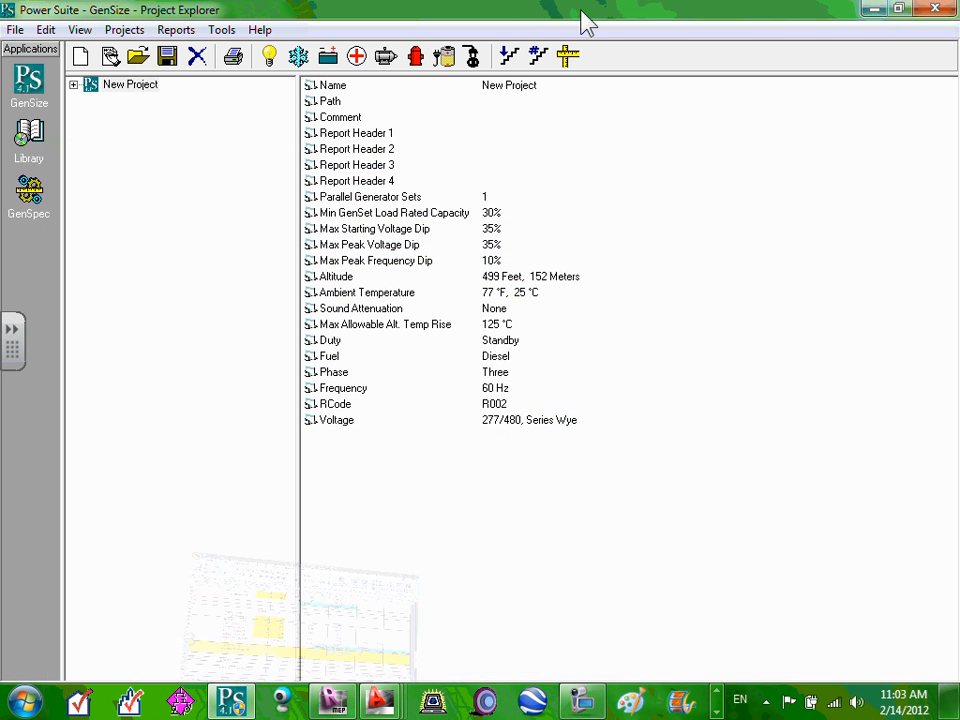
{"action": "left_click", "coordinate": [873, 9]}
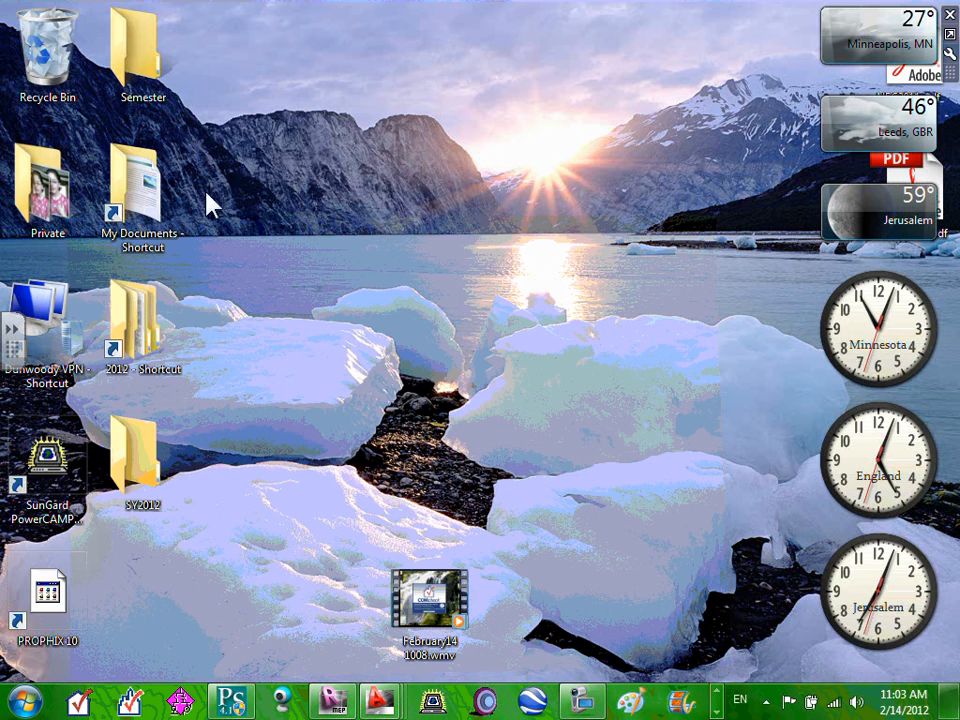
{"action": "double_click", "coordinate": [123, 320]}
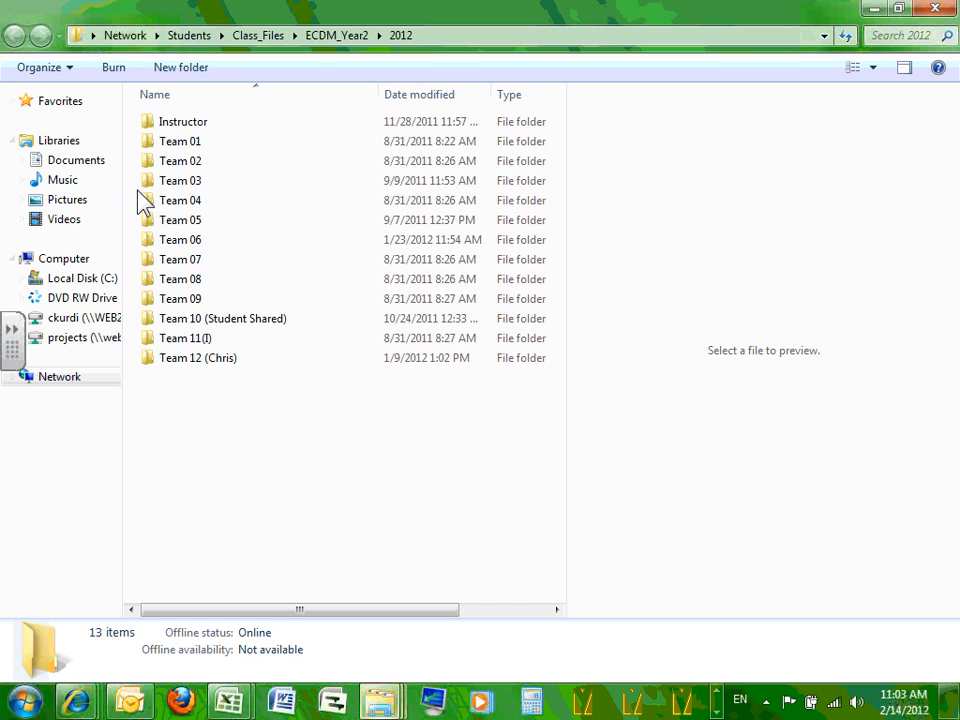
{"action": "left_click", "coordinate": [176, 125]}
{"action": "double_click", "coordinate": [179, 131]}
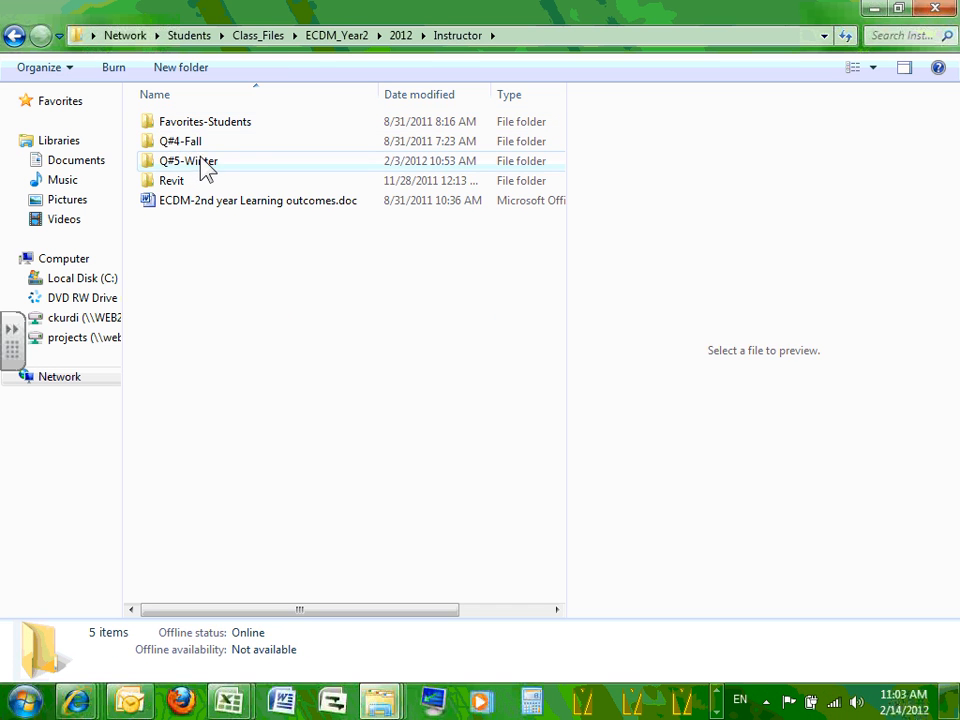
Go into Q#5-Winter > ECDM221 > Narrative and open Csi16000 - Electrical SD Narrative 2012.doc.
{"action": "left_click", "coordinate": [200, 168]}
{"action": "double_click", "coordinate": [200, 168]}
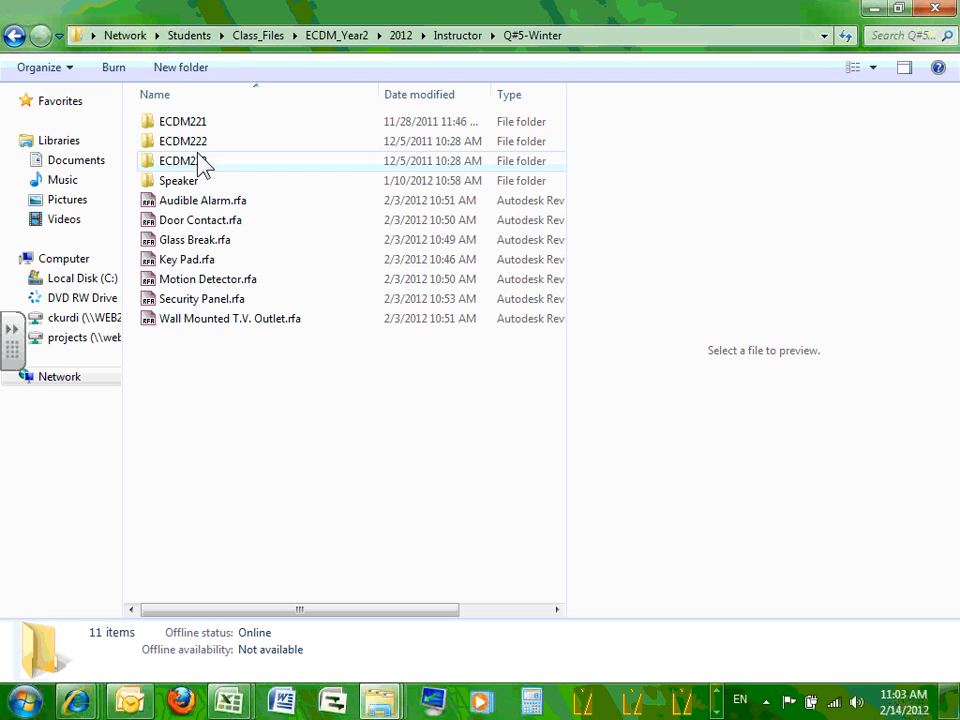
{"action": "double_click", "coordinate": [200, 124]}
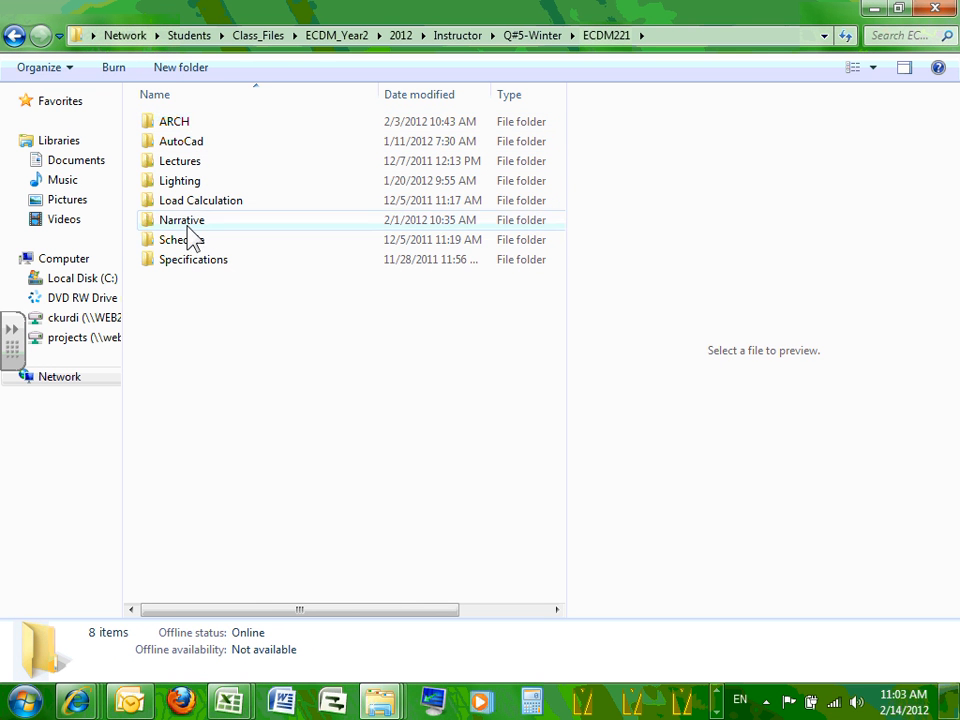
{"action": "left_click", "coordinate": [192, 228]}
{"action": "double_click", "coordinate": [192, 224]}
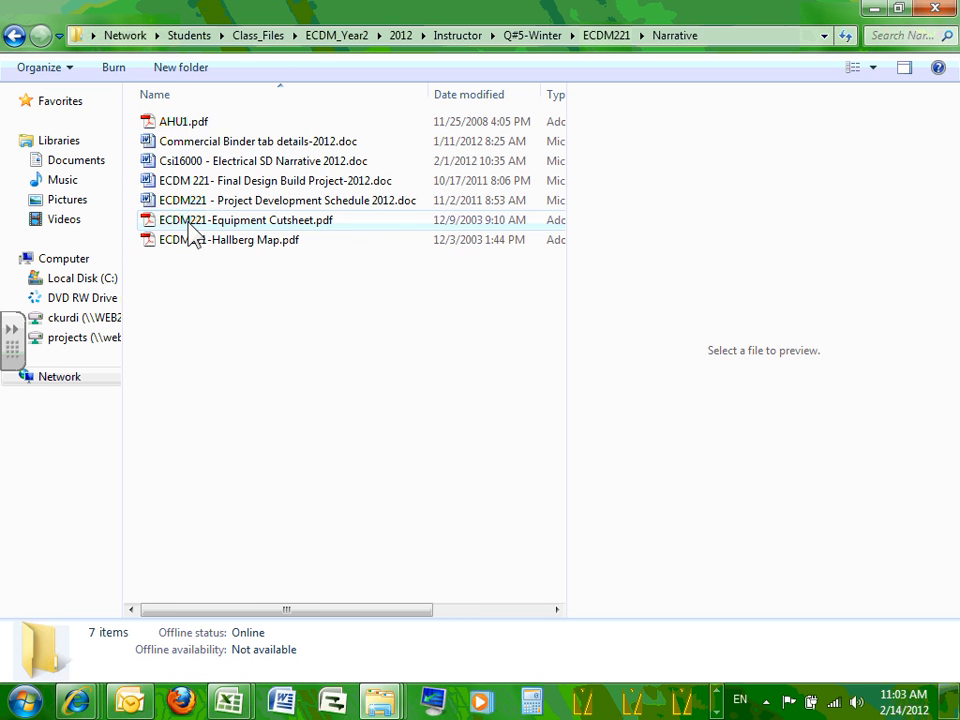
{"action": "left_click", "coordinate": [305, 201]}
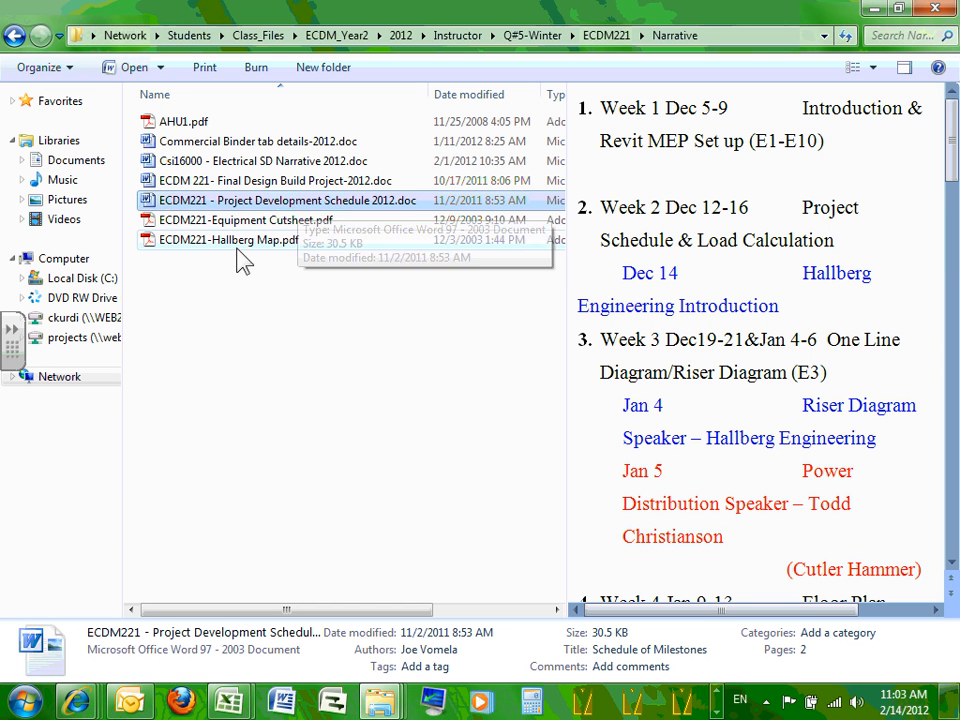
{"action": "left_click", "coordinate": [256, 162]}
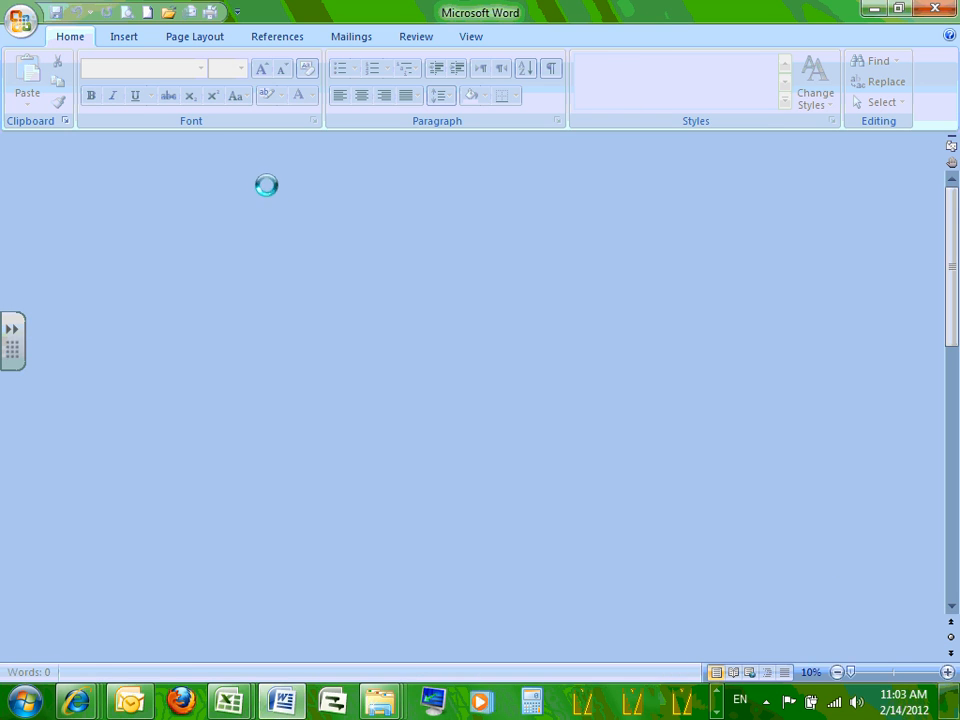
Scroll the narrative to section 1.13 Mechanical Equipment, then minimize Word and Explorer.
{"action": "scroll", "coordinate": [385, 369], "scroll_direction": "down", "scroll_amount": 6}
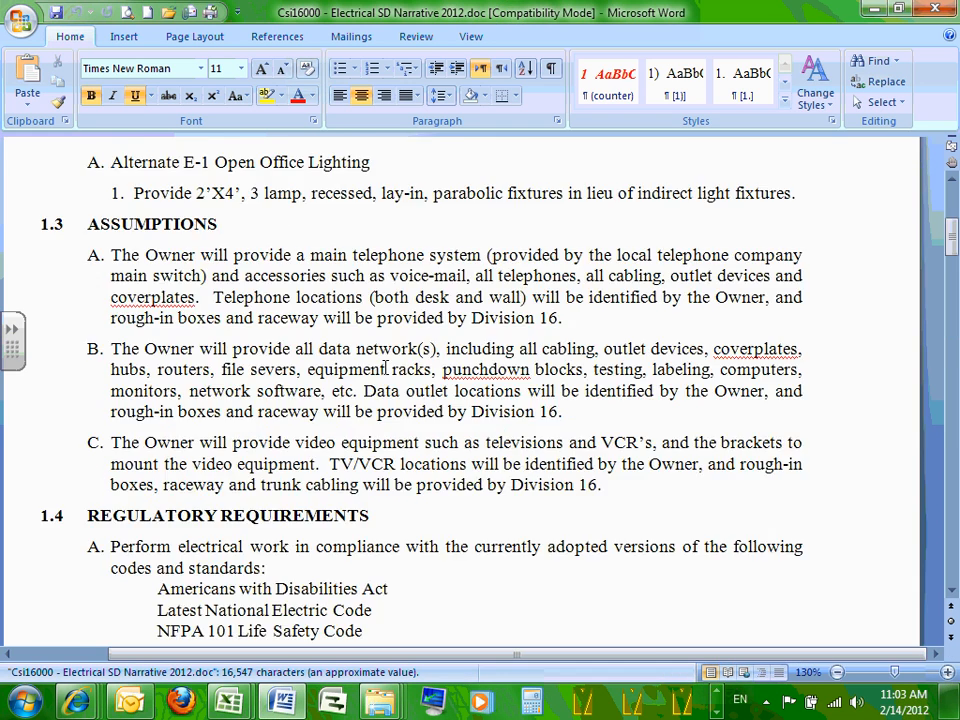
{"action": "scroll", "coordinate": [385, 369], "scroll_direction": "down", "scroll_amount": 10}
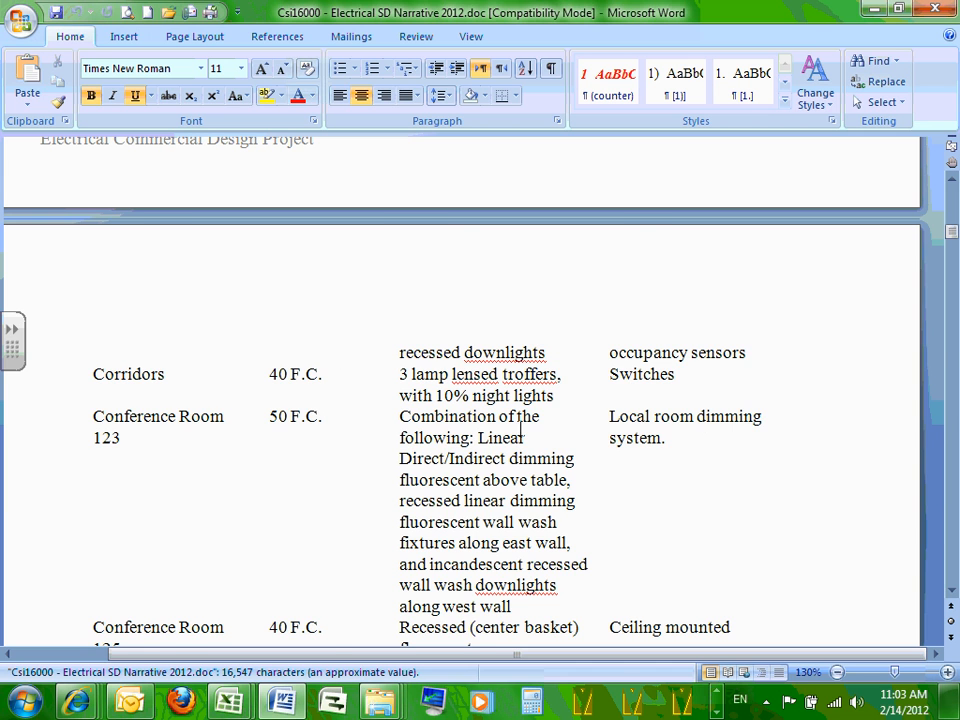
{"action": "scroll", "coordinate": [525, 486], "scroll_direction": "down", "scroll_amount": 15}
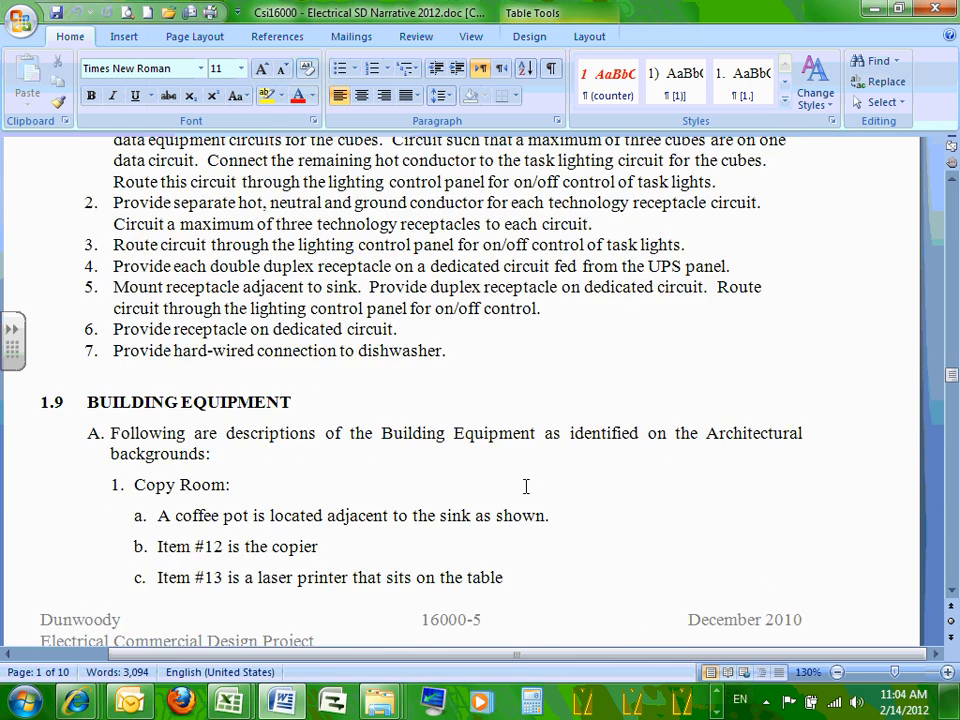
{"action": "scroll", "coordinate": [525, 486], "scroll_direction": "down", "scroll_amount": 15}
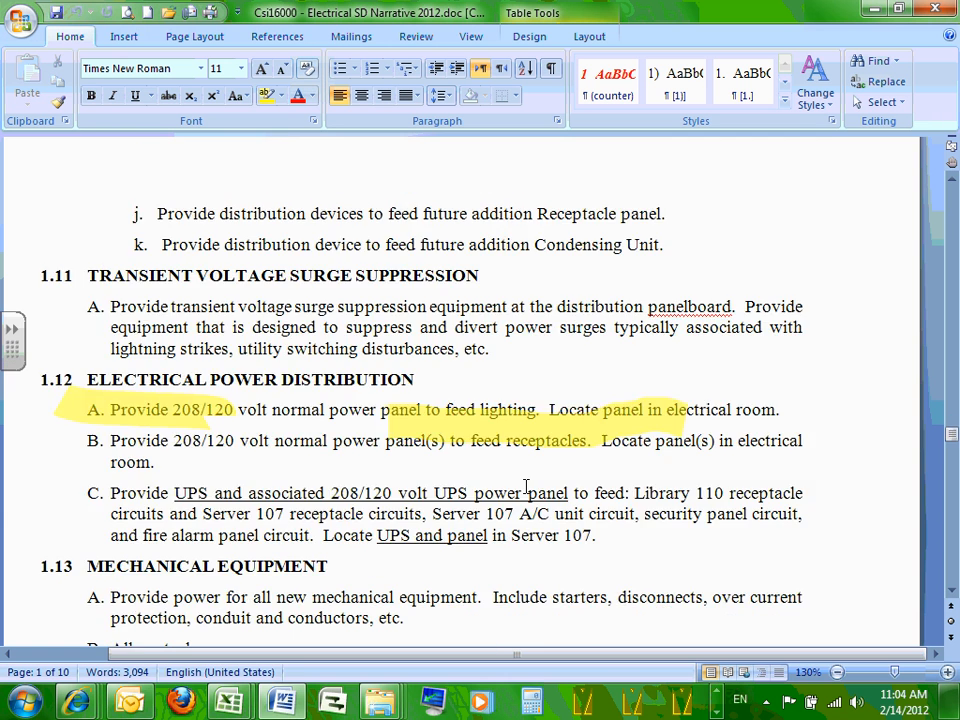
{"action": "scroll", "coordinate": [525, 486], "scroll_direction": "down", "scroll_amount": 7}
{"action": "scroll", "coordinate": [470, 470], "scroll_direction": "up", "scroll_amount": 1}
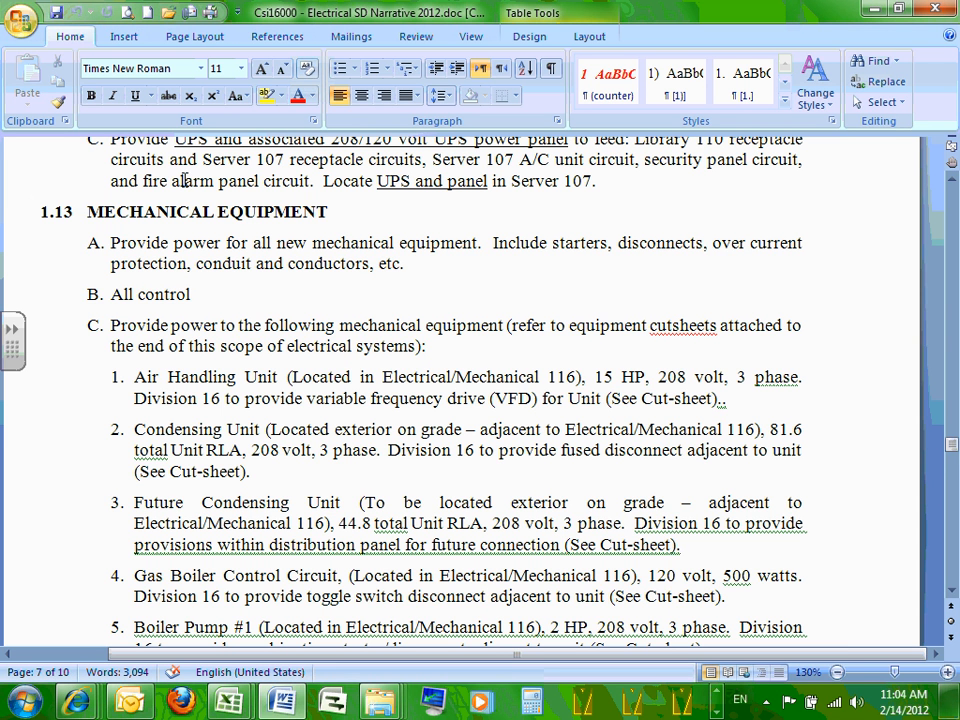
{"action": "left_click", "coordinate": [872, 14]}
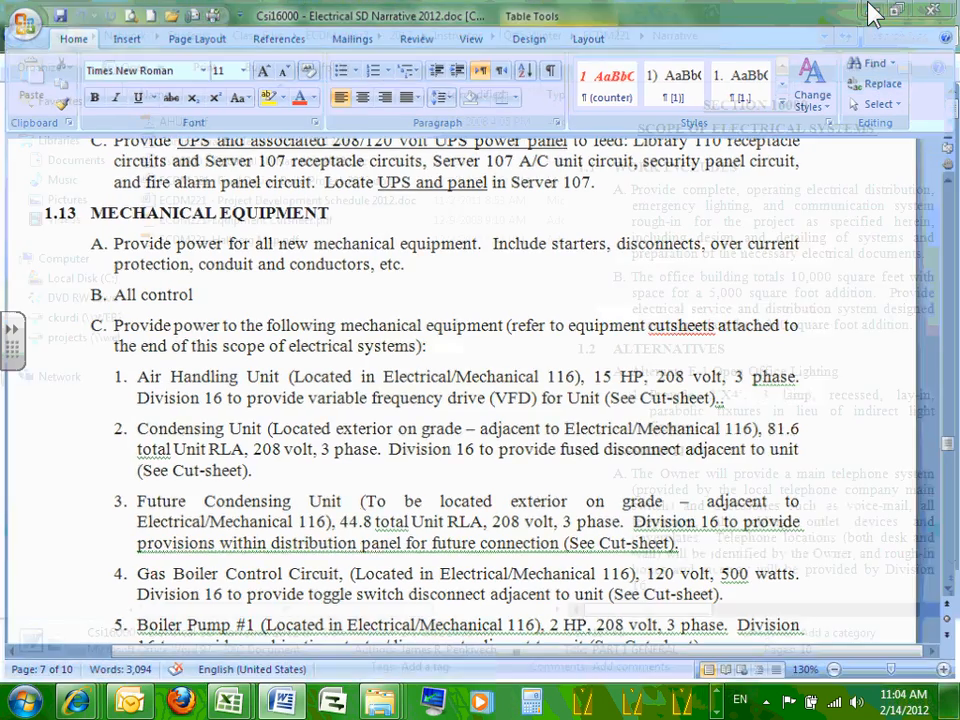
{"action": "left_click", "coordinate": [874, 12]}
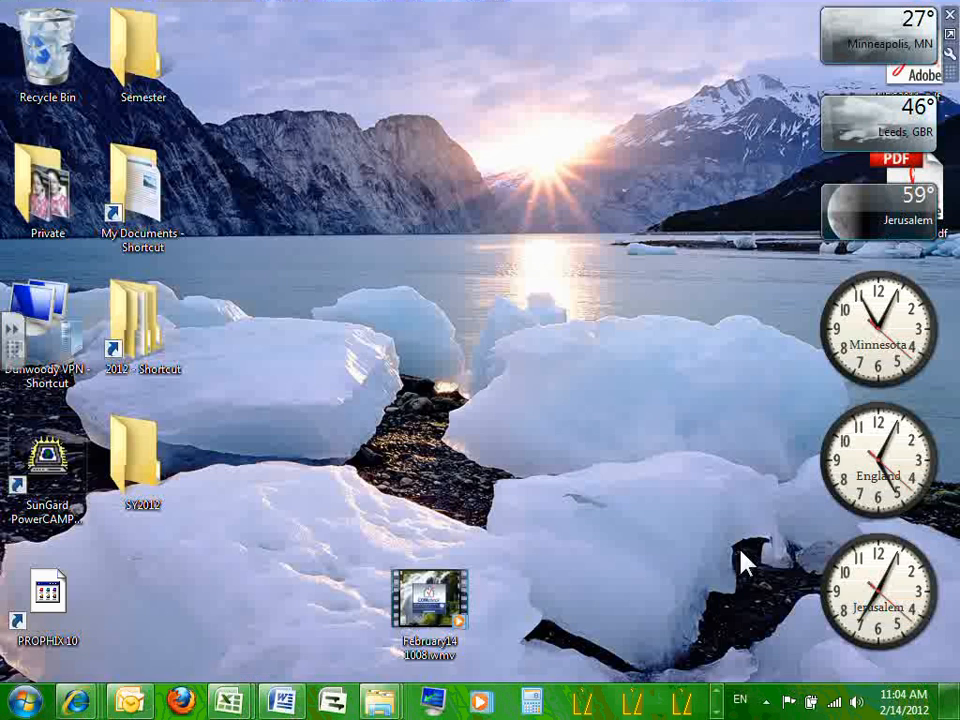
Page through the taskbar's program rows and bring the GenSize project window forward.
{"action": "left_click", "coordinate": [716, 712]}
{"action": "left_click", "coordinate": [716, 712]}
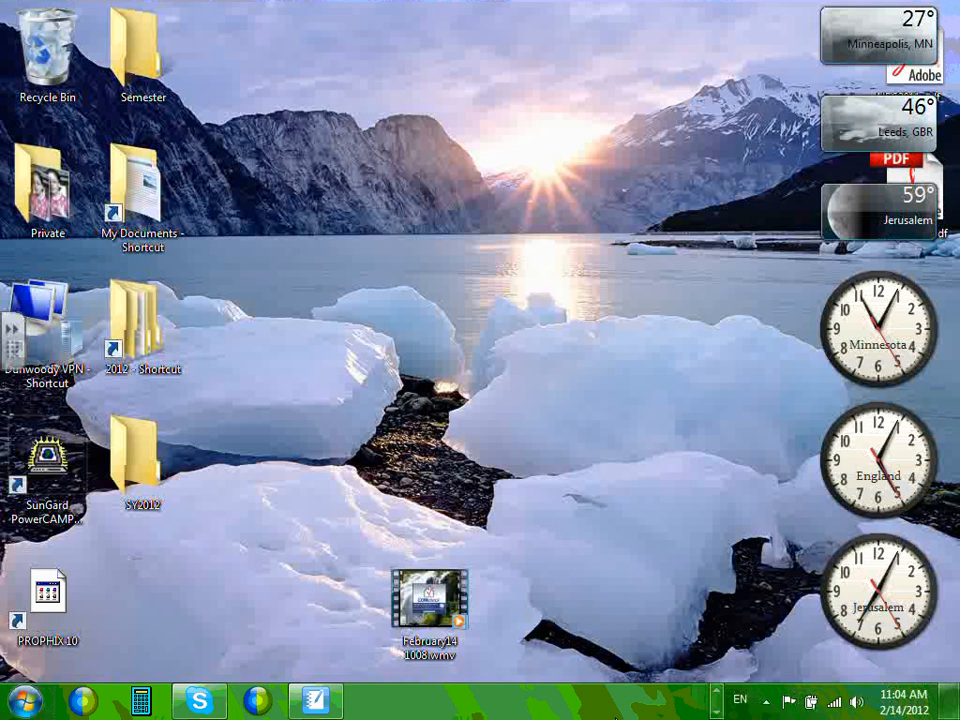
{"action": "double_click", "coordinate": [717, 694]}
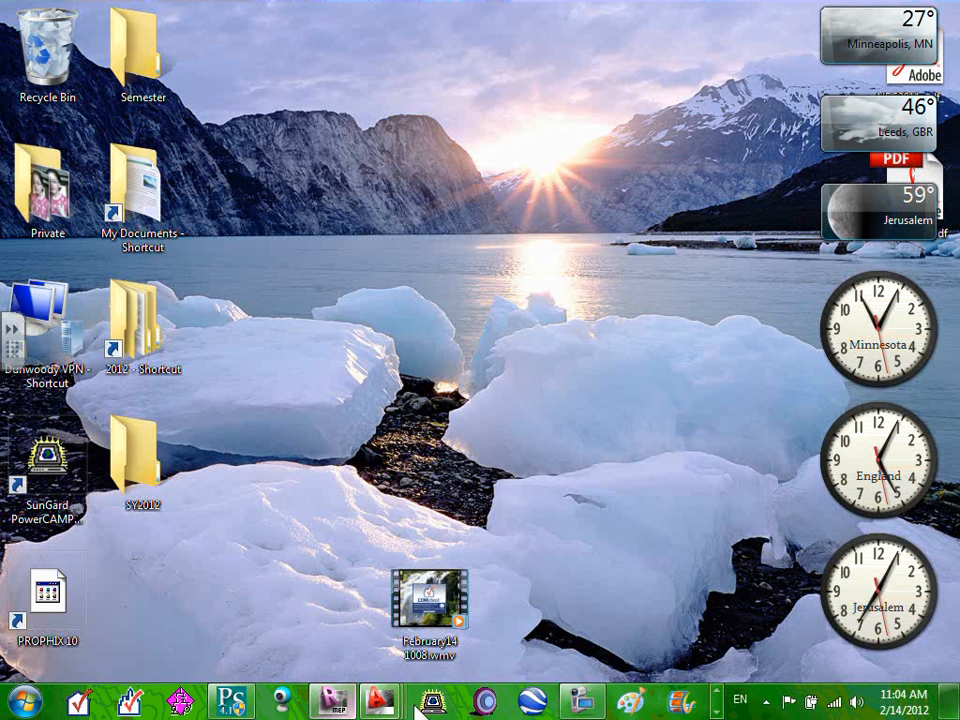
{"action": "left_click", "coordinate": [717, 695]}
{"action": "left_click", "coordinate": [716, 712]}
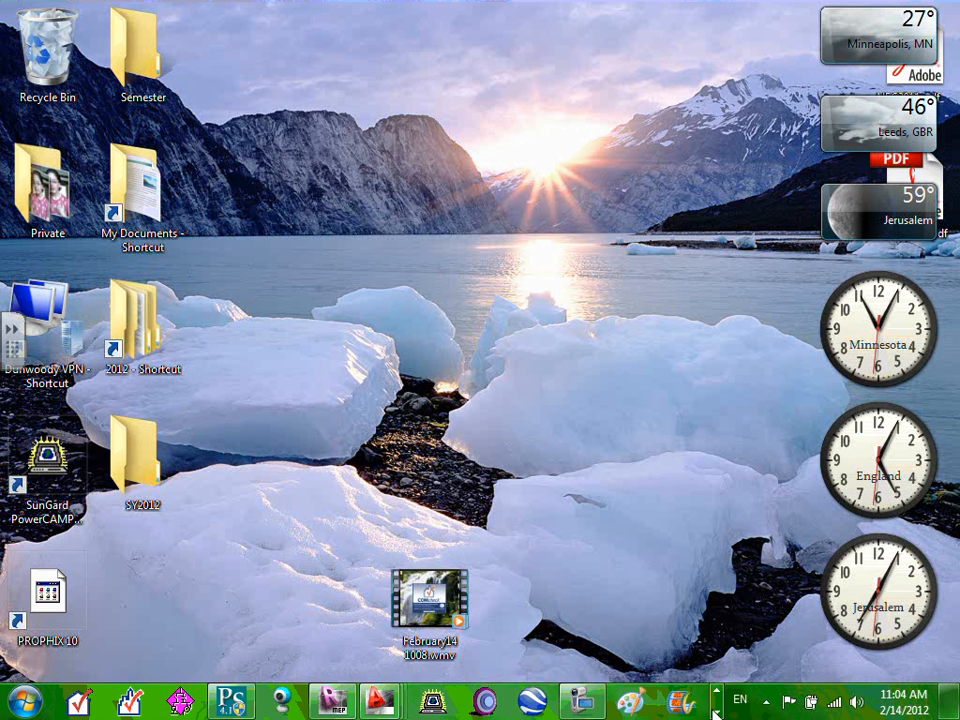
{"action": "left_click", "coordinate": [716, 712]}
{"action": "left_click", "coordinate": [717, 695]}
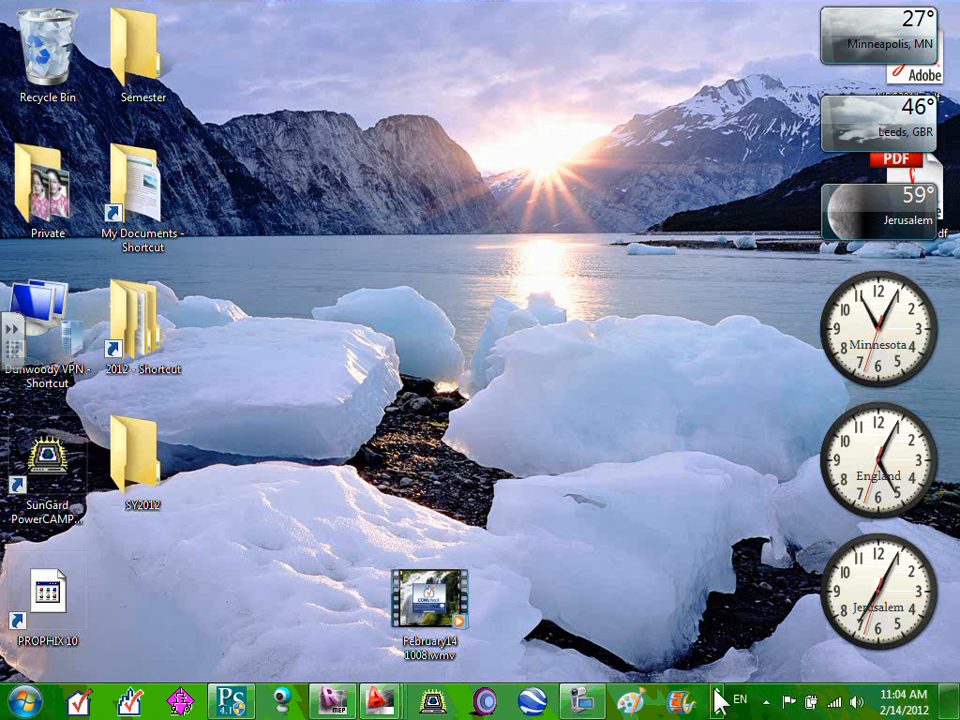
{"action": "left_click", "coordinate": [717, 695]}
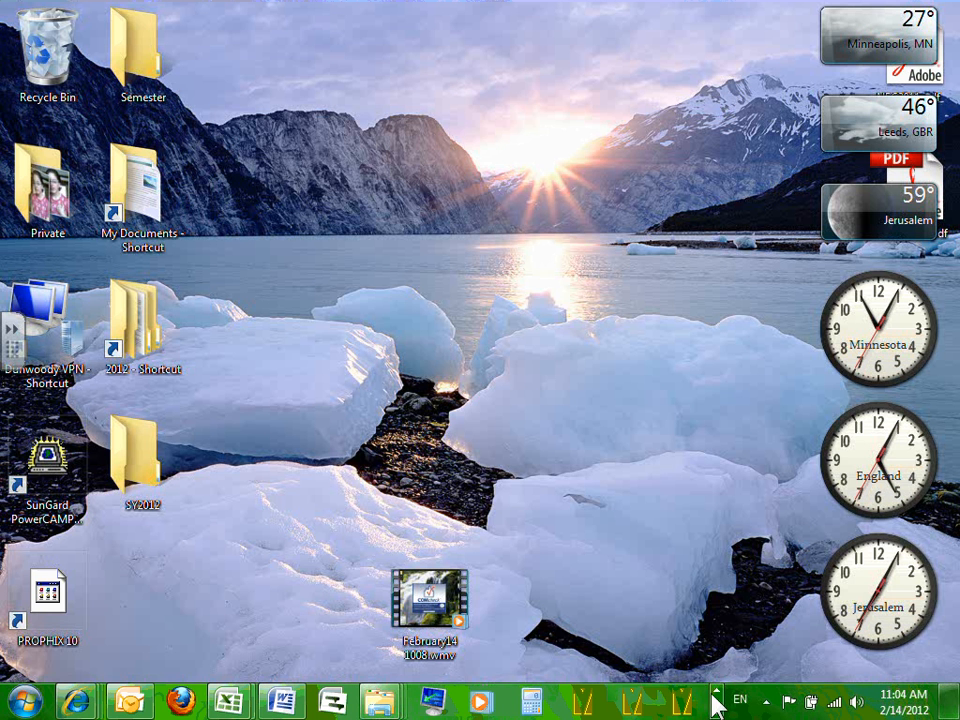
{"action": "left_click", "coordinate": [716, 712]}
{"action": "left_click", "coordinate": [716, 712]}
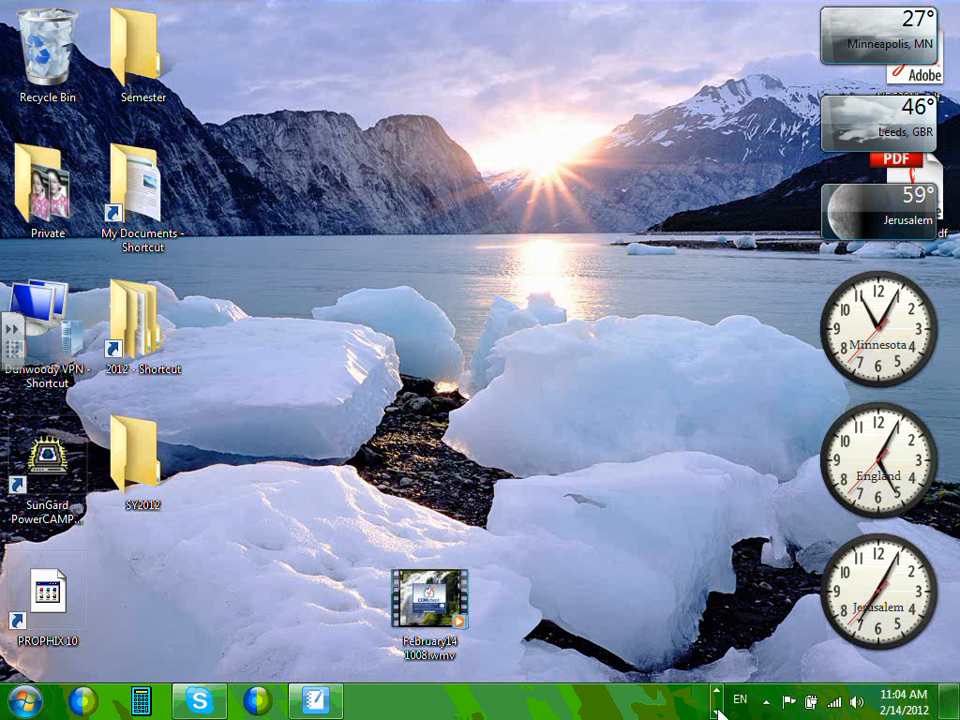
{"action": "left_click", "coordinate": [717, 695]}
{"action": "left_click", "coordinate": [229, 704]}
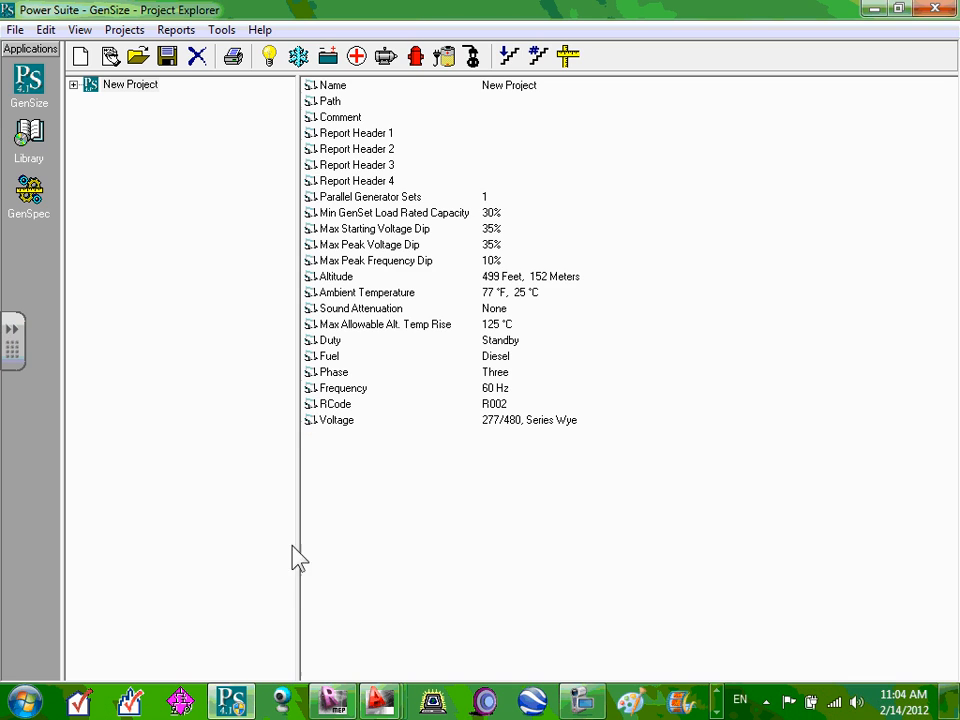
Expand New Project and Steps in the tree, then view the empty Loads list.
{"action": "left_click", "coordinate": [73, 85]}
{"action": "left_click", "coordinate": [90, 115]}
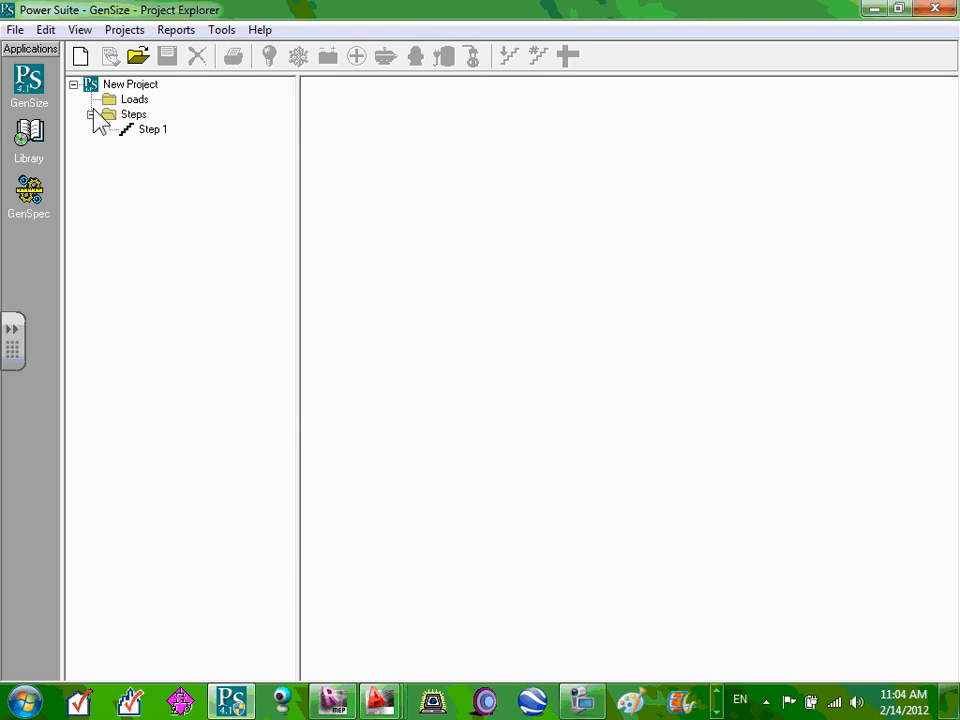
{"action": "left_click", "coordinate": [124, 86]}
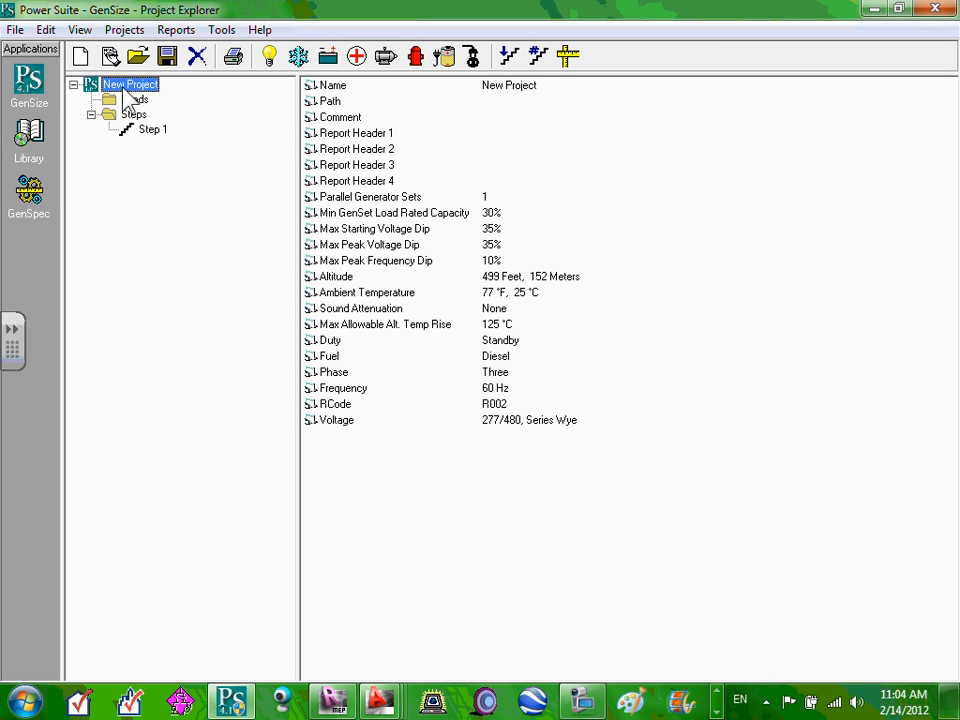
{"action": "left_click", "coordinate": [125, 115]}
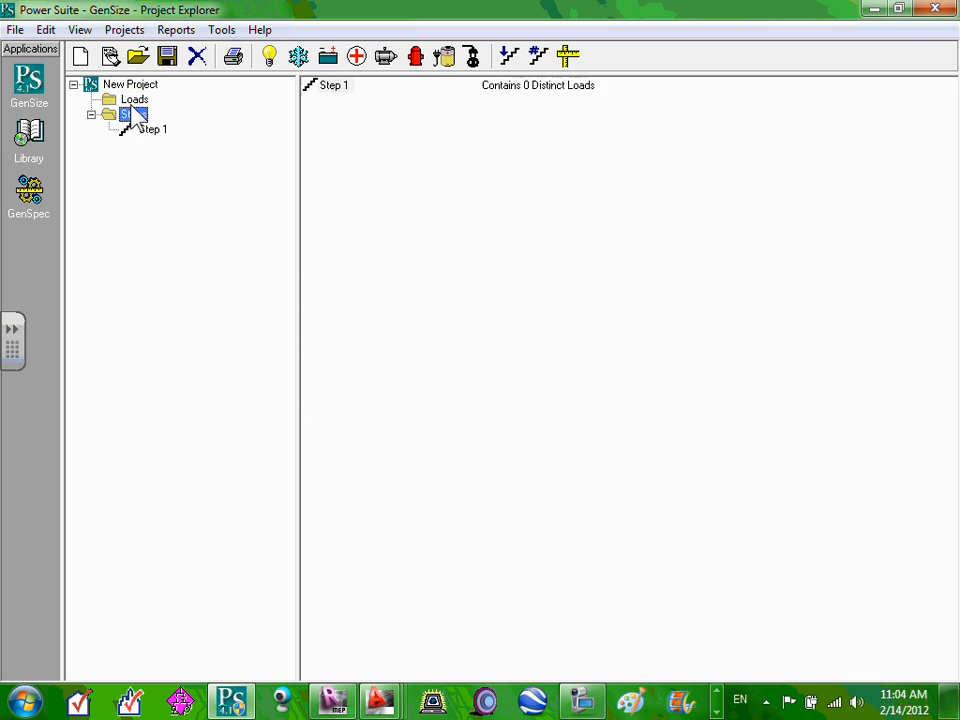
{"action": "left_click", "coordinate": [134, 101]}
{"action": "left_click", "coordinate": [128, 115]}
{"action": "left_click", "coordinate": [134, 101]}
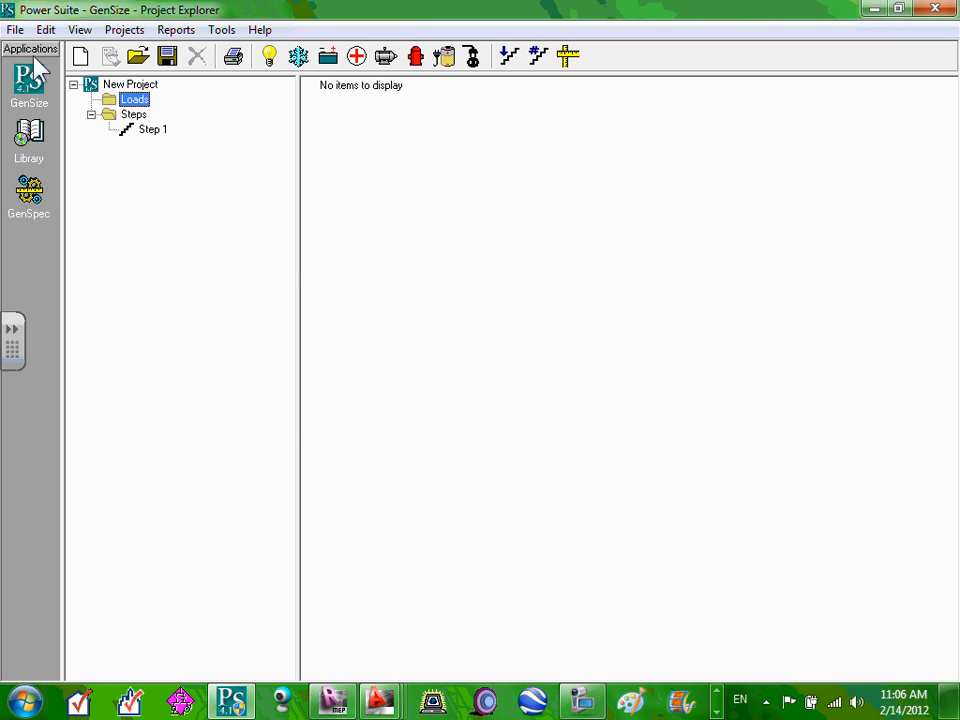
Open GenSize Default Preferences from the Projects > Edit menu, then cancel it.
{"action": "left_click", "coordinate": [124, 30]}
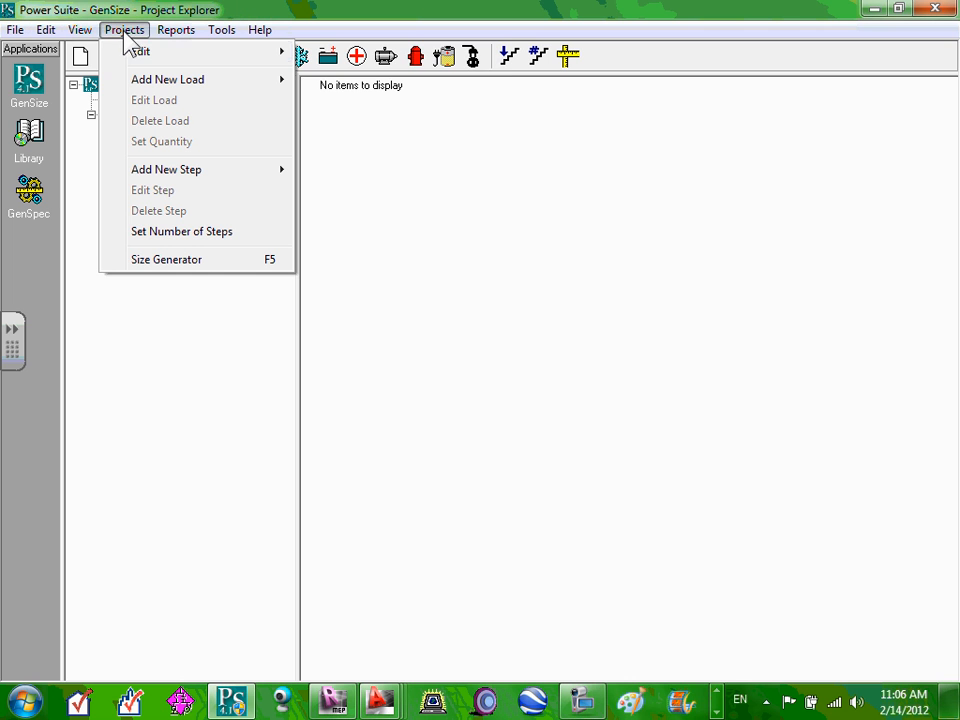
{"action": "mouse_move", "coordinate": [184, 54]}
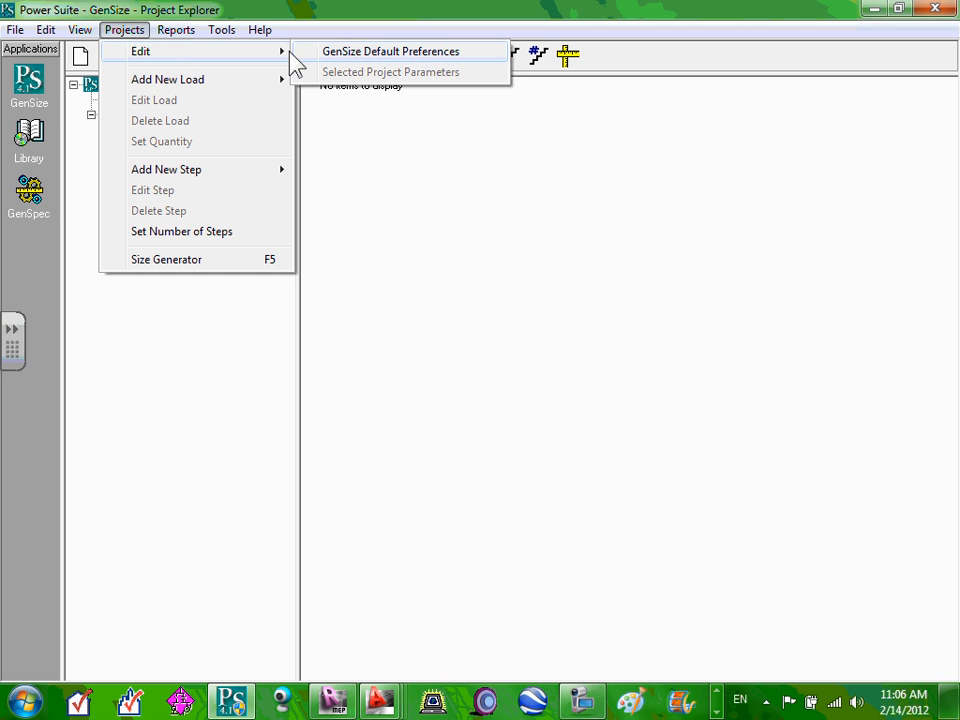
{"action": "left_click", "coordinate": [373, 54]}
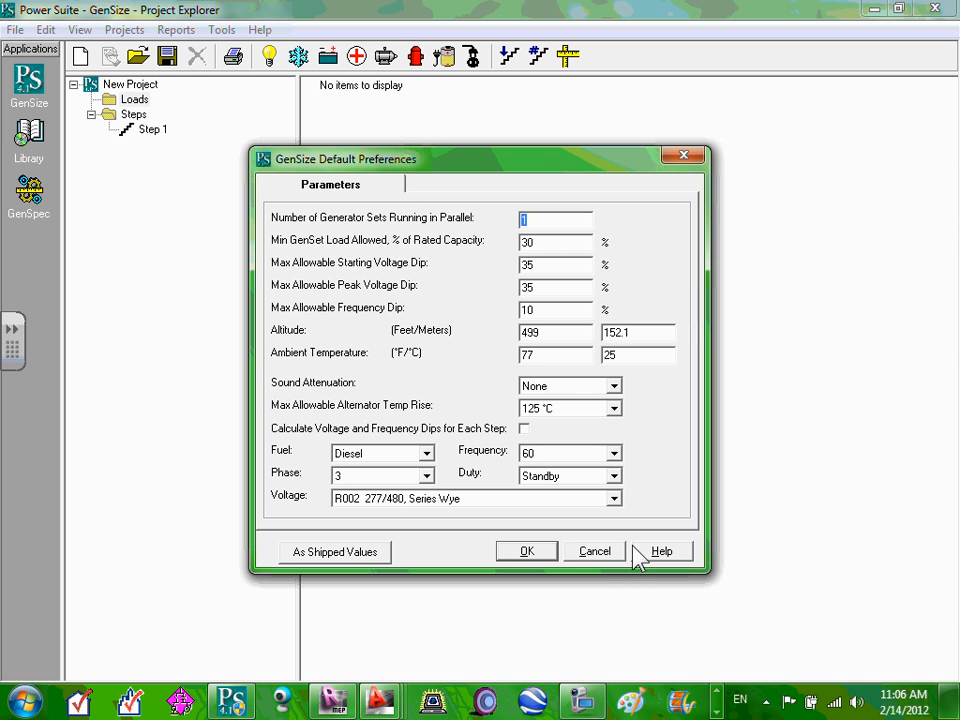
{"action": "left_click", "coordinate": [588, 550]}
Reopen Default Preferences and review the parallel sets, 30% minimum load and 35% voltage dip values.
{"action": "left_click", "coordinate": [125, 30]}
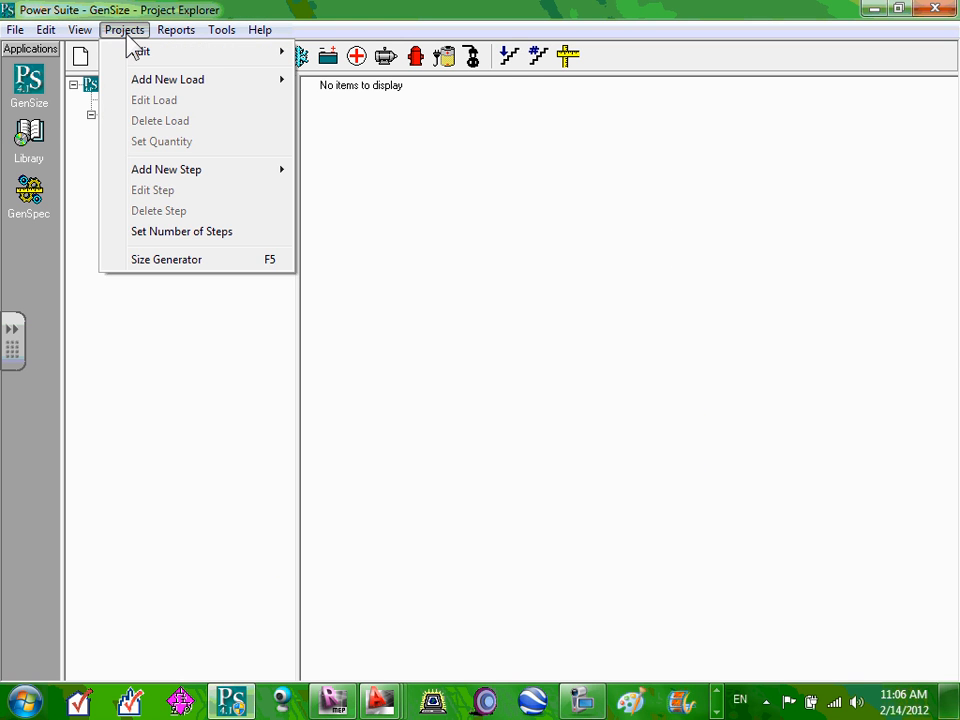
{"action": "mouse_move", "coordinate": [161, 64]}
{"action": "left_click", "coordinate": [368, 52]}
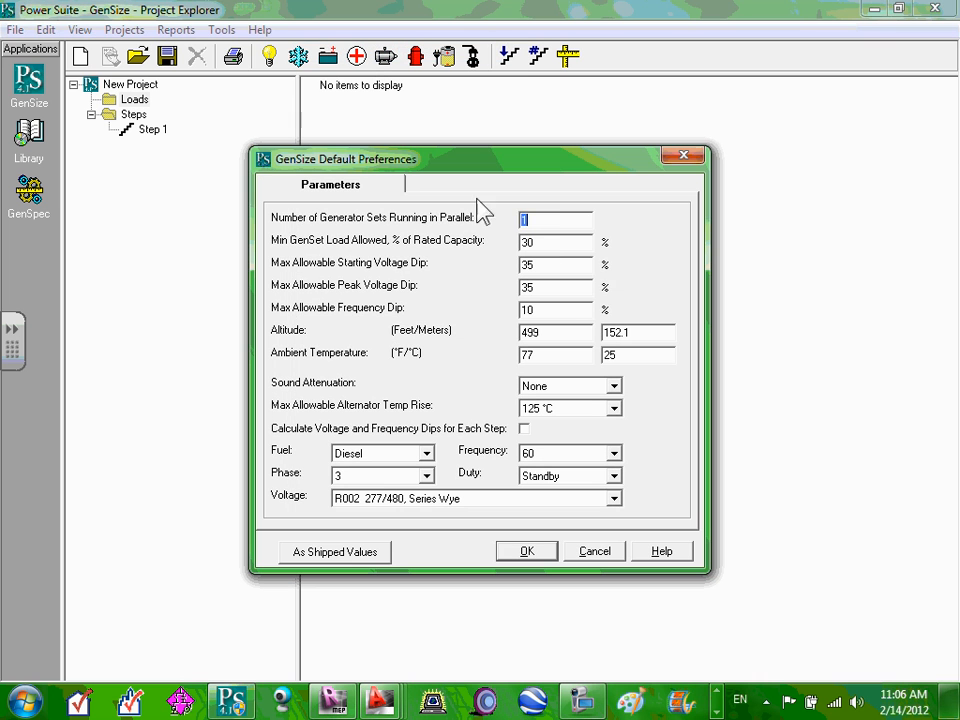
{"action": "left_click", "coordinate": [554, 221]}
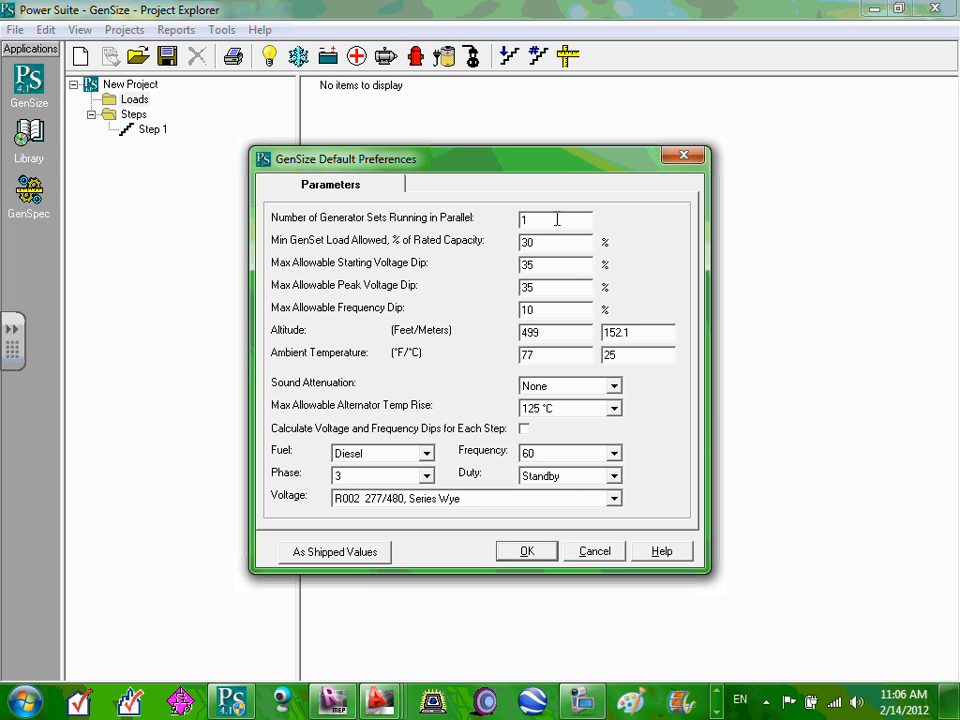
{"action": "double_click", "coordinate": [556, 242]}
{"action": "left_click", "coordinate": [554, 244]}
{"action": "double_click", "coordinate": [553, 263]}
Set the default voltage to R098 120/208, Parallel Wye.
{"action": "left_click", "coordinate": [614, 499]}
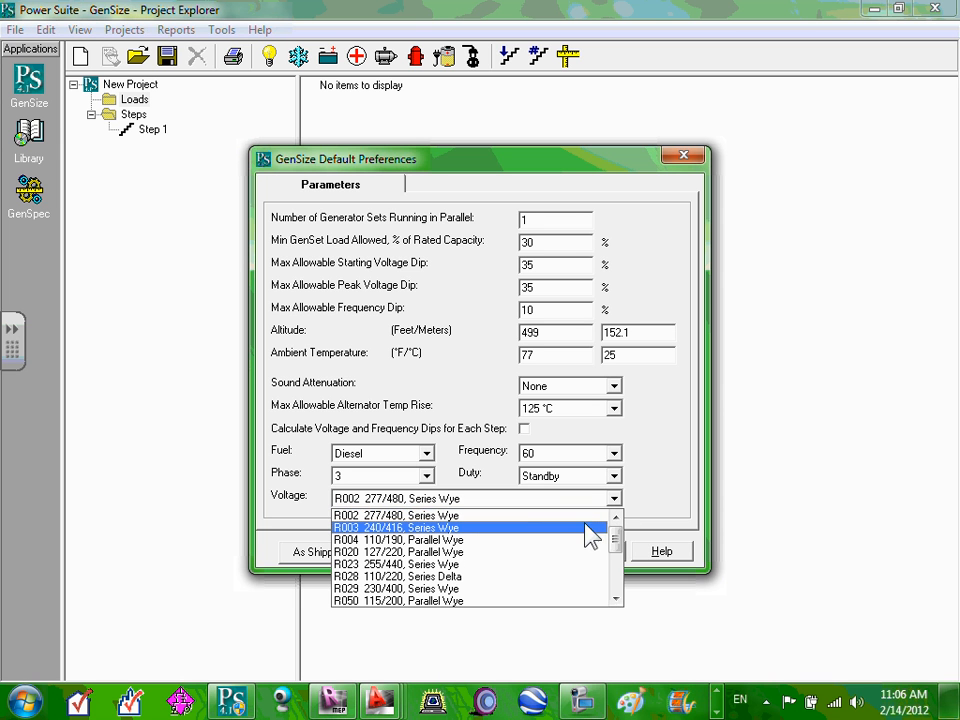
{"action": "scroll", "coordinate": [594, 541], "scroll_direction": "down", "scroll_amount": 1}
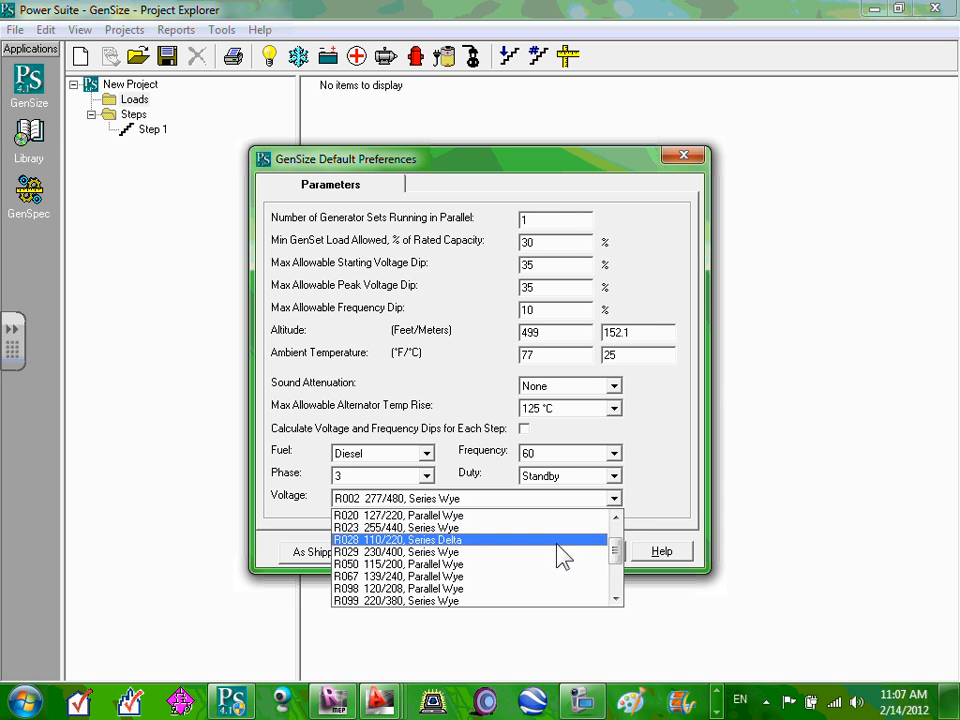
{"action": "scroll", "coordinate": [557, 546], "scroll_direction": "down", "scroll_amount": 1}
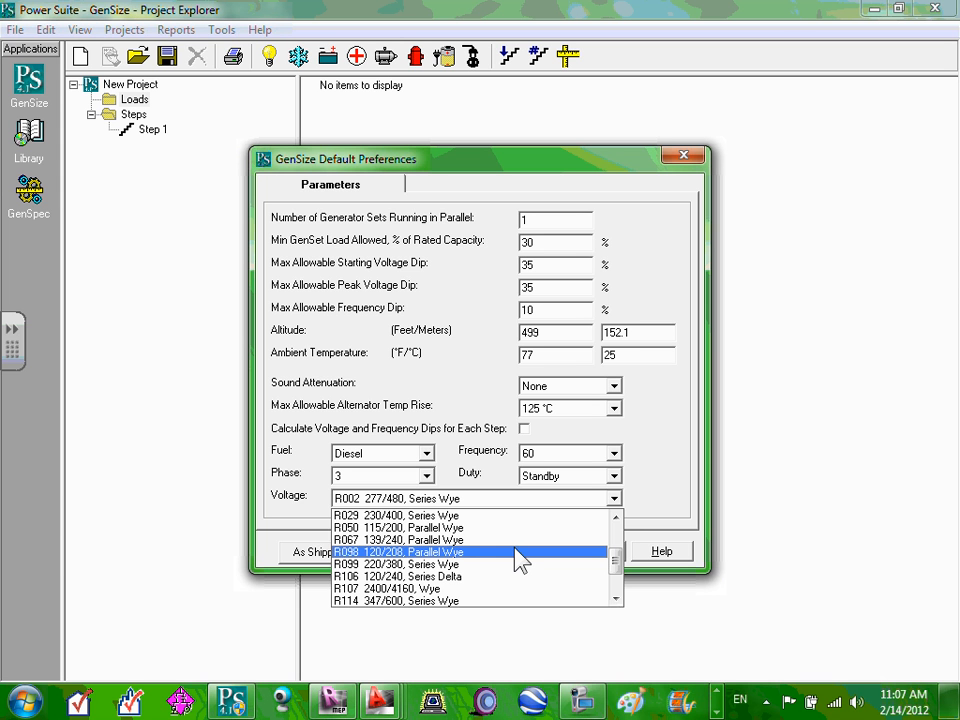
{"action": "left_click", "coordinate": [519, 555]}
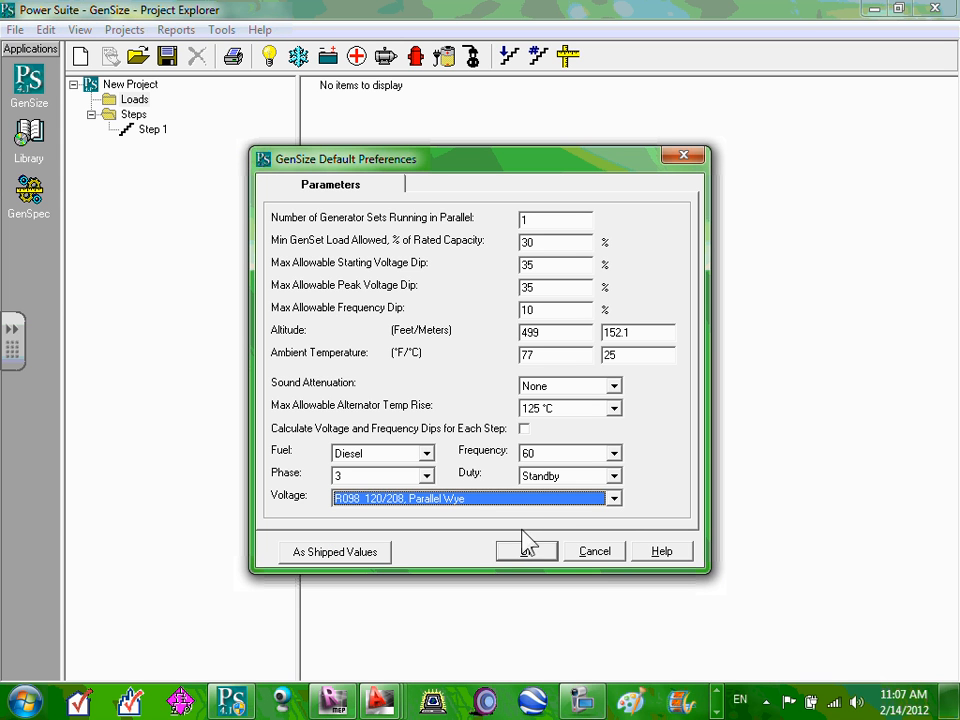
Confirm Diesel fuel, 60 Hz and the R098 voltage, then check the 499 altitude and generator count.
{"action": "left_click", "coordinate": [427, 455]}
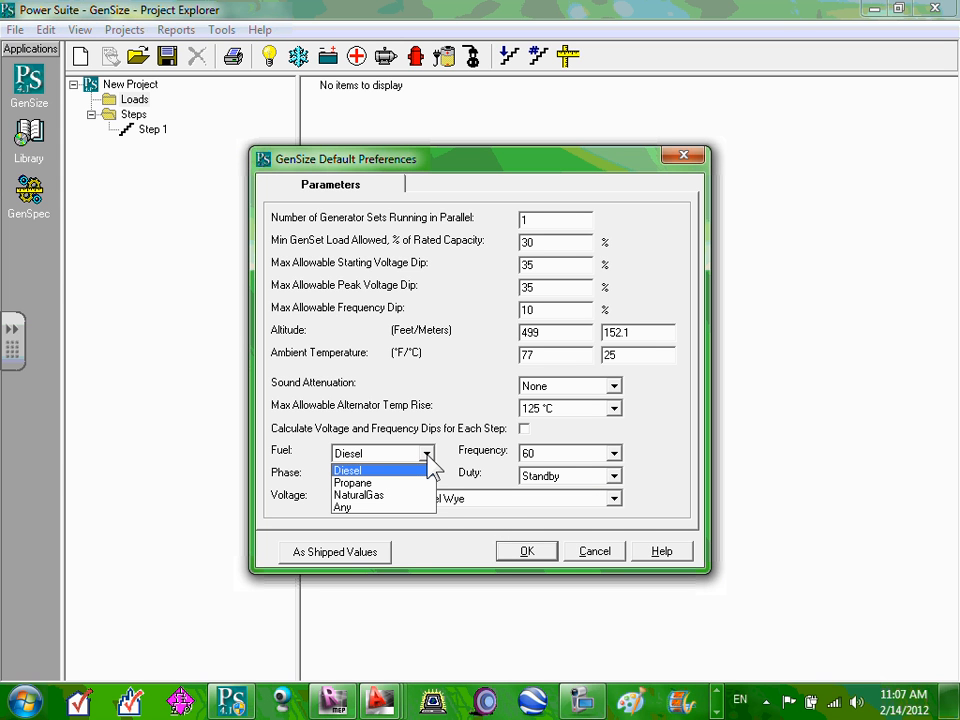
{"action": "left_click", "coordinate": [428, 456]}
{"action": "left_click", "coordinate": [428, 456]}
{"action": "left_click", "coordinate": [428, 456]}
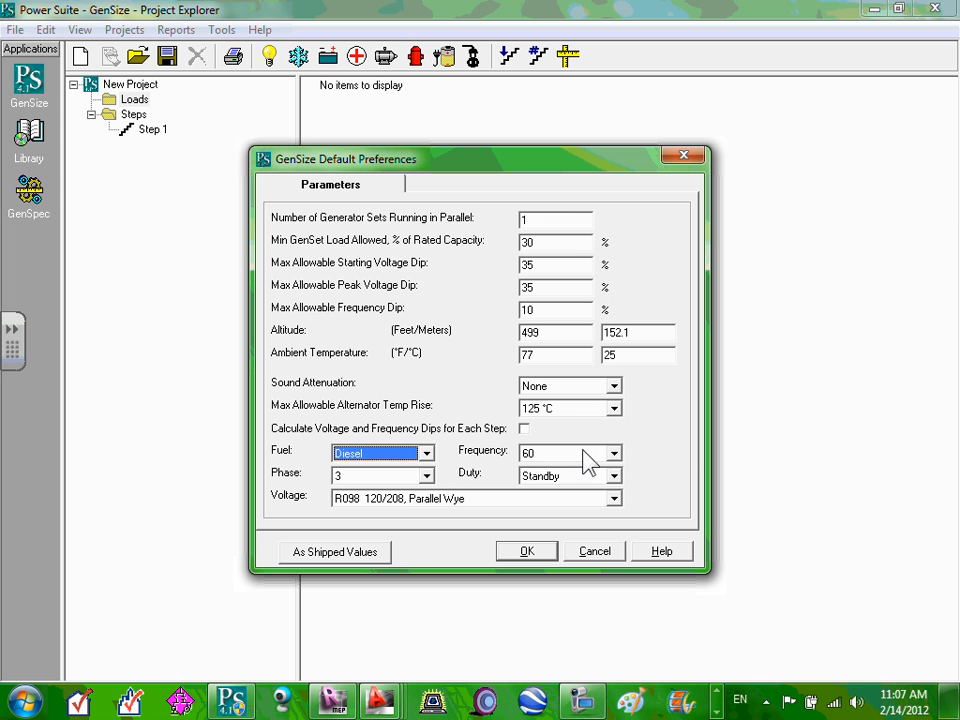
{"action": "left_click", "coordinate": [583, 455]}
{"action": "left_click", "coordinate": [607, 458]}
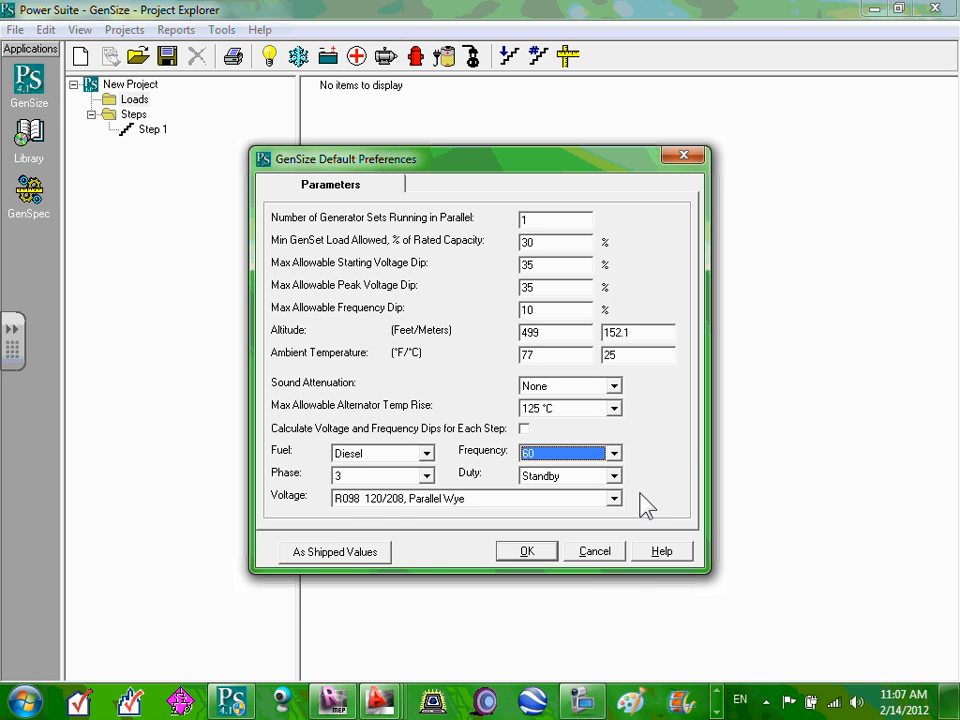
{"action": "left_click", "coordinate": [614, 498]}
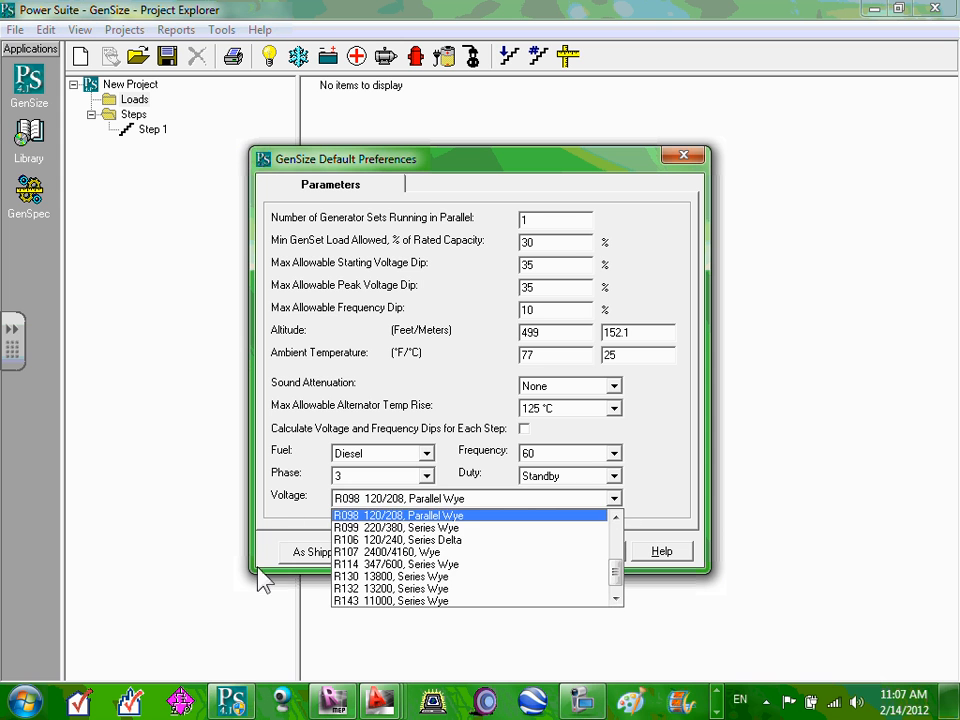
{"action": "left_click", "coordinate": [688, 458]}
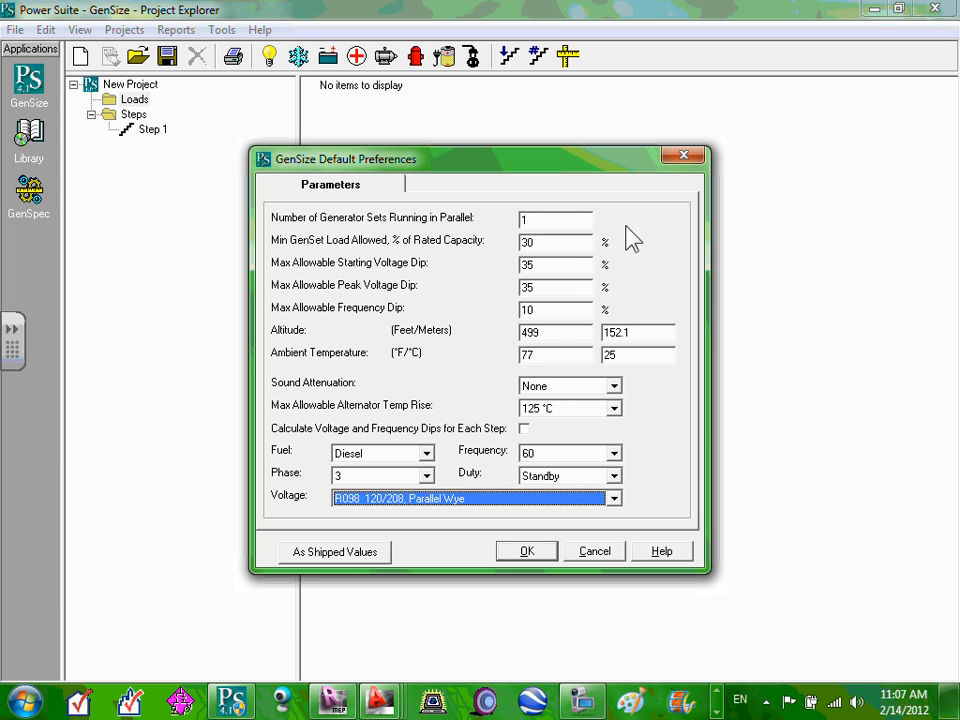
{"action": "double_click", "coordinate": [566, 334]}
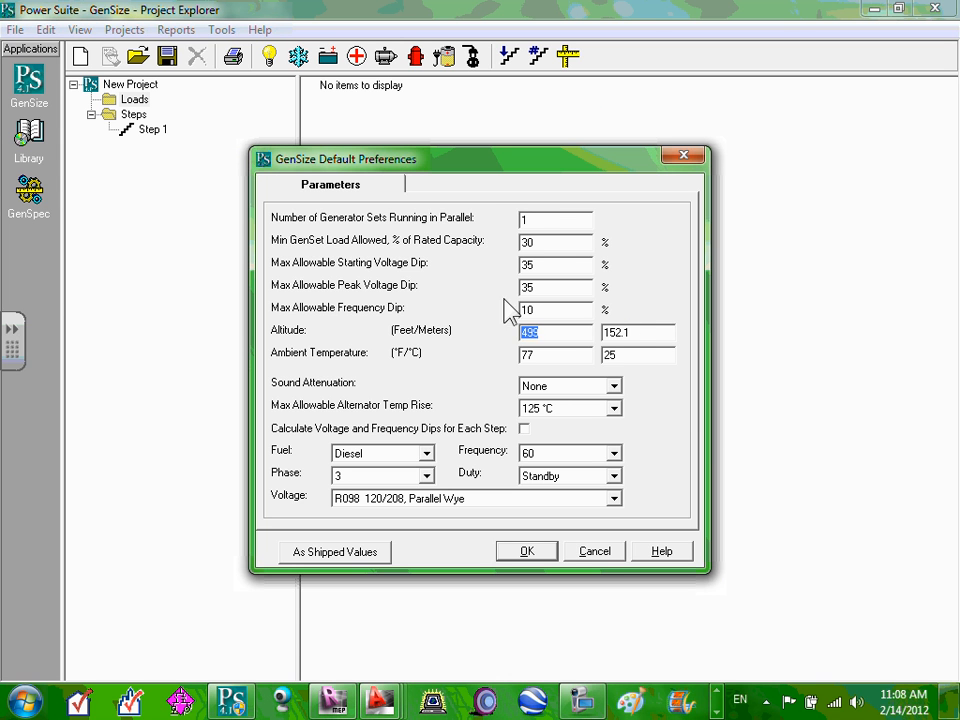
{"action": "double_click", "coordinate": [530, 218]}
Apply the preferences, run generator sizing, and dismiss the no-loads notice.
{"action": "left_click", "coordinate": [524, 553]}
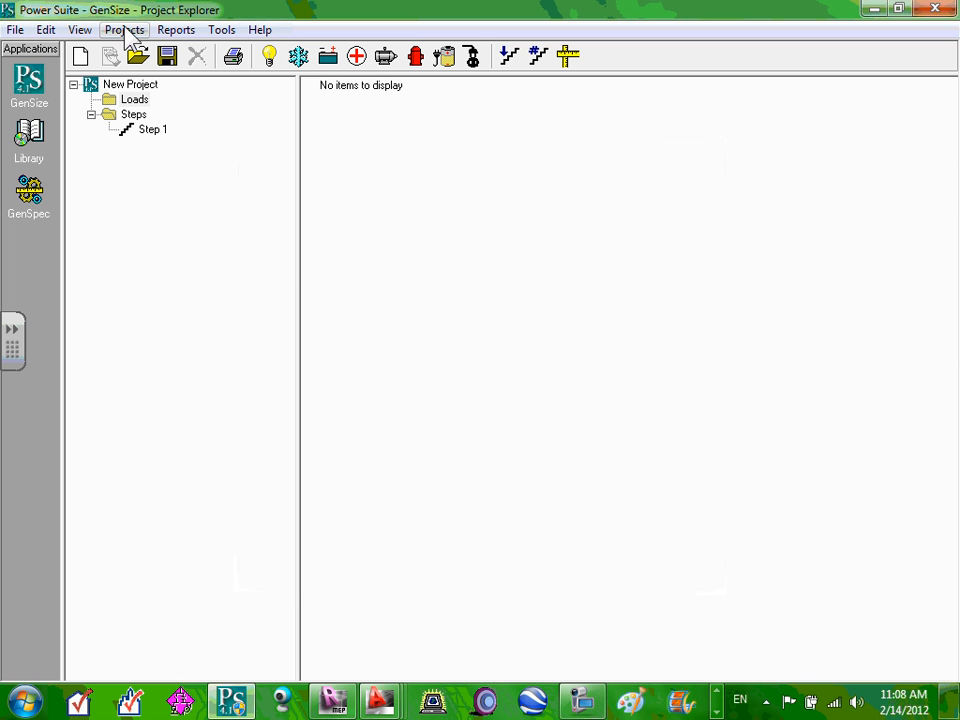
{"action": "left_click", "coordinate": [126, 31]}
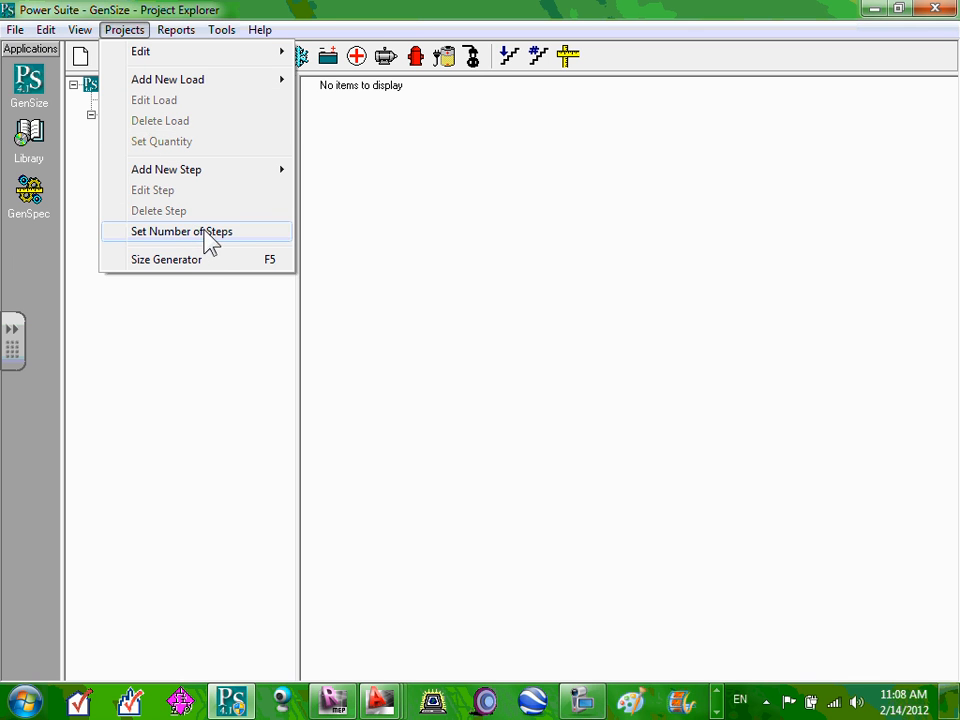
{"action": "left_click", "coordinate": [193, 261]}
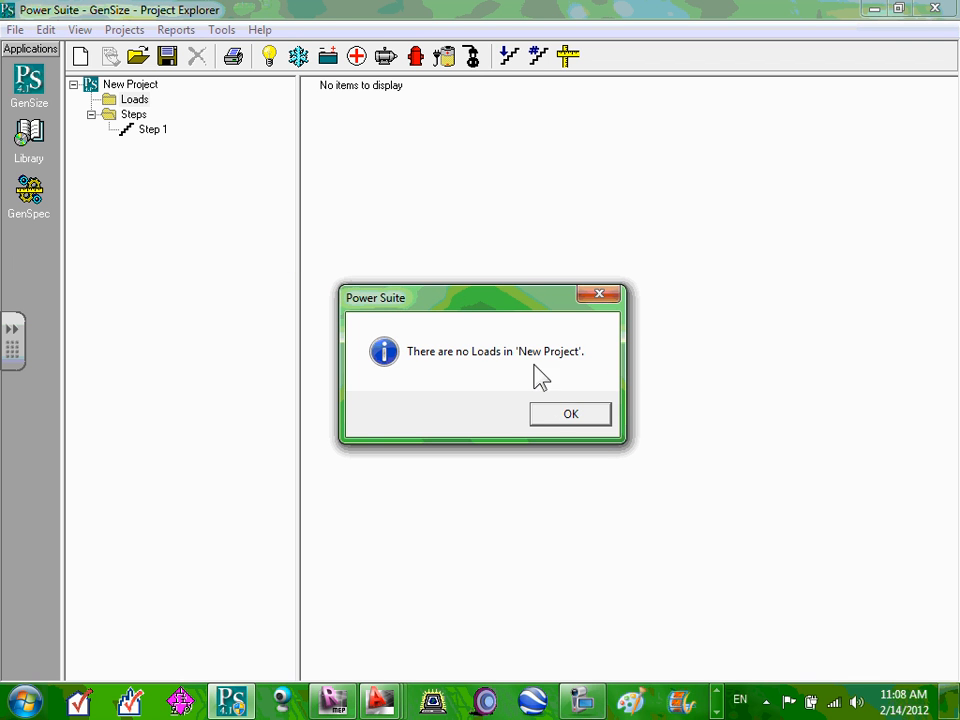
{"action": "left_click", "coordinate": [571, 416]}
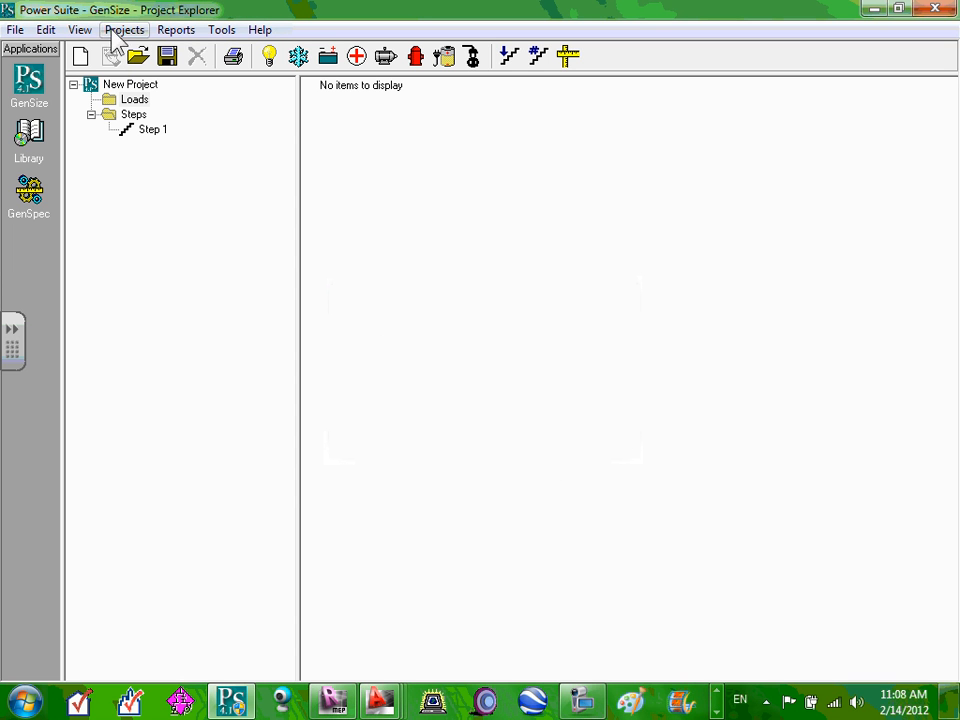
Look over the report menu options, then show the New Project's properties.
{"action": "left_click", "coordinate": [182, 32]}
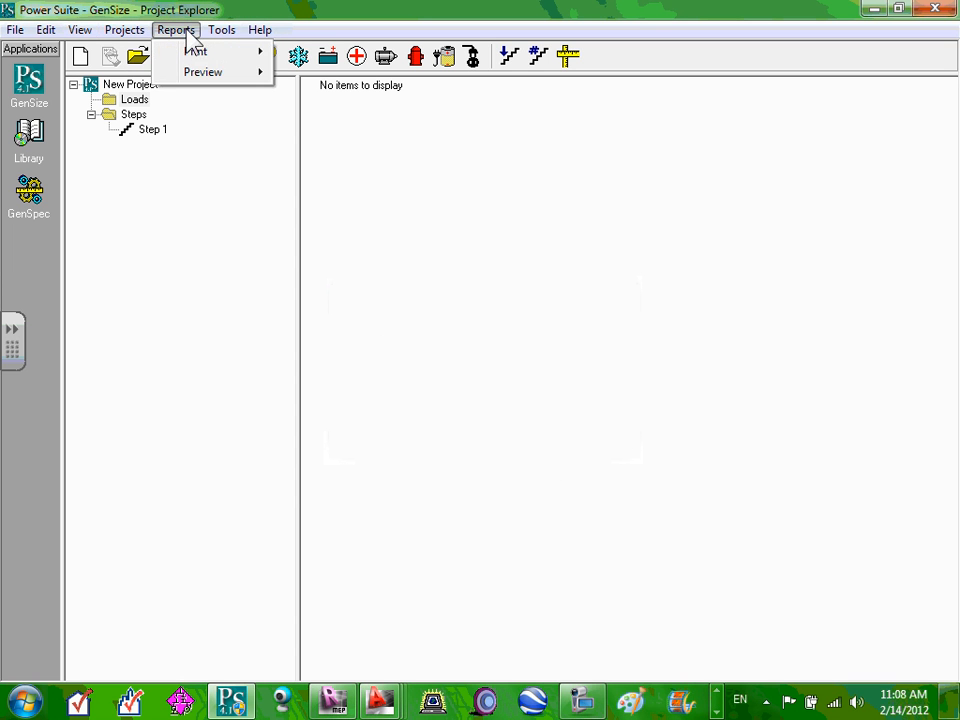
{"action": "mouse_move", "coordinate": [128, 32]}
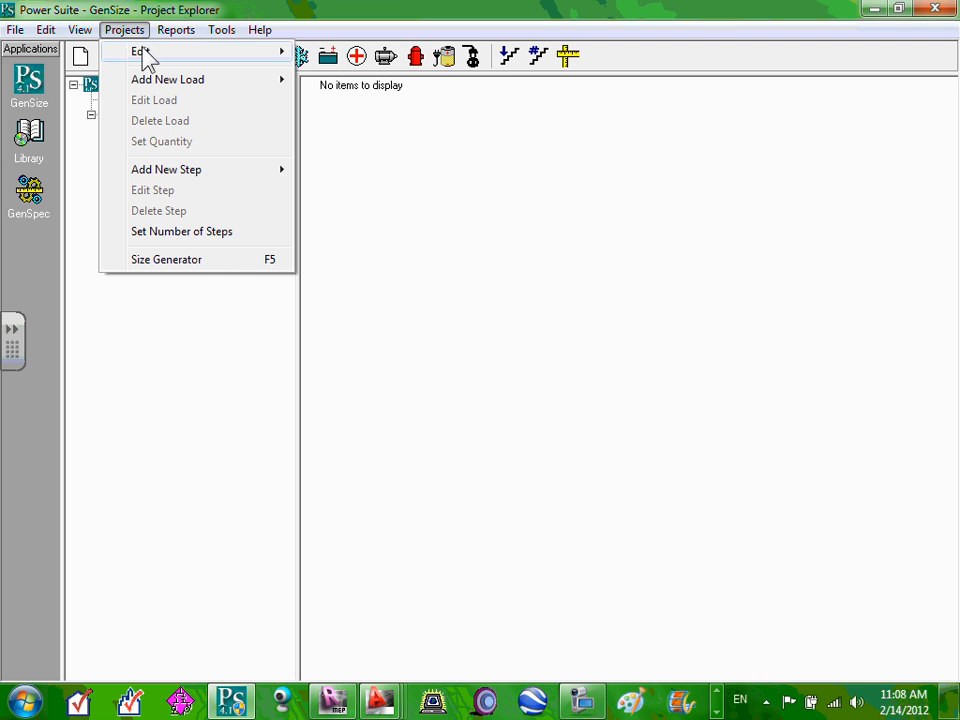
{"action": "mouse_move", "coordinate": [150, 52]}
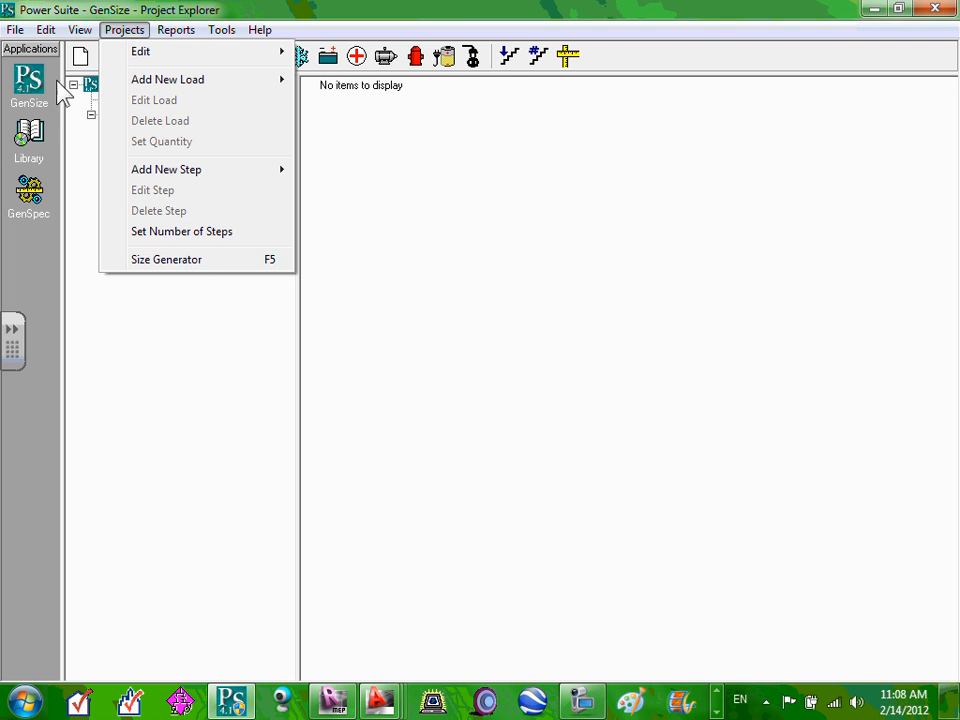
{"action": "mouse_move", "coordinate": [76, 36]}
{"action": "left_click", "coordinate": [137, 224]}
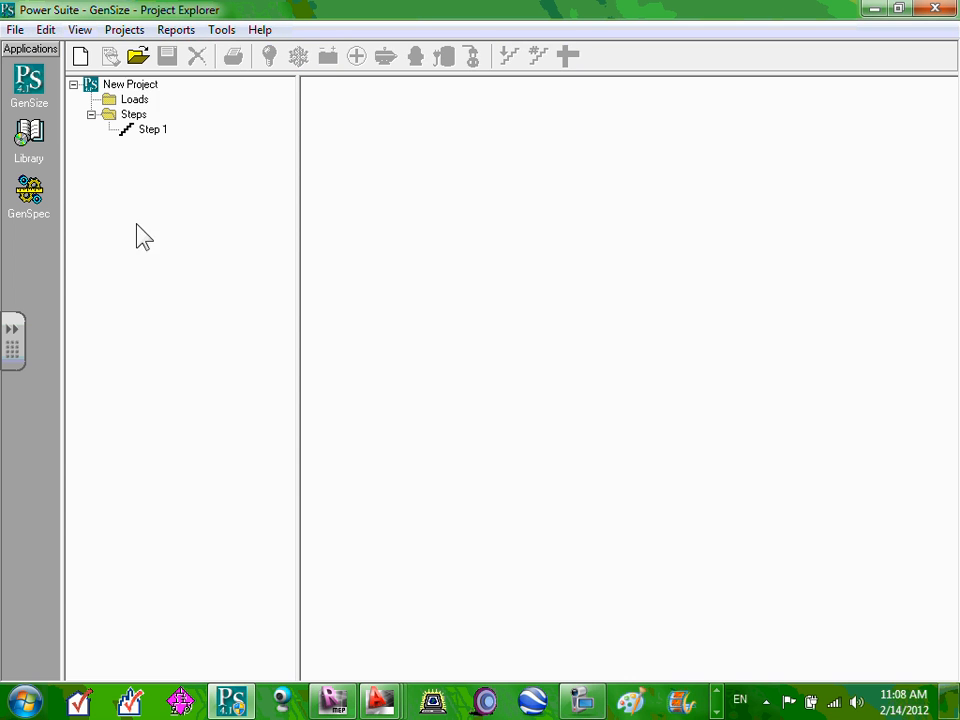
{"action": "left_click", "coordinate": [138, 85]}
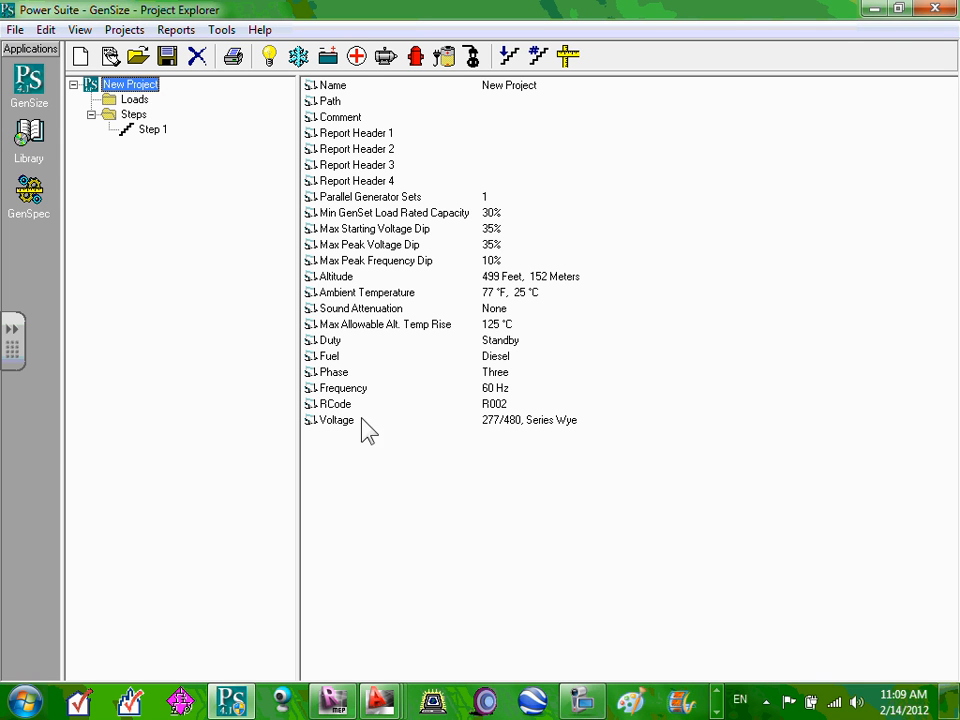
Bring the Commercial Load Calc workbook forward and check the 67125 total formula in W78.
{"action": "left_click", "coordinate": [716, 711]}
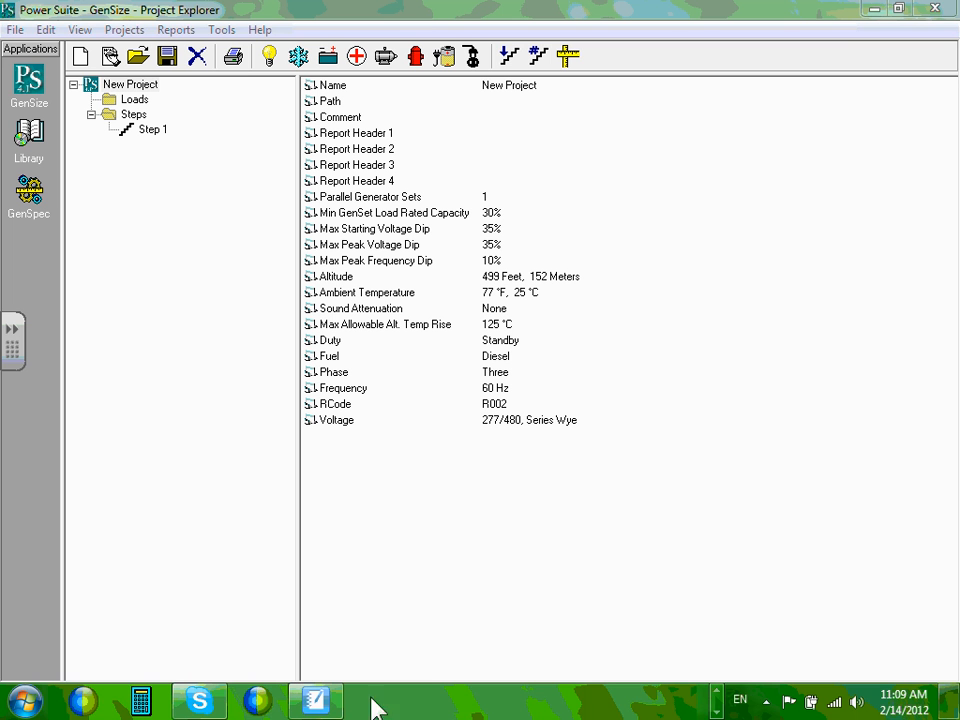
{"action": "left_click", "coordinate": [717, 692]}
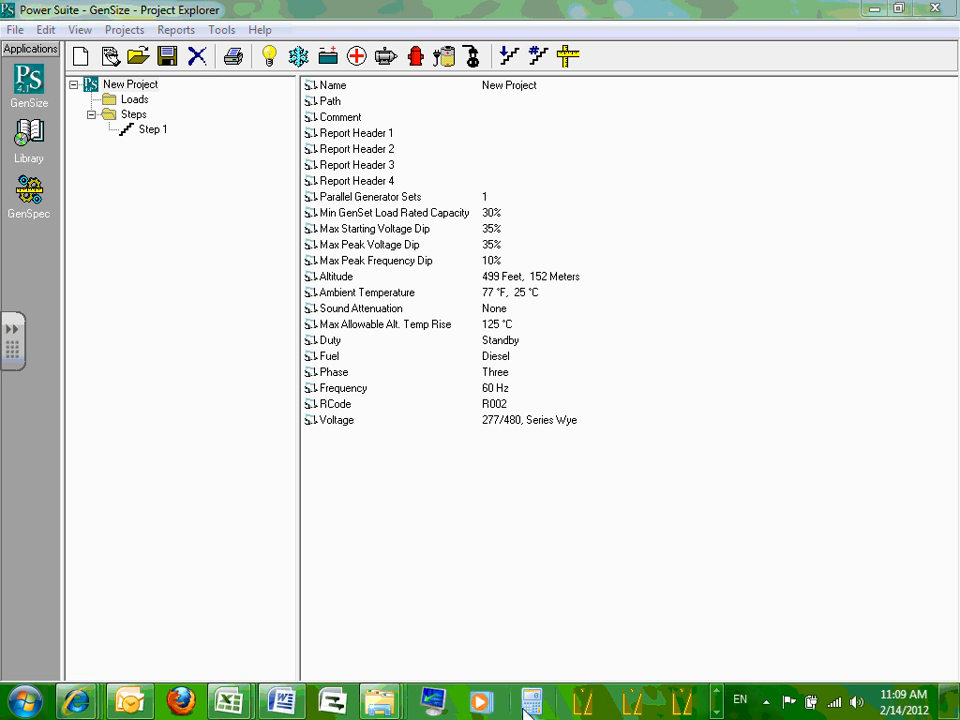
{"action": "mouse_move", "coordinate": [232, 703]}
{"action": "left_click", "coordinate": [317, 655]}
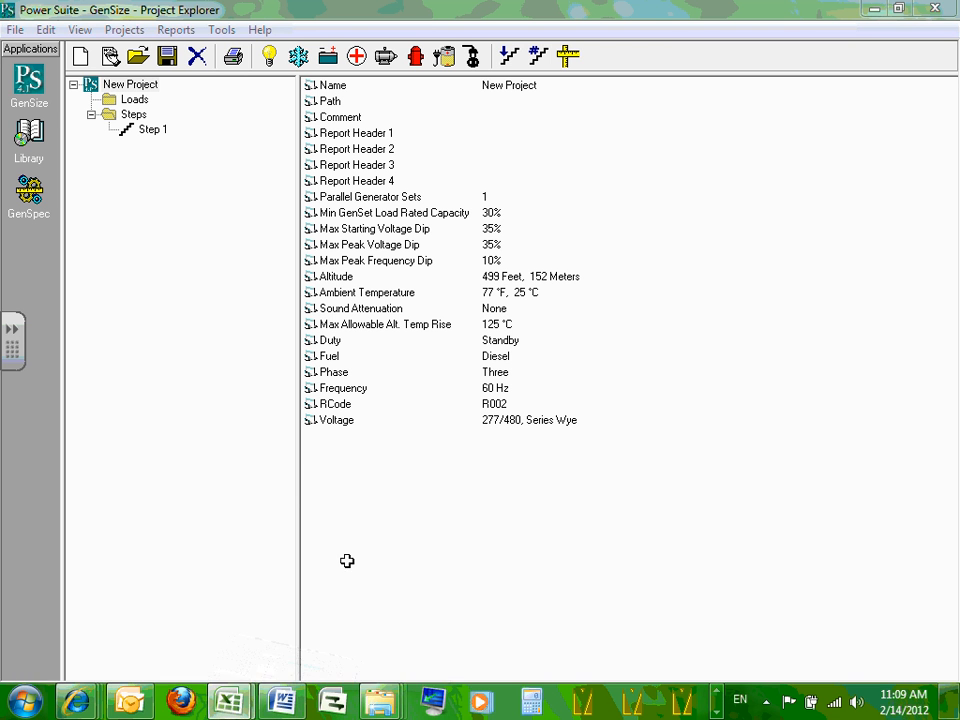
{"action": "left_click", "coordinate": [848, 452]}
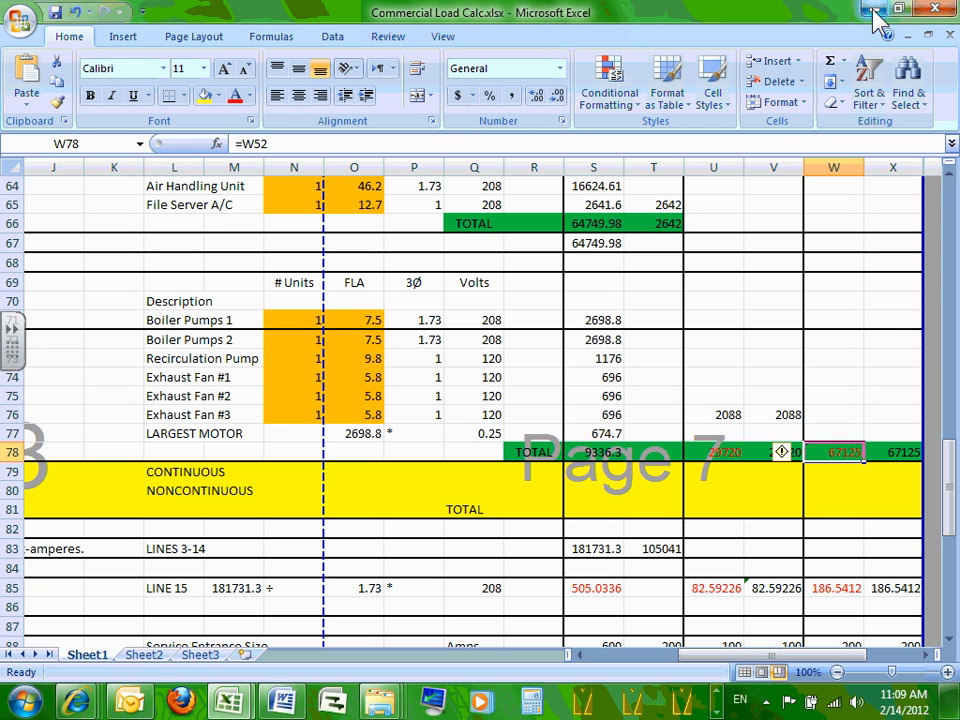
{"action": "mouse_move", "coordinate": [943, 510]}
{"action": "left_mouse_down"}
{"action": "mouse_move", "coordinate": [950, 172]}
{"action": "mouse_move", "coordinate": [950, 517]}
{"action": "left_mouse_up"}
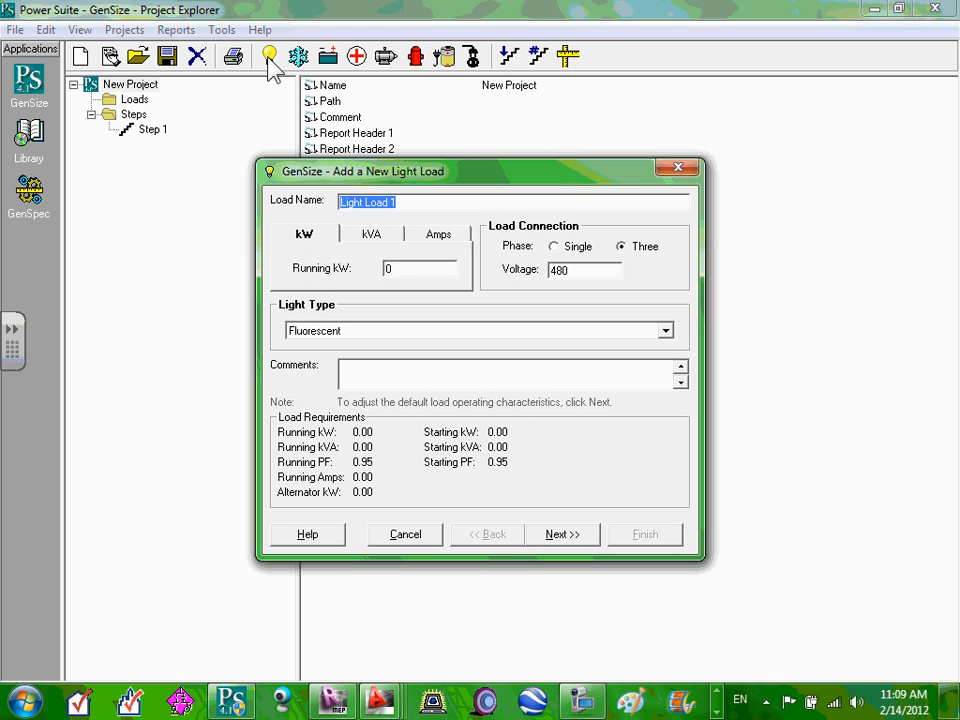
Name the light load LP and enter its size as 67 kVA.
{"action": "left_click", "coordinate": [222, 197]}
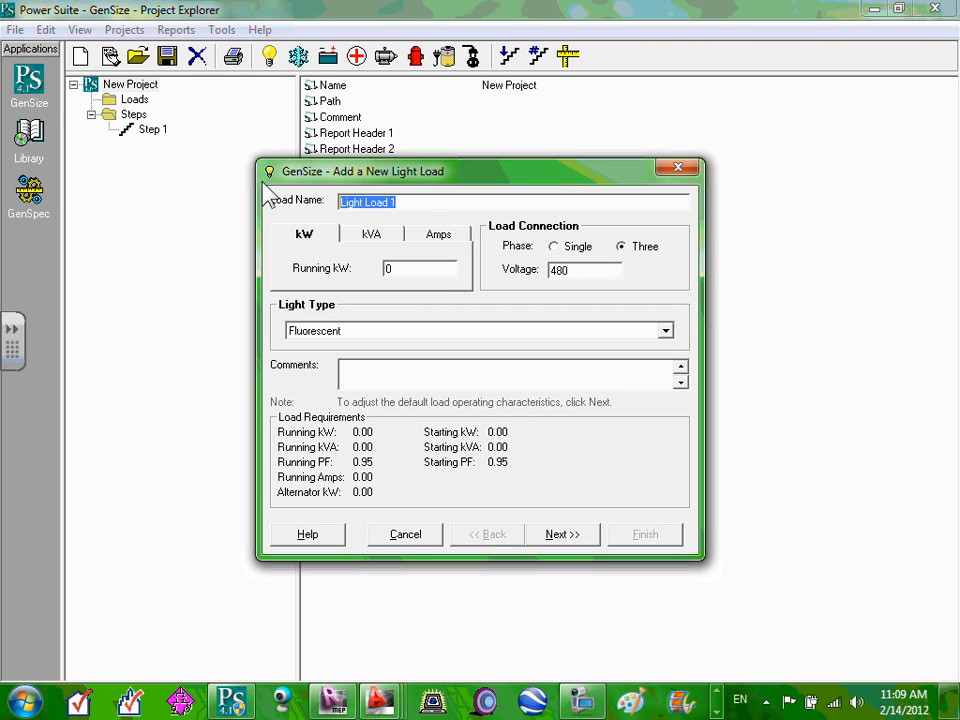
{"action": "type", "text": "LP"}
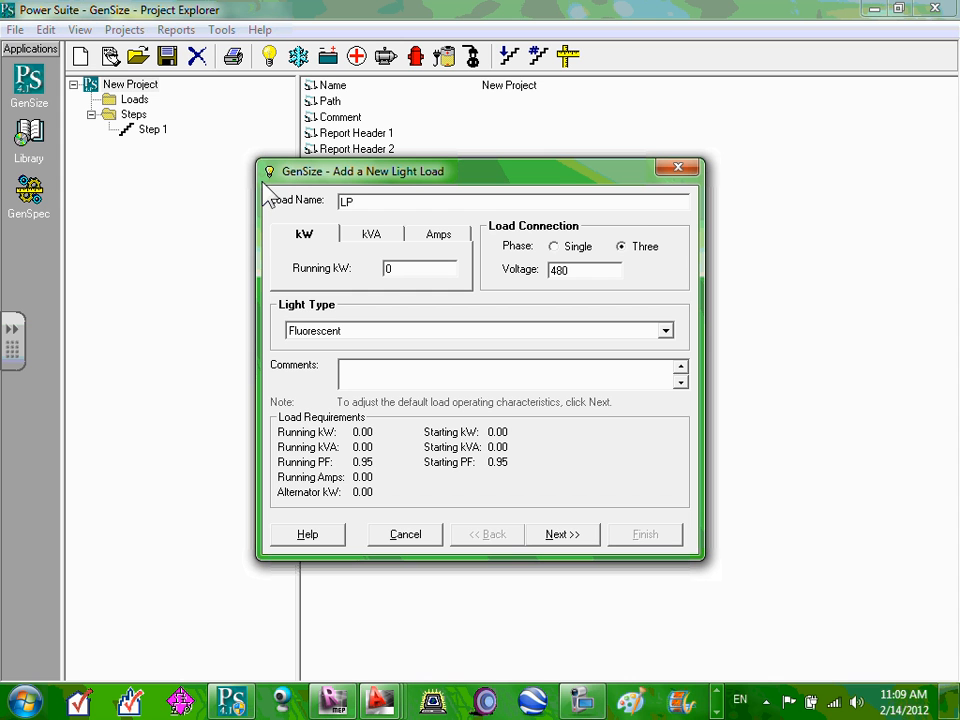
{"action": "left_click", "coordinate": [384, 234]}
{"action": "left_click", "coordinate": [304, 236]}
{"action": "left_click", "coordinate": [366, 238]}
{"action": "left_click", "coordinate": [430, 242]}
{"action": "left_click", "coordinate": [386, 242]}
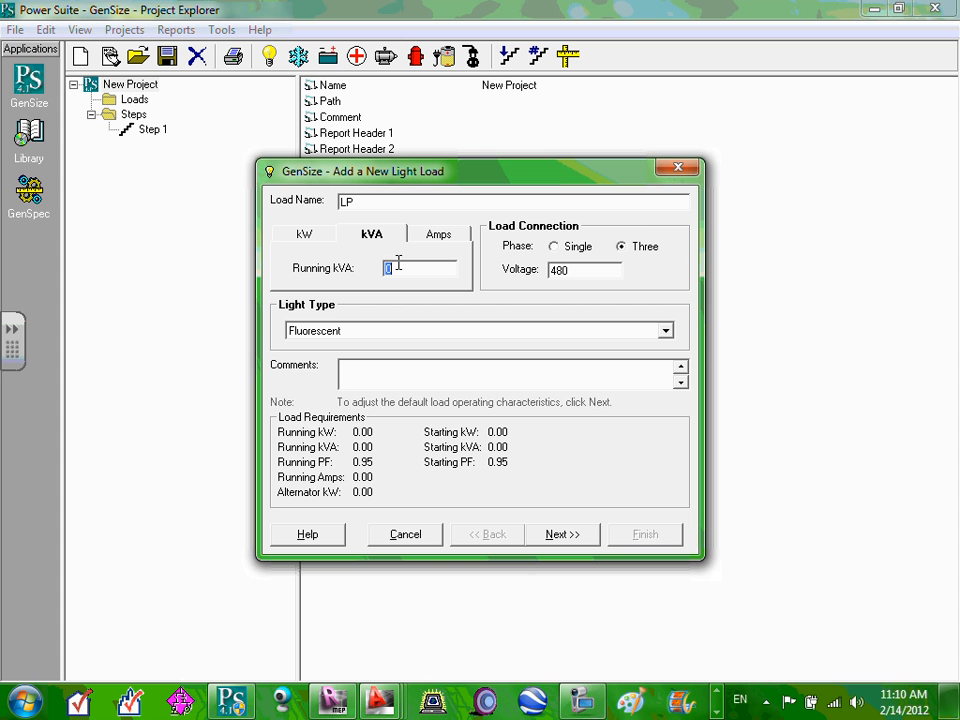
{"action": "type", "text": "67"}
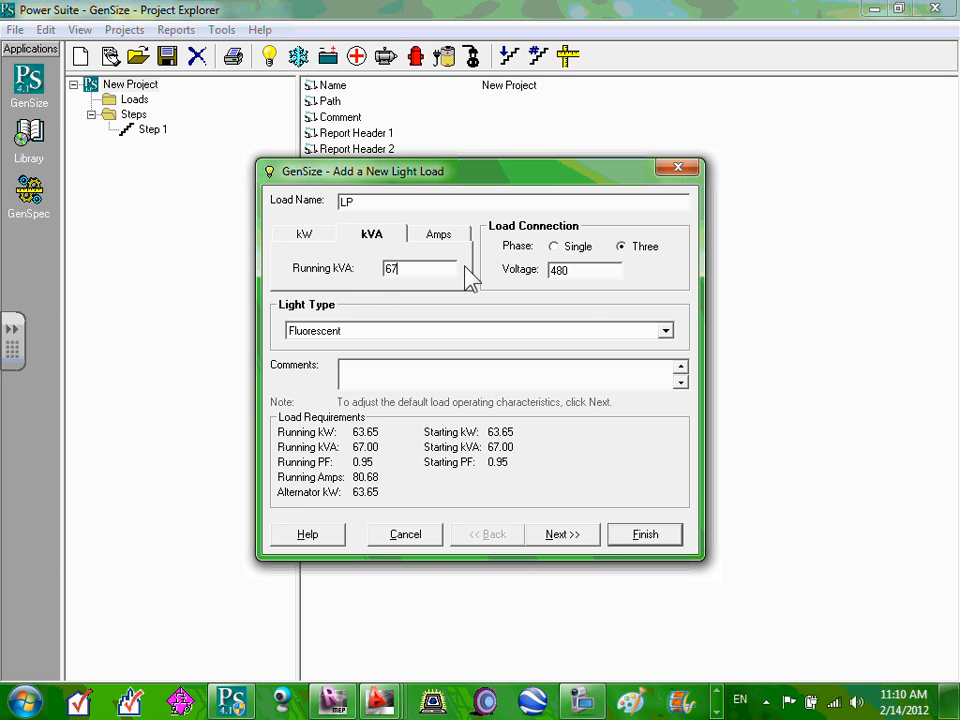
Change the voltage from 480 to 208, keep three-phase, and keep Fluorescent as the light type.
{"action": "left_click", "coordinate": [576, 270]}
{"action": "left_click", "coordinate": [578, 271]}
{"action": "left_click_drag", "start_coordinate": [578, 271], "coordinate": [497, 240]}
{"action": "type", "text": "208"}
{"action": "left_click", "coordinate": [429, 269]}
{"action": "left_click", "coordinate": [429, 269]}
{"action": "double_click", "coordinate": [570, 270]}
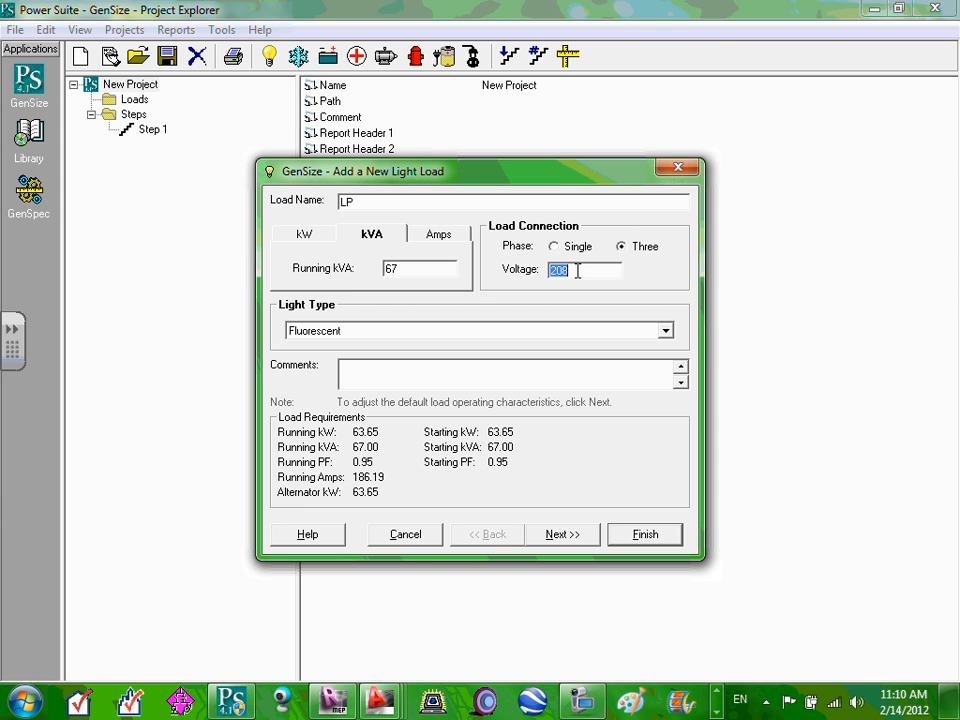
{"action": "left_click", "coordinate": [622, 247]}
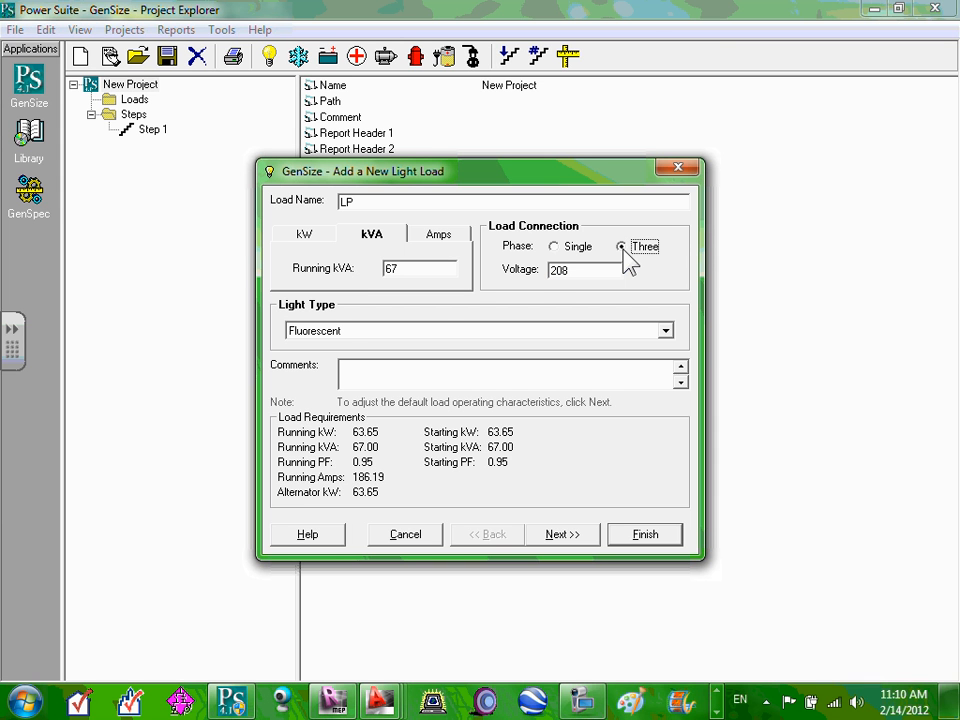
{"action": "left_click", "coordinate": [350, 337]}
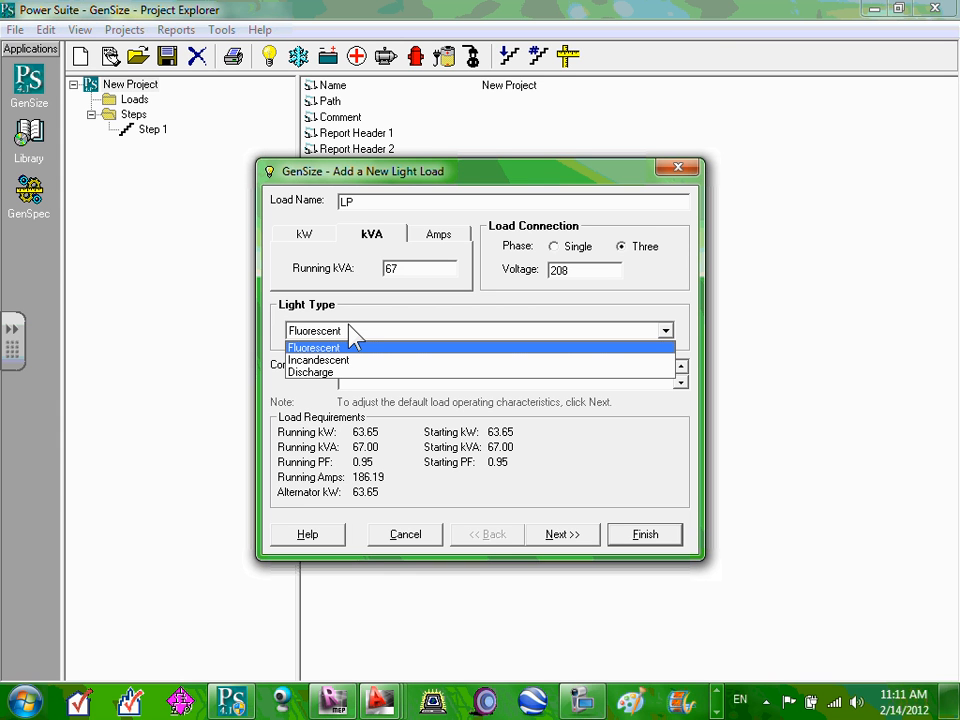
{"action": "left_click", "coordinate": [348, 325]}
{"action": "left_click", "coordinate": [304, 381]}
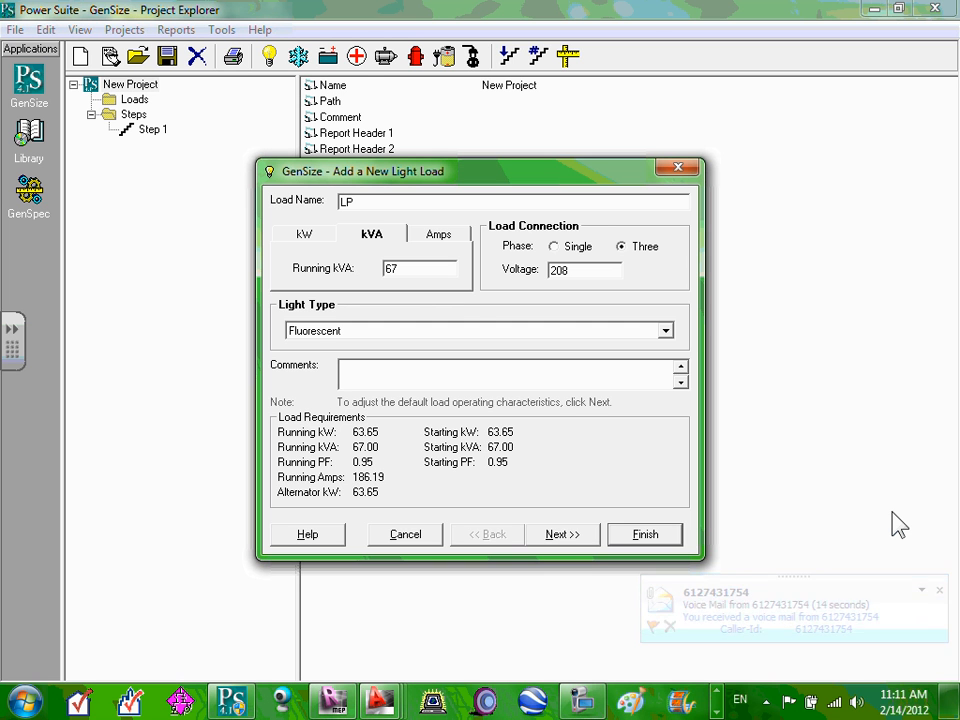
Accept the 0.95 power factors and finish adding the LP light load at 67 kVA.
{"action": "left_click", "coordinate": [577, 531]}
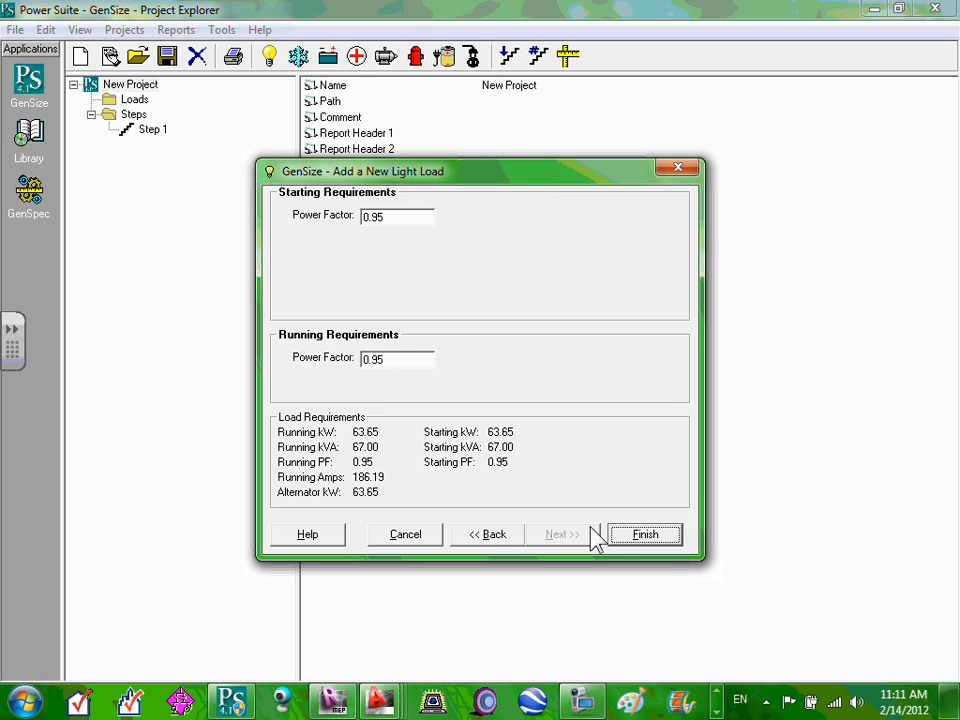
{"action": "left_click", "coordinate": [660, 545]}
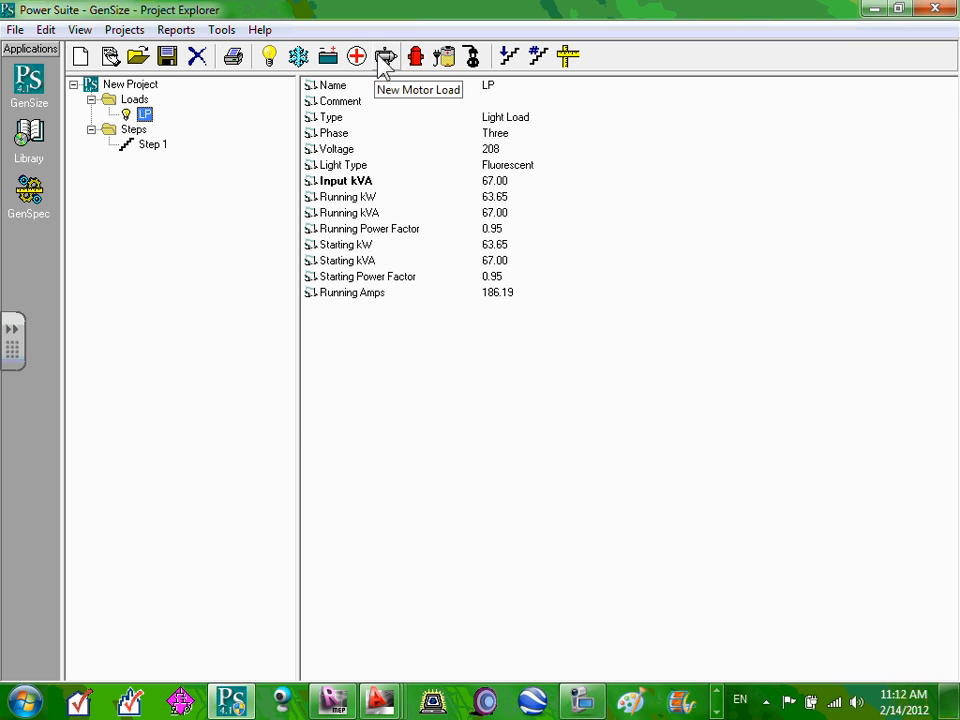
Start a new miscellaneous load of type General Receptacle.
{"action": "left_click", "coordinate": [474, 66]}
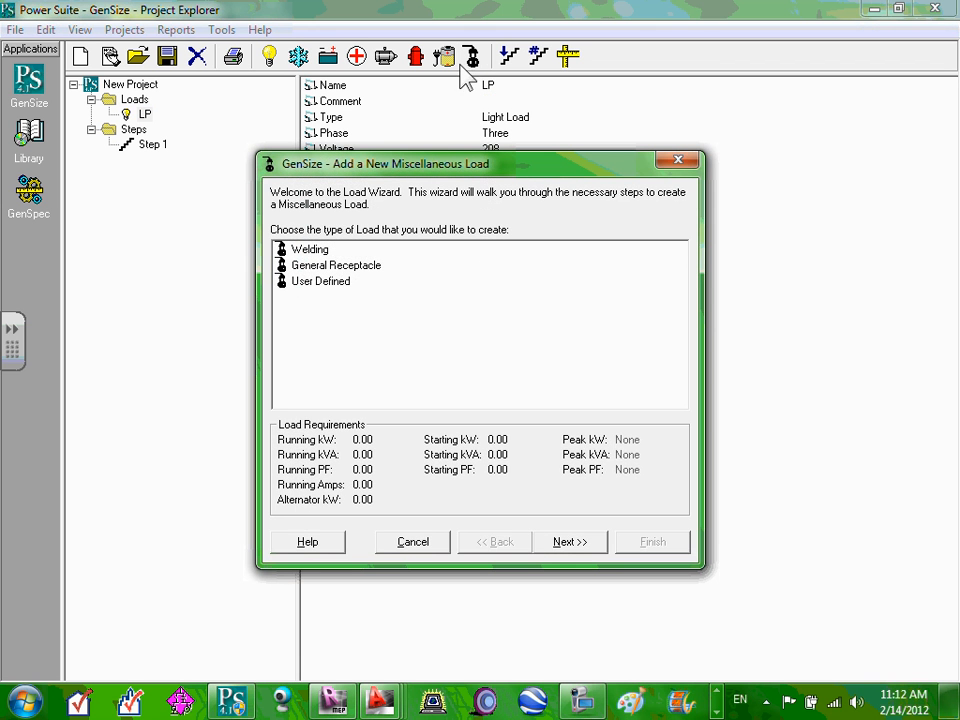
{"action": "left_click", "coordinate": [370, 266]}
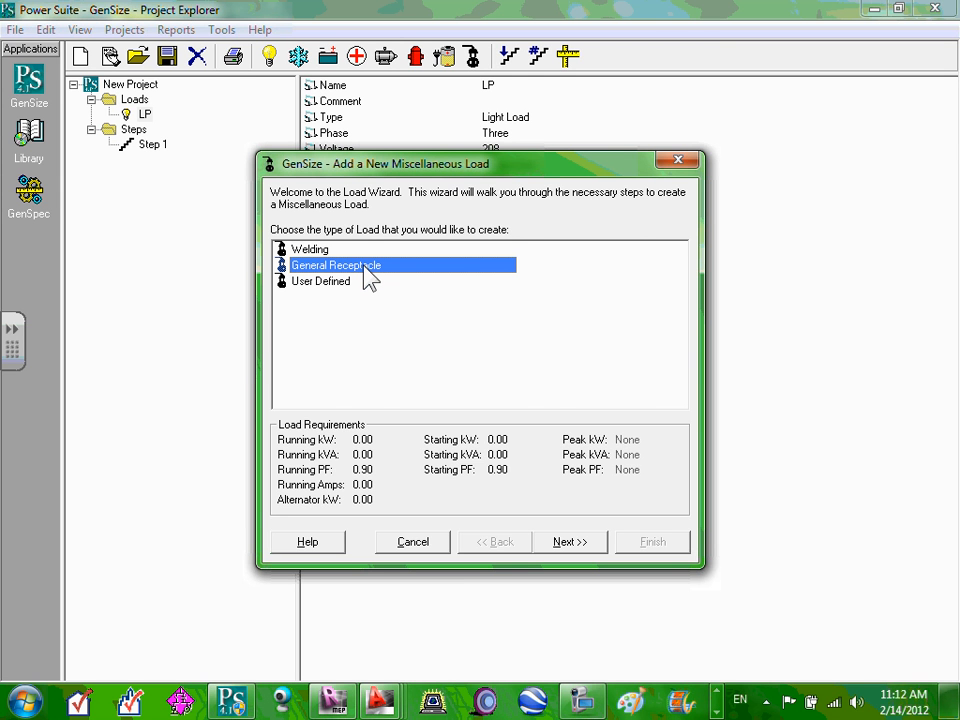
{"action": "double_click", "coordinate": [368, 270]}
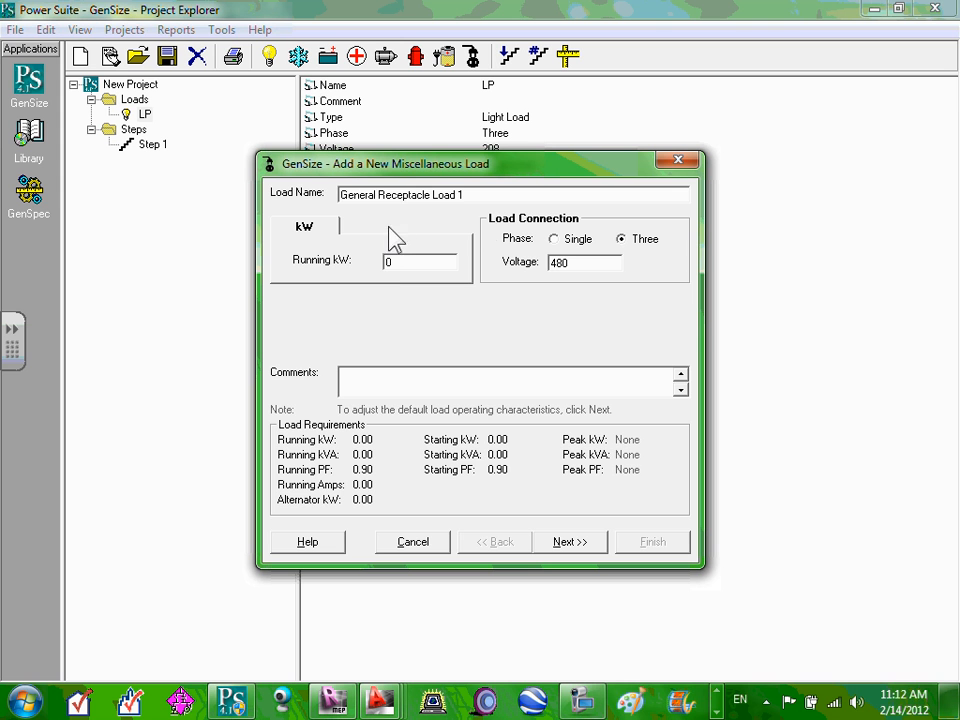
Replace the default load name with RP and select the running kW value.
{"action": "left_click", "coordinate": [474, 196]}
{"action": "left_click_drag", "start_coordinate": [474, 196], "coordinate": [327, 195]}
{"action": "left_click_drag", "start_coordinate": [551, 199], "coordinate": [283, 200]}
{"action": "type", "text": "RP"}
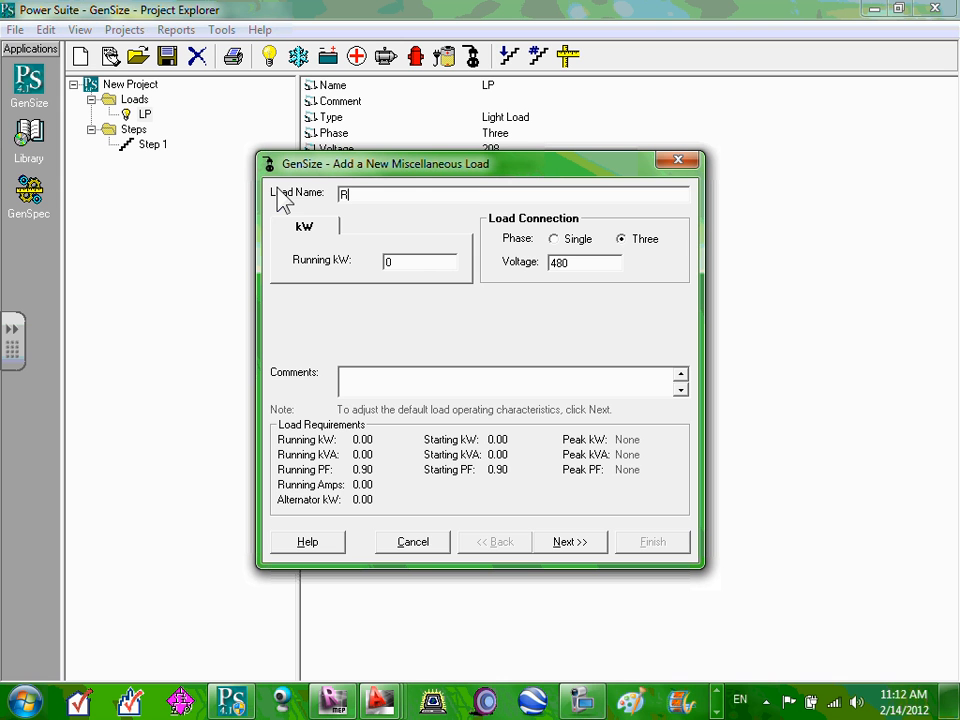
{"action": "double_click", "coordinate": [405, 262]}
Look through the taskbar programs for the Excel spreadsheet.
{"action": "left_click", "coordinate": [717, 690]}
{"action": "left_click", "coordinate": [717, 690]}
{"action": "left_click", "coordinate": [717, 690]}
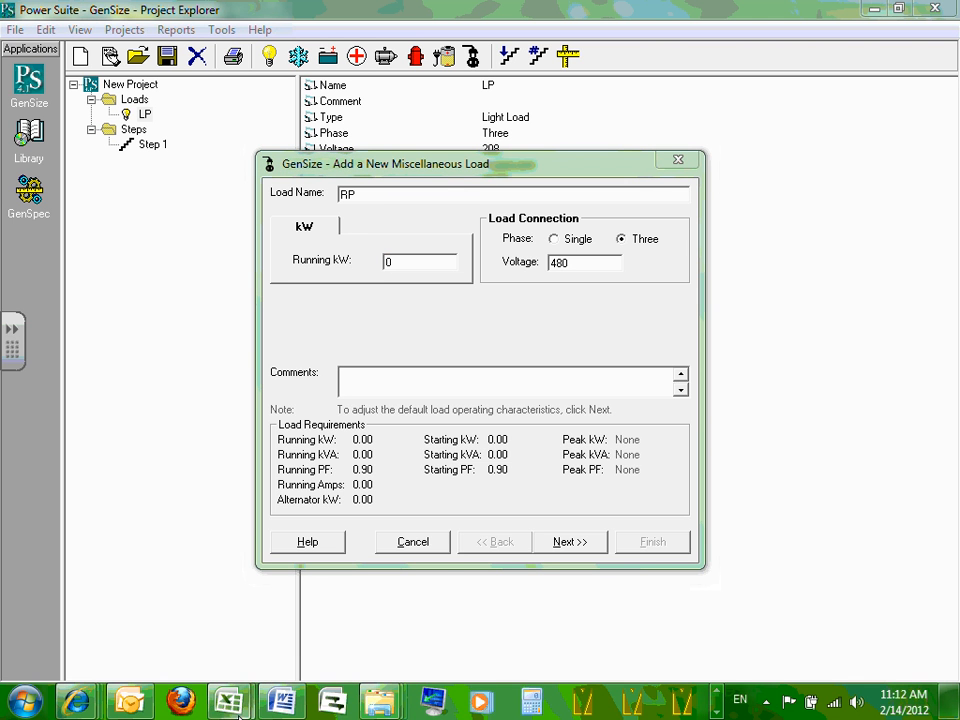
Bring the Commercial Load Calc workbook forward and select total cell U78 (29720).
{"action": "mouse_move", "coordinate": [229, 700]}
{"action": "left_click", "coordinate": [378, 582]}
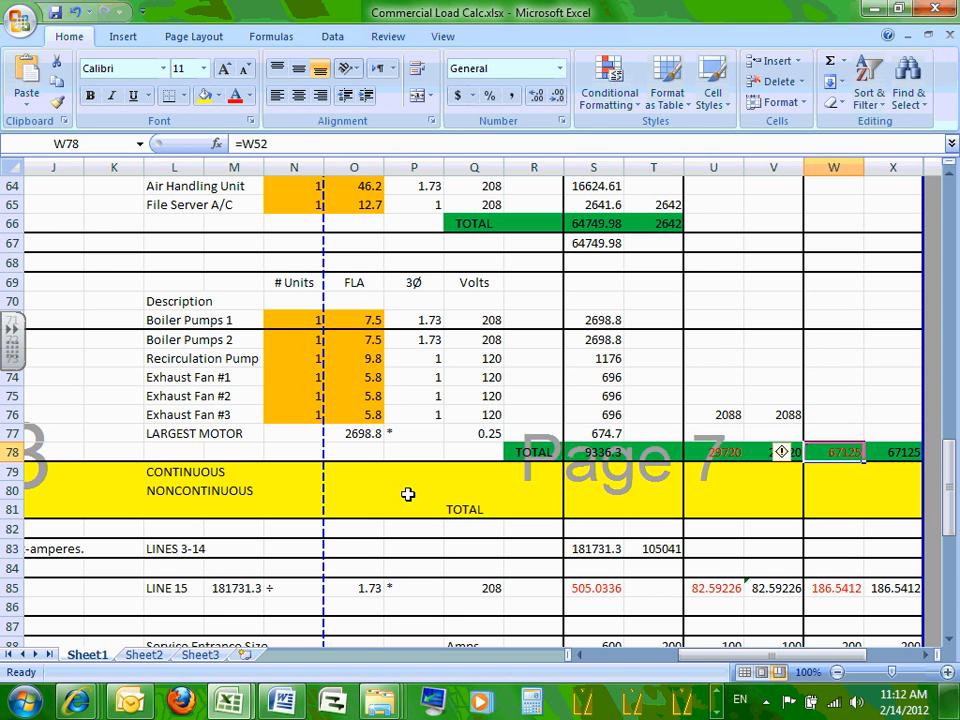
{"action": "left_click", "coordinate": [725, 453]}
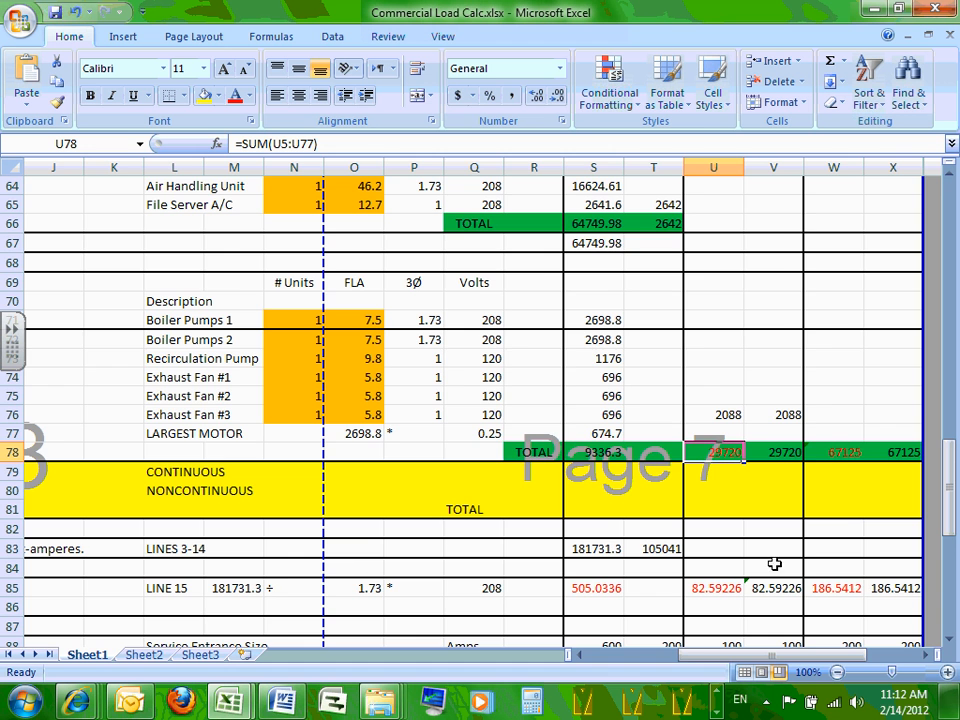
Zoom the worksheet in to 190% to read the row 78 totals.
{"action": "left_click", "coordinate": [950, 672]}
{"action": "left_click", "coordinate": [950, 672]}
{"action": "left_click", "coordinate": [950, 672]}
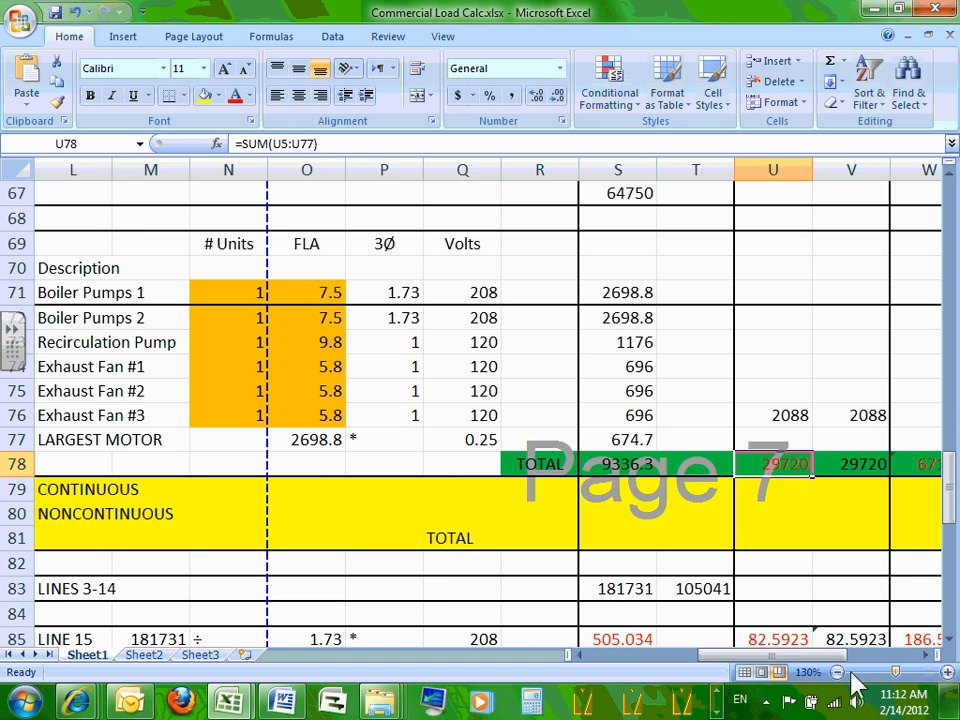
{"action": "left_click_drag", "start_coordinate": [800, 654], "coordinate": [836, 656]}
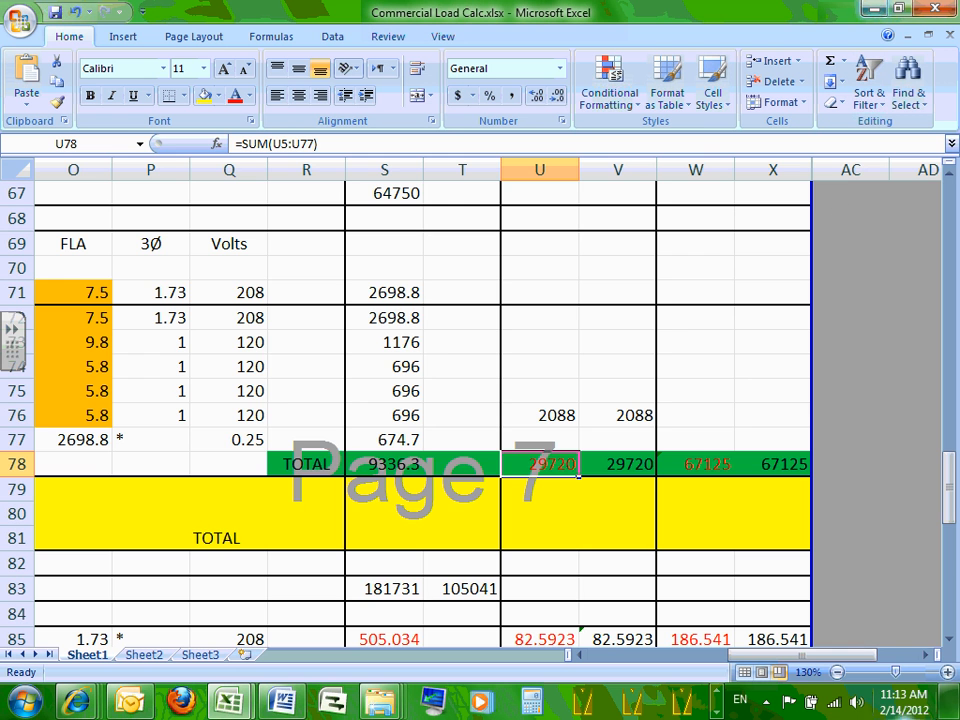
{"action": "left_click", "coordinate": [947, 672]}
{"action": "left_click", "coordinate": [947, 672]}
{"action": "left_click", "coordinate": [947, 672]}
{"action": "left_click", "coordinate": [947, 672]}
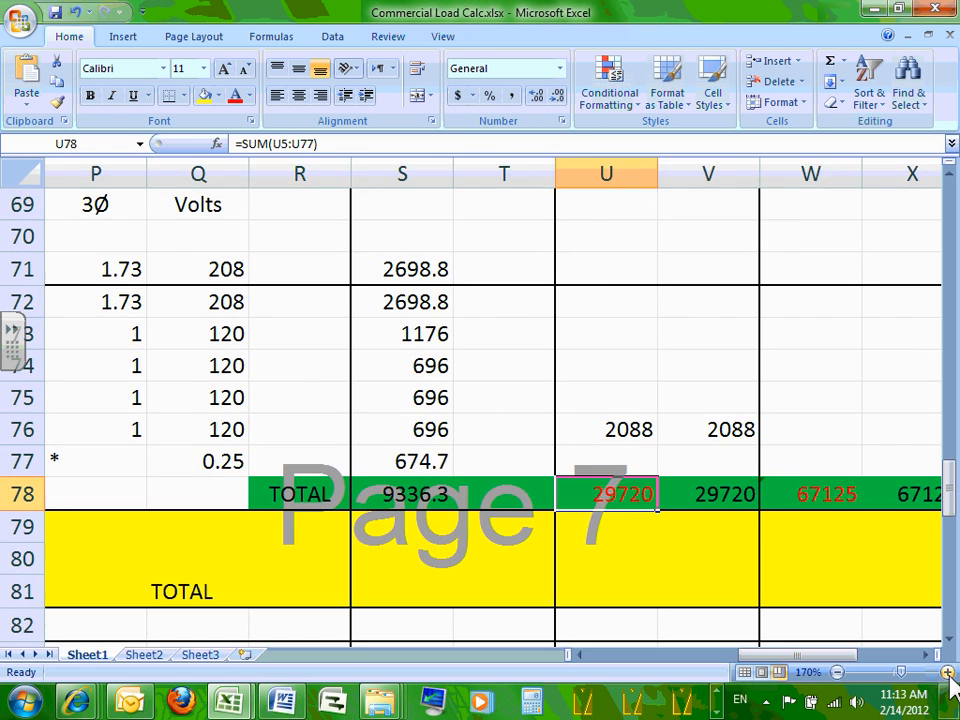
{"action": "left_click", "coordinate": [947, 672]}
{"action": "left_click", "coordinate": [947, 672]}
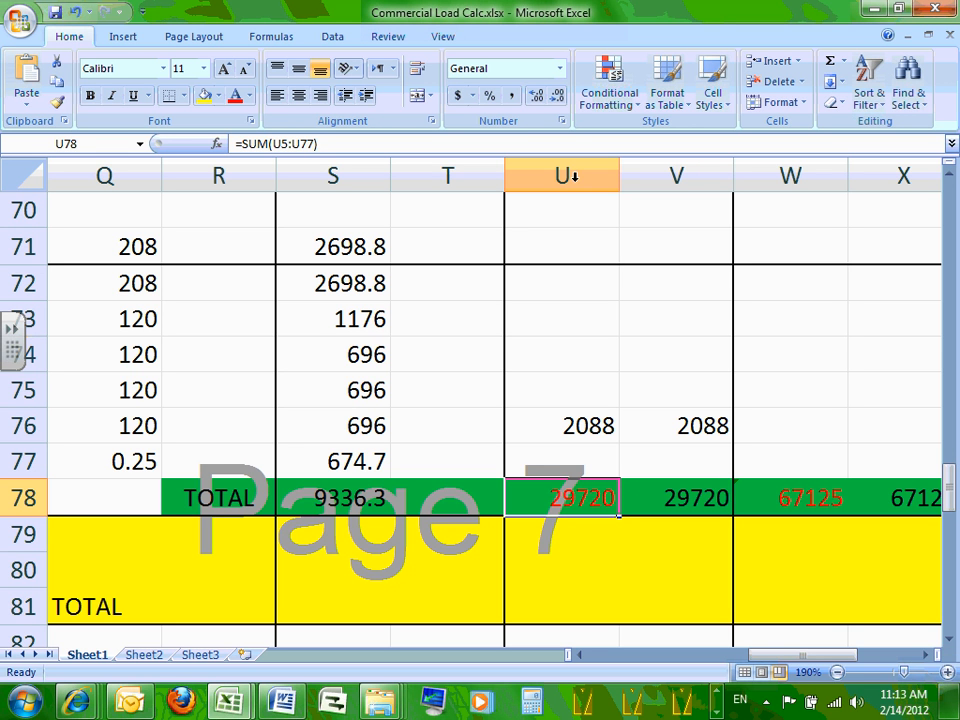
Set the RP load's voltage to 208 V and running kW to 30.
{"action": "left_click", "coordinate": [878, 15]}
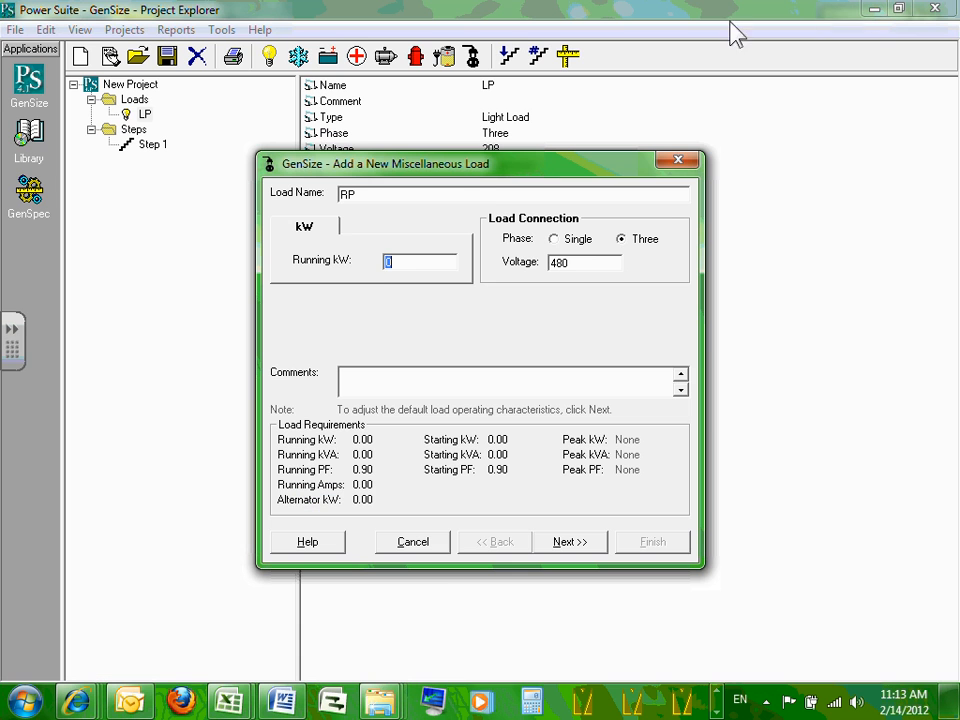
{"action": "left_click", "coordinate": [420, 261]}
{"action": "left_click_drag", "start_coordinate": [587, 261], "coordinate": [486, 262]}
{"action": "type", "text": "208"}
{"action": "left_click", "coordinate": [419, 264]}
{"action": "type", "text": "30"}
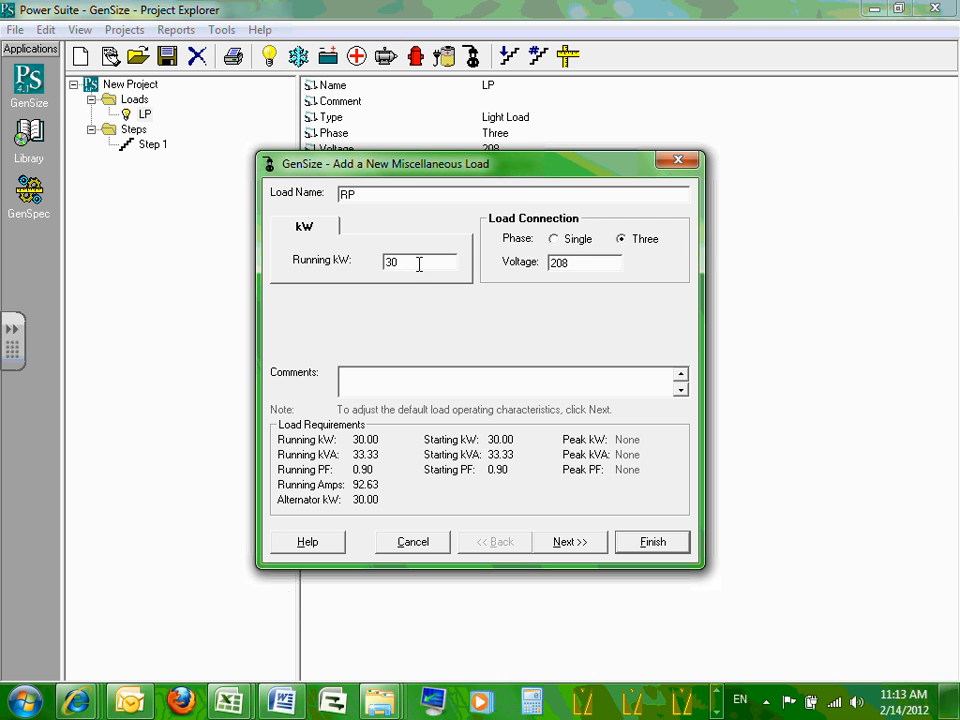
{"action": "left_click", "coordinate": [585, 262]}
{"action": "left_click", "coordinate": [446, 264]}
{"action": "left_click", "coordinate": [449, 268]}
Accept the power factors and finish adding RP, giving 33.33 kVA and 92.63 A.
{"action": "left_click", "coordinate": [592, 541]}
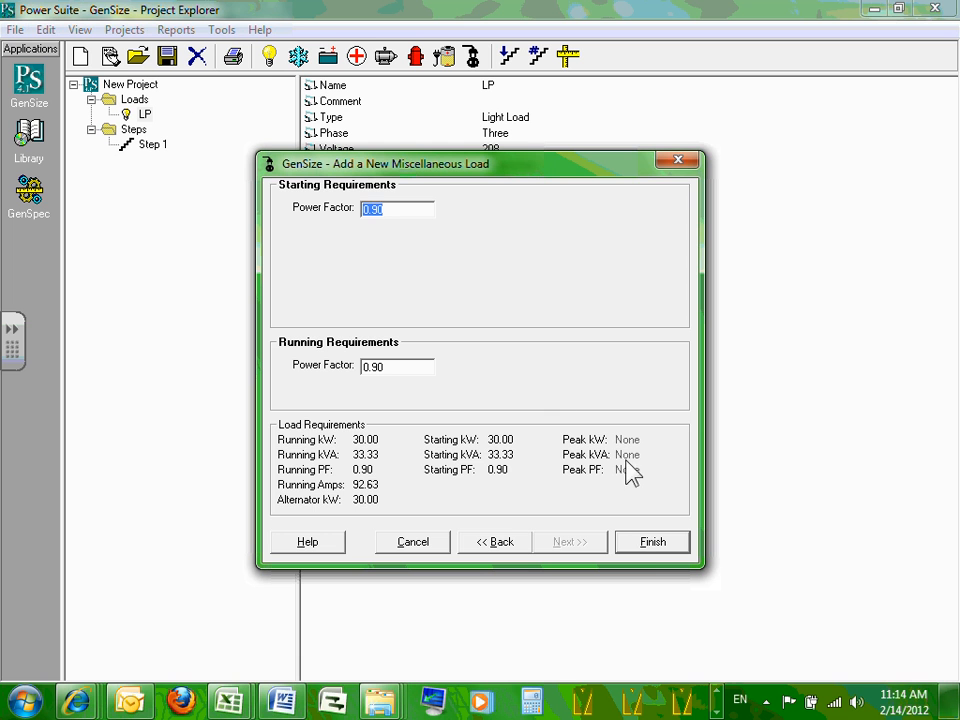
{"action": "left_click", "coordinate": [650, 543]}
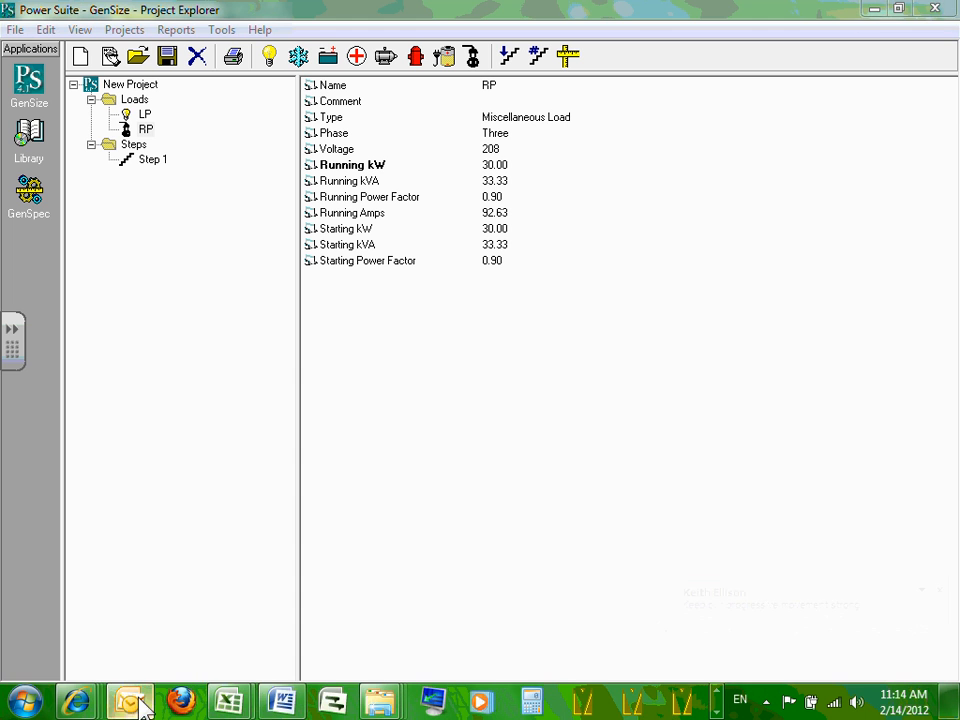
{"action": "right_click", "coordinate": [130, 699]}
{"action": "left_click", "coordinate": [71, 650]}
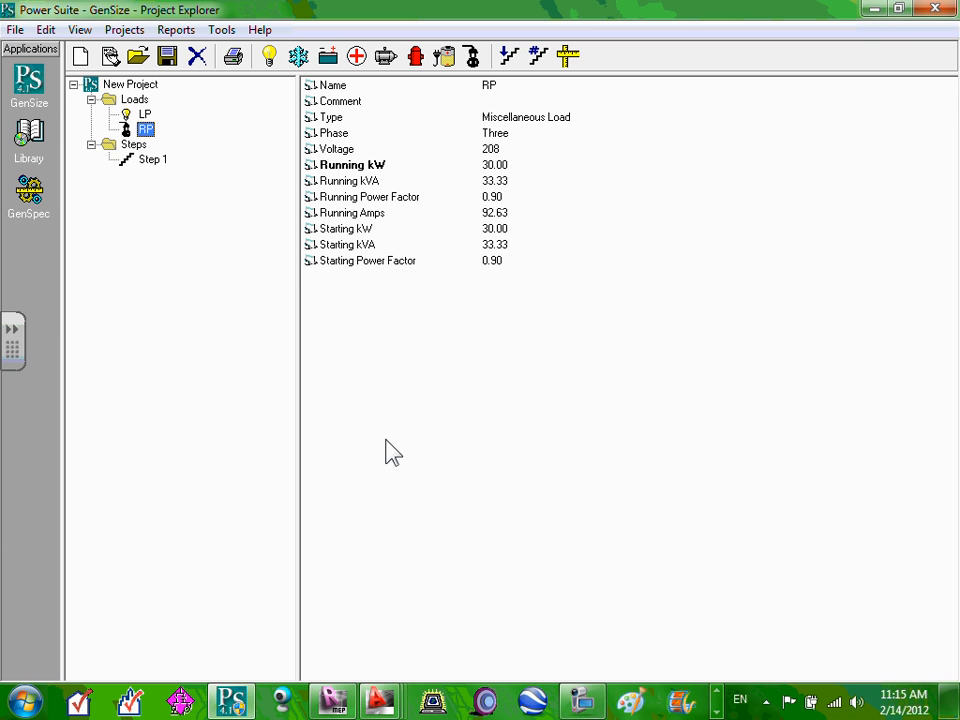
Minimize GenSize and bring the Word spec's distribution panel feed list into view.
{"action": "left_click", "coordinate": [873, 8]}
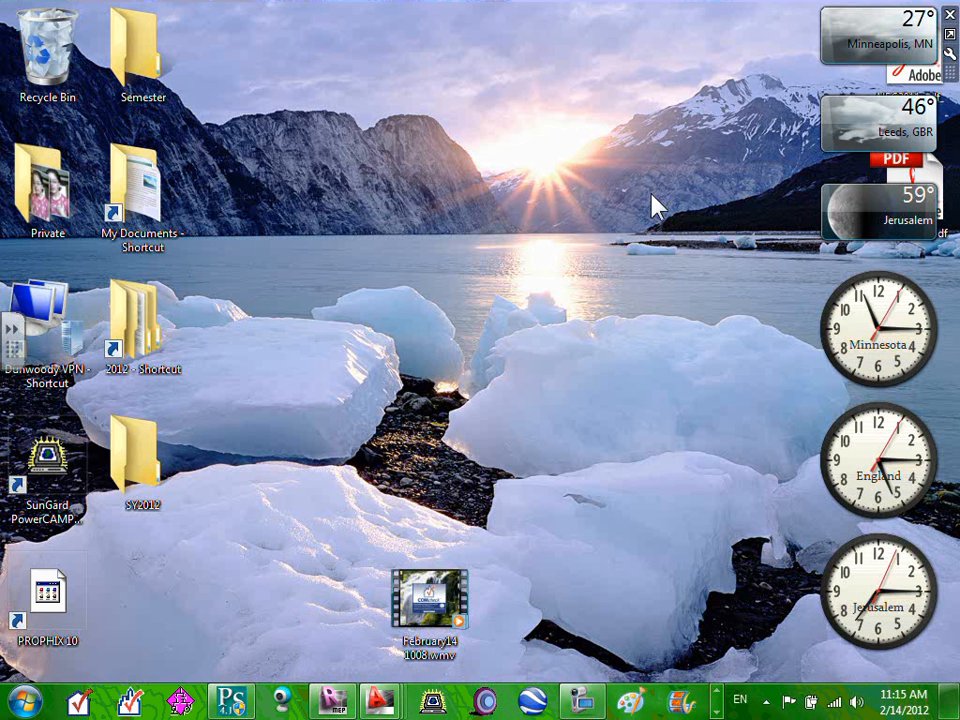
{"action": "left_click", "coordinate": [717, 712]}
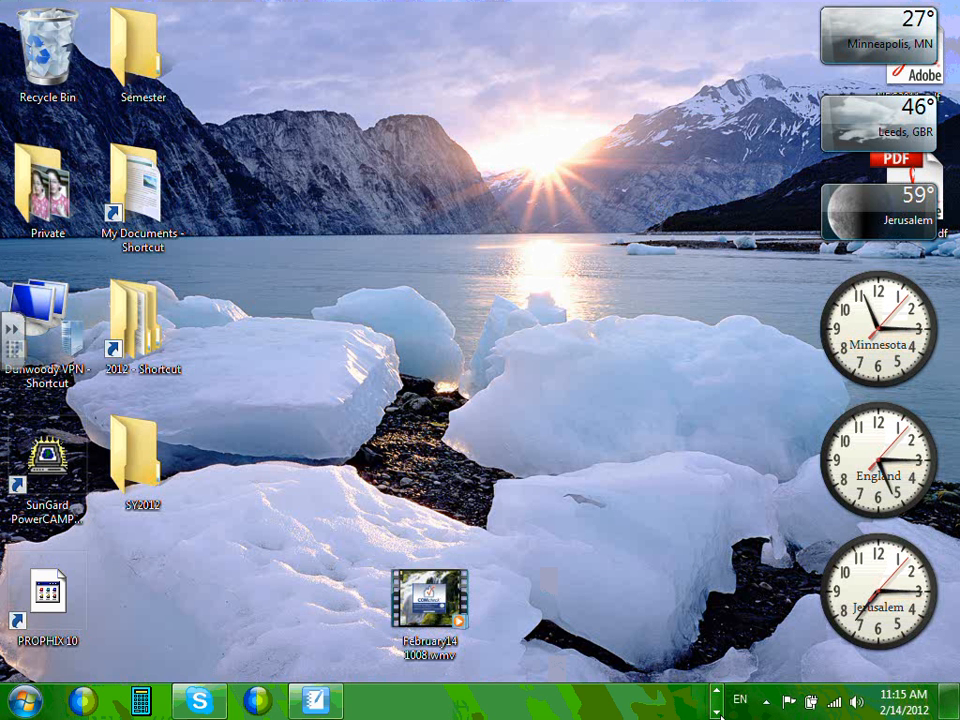
{"action": "left_click", "coordinate": [718, 694]}
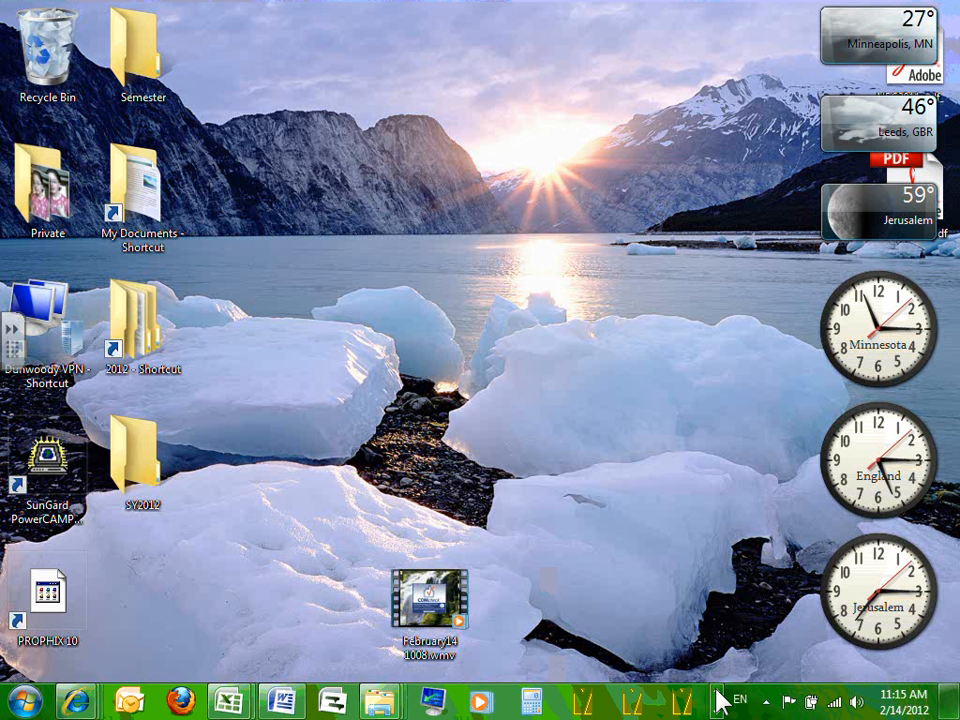
{"action": "left_click", "coordinate": [285, 705]}
{"action": "scroll", "coordinate": [310, 370], "scroll_direction": "up", "scroll_amount": 3}
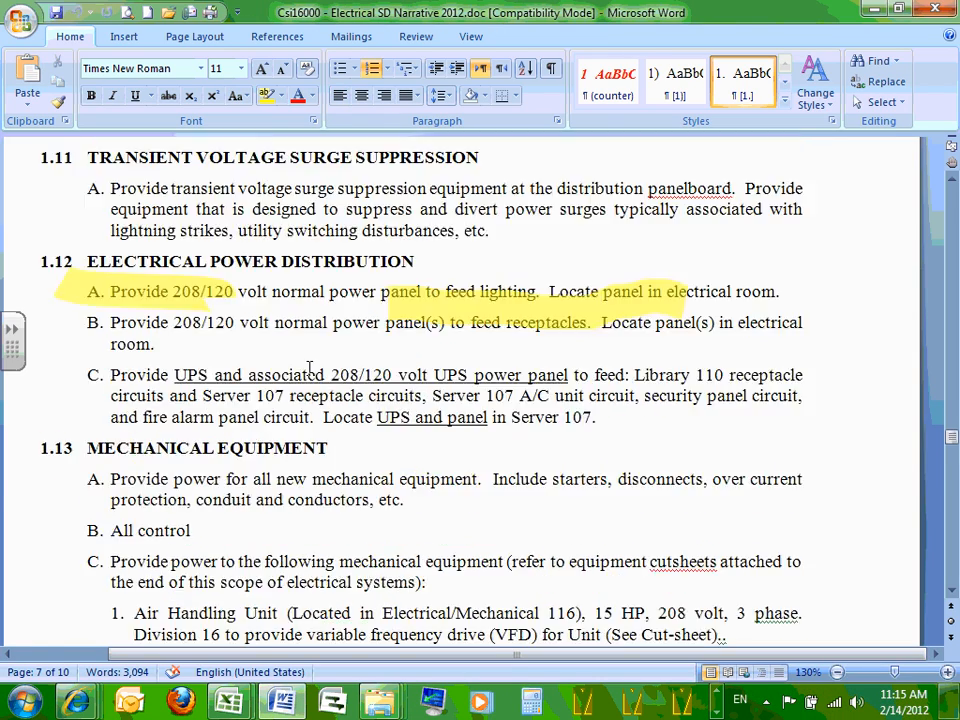
{"action": "scroll", "coordinate": [310, 368], "scroll_direction": "up", "scroll_amount": 10}
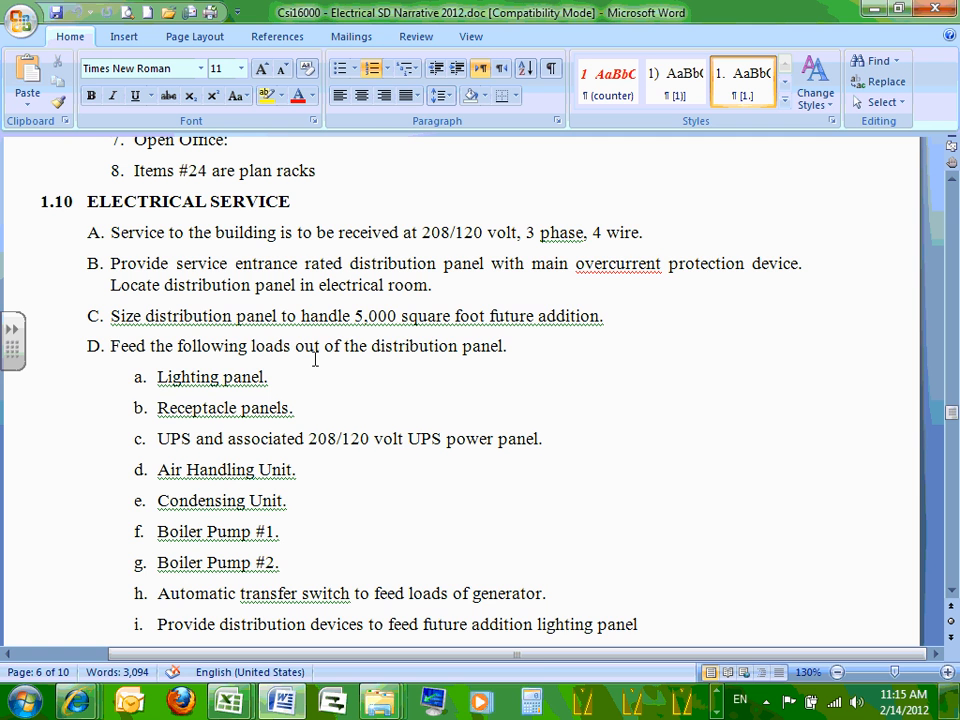
{"action": "scroll", "coordinate": [315, 359], "scroll_direction": "down", "scroll_amount": 1}
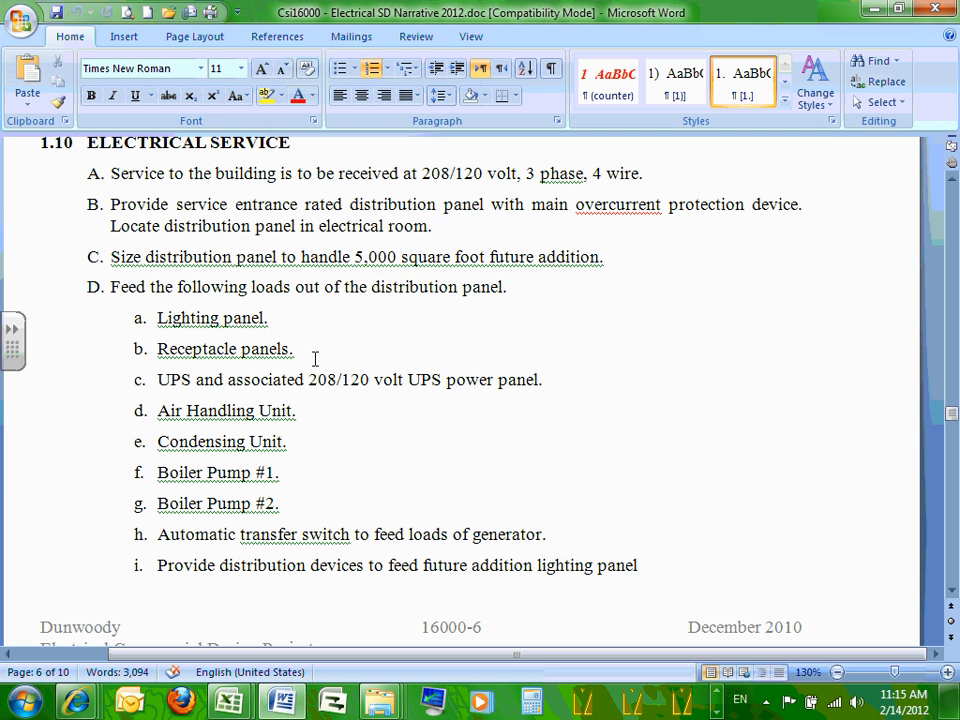
Colour the Lighting panel and Receptacle panels items red.
{"action": "double_click", "coordinate": [381, 287]}
{"action": "left_click", "coordinate": [266, 317]}
{"action": "left_click_drag", "start_coordinate": [160, 317], "coordinate": [303, 343]}
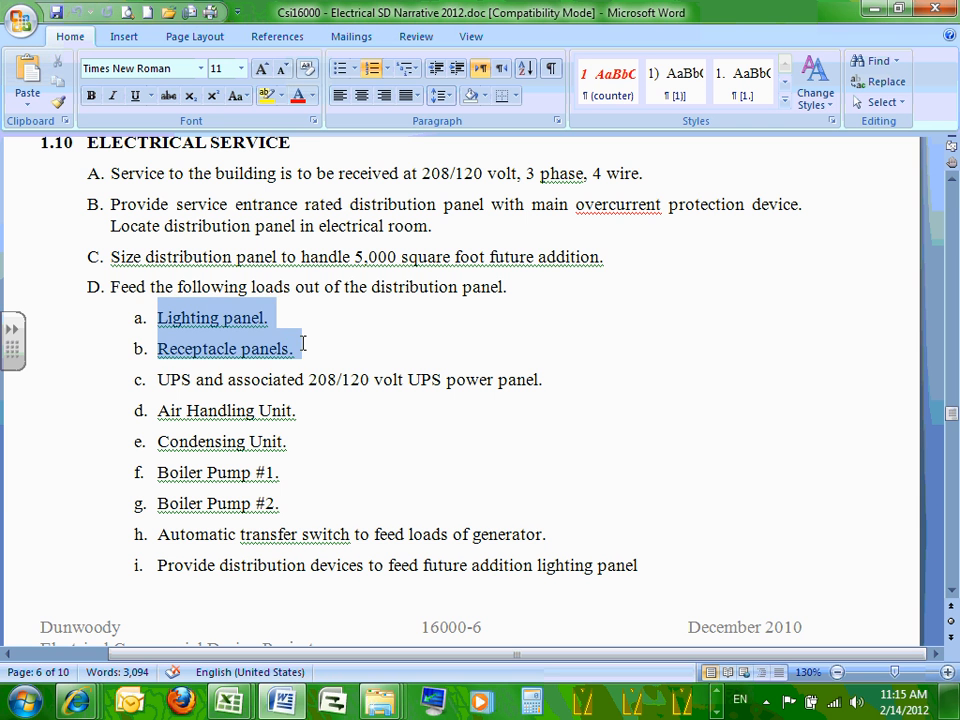
{"action": "left_click", "coordinate": [299, 97]}
{"action": "left_click", "coordinate": [300, 322]}
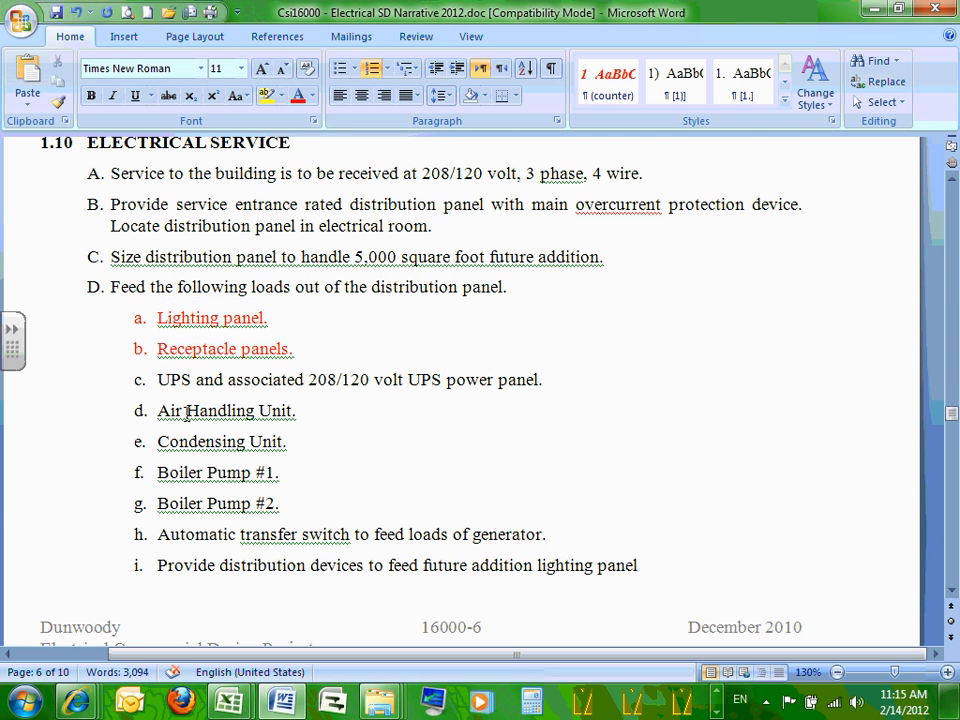
Colour the Air Handling Unit through Boiler Pump #2 items green.
{"action": "scroll", "coordinate": [186, 403], "scroll_direction": "down", "scroll_amount": 1}
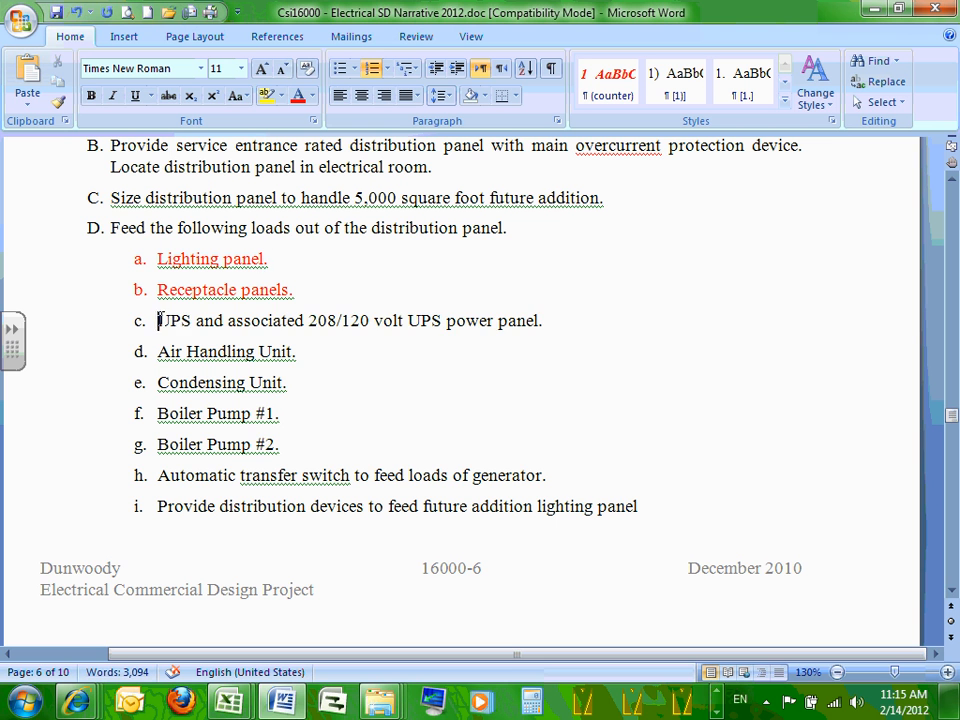
{"action": "left_click_drag", "start_coordinate": [158, 320], "coordinate": [544, 321]}
{"action": "left_click", "coordinate": [460, 338]}
{"action": "left_click_drag", "start_coordinate": [162, 351], "coordinate": [277, 442]}
{"action": "left_click", "coordinate": [297, 95]}
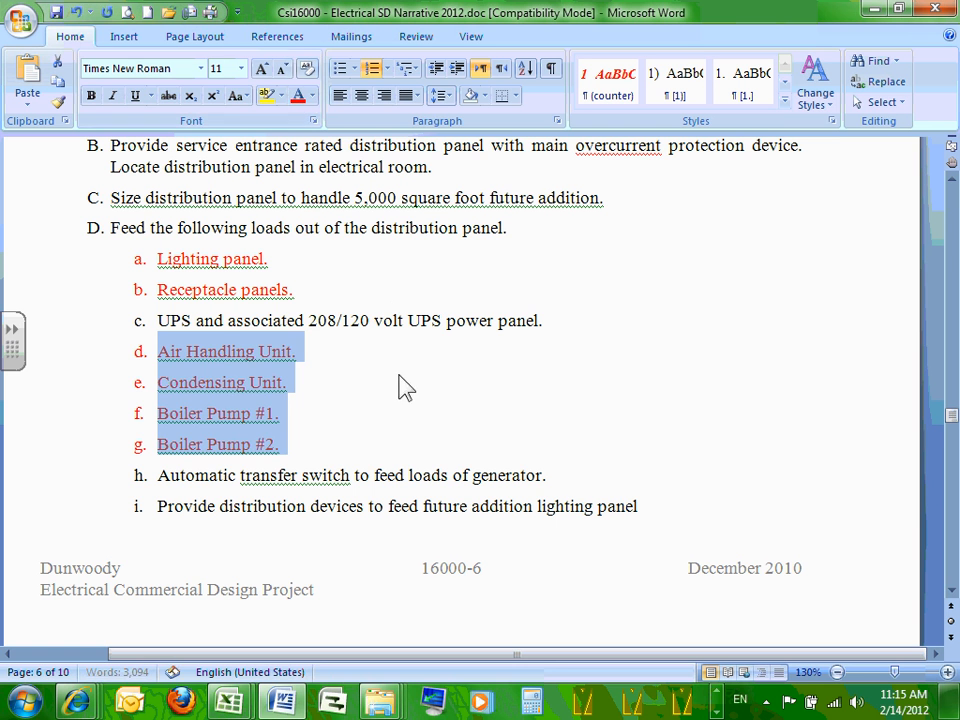
{"action": "left_click", "coordinate": [312, 96]}
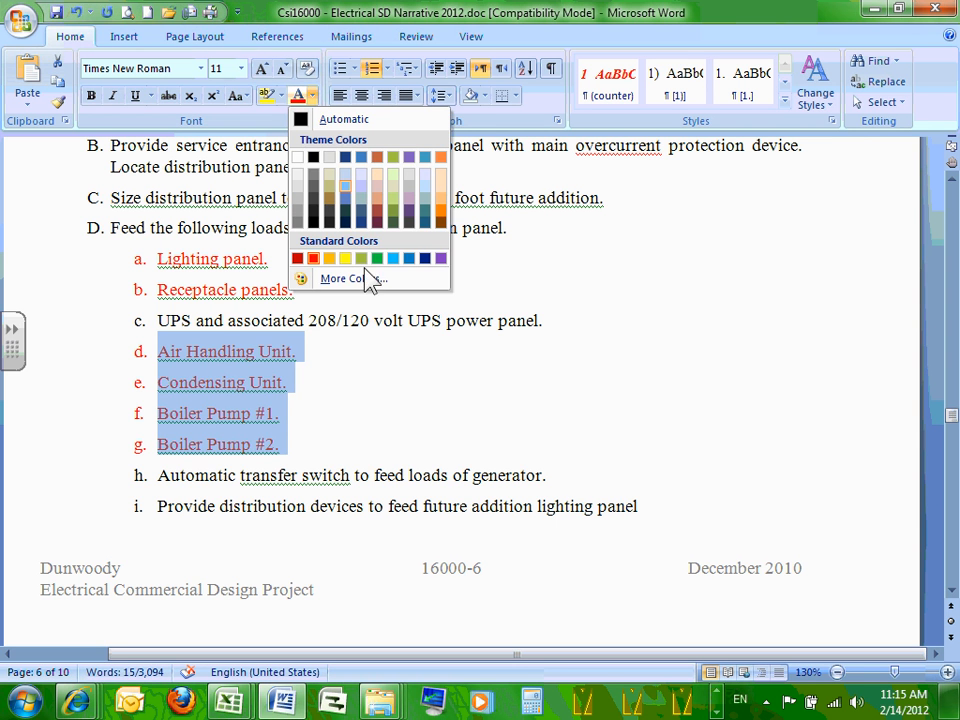
{"action": "left_click", "coordinate": [377, 258]}
{"action": "left_click", "coordinate": [435, 351]}
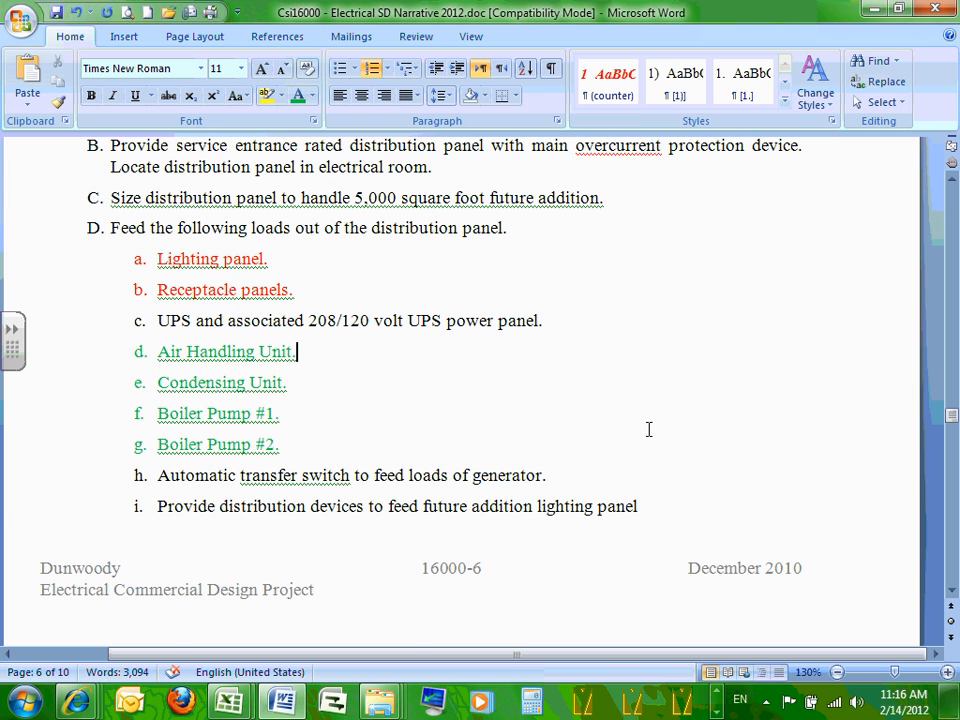
Scroll down through section 1.13's mechanical equipment list, including the Recirculating Pump item.
{"action": "scroll", "coordinate": [648, 435], "scroll_direction": "down", "scroll_amount": 10}
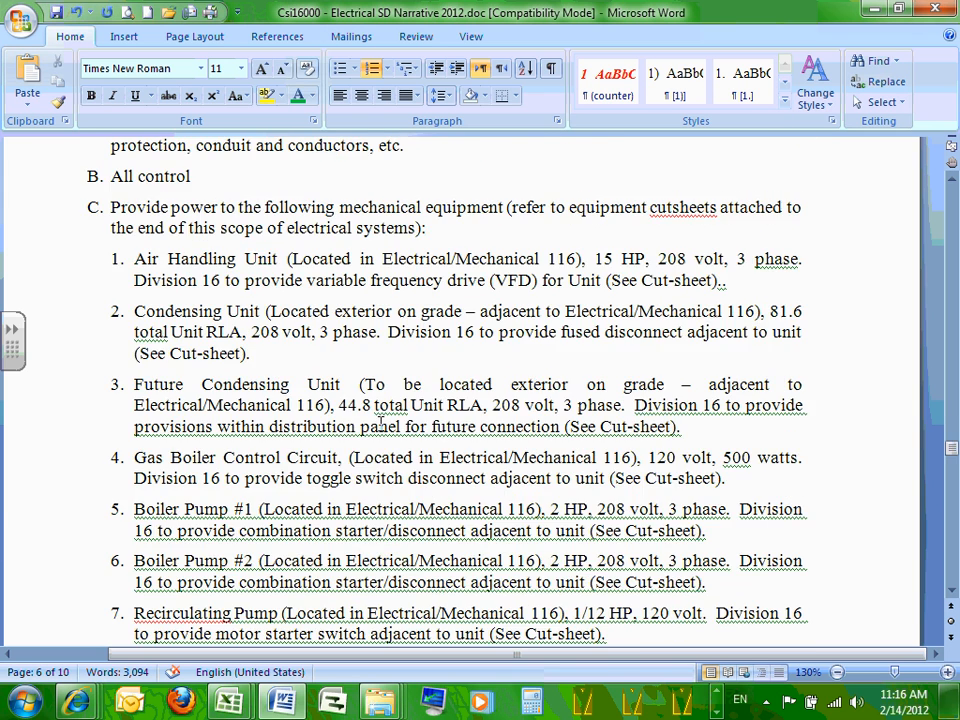
{"action": "scroll", "coordinate": [188, 398], "scroll_direction": "down", "scroll_amount": 3}
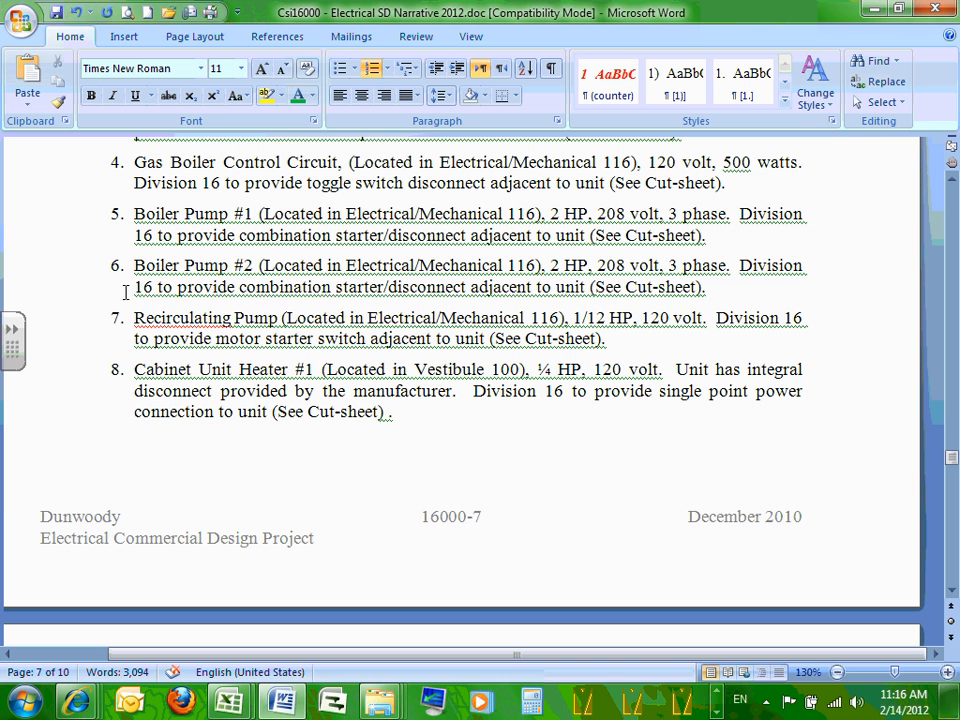
{"action": "left_click_drag", "start_coordinate": [135, 316], "coordinate": [362, 318]}
{"action": "left_click", "coordinate": [360, 320]}
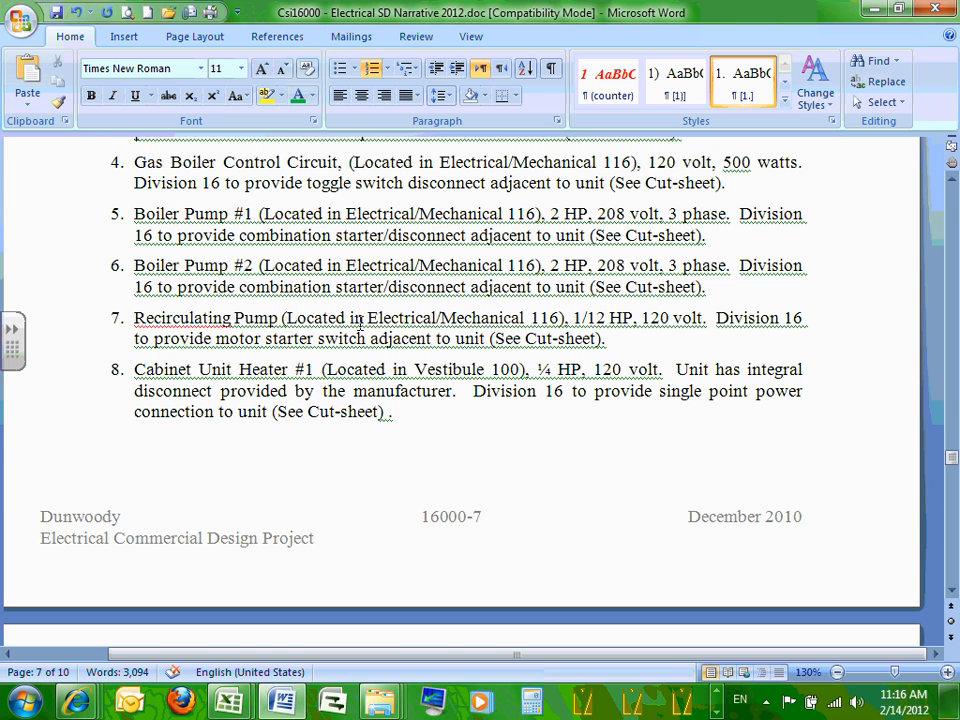
{"action": "scroll", "coordinate": [360, 325], "scroll_direction": "down", "scroll_amount": 9}
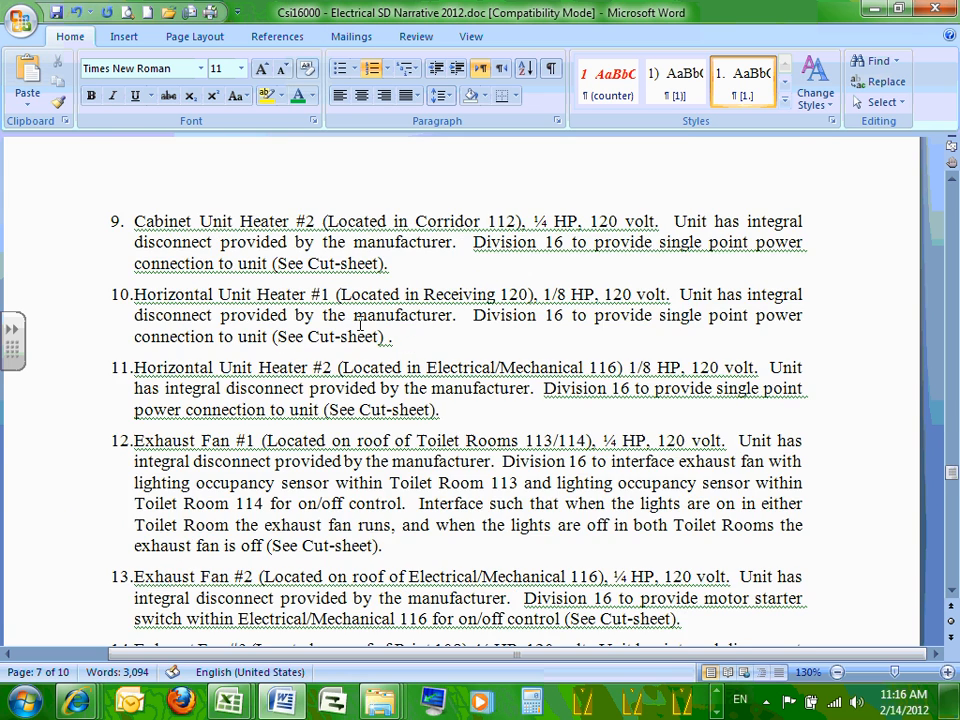
Scroll back up to the receptacle table on page 16000-4.
{"action": "scroll", "coordinate": [363, 333], "scroll_direction": "up", "scroll_amount": 5}
{"action": "scroll", "coordinate": [365, 335], "scroll_direction": "up", "scroll_amount": 5}
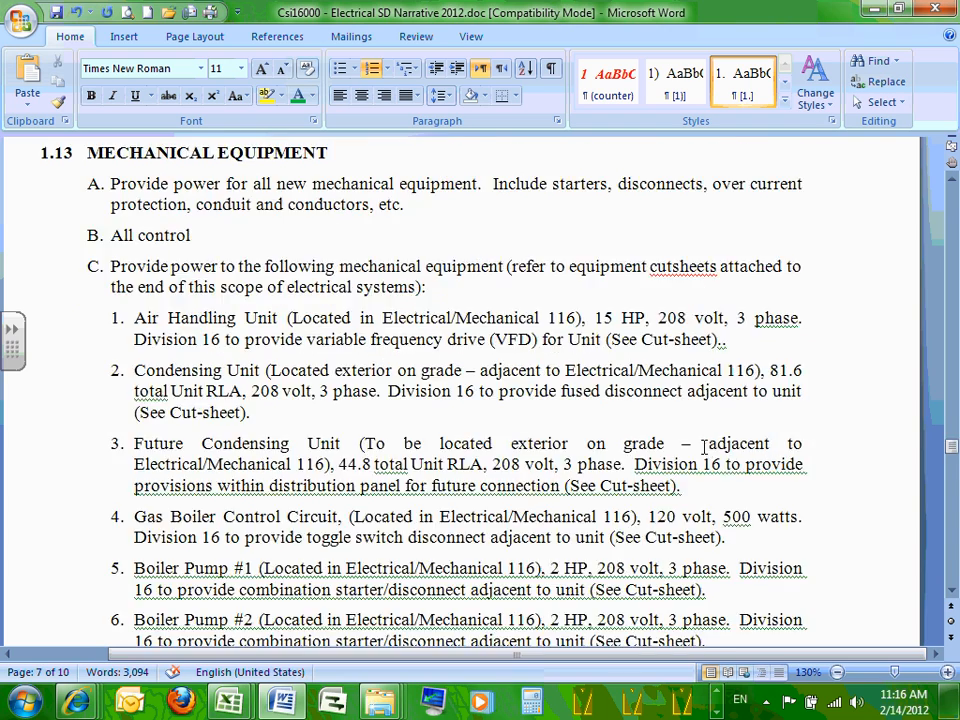
{"action": "scroll", "coordinate": [697, 442], "scroll_direction": "up", "scroll_amount": 15}
{"action": "scroll", "coordinate": [698, 442], "scroll_direction": "down", "scroll_amount": 20}
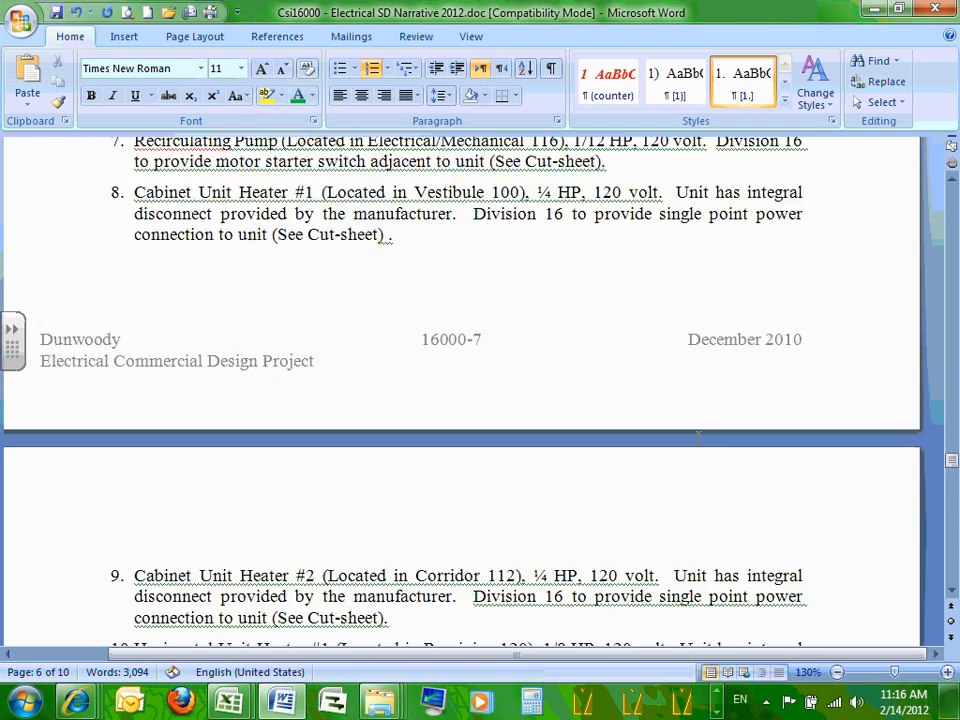
{"action": "scroll", "coordinate": [698, 435], "scroll_direction": "down", "scroll_amount": 3}
{"action": "scroll", "coordinate": [700, 420], "scroll_direction": "up", "scroll_amount": 20}
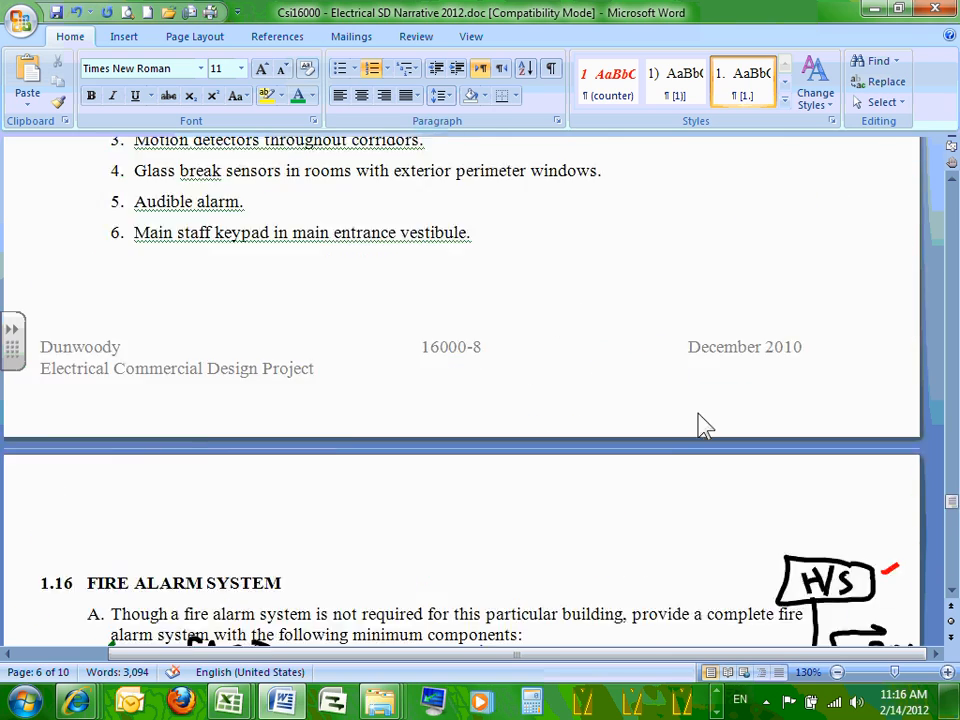
{"action": "scroll", "coordinate": [702, 403], "scroll_direction": "up", "scroll_amount": 20}
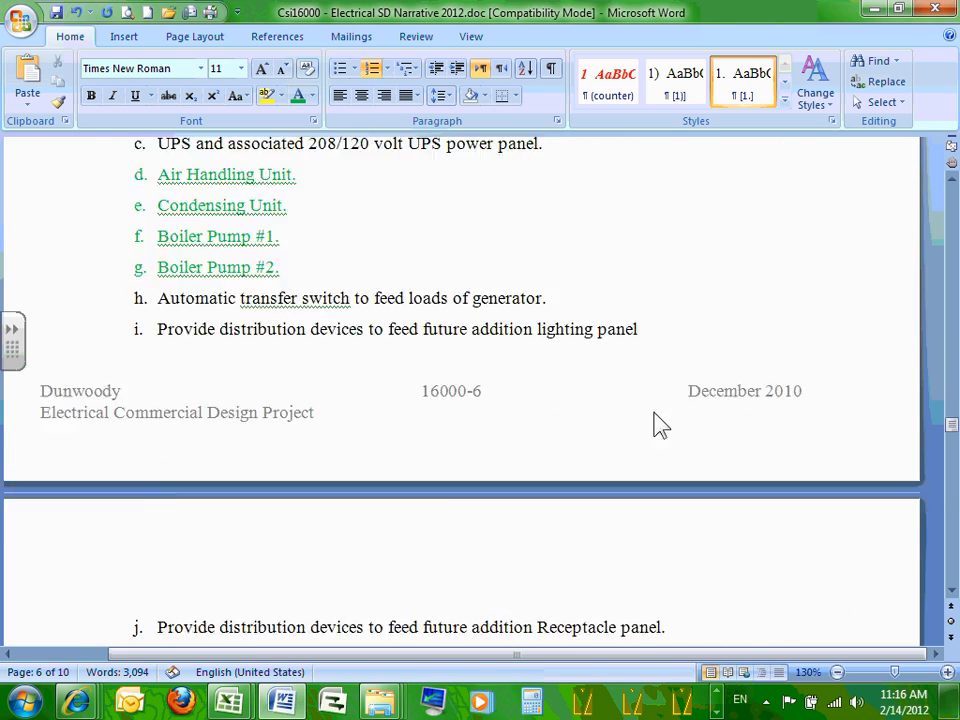
{"action": "scroll", "coordinate": [655, 410], "scroll_direction": "up", "scroll_amount": 15}
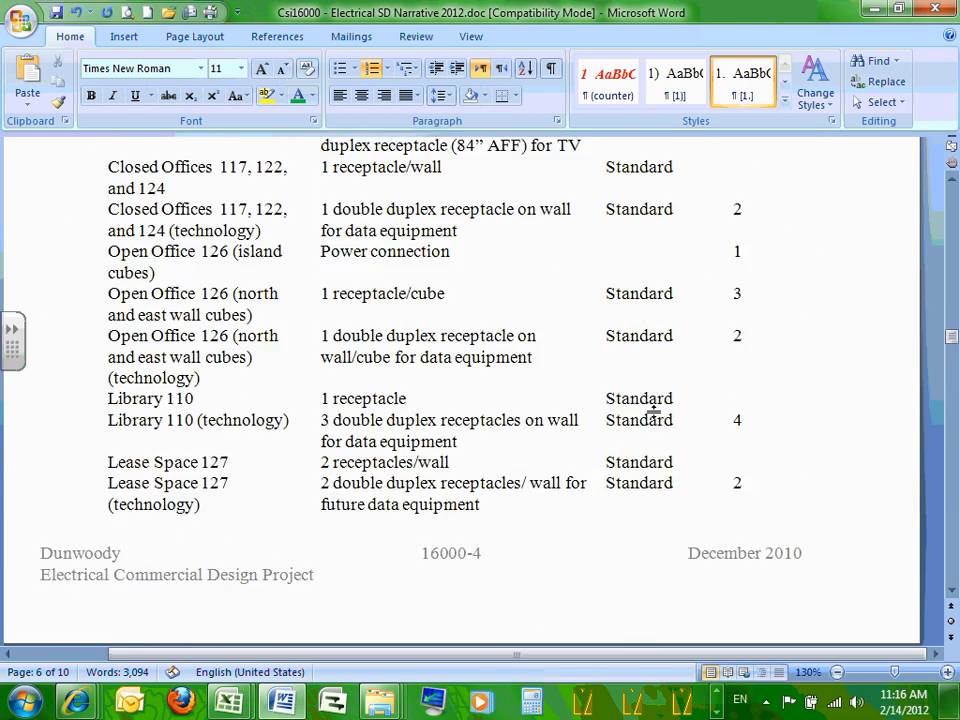
{"action": "scroll", "coordinate": [652, 395], "scroll_direction": "down", "scroll_amount": 1}
Minimize Word and return to Power Suite GenSize through the taskbar's pinned programs.
{"action": "left_click", "coordinate": [871, 11]}
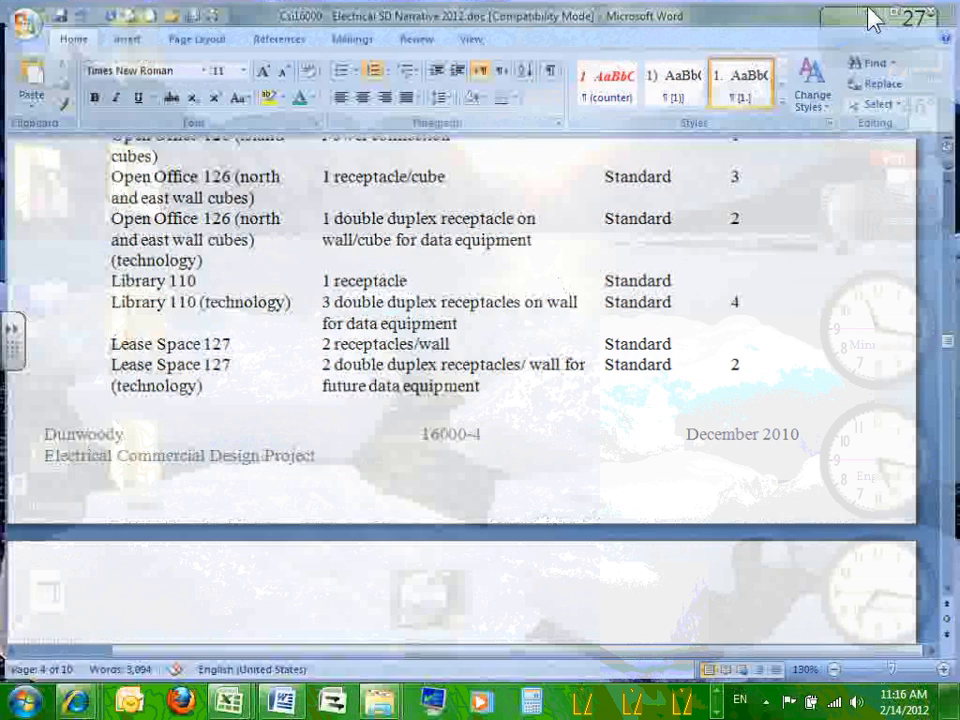
{"action": "left_click", "coordinate": [718, 698]}
{"action": "left_click", "coordinate": [718, 698]}
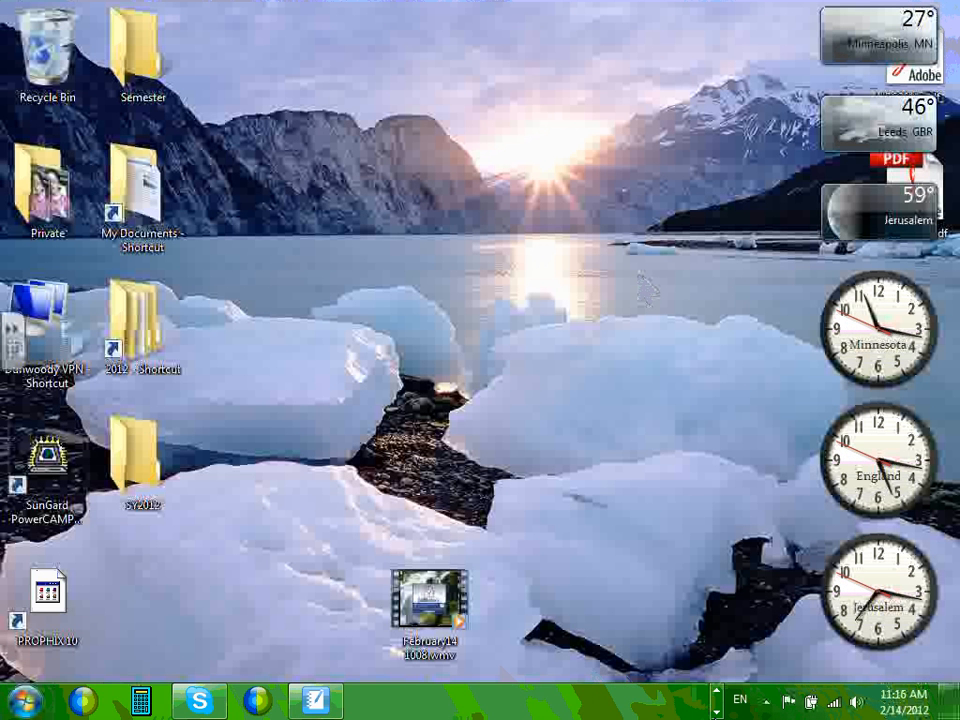
{"action": "left_click", "coordinate": [719, 689]}
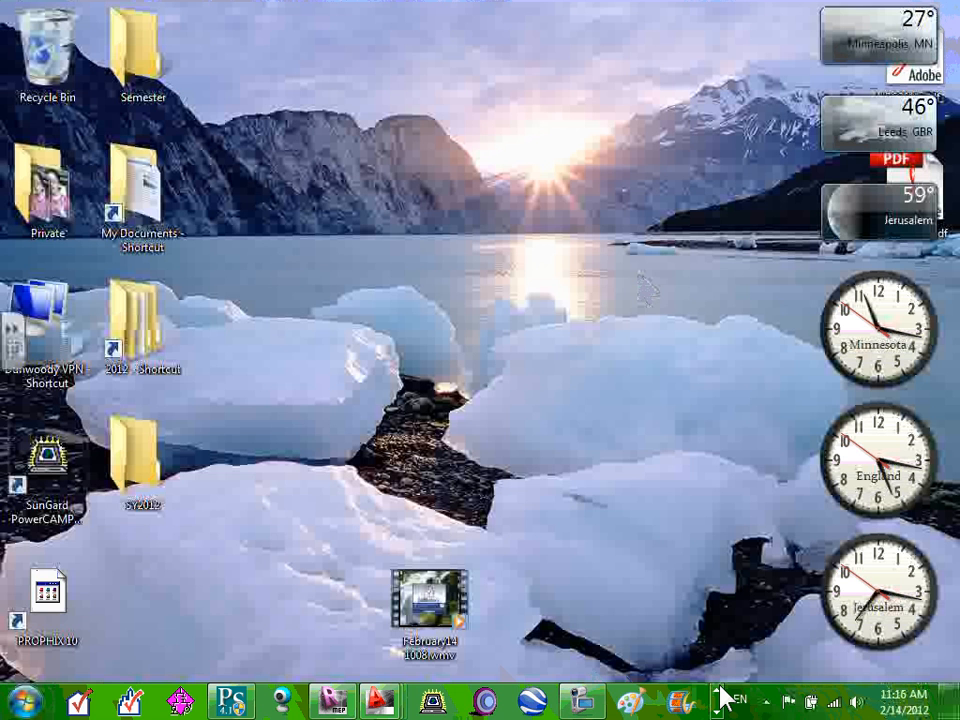
{"action": "left_click", "coordinate": [720, 688]}
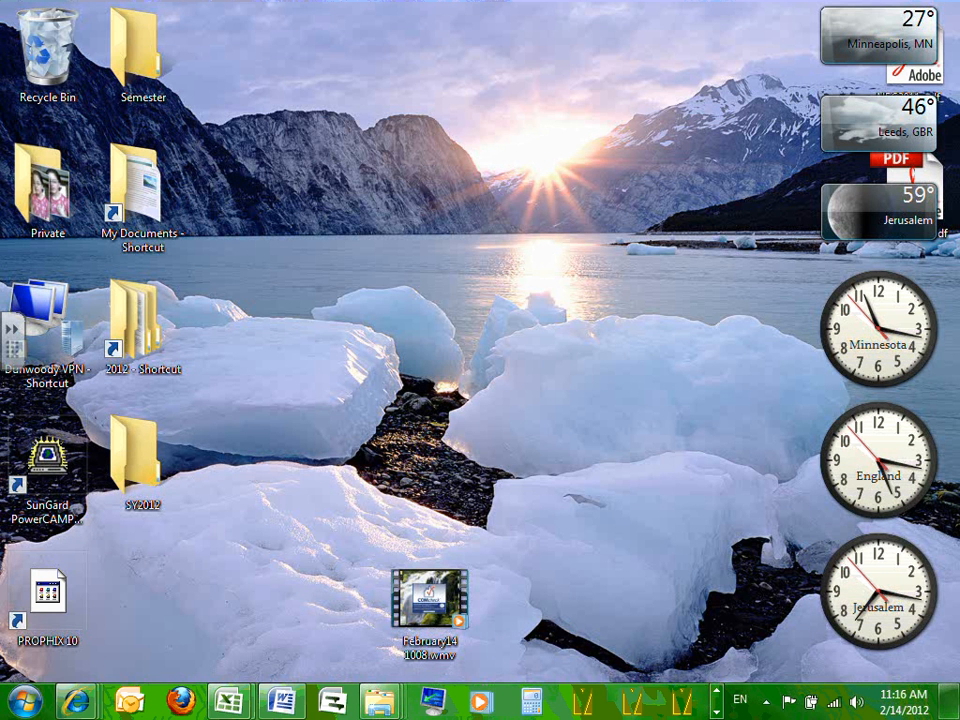
{"action": "left_click", "coordinate": [720, 688]}
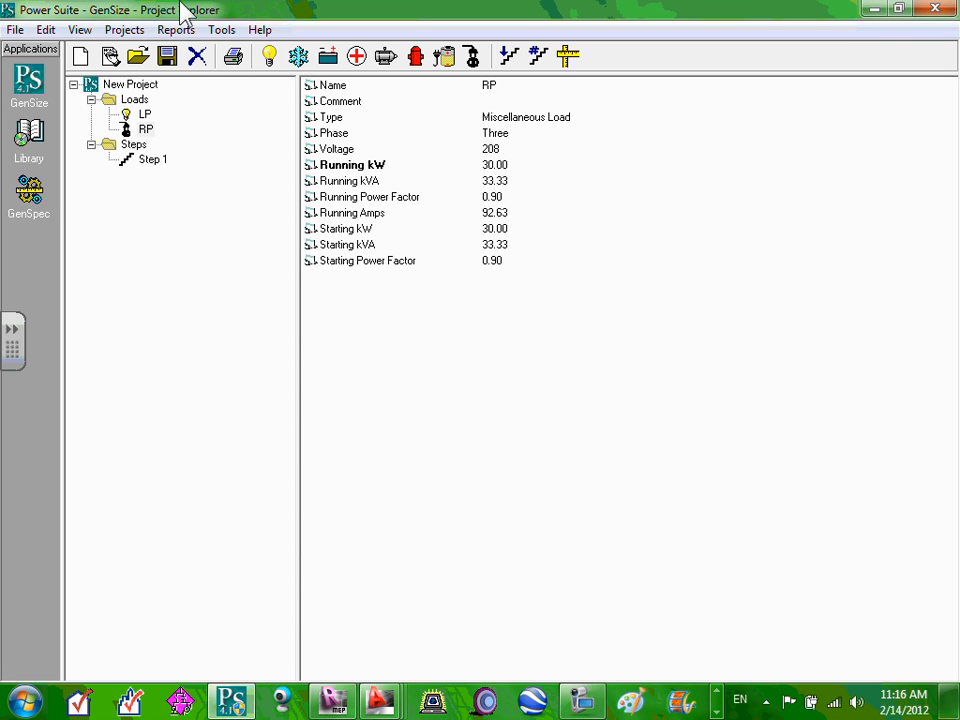
{"action": "left_click", "coordinate": [299, 60]}
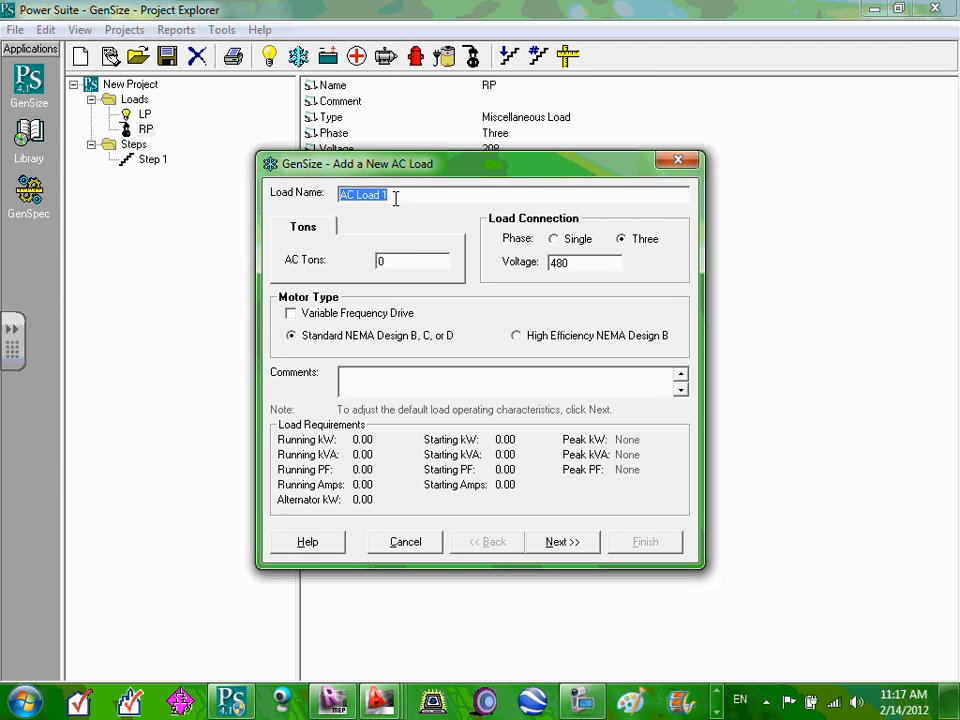
{"action": "left_click", "coordinate": [677, 164]}
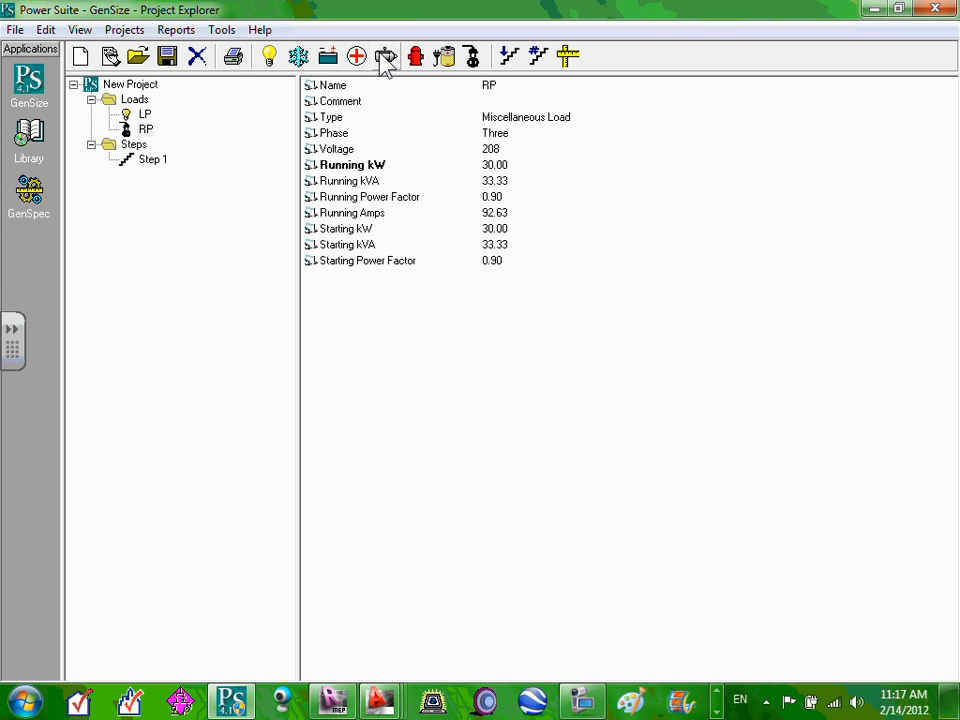
Create a new motor load AHU with 15 shaft horsepower and voltage 208.
{"action": "left_click", "coordinate": [387, 60]}
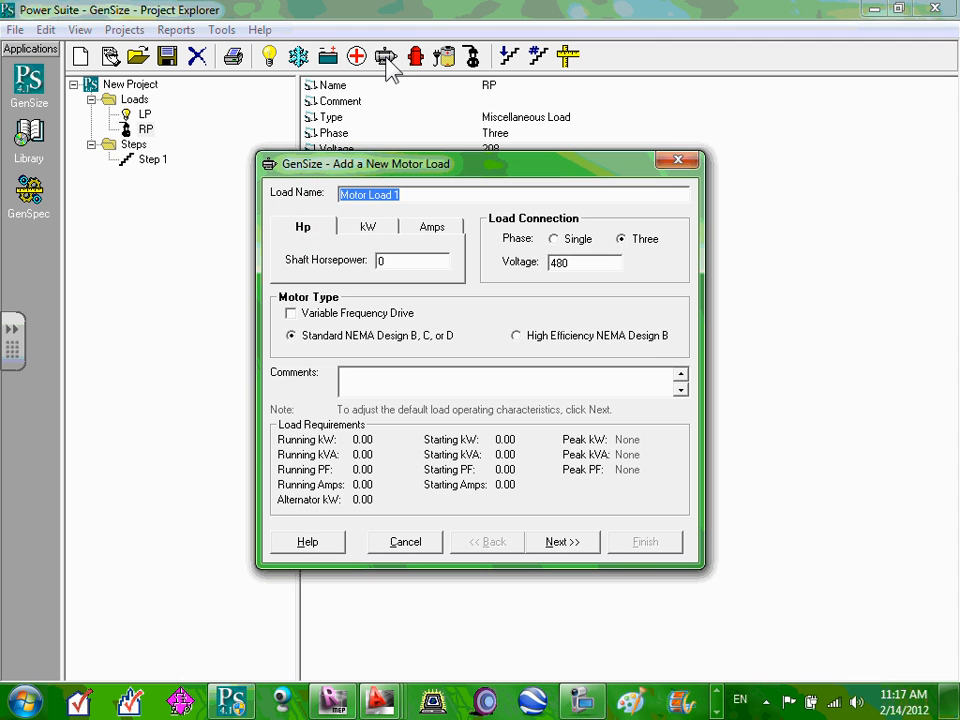
{"action": "type", "text": "AHU"}
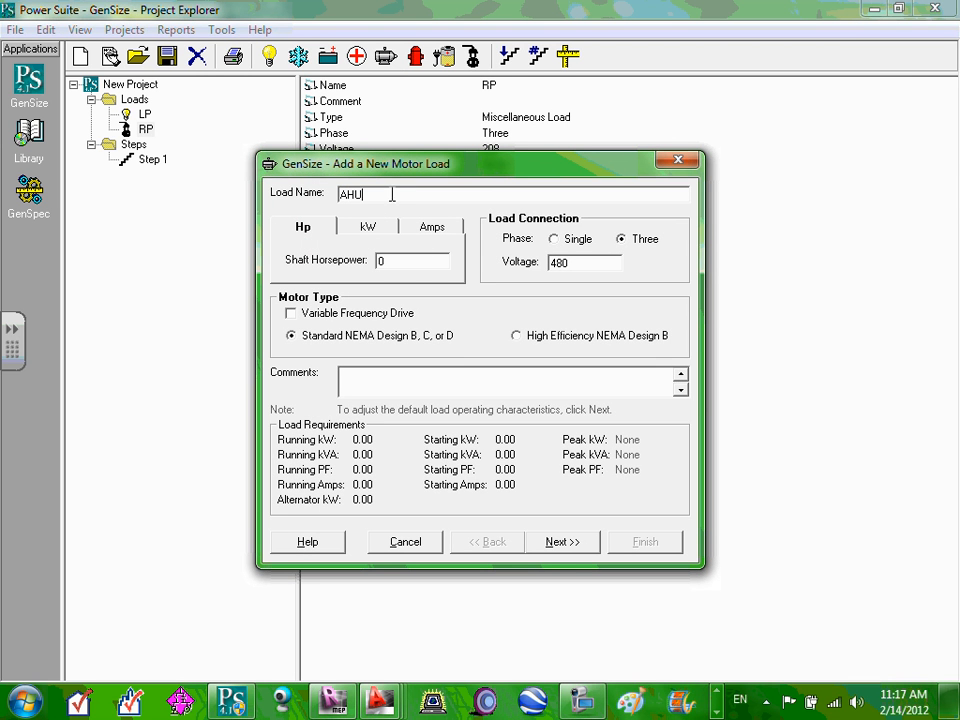
{"action": "key", "text": "Tab"}
{"action": "type", "text": "16"}
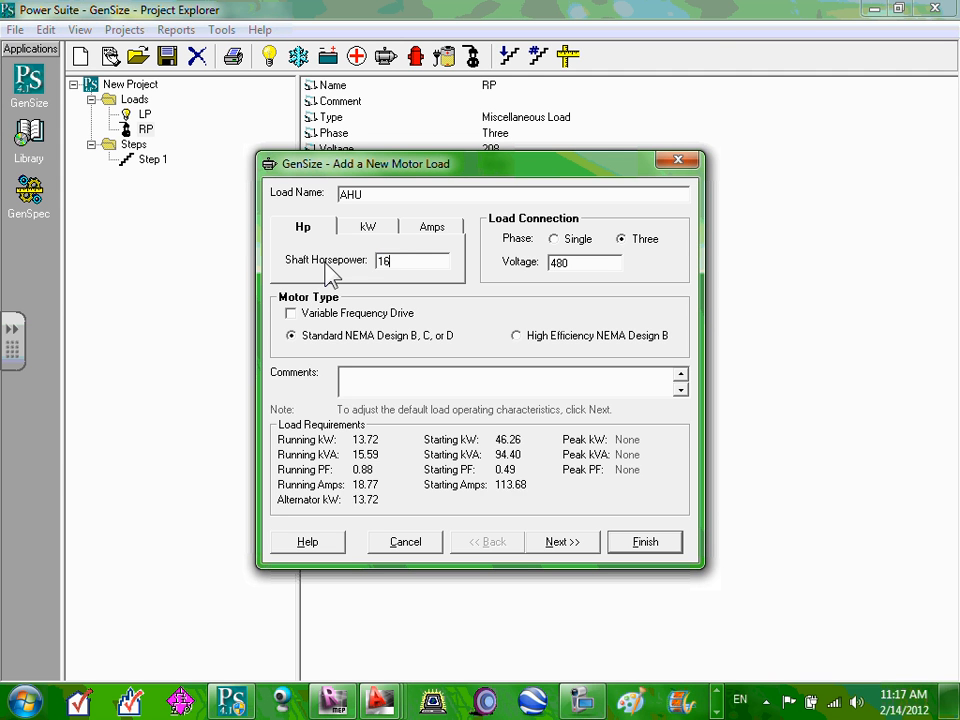
{"action": "key", "text": "BackSpace"}
{"action": "type", "text": "5"}
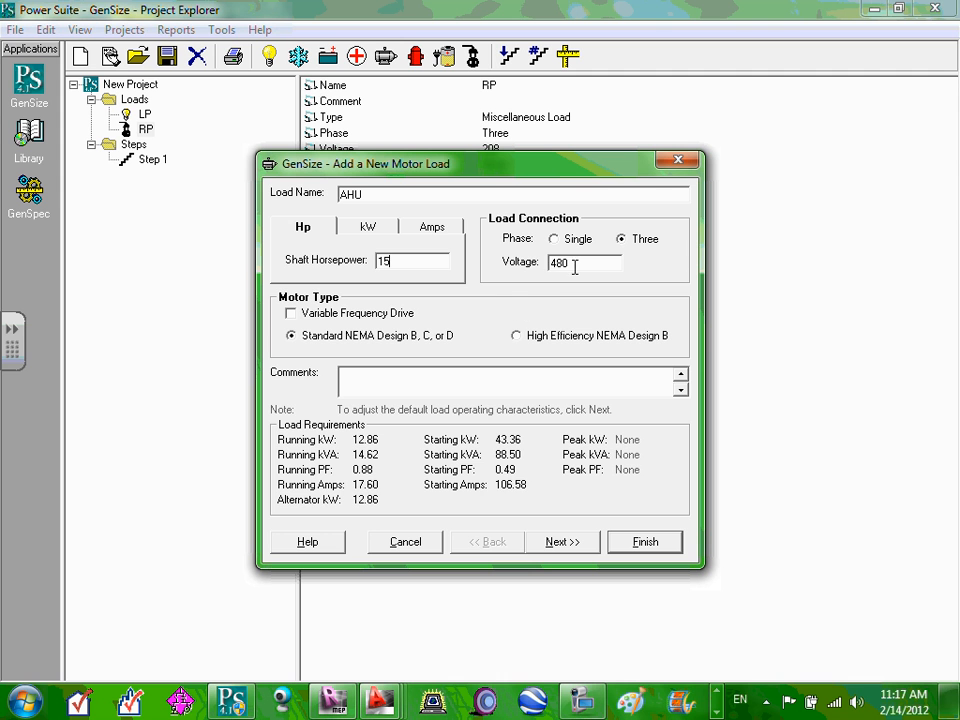
{"action": "left_click_drag", "start_coordinate": [575, 268], "coordinate": [551, 265]}
{"action": "type", "text": "20"}
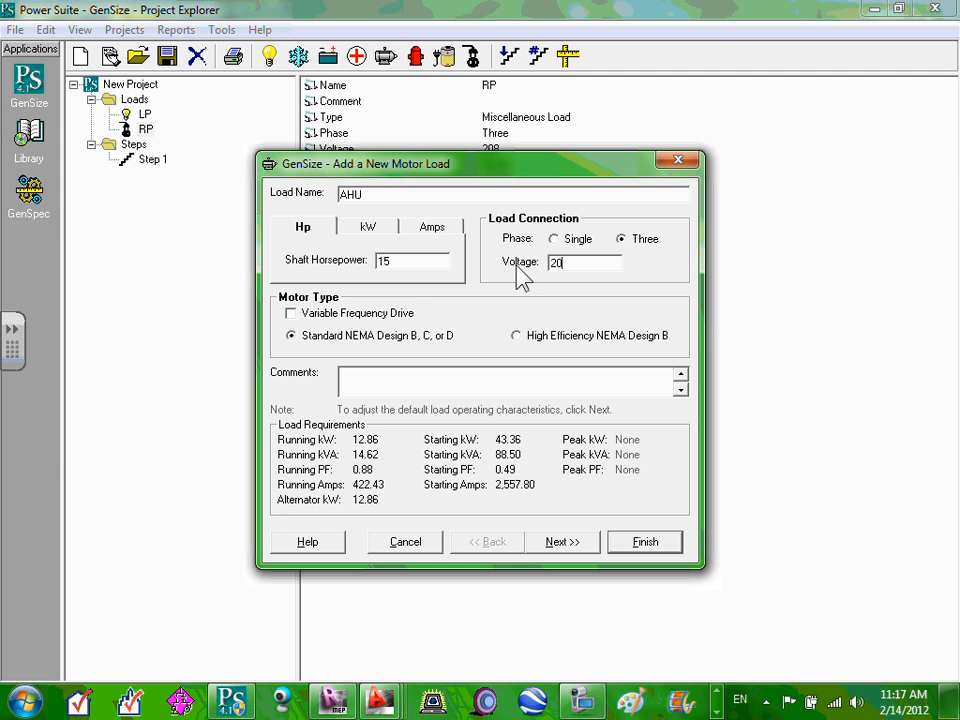
{"action": "type", "text": "8"}
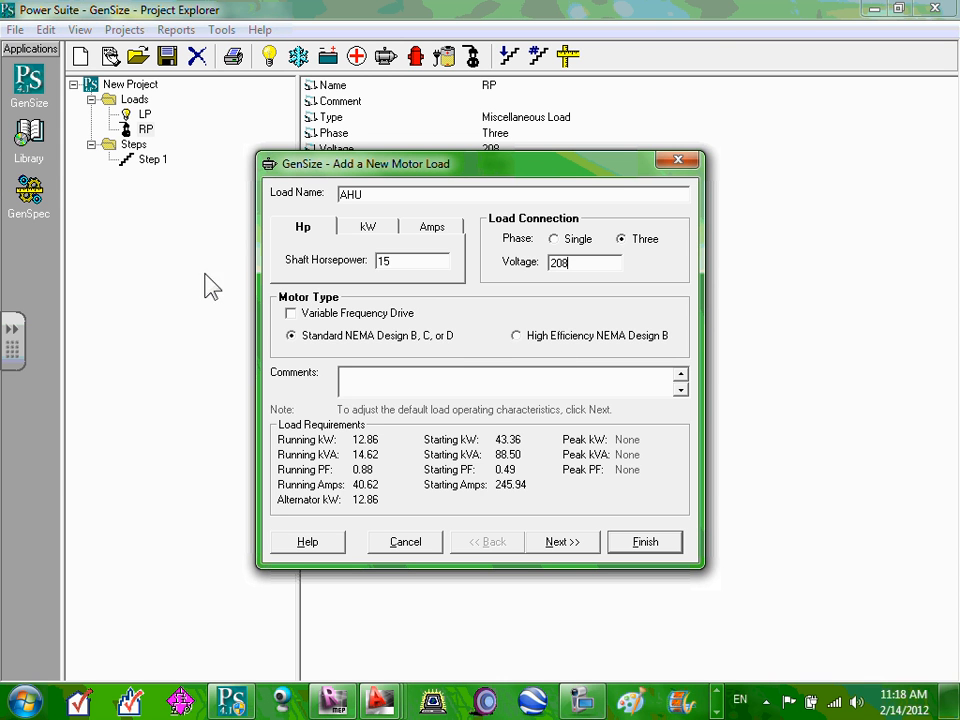
{"action": "left_click", "coordinate": [292, 316]}
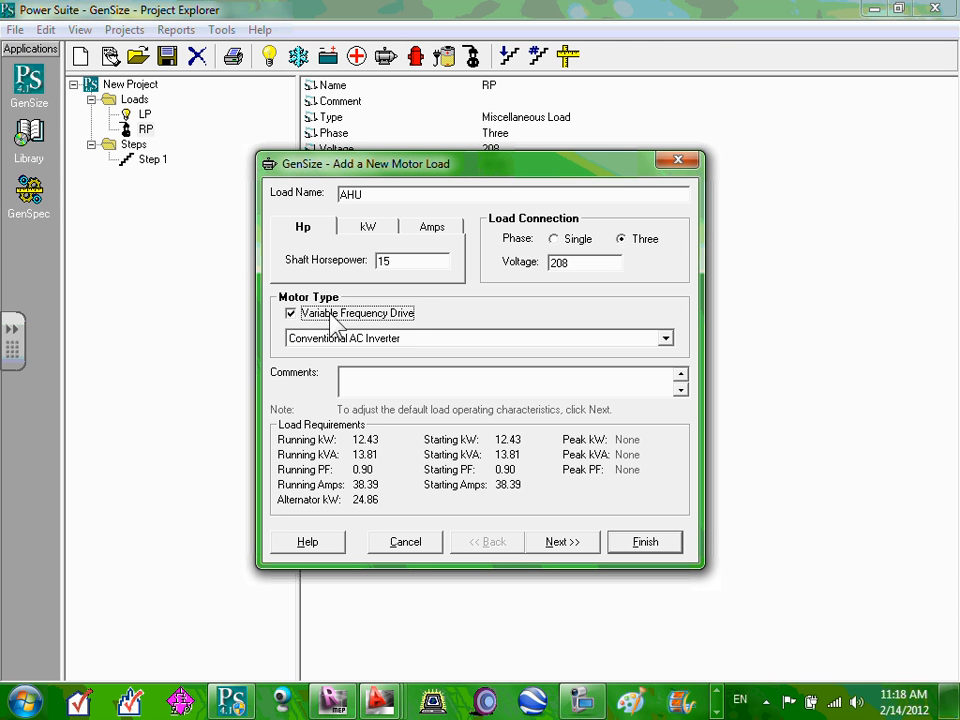
{"action": "left_click", "coordinate": [666, 339]}
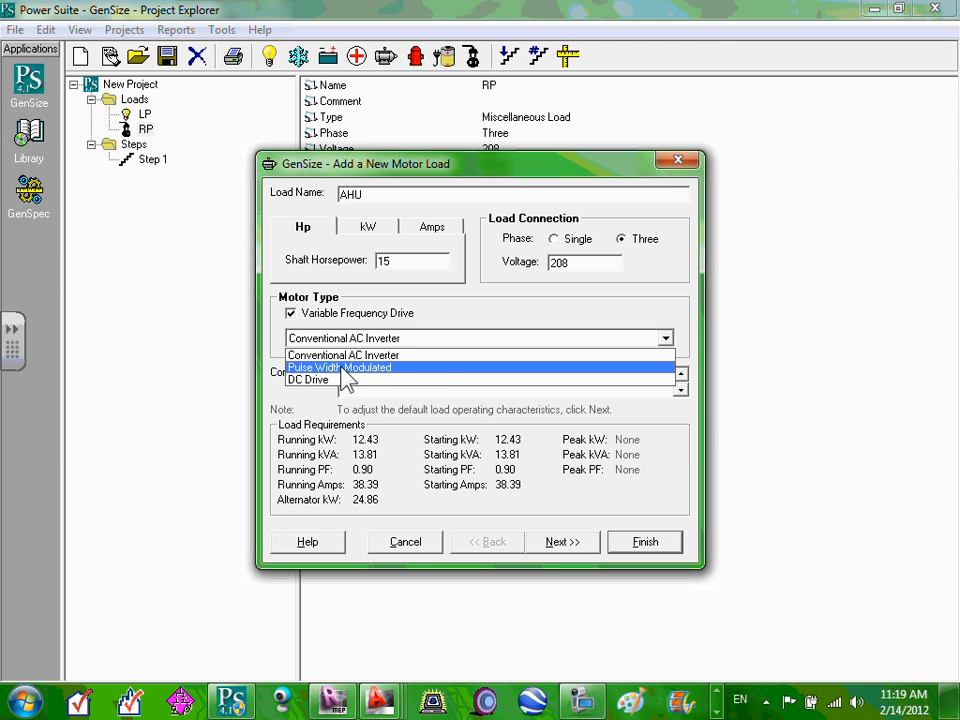
{"action": "left_click", "coordinate": [343, 367]}
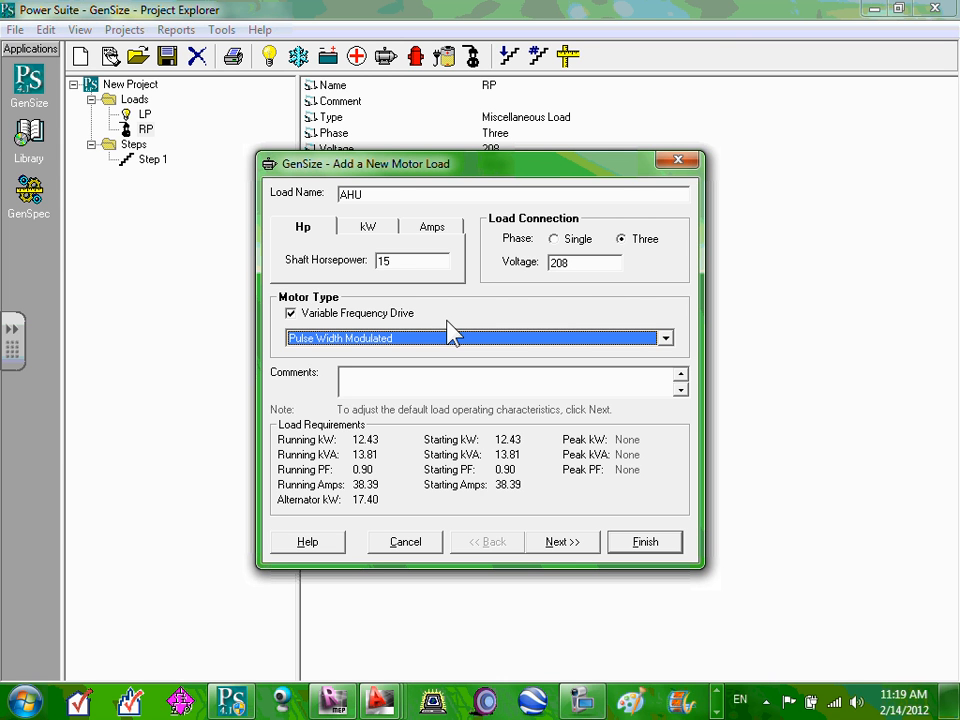
{"action": "left_click", "coordinate": [438, 372]}
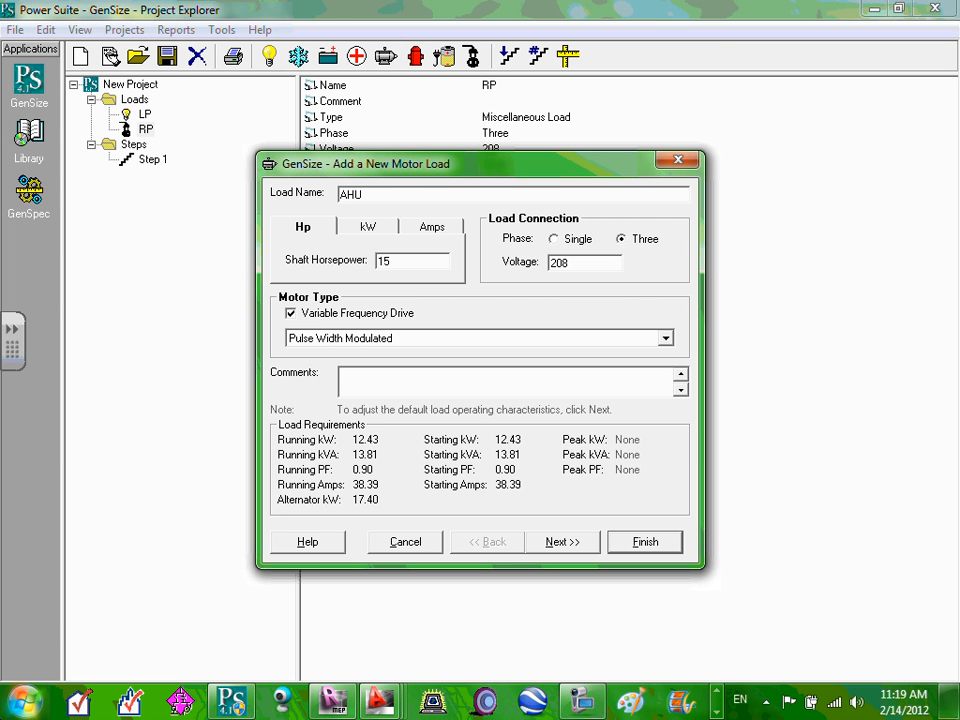
{"action": "left_click", "coordinate": [291, 313]}
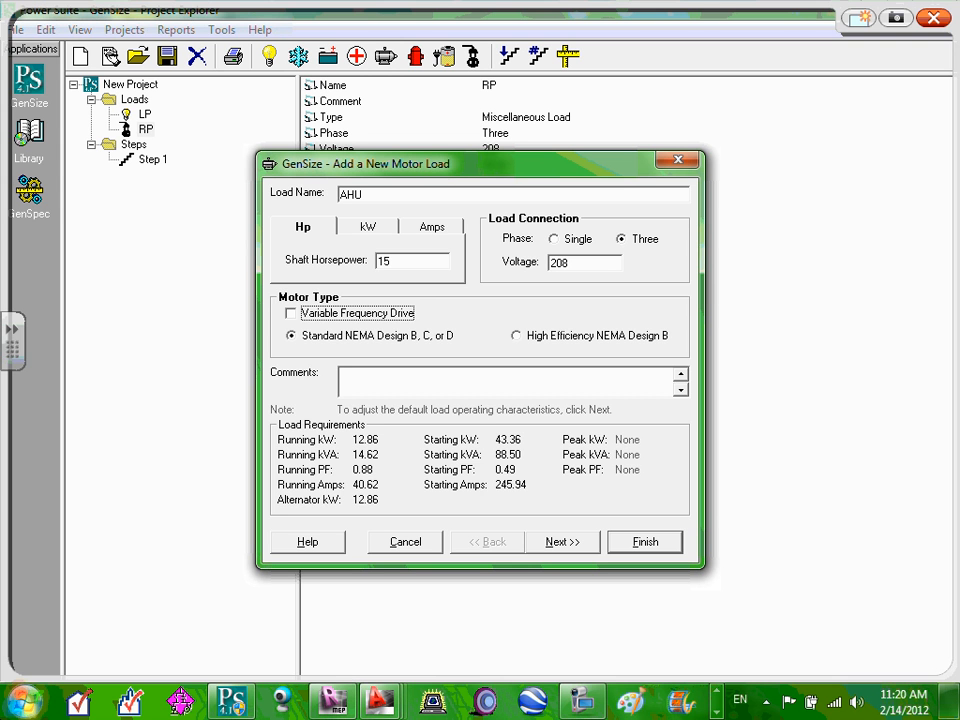
Circle running kW 12.86 and starting kW 43.36 in ink, writing 13 and 43 above.
{"action": "mouse_move", "coordinate": [394, 427]}
{"action": "left_mouse_down"}
{"action": "mouse_move", "coordinate": [356, 451]}
{"action": "mouse_move", "coordinate": [390, 428]}
{"action": "left_mouse_up"}
{"action": "mouse_move", "coordinate": [536, 426]}
{"action": "left_mouse_down"}
{"action": "mouse_move", "coordinate": [446, 424]}
{"action": "mouse_move", "coordinate": [505, 452]}
{"action": "mouse_move", "coordinate": [541, 432]}
{"action": "left_mouse_up"}
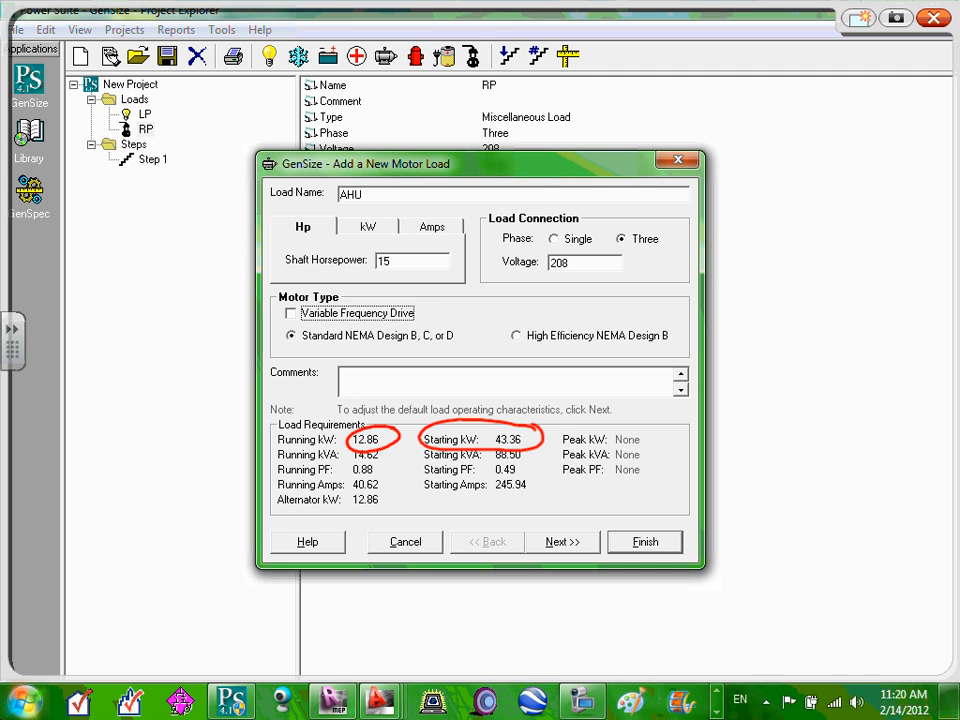
{"action": "mouse_move", "coordinate": [367, 379]}
{"action": "left_mouse_down"}
{"action": "mouse_move", "coordinate": [362, 405]}
{"action": "mouse_move", "coordinate": [396, 396]}
{"action": "mouse_move", "coordinate": [388, 413]}
{"action": "left_mouse_up"}
{"action": "mouse_move", "coordinate": [497, 374]}
{"action": "left_mouse_down"}
{"action": "mouse_move", "coordinate": [512, 394]}
{"action": "mouse_move", "coordinate": [505, 406]}
{"action": "mouse_move", "coordinate": [524, 406]}
{"action": "left_mouse_up"}
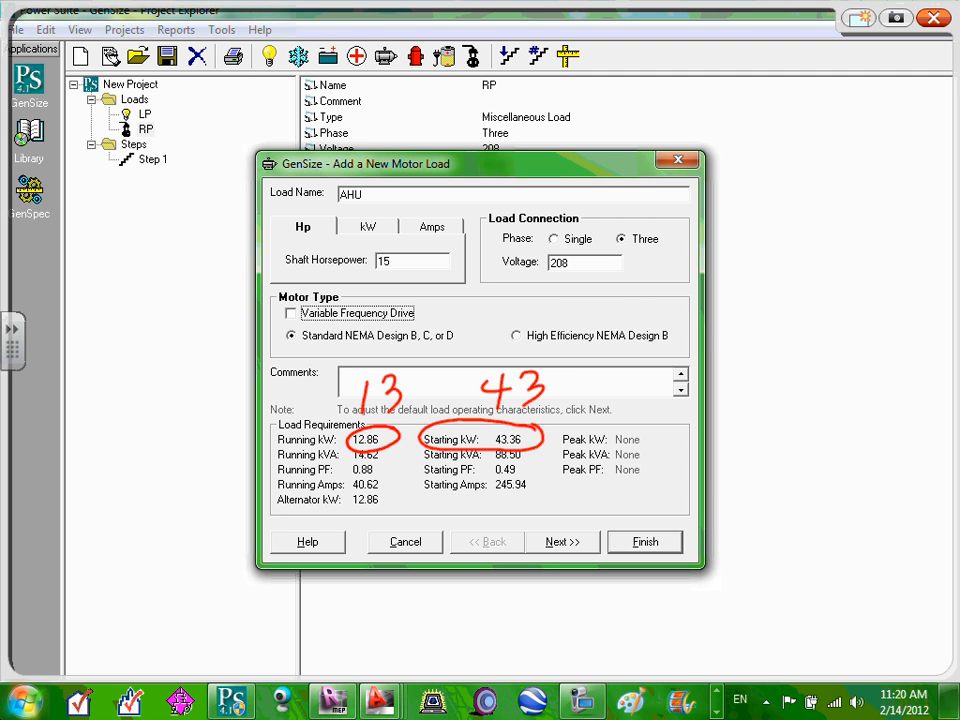
Clear the ink and give AHU a Pulse Width Modulated VFD, yielding 12.43 kW and 38.39 A.
{"action": "left_click", "coordinate": [937, 20]}
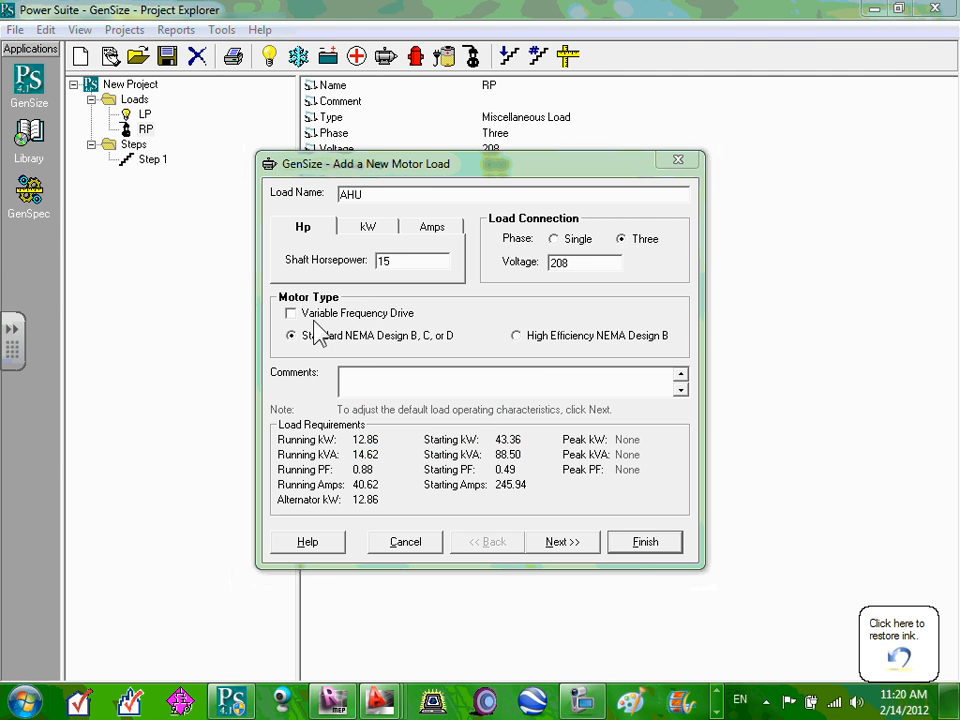
{"action": "left_click", "coordinate": [292, 313]}
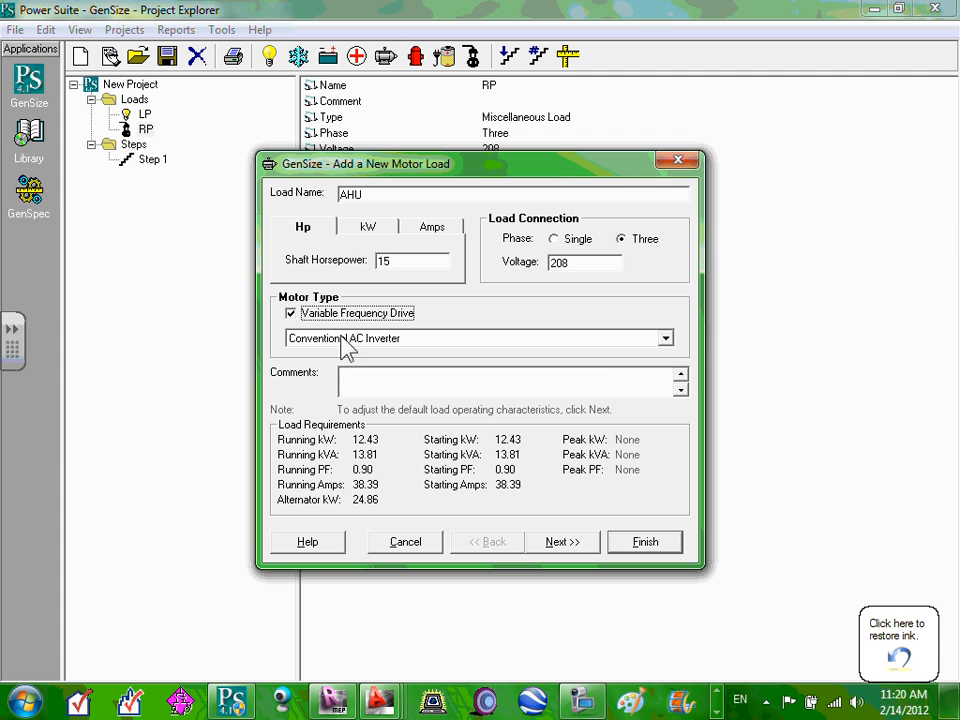
{"action": "left_click", "coordinate": [665, 342]}
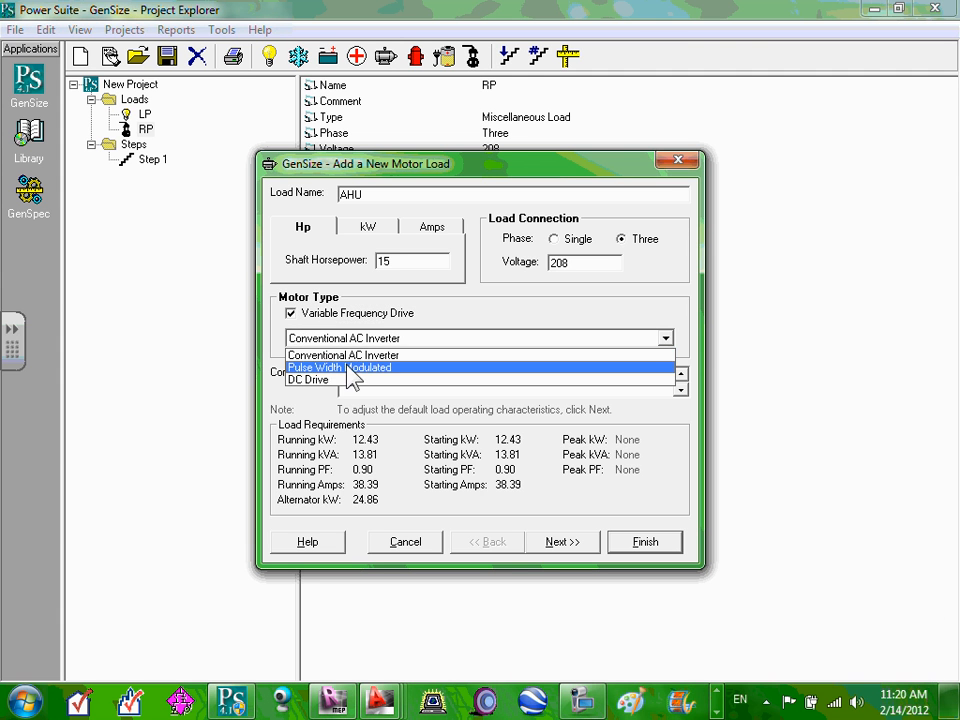
{"action": "left_click", "coordinate": [445, 368]}
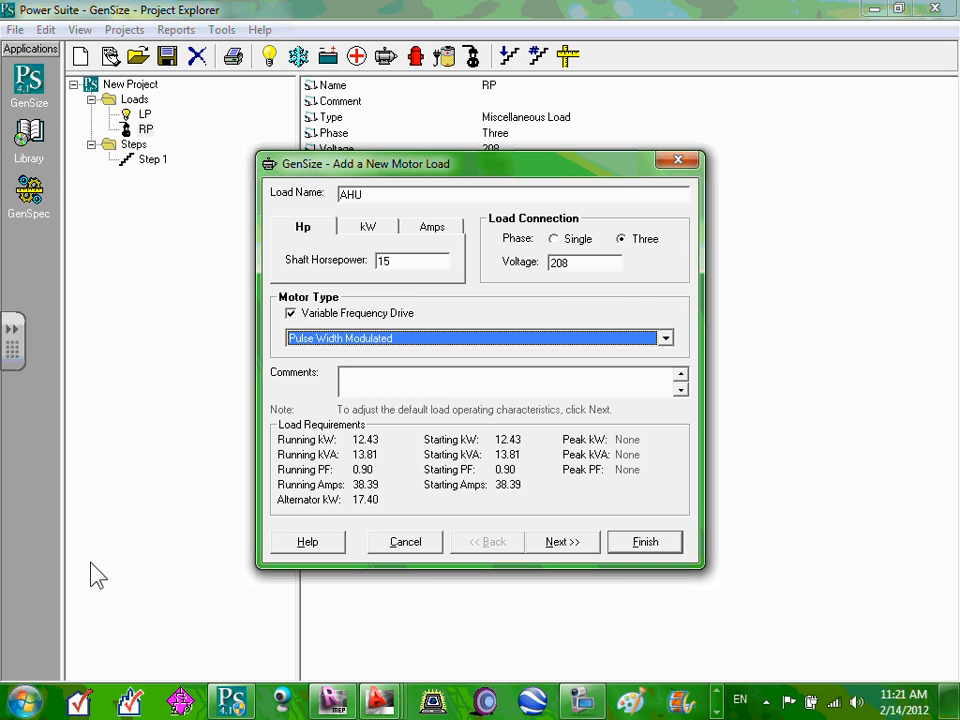
Accept the AHU motor's starting and running requirements and finish adding it to the loads.
{"action": "left_click", "coordinate": [556, 544]}
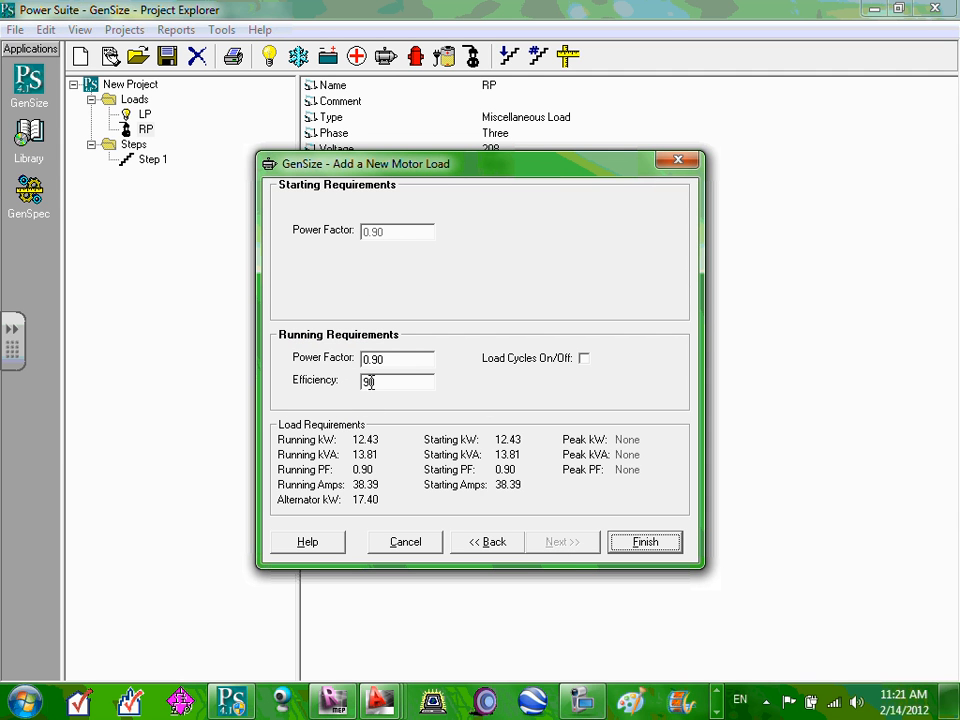
{"action": "left_click", "coordinate": [645, 543]}
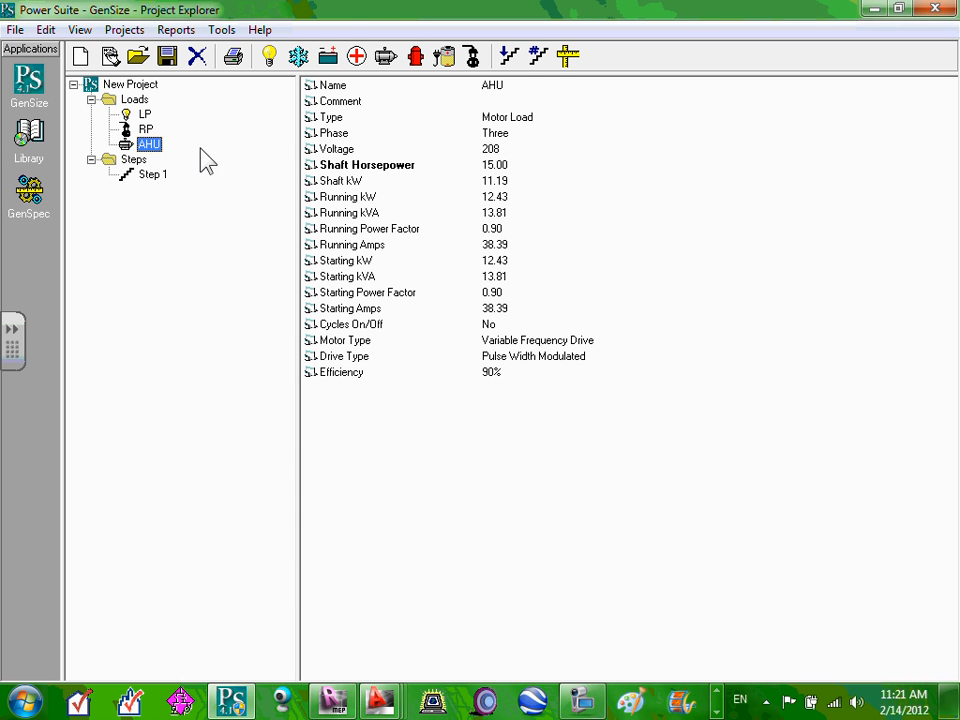
{"action": "double_click", "coordinate": [152, 145]}
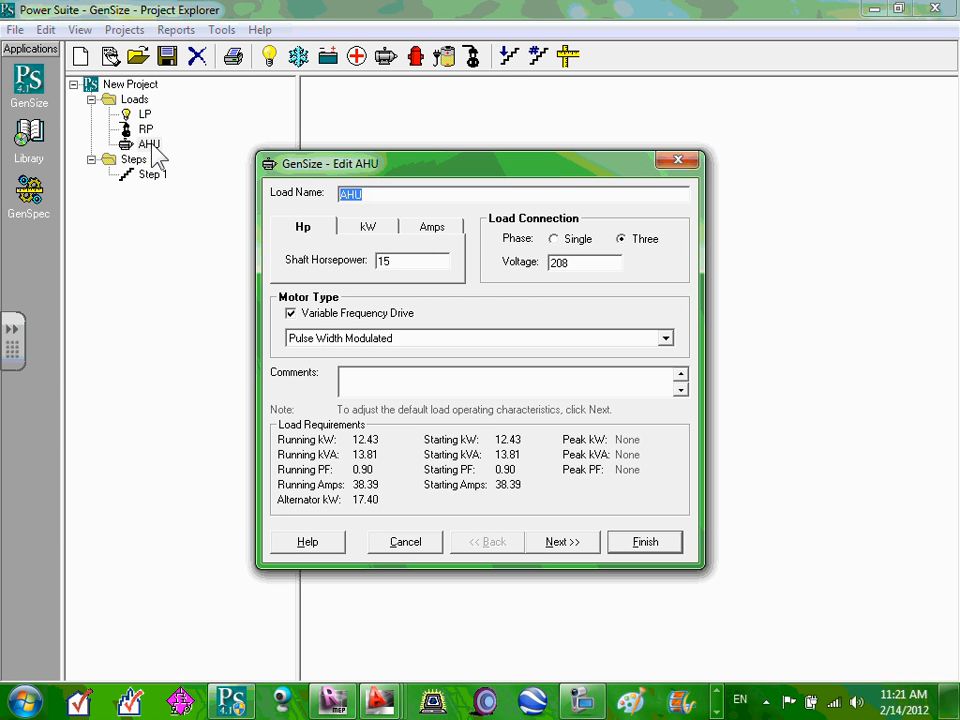
{"action": "left_click", "coordinate": [563, 541]}
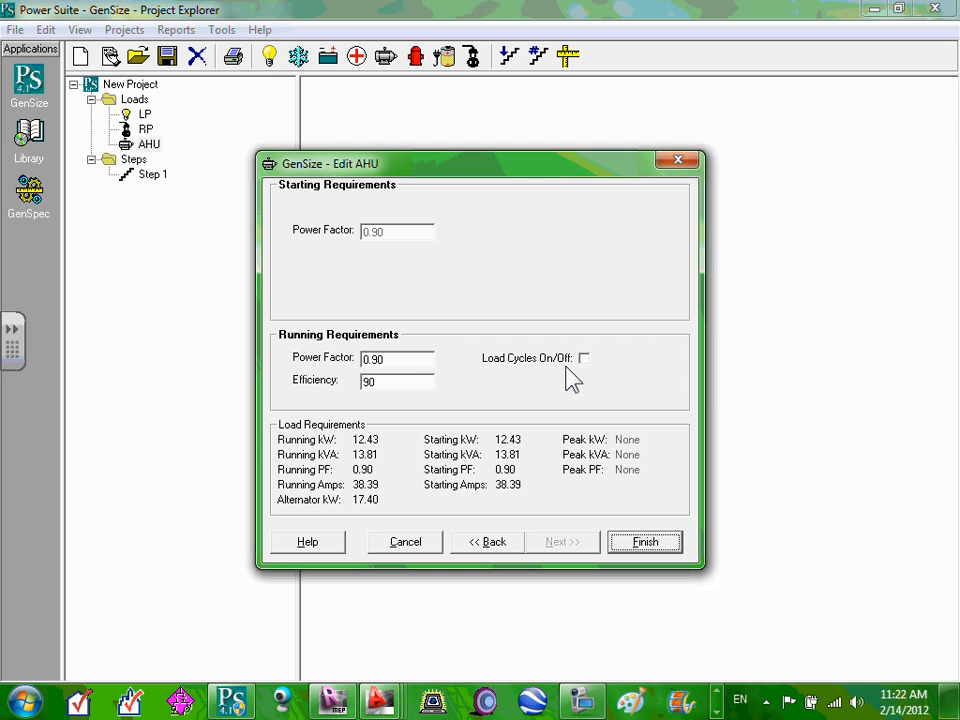
{"action": "left_click", "coordinate": [643, 542]}
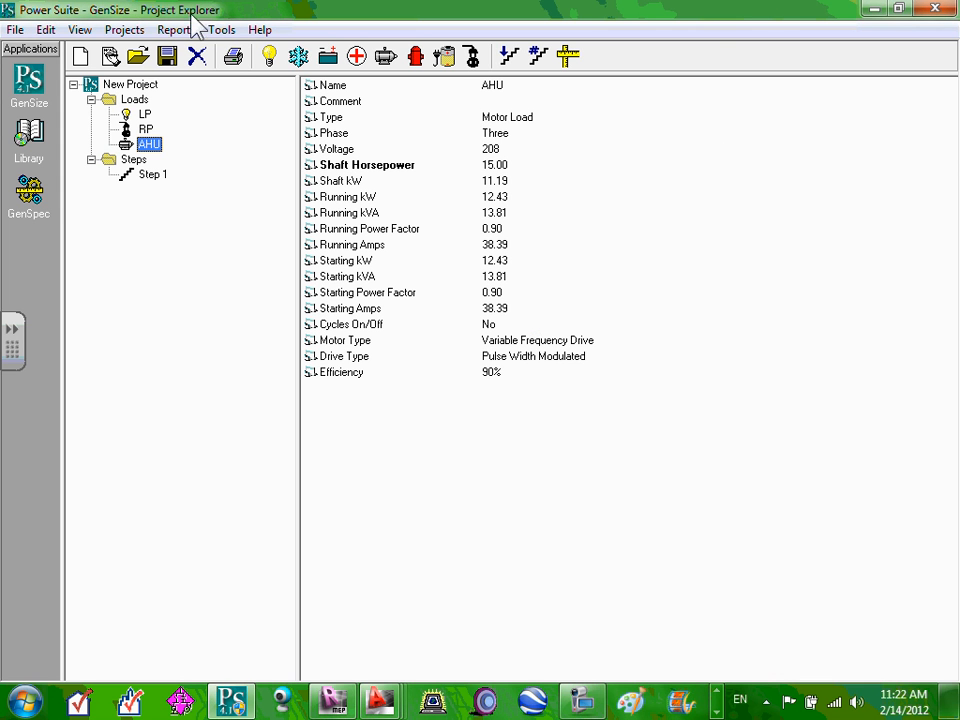
Start a new air conditioning load named CU-1 and set it to 10 AC tons.
{"action": "left_click", "coordinate": [302, 60]}
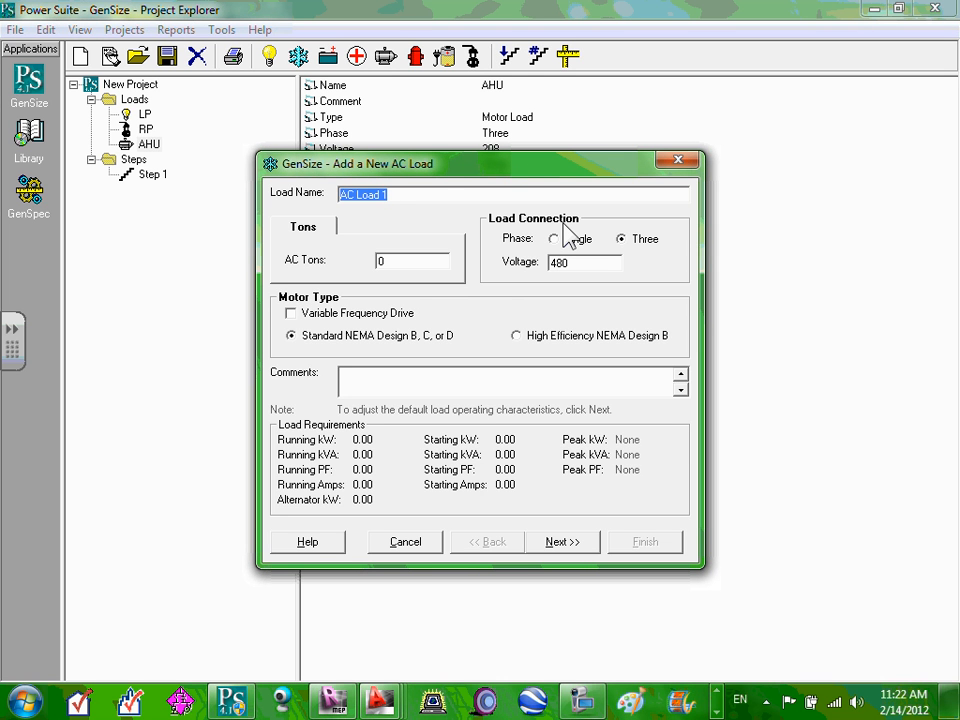
{"action": "type", "text": "CU-1"}
{"action": "double_click", "coordinate": [386, 263]}
{"action": "type", "text": "10"}
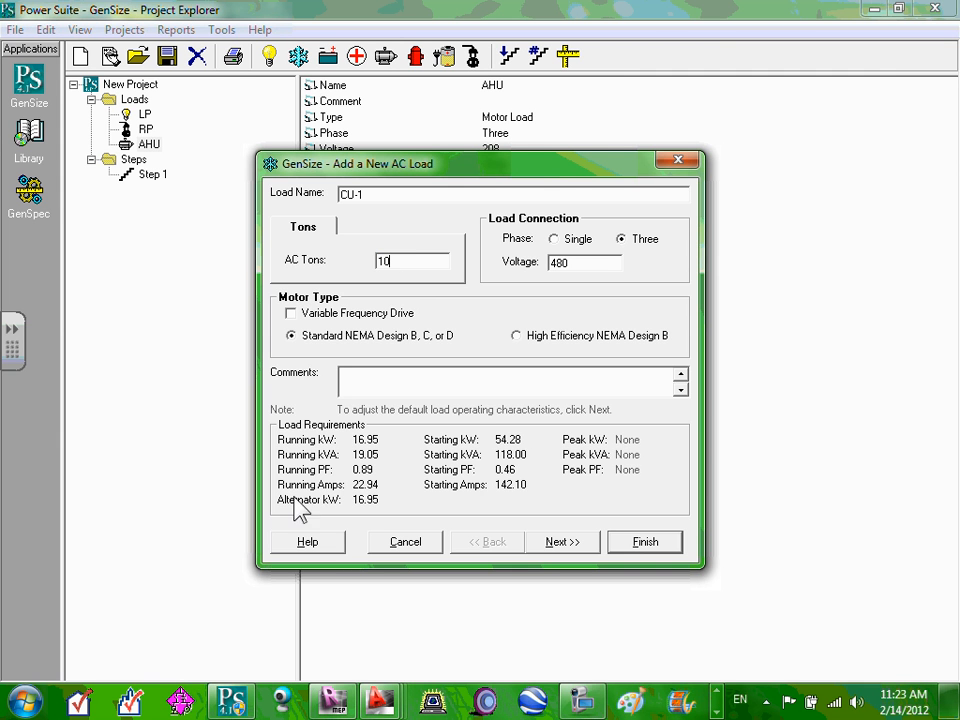
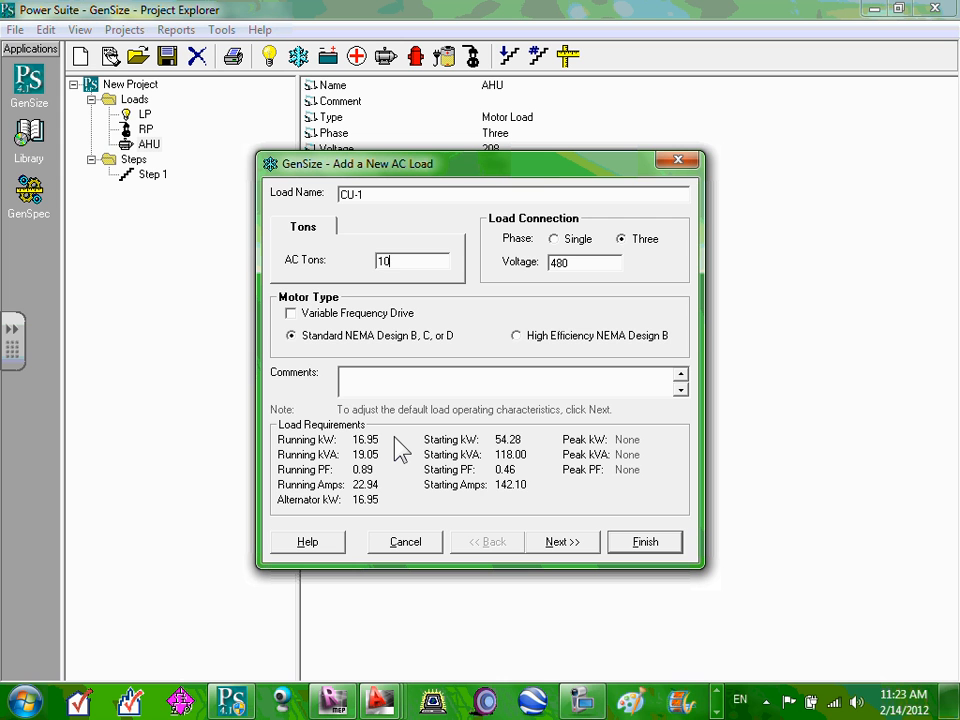
Try 15, 13 and 12 AC tons for CU-1, finally settling on 11 tons (18.65 running kW).
{"action": "key", "text": "BackSpace"}
{"action": "type", "text": "5"}
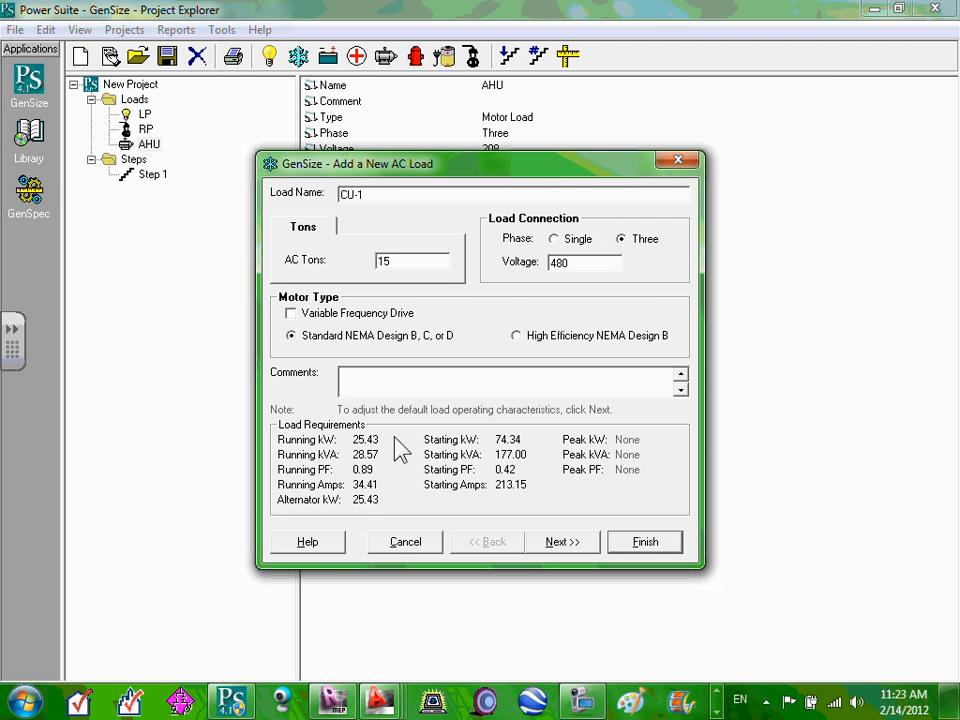
{"action": "key", "text": "BackSpace"}
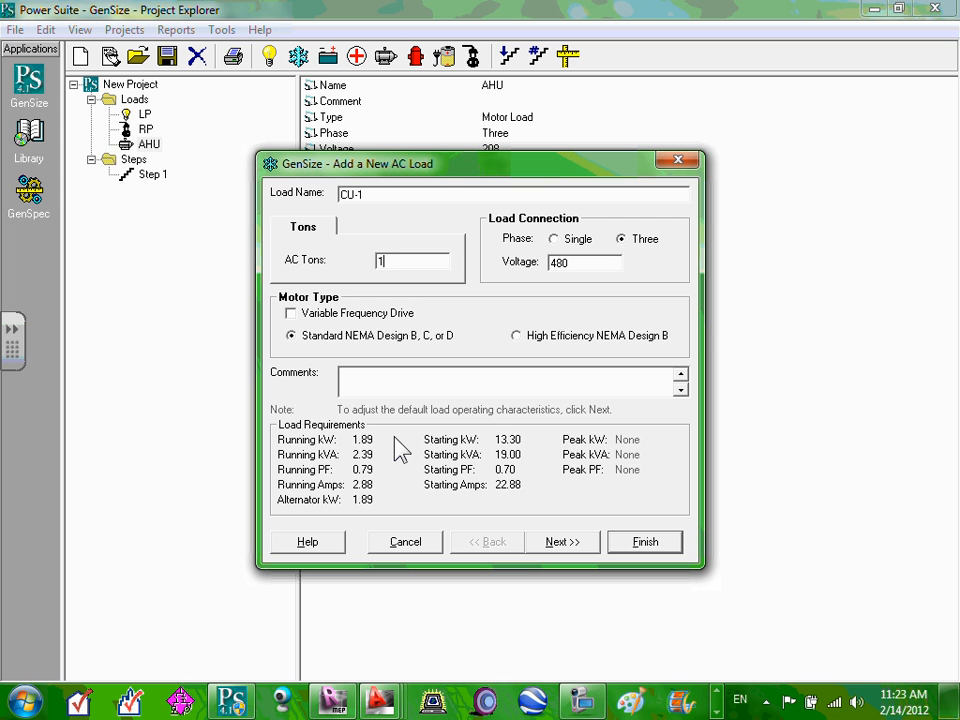
{"action": "type", "text": "3"}
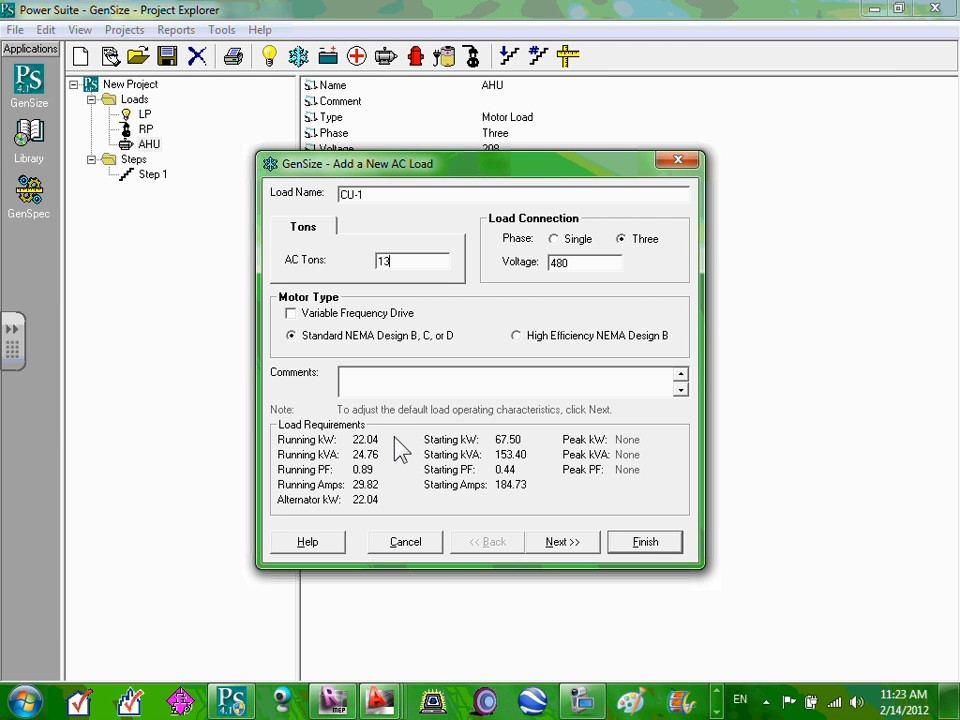
{"action": "key", "text": "BackSpace"}
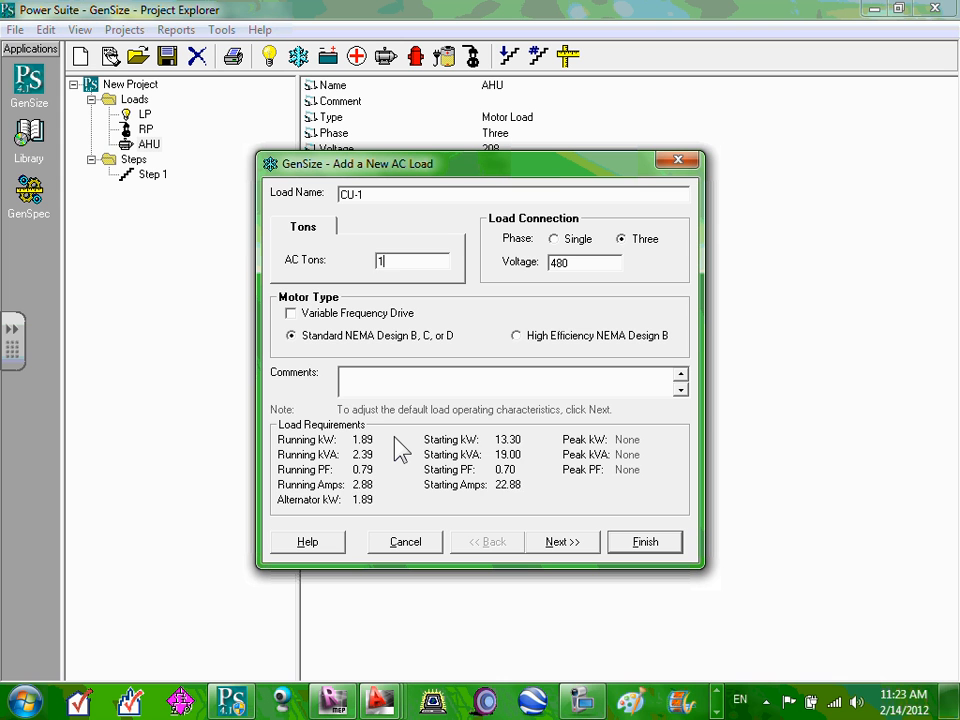
{"action": "type", "text": "2"}
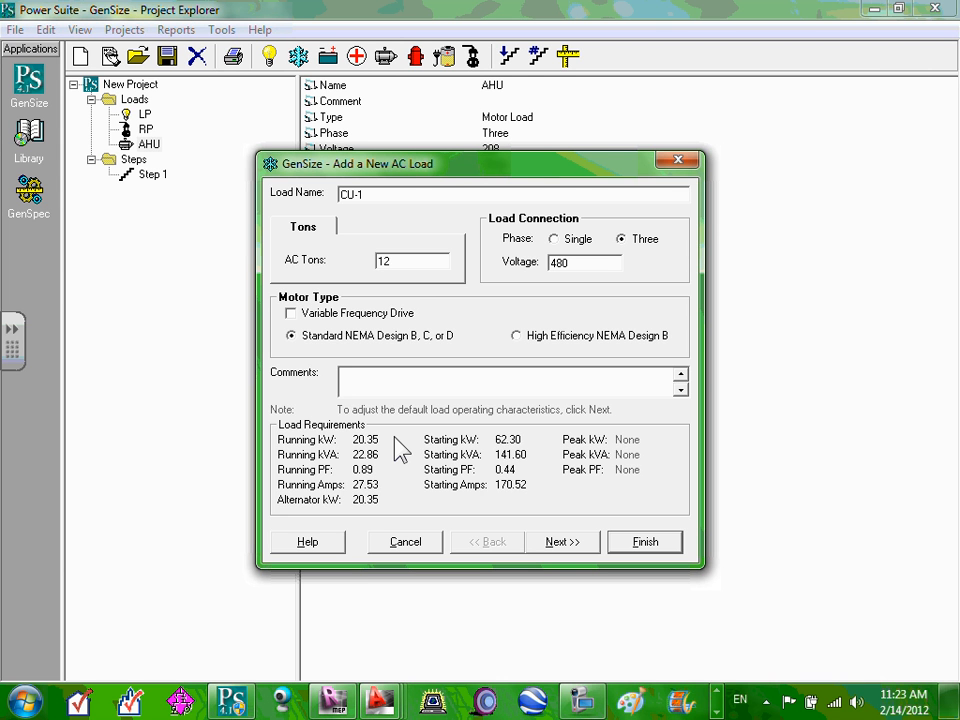
{"action": "key", "text": "BackSpace"}
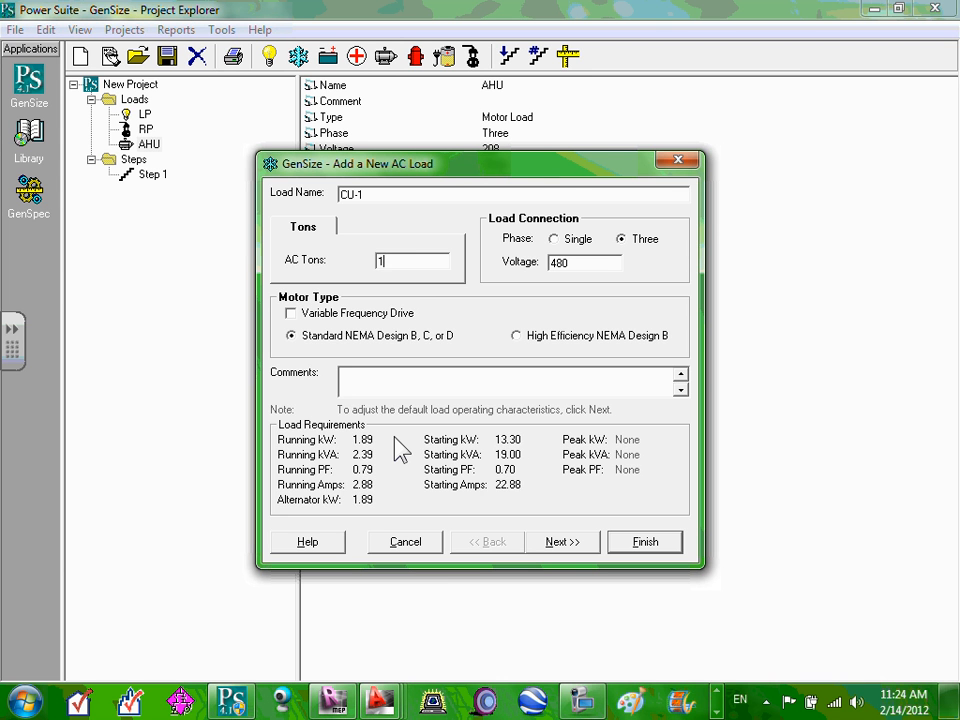
{"action": "type", "text": "1"}
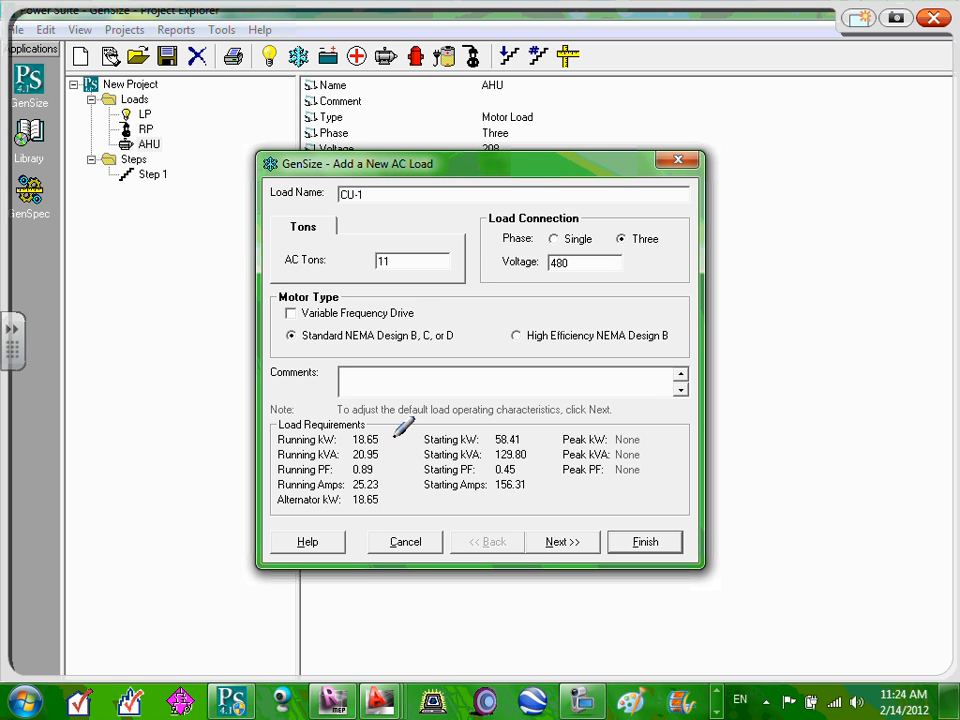
Circle Running kVA 20.95 in red ink, arrow it from 11 tons, and write 81.6×208×.
{"action": "mouse_move", "coordinate": [300, 446]}
{"action": "left_mouse_down"}
{"action": "mouse_move", "coordinate": [286, 464]}
{"action": "mouse_move", "coordinate": [405, 457]}
{"action": "mouse_move", "coordinate": [280, 447]}
{"action": "left_mouse_up"}
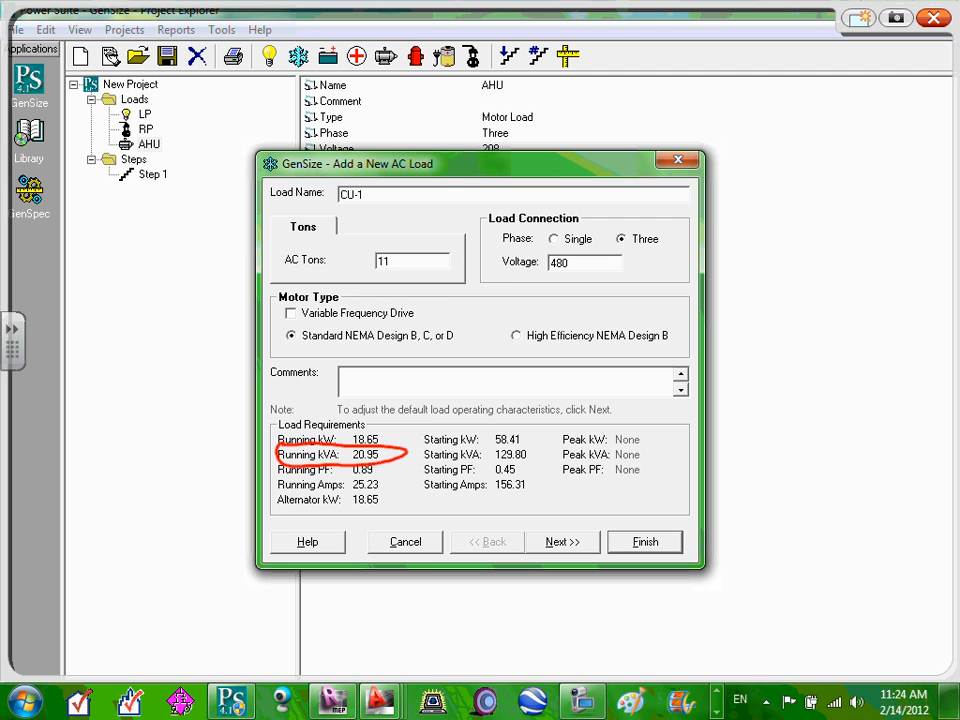
{"action": "mouse_move", "coordinate": [415, 232]}
{"action": "left_mouse_down"}
{"action": "mouse_move", "coordinate": [440, 262]}
{"action": "mouse_move", "coordinate": [452, 325]}
{"action": "mouse_move", "coordinate": [412, 452]}
{"action": "left_mouse_up"}
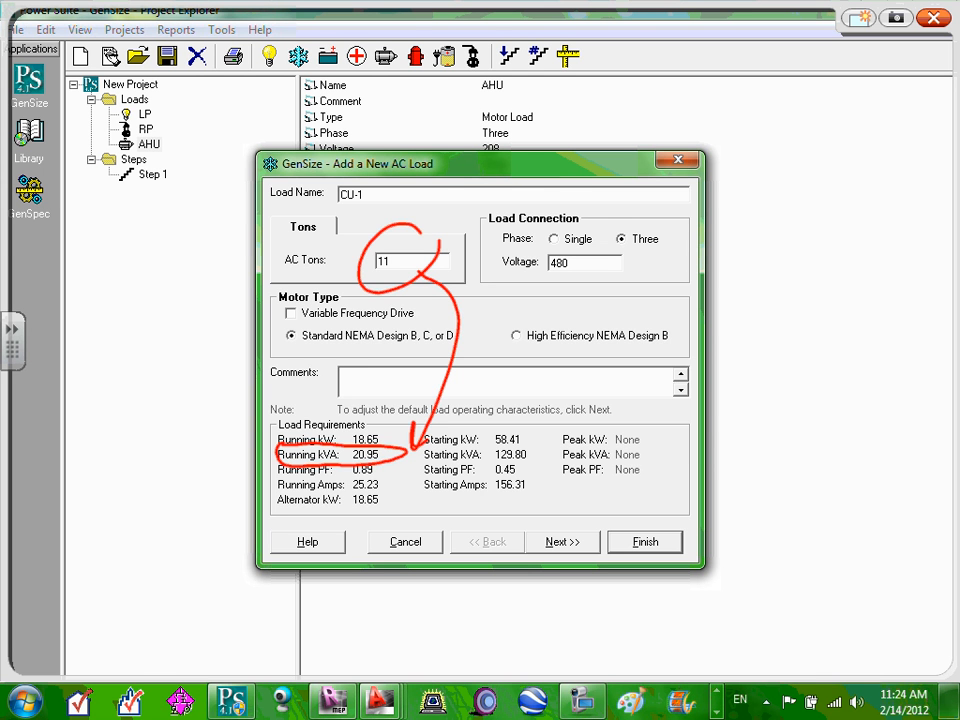
{"action": "mouse_move", "coordinate": [640, 264]}
{"action": "left_mouse_down"}
{"action": "mouse_move", "coordinate": [621, 284]}
{"action": "mouse_move", "coordinate": [656, 263]}
{"action": "mouse_move", "coordinate": [659, 302]}
{"action": "left_mouse_up"}
{"action": "left_click", "coordinate": [675, 294]}
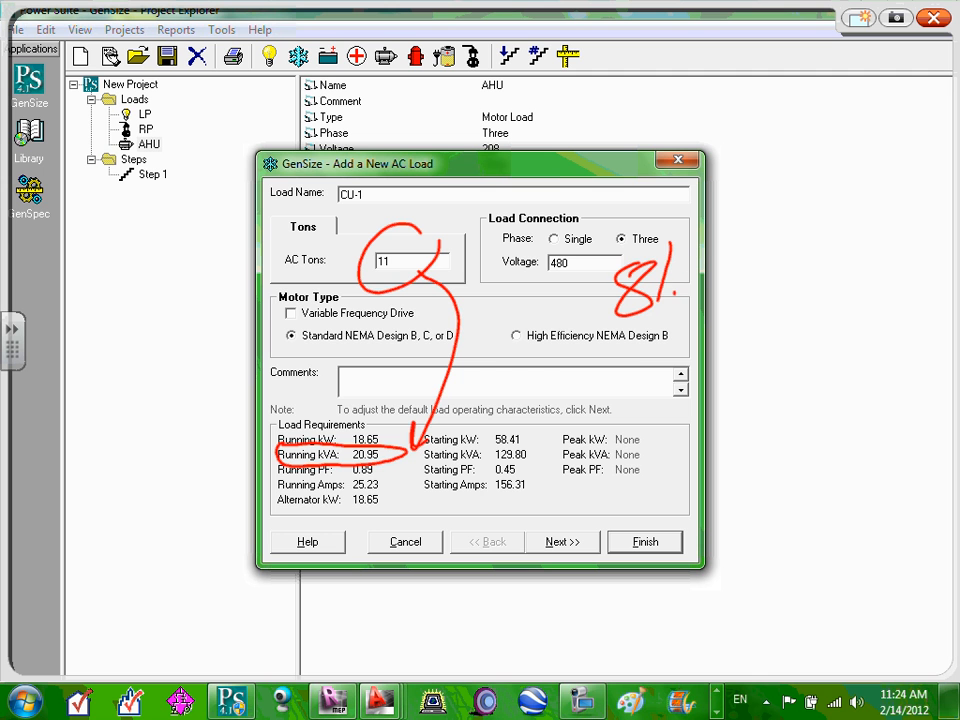
{"action": "mouse_move", "coordinate": [711, 248]}
{"action": "left_mouse_down"}
{"action": "mouse_move", "coordinate": [691, 289]}
{"action": "mouse_move", "coordinate": [762, 266]}
{"action": "left_mouse_up"}
{"action": "left_click_drag", "start_coordinate": [748, 248], "coordinate": [733, 294]}
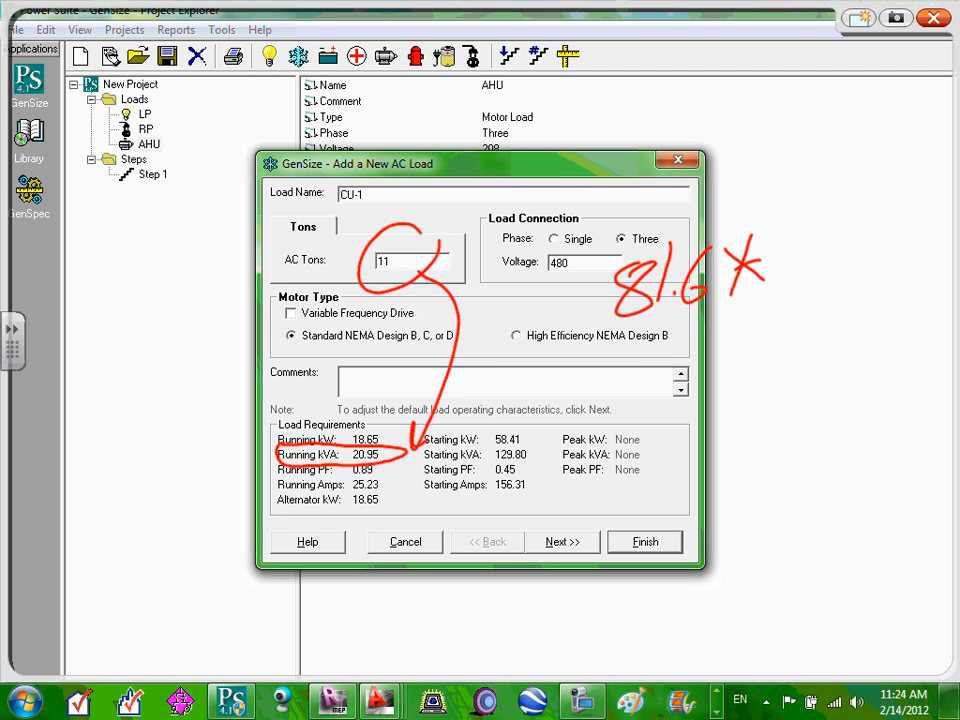
{"action": "left_click_drag", "start_coordinate": [772, 235], "coordinate": [800, 262]}
{"action": "left_click_drag", "start_coordinate": [818, 219], "coordinate": [908, 226]}
{"action": "mouse_move", "coordinate": [904, 194]}
{"action": "left_mouse_down"}
{"action": "mouse_move", "coordinate": [876, 236]}
{"action": "mouse_move", "coordinate": [920, 204]}
{"action": "left_mouse_up"}
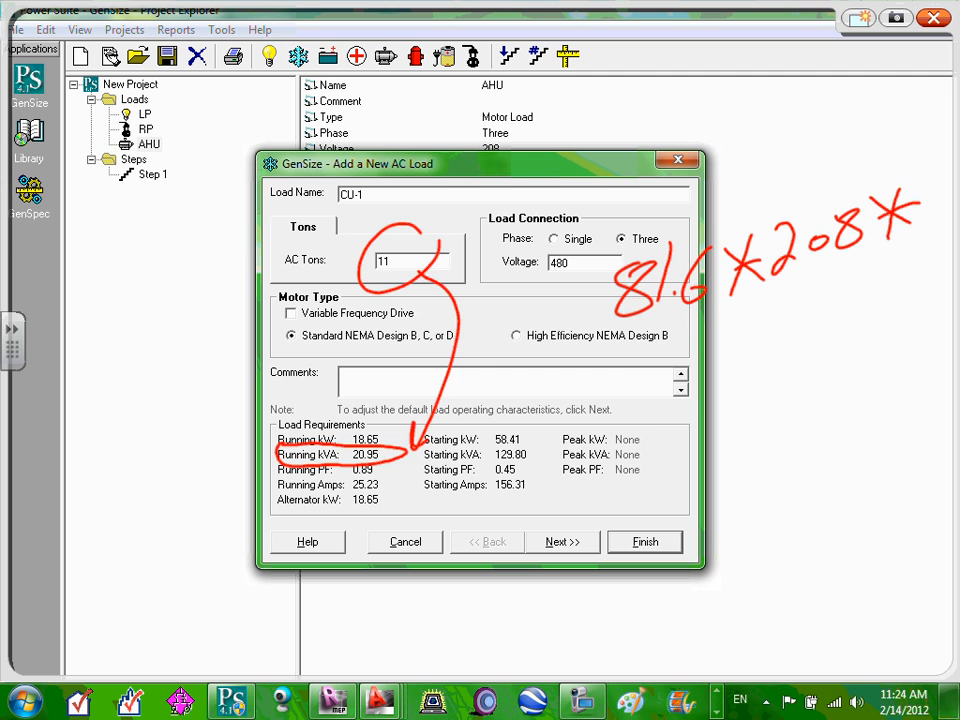
Complete the ink formula with 1.73, a division line and 1000 as divisor.
{"action": "left_click", "coordinate": [755, 358]}
{"action": "mouse_move", "coordinate": [746, 300]}
{"action": "left_mouse_down"}
{"action": "mouse_move", "coordinate": [742, 362]}
{"action": "mouse_move", "coordinate": [776, 362]}
{"action": "left_mouse_up"}
{"action": "left_click_drag", "start_coordinate": [798, 302], "coordinate": [797, 360]}
{"action": "left_click_drag", "start_coordinate": [630, 430], "coordinate": [926, 320]}
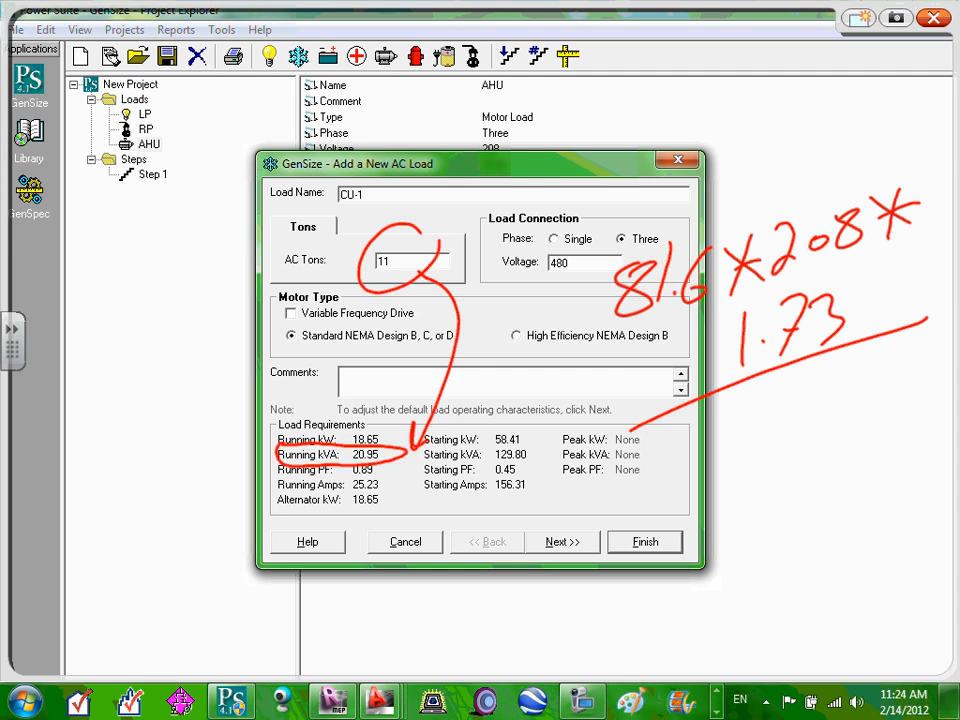
{"action": "left_click_drag", "start_coordinate": [743, 396], "coordinate": [733, 490]}
{"action": "left_click_drag", "start_coordinate": [776, 410], "coordinate": [856, 398]}
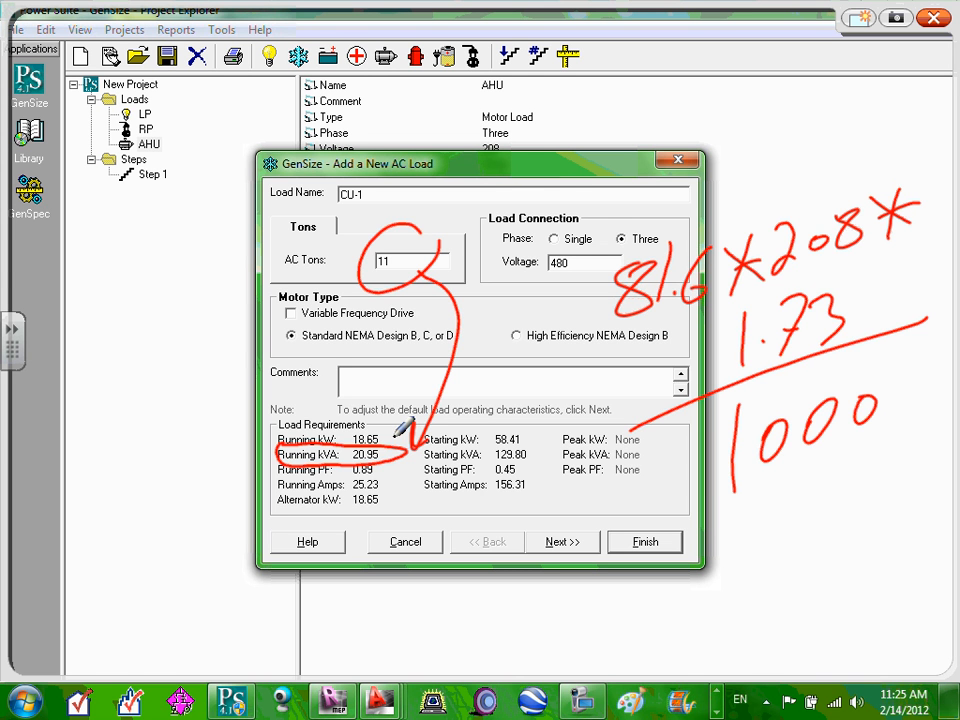
Write and box the result 29 in blue ink, then clear all ink annotations.
{"action": "mouse_move", "coordinate": [703, 555]}
{"action": "left_mouse_down"}
{"action": "mouse_move", "coordinate": [740, 541]}
{"action": "mouse_move", "coordinate": [745, 527]}
{"action": "mouse_move", "coordinate": [790, 540]}
{"action": "left_mouse_up"}
{"action": "left_click_drag", "start_coordinate": [815, 480], "coordinate": [808, 545]}
{"action": "left_click_drag", "start_coordinate": [745, 475], "coordinate": [740, 485]}
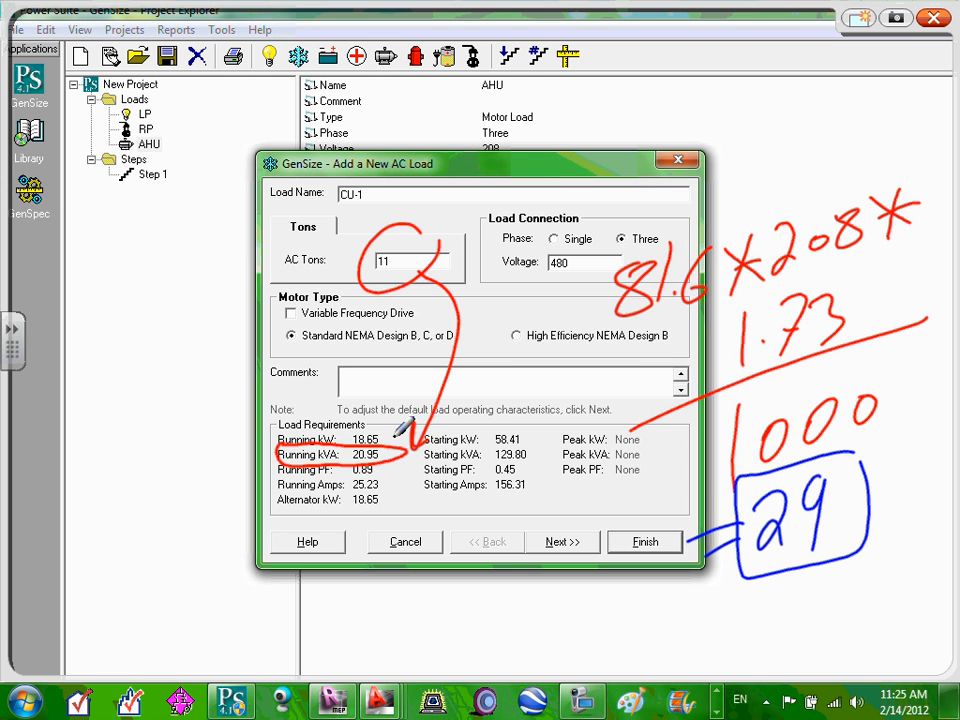
{"action": "left_click", "coordinate": [935, 17]}
Set CU-1 to 20 AC tons at 208 V.
{"action": "double_click", "coordinate": [437, 264]}
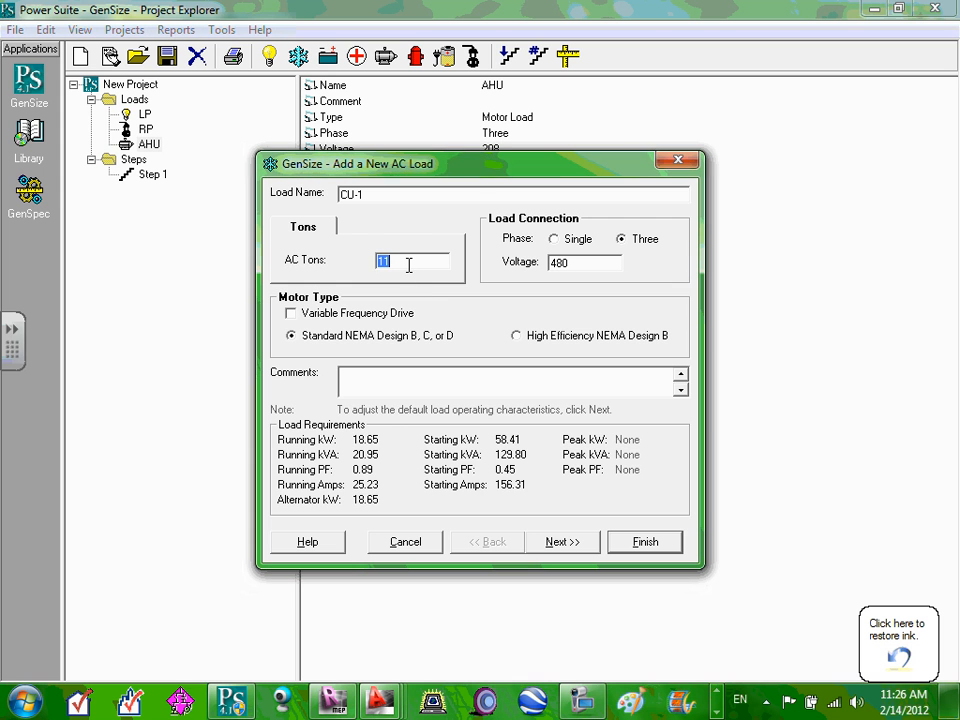
{"action": "type", "text": "20"}
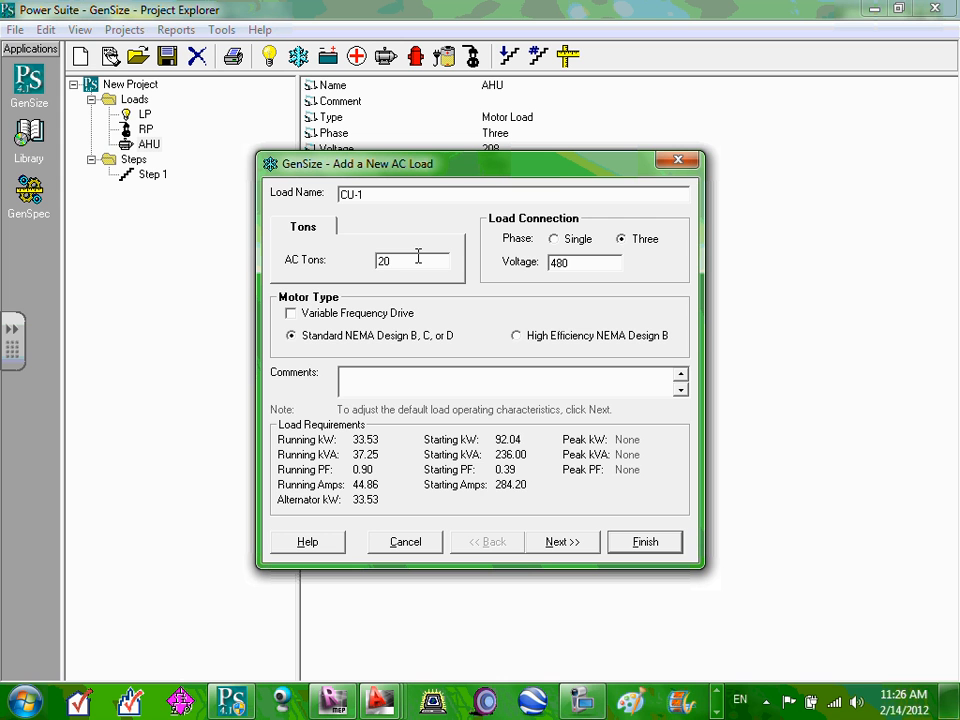
{"action": "double_click", "coordinate": [606, 264]}
{"action": "type", "text": "2"}
{"action": "type", "text": "08"}
{"action": "double_click", "coordinate": [441, 258]}
{"action": "left_click", "coordinate": [456, 332]}
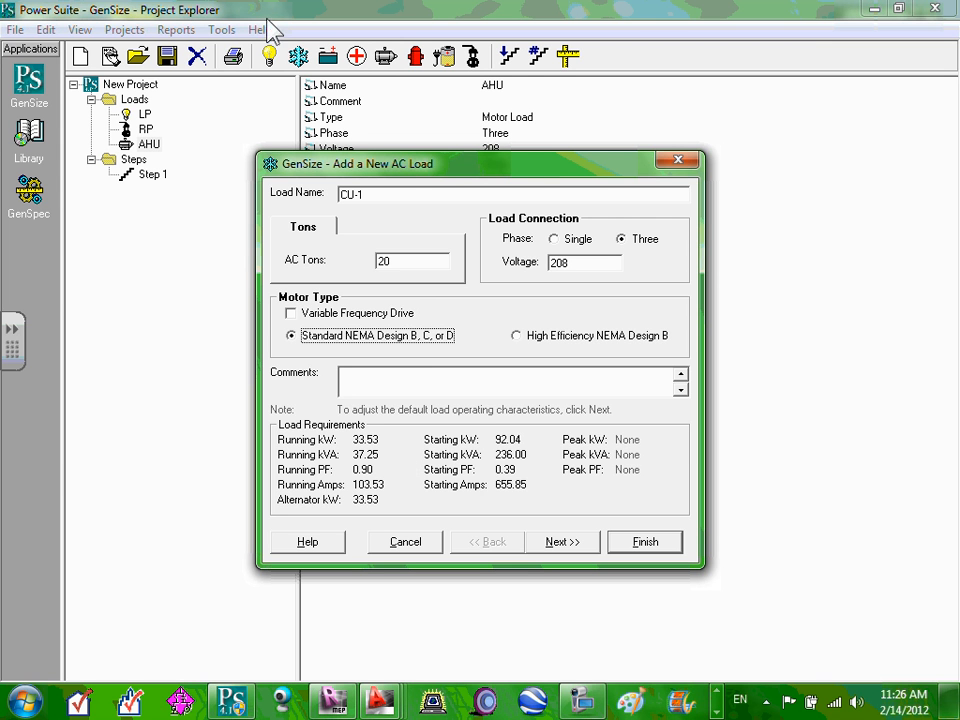
Give CU-1 a Pulse Width Modulated VFD and finish adding it to the loads.
{"action": "left_click", "coordinate": [292, 314]}
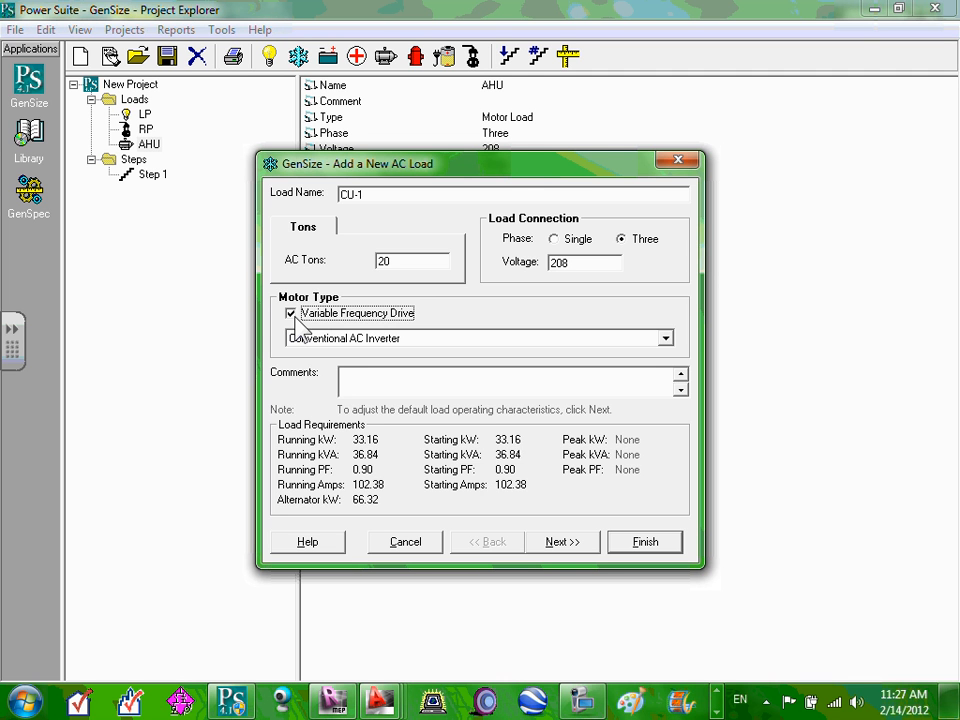
{"action": "left_click", "coordinate": [665, 338]}
{"action": "left_click", "coordinate": [420, 369]}
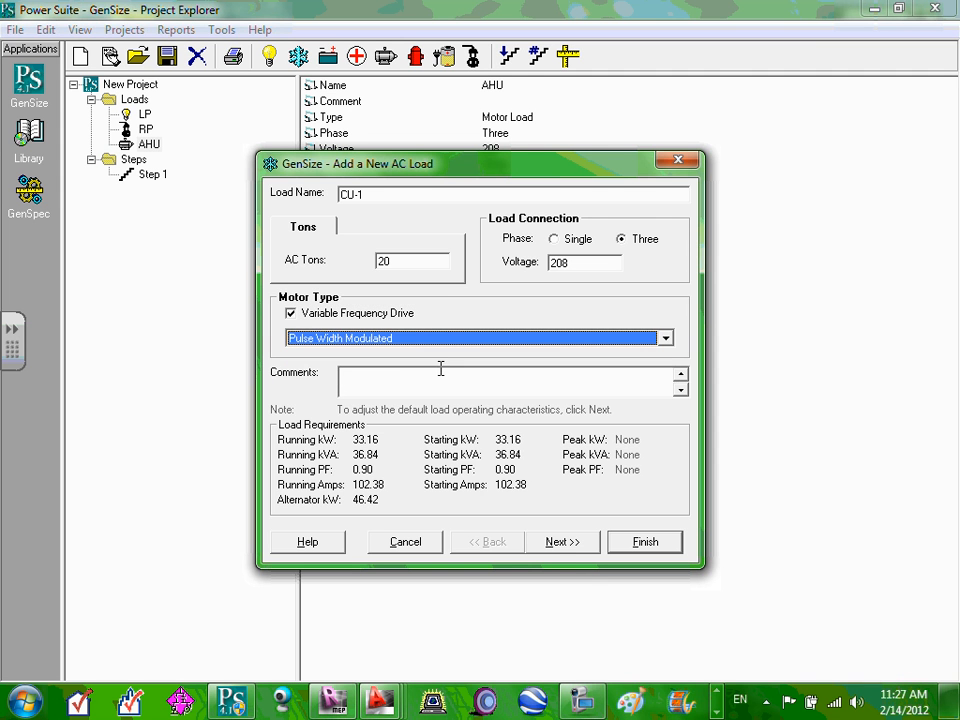
{"action": "left_click", "coordinate": [566, 542]}
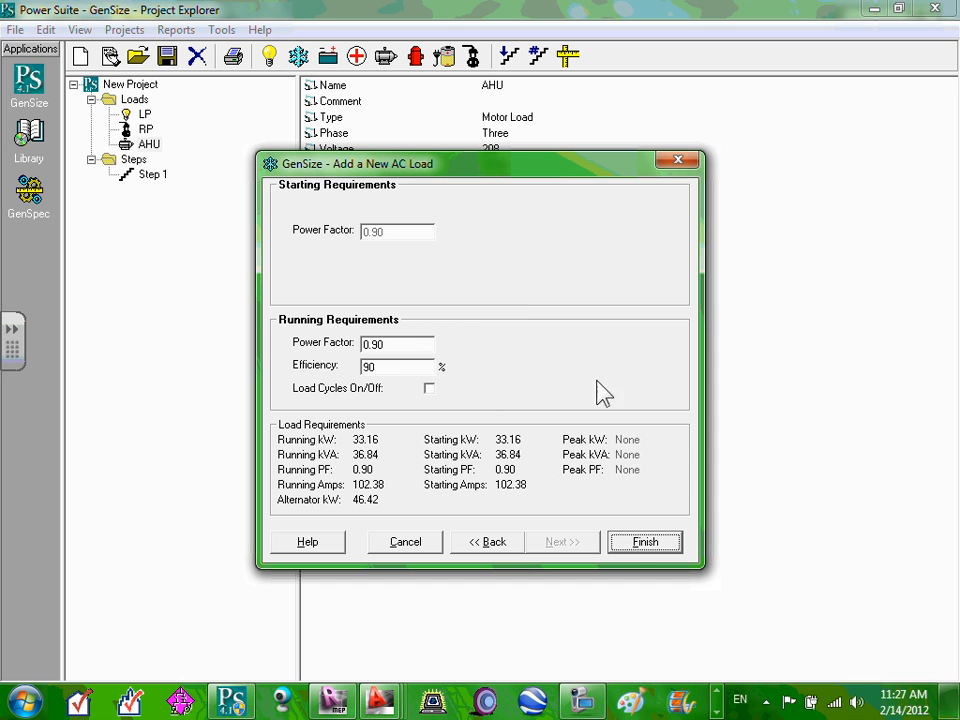
{"action": "left_click", "coordinate": [645, 543]}
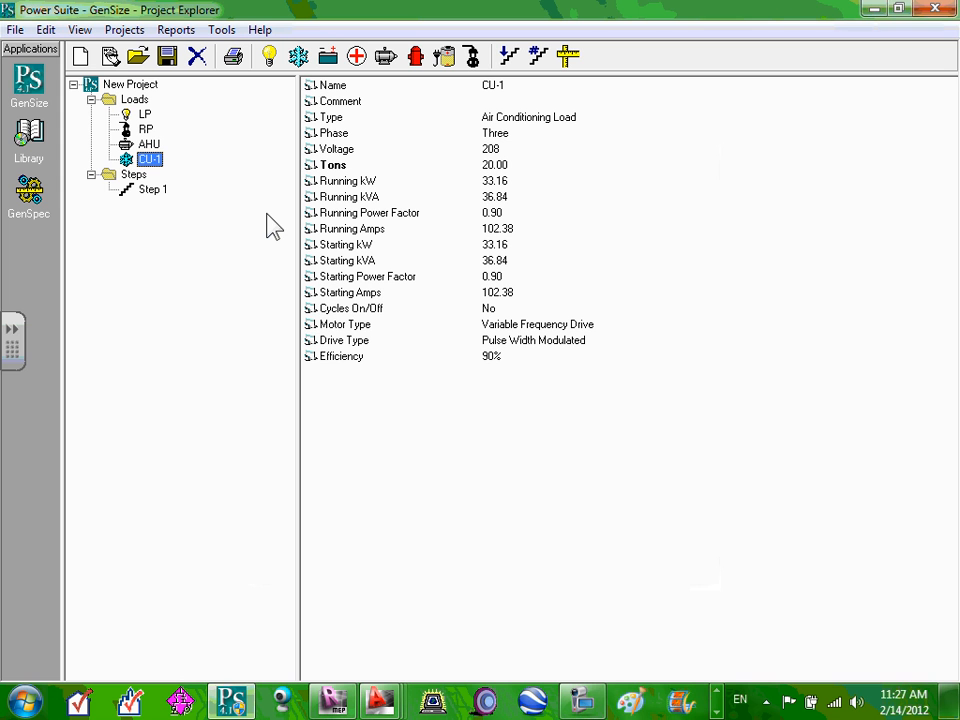
Copy the CU-1 load and paste it into Loads, creating AC Load 2.
{"action": "right_click", "coordinate": [150, 172]}
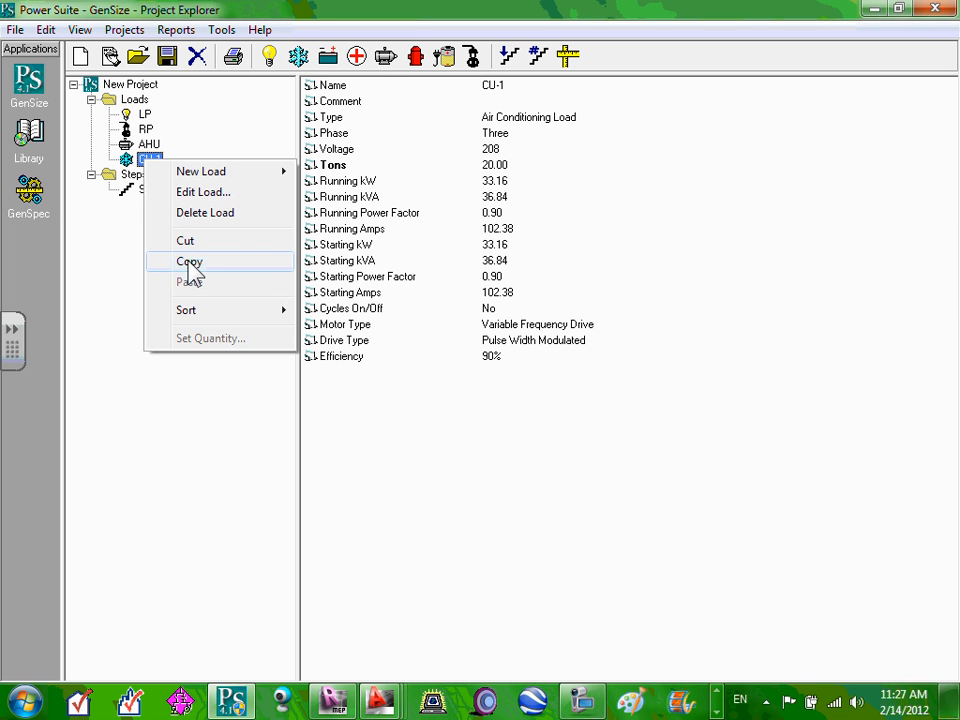
{"action": "left_click", "coordinate": [189, 262]}
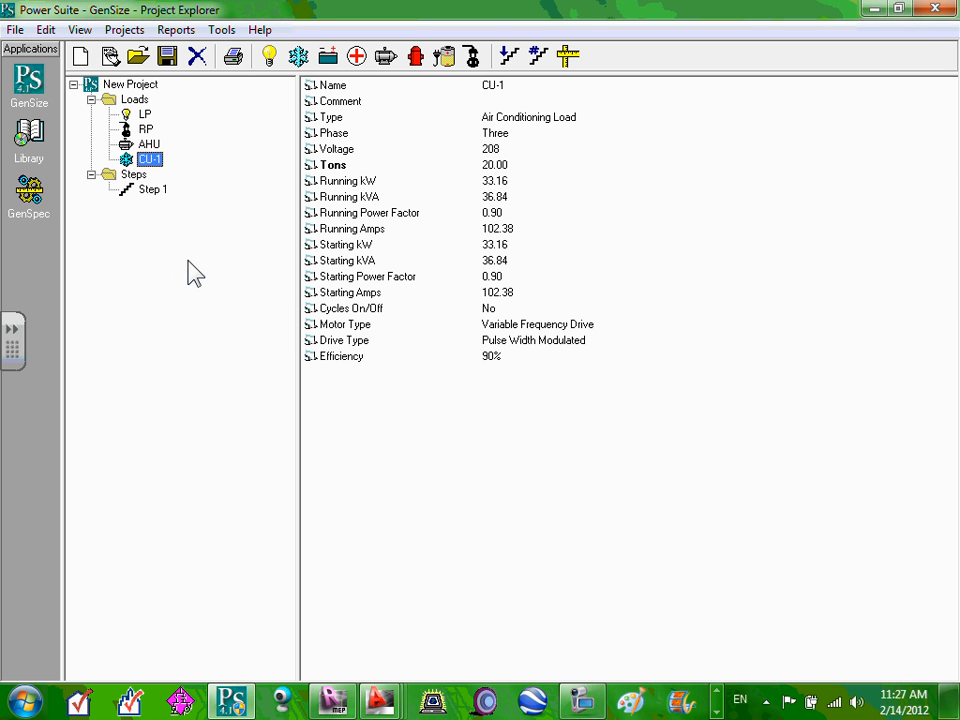
{"action": "left_click", "coordinate": [134, 100]}
{"action": "right_click", "coordinate": [134, 101]}
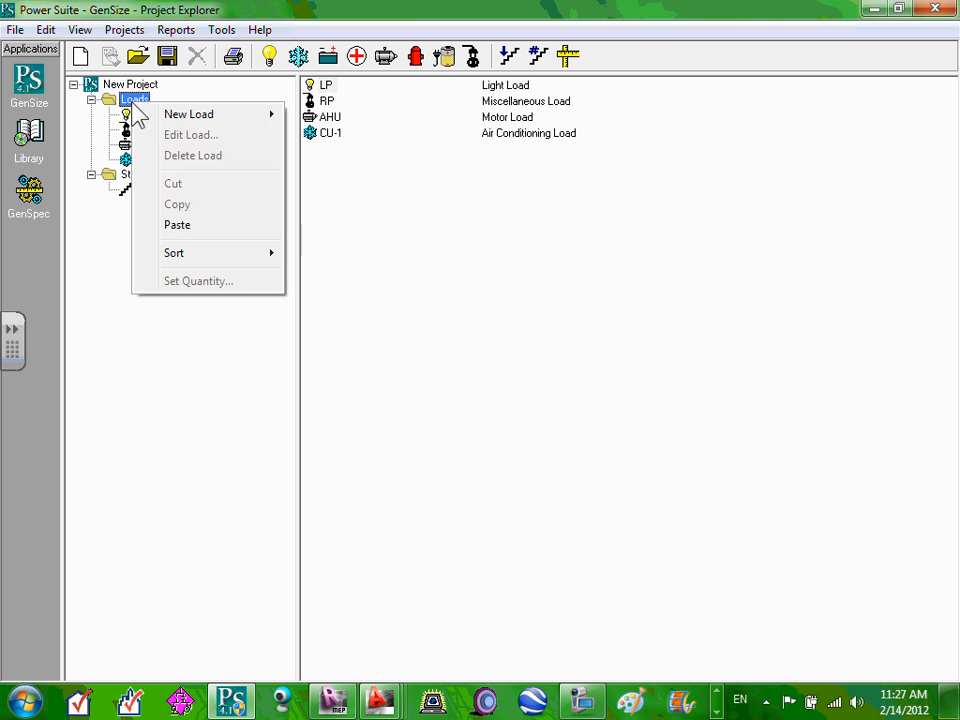
{"action": "left_click", "coordinate": [176, 226]}
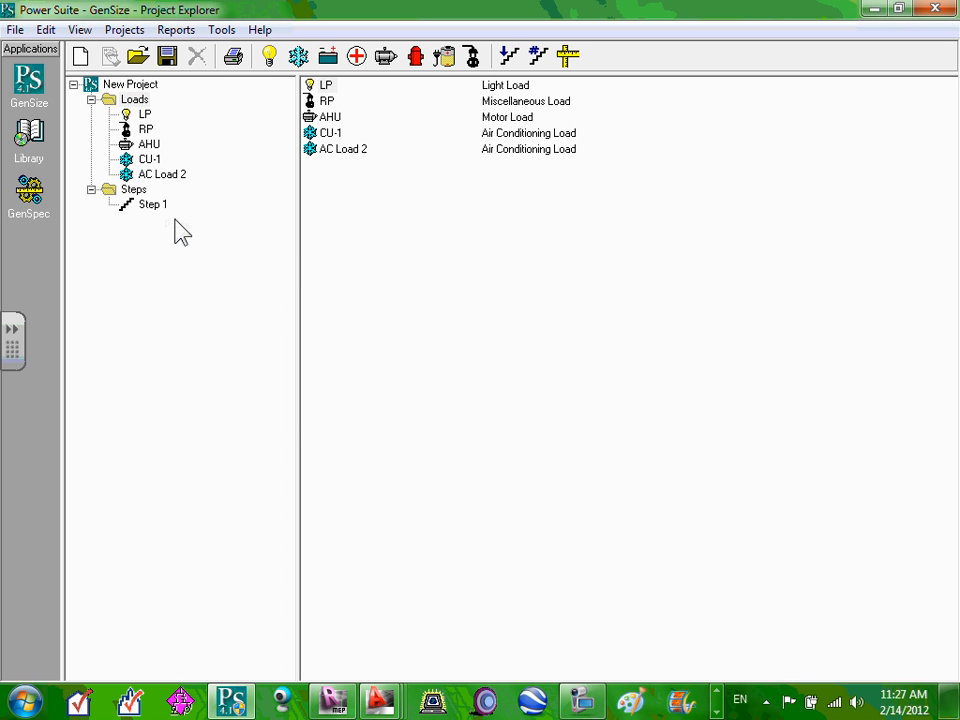
{"action": "left_click", "coordinate": [168, 177]}
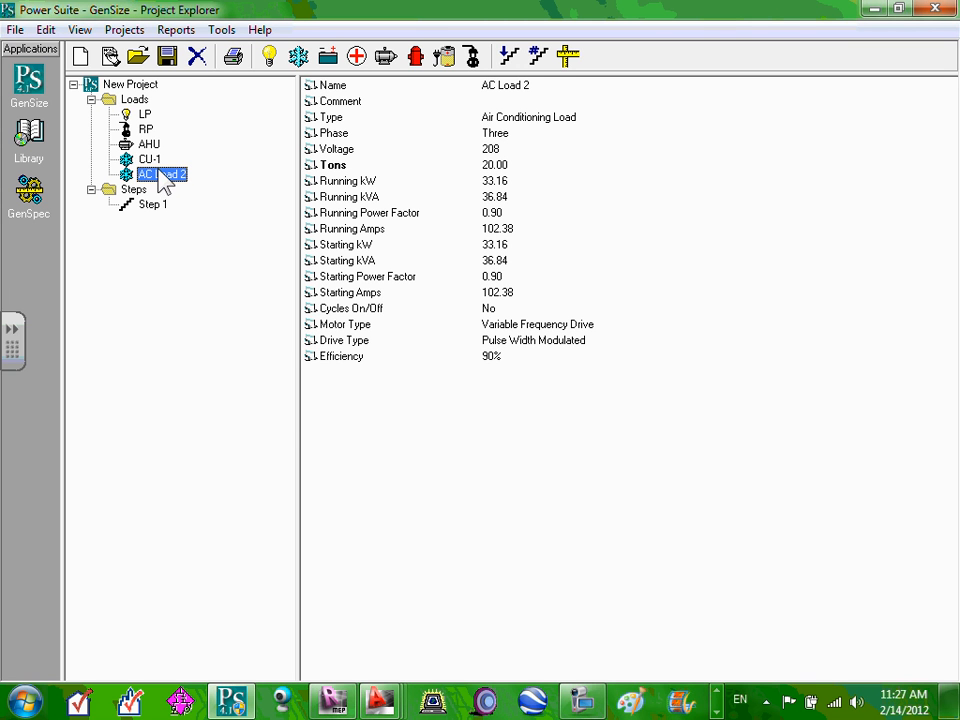
Recheck CU-1 and the Loads folder, then confirm AC Load 2 has 20 tons, 208 V.
{"action": "left_click", "coordinate": [150, 161]}
{"action": "right_click", "coordinate": [153, 161]}
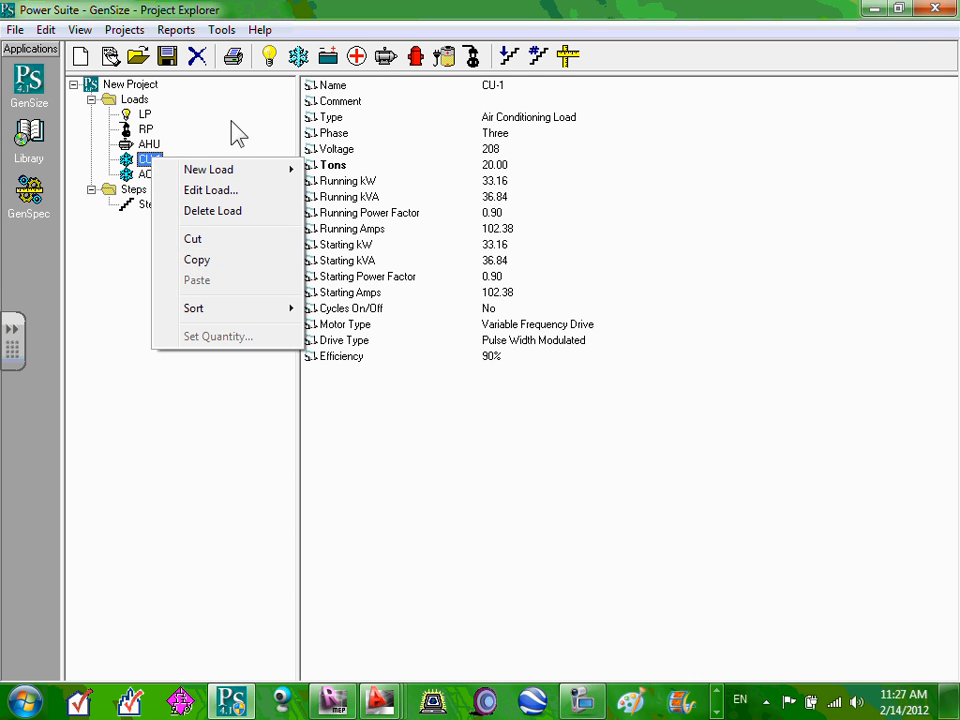
{"action": "left_click", "coordinate": [133, 100]}
{"action": "right_click", "coordinate": [137, 101]}
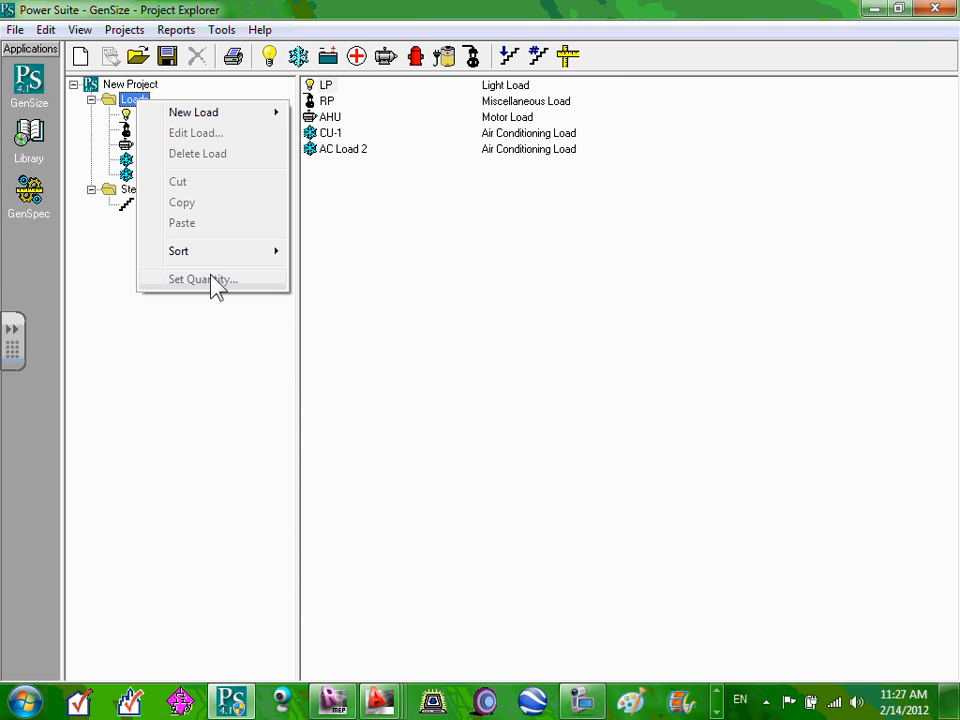
{"action": "left_click", "coordinate": [88, 346]}
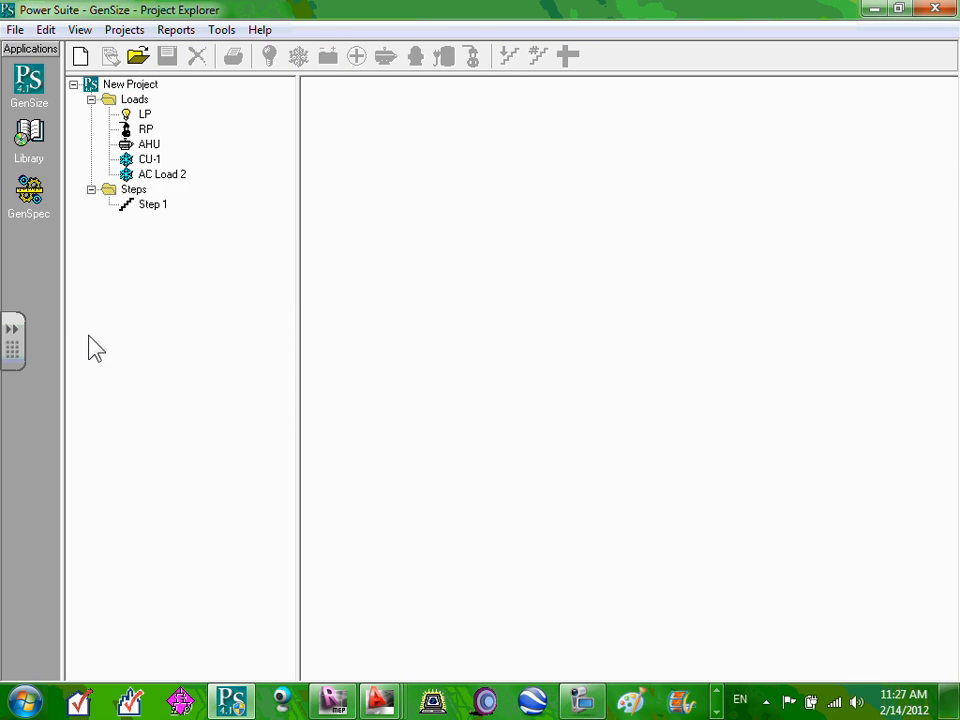
{"action": "left_click", "coordinate": [167, 180]}
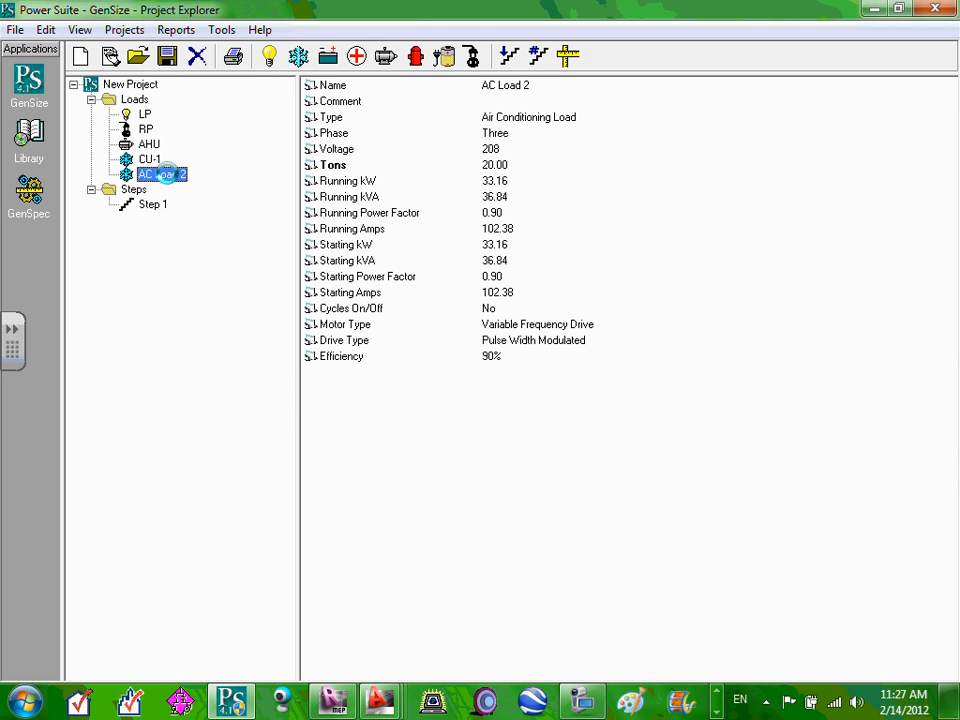
Rename AC Load 2 to 'CU-2 (Future)', keeping the Pulse Width Modulated drive.
{"action": "double_click", "coordinate": [167, 177]}
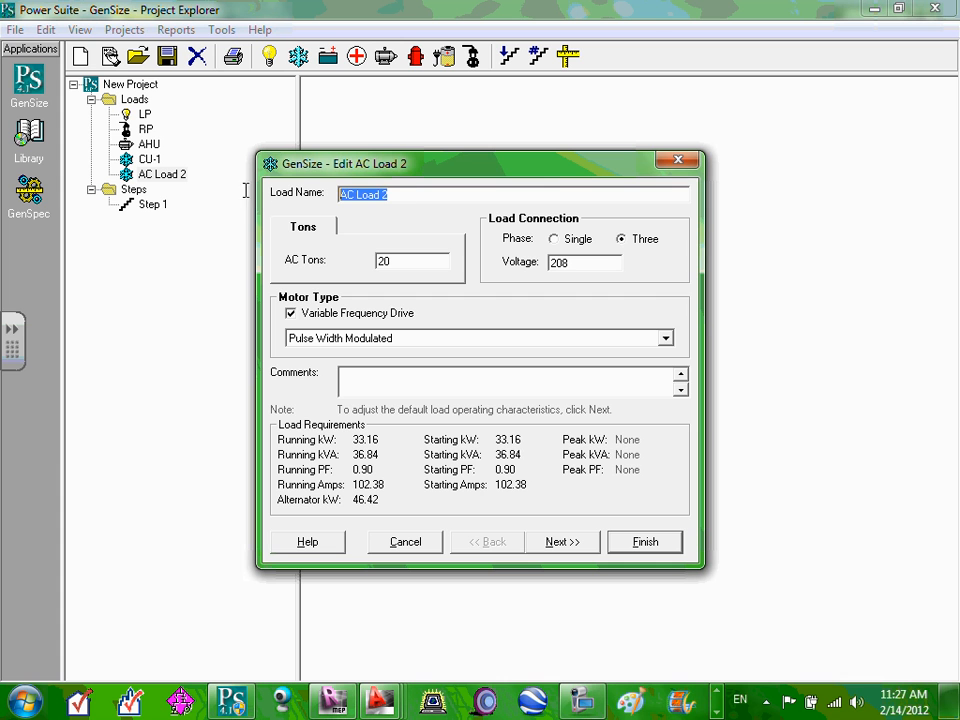
{"action": "type", "text": "CU-2 (Future)"}
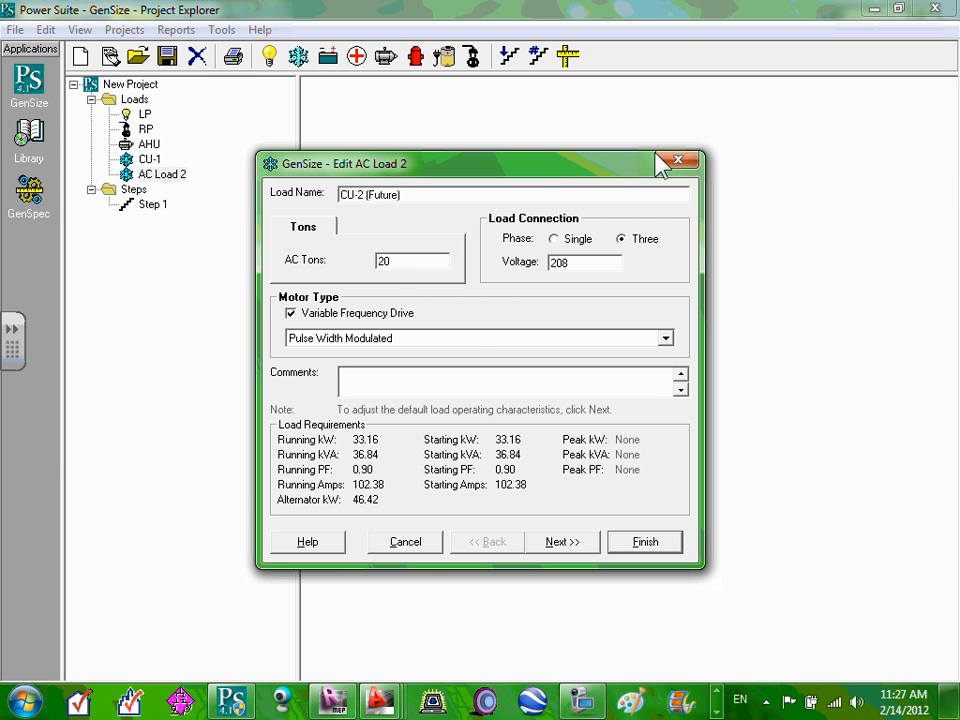
{"action": "left_click_drag", "start_coordinate": [417, 260], "coordinate": [279, 251]}
{"action": "left_click", "coordinate": [277, 251]}
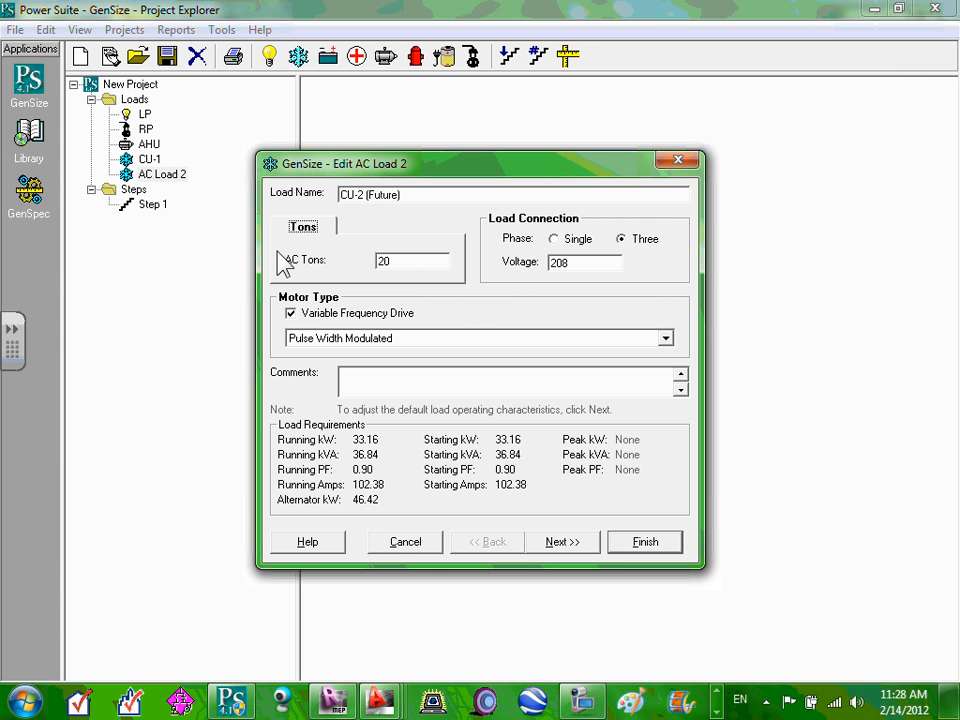
{"action": "left_click", "coordinate": [499, 339]}
{"action": "left_click", "coordinate": [499, 339]}
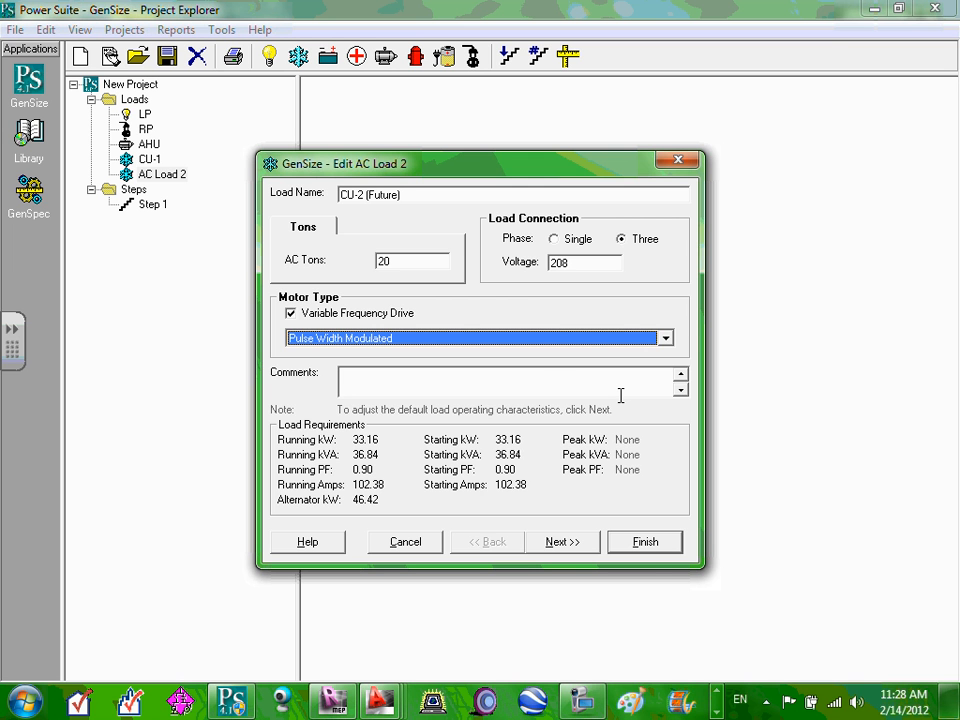
{"action": "left_click", "coordinate": [566, 546]}
{"action": "left_click", "coordinate": [645, 545]}
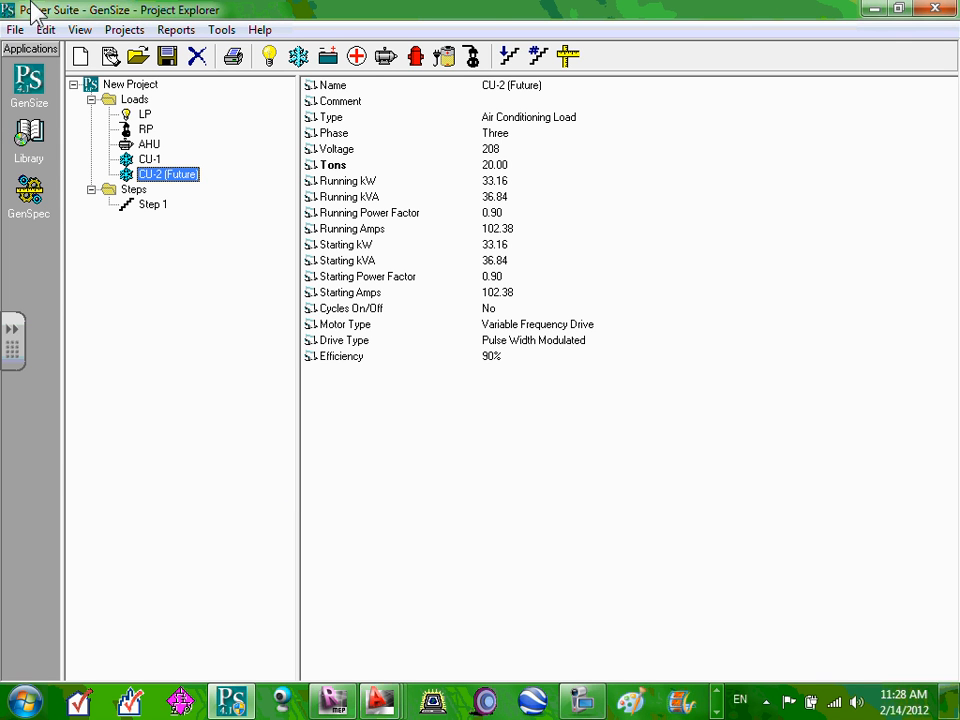
Reduce CU-2 (Future) to 10 AC tons, giving 18.42 running kVA.
{"action": "double_click", "coordinate": [170, 180]}
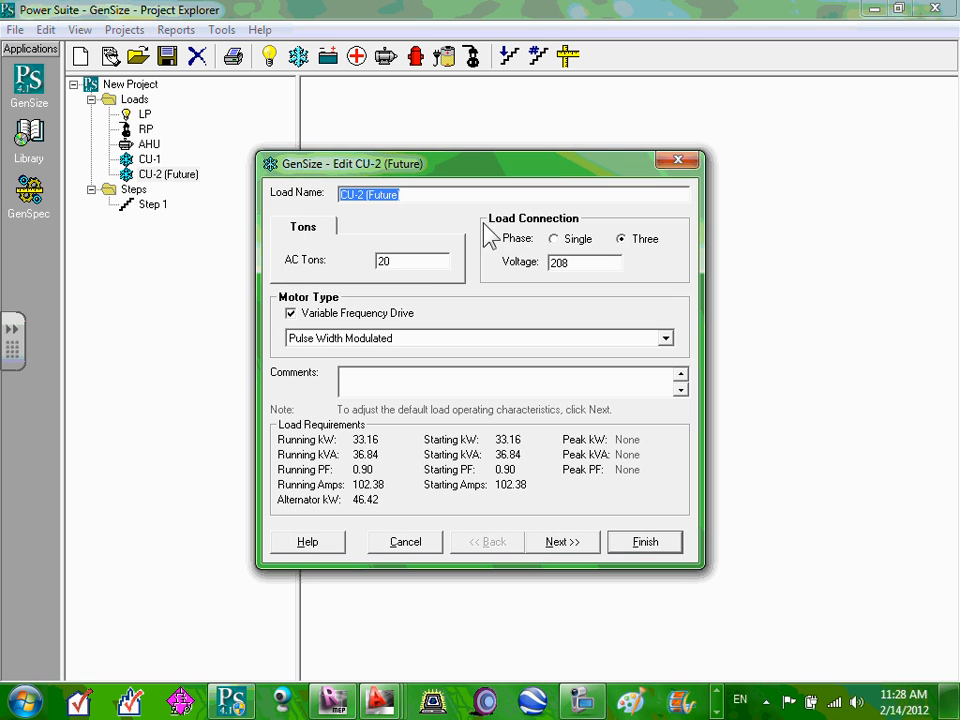
{"action": "left_click", "coordinate": [413, 263]}
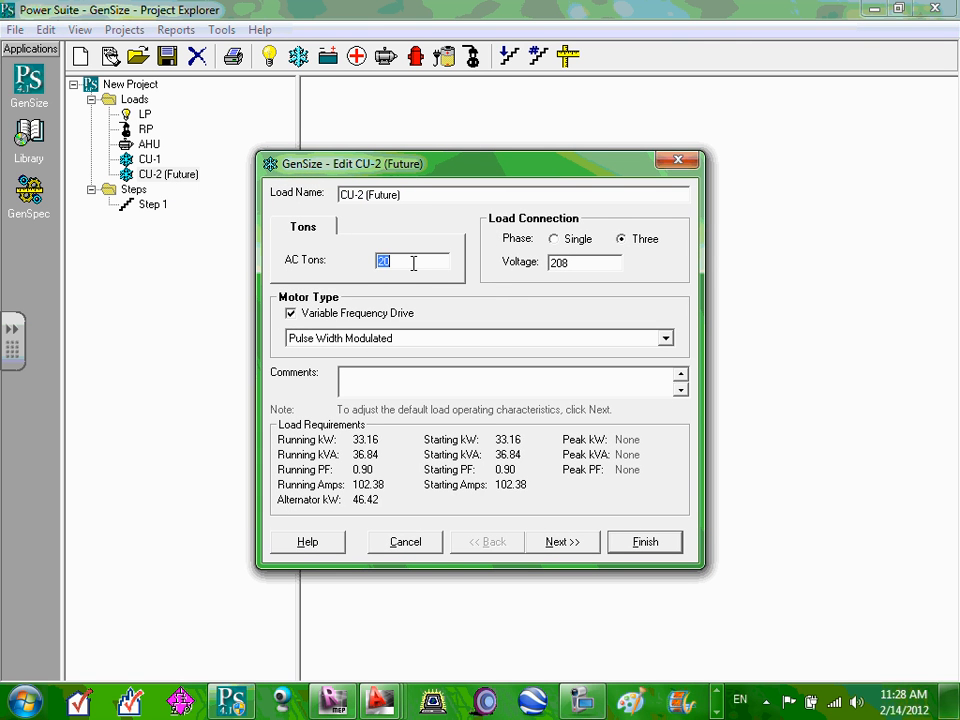
{"action": "type", "text": "10"}
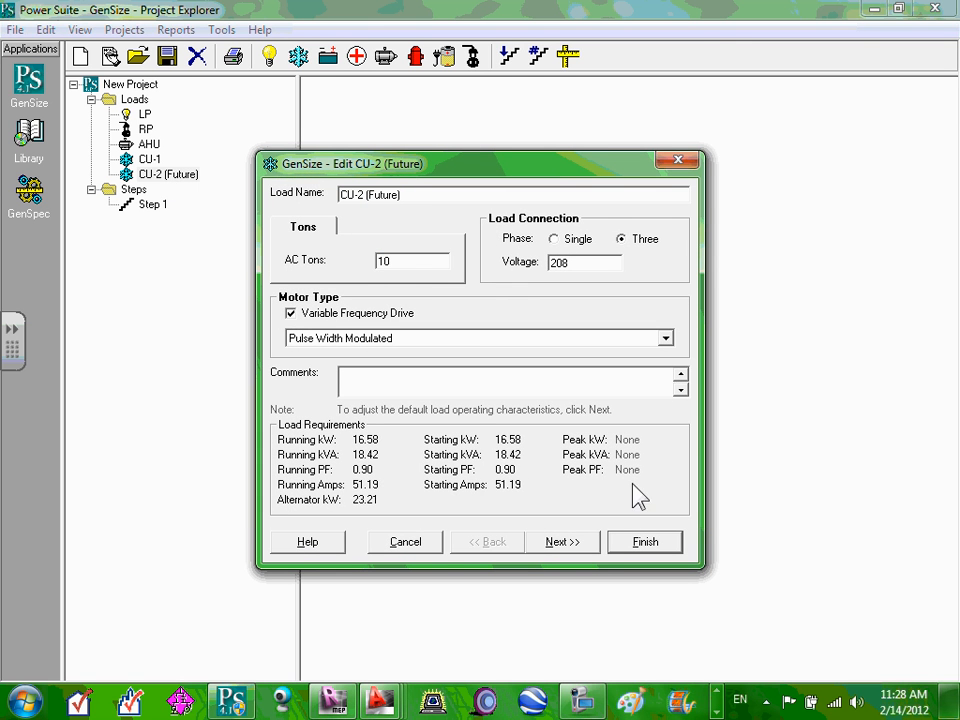
{"action": "left_click", "coordinate": [582, 546]}
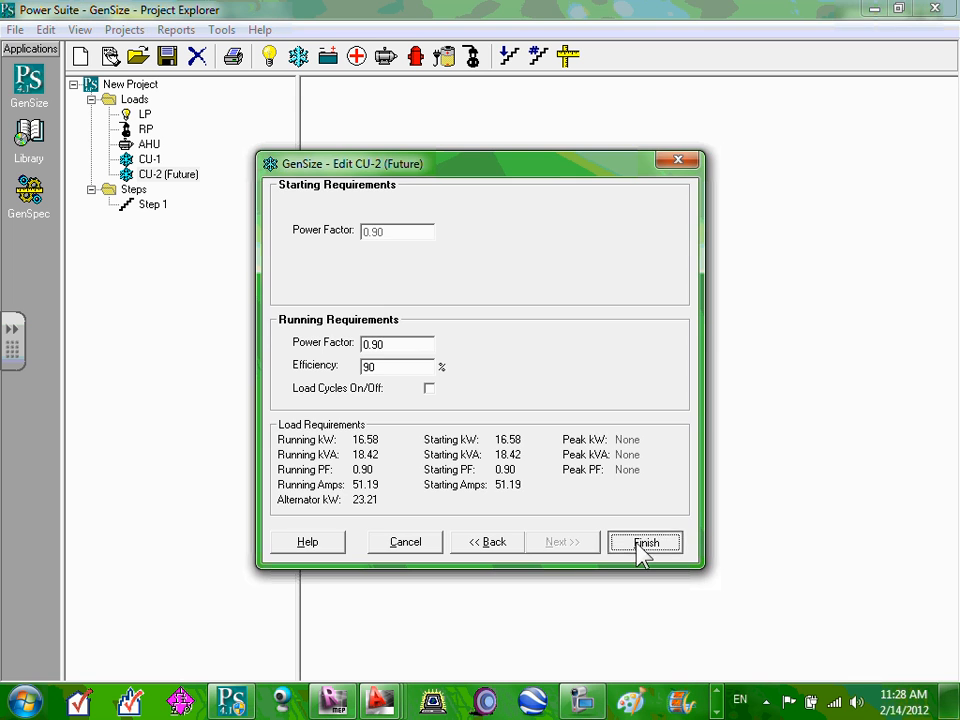
{"action": "left_click", "coordinate": [621, 539]}
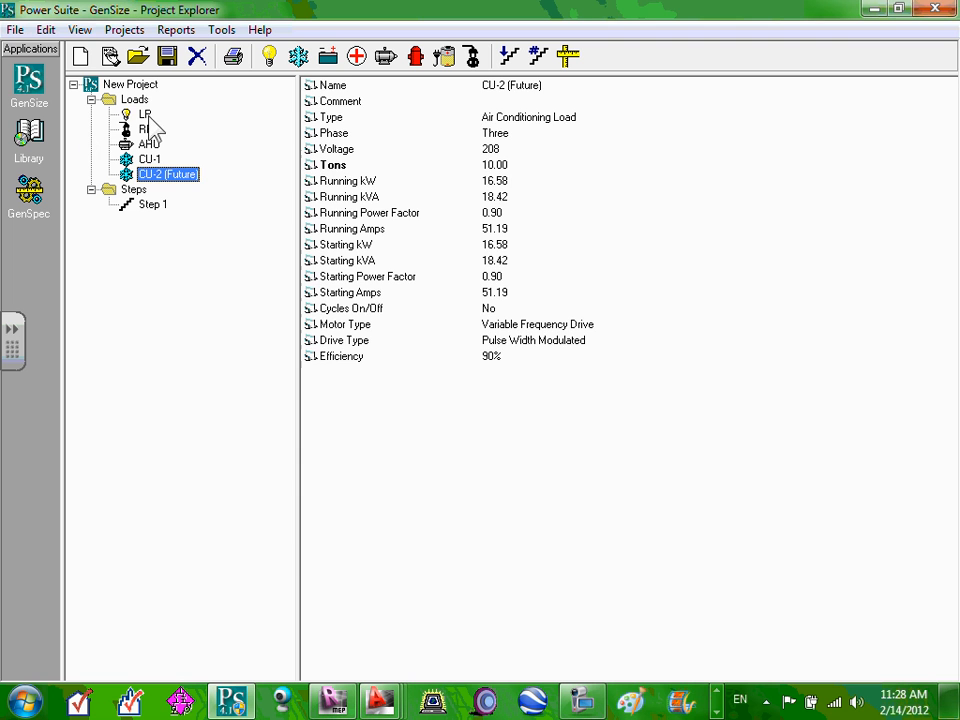
{"action": "double_click", "coordinate": [146, 115]}
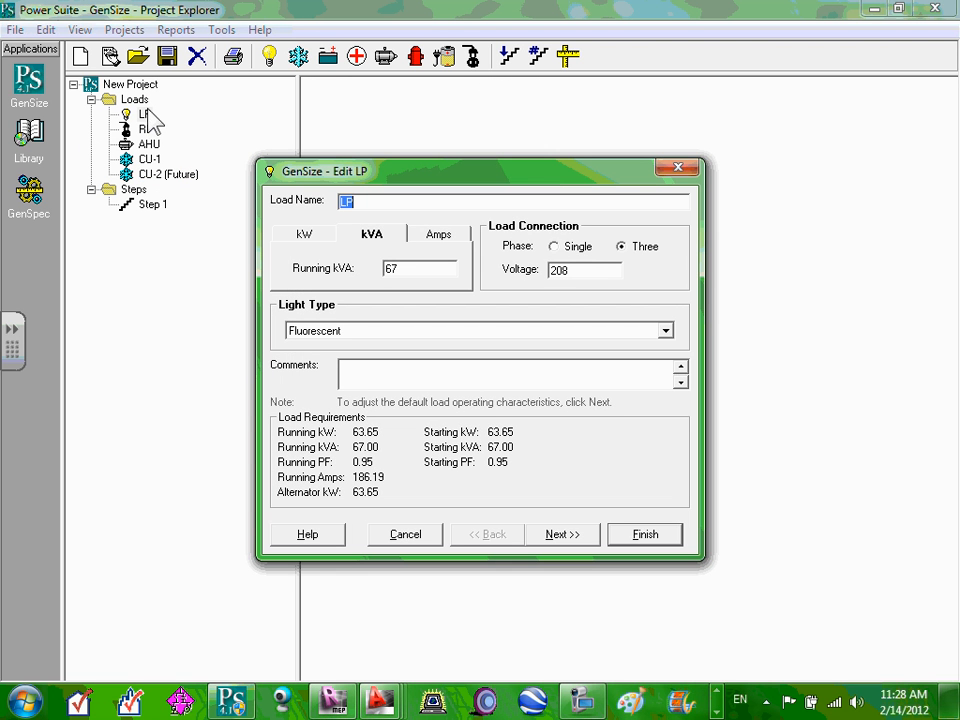
{"action": "left_click", "coordinate": [679, 169]}
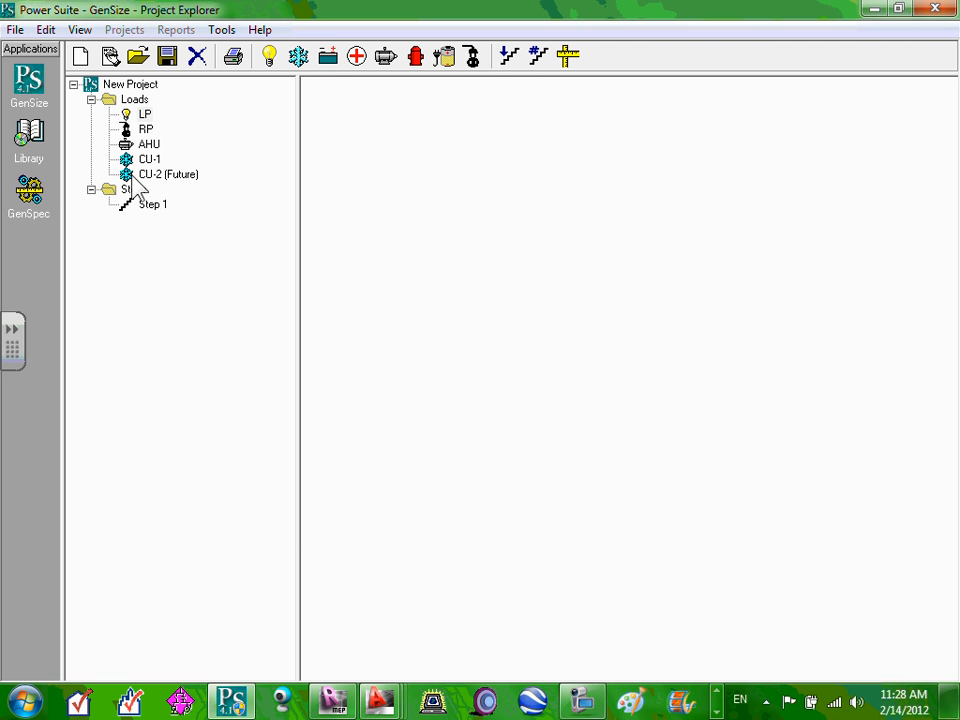
{"action": "double_click", "coordinate": [160, 176]}
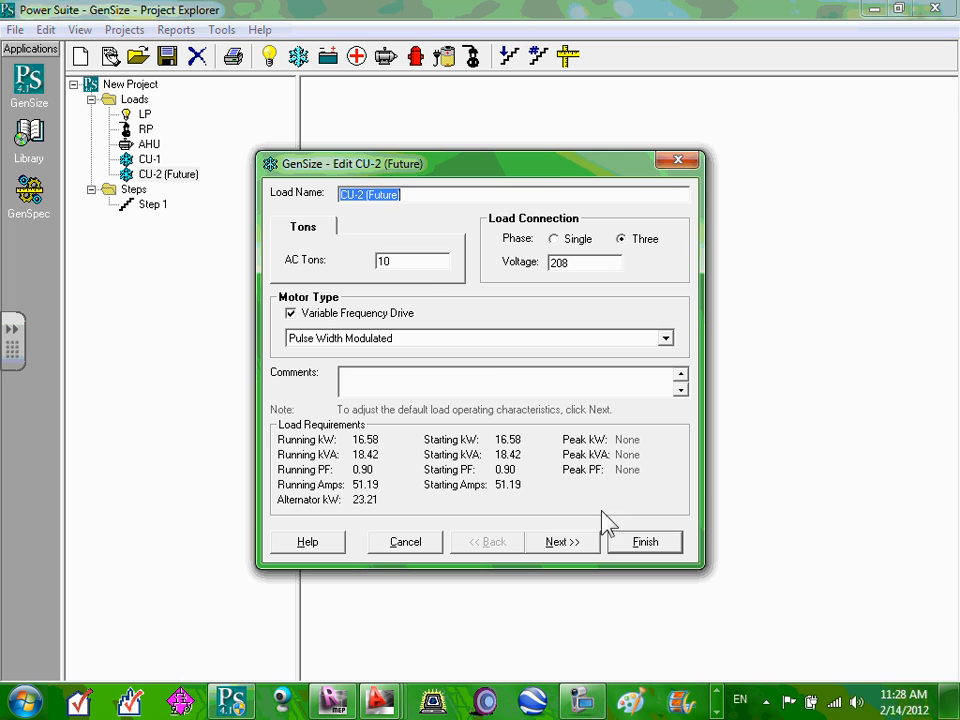
{"action": "left_click", "coordinate": [676, 162]}
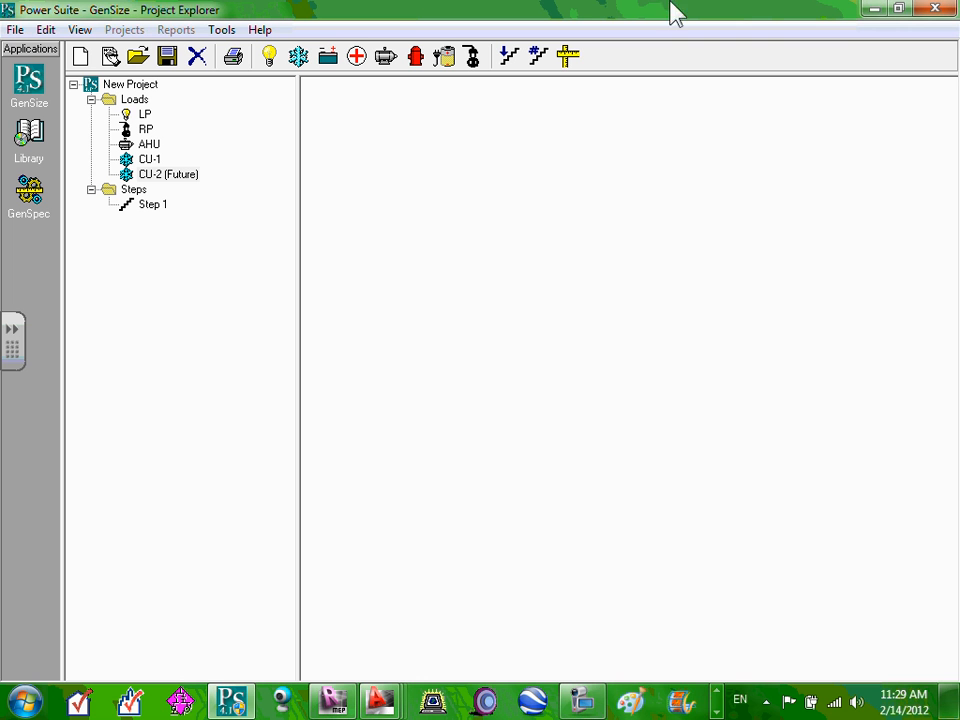
Define a new motor load Bp#1 at 2 shaft horsepower, checking the amps and kW sizing options.
{"action": "left_click", "coordinate": [389, 56]}
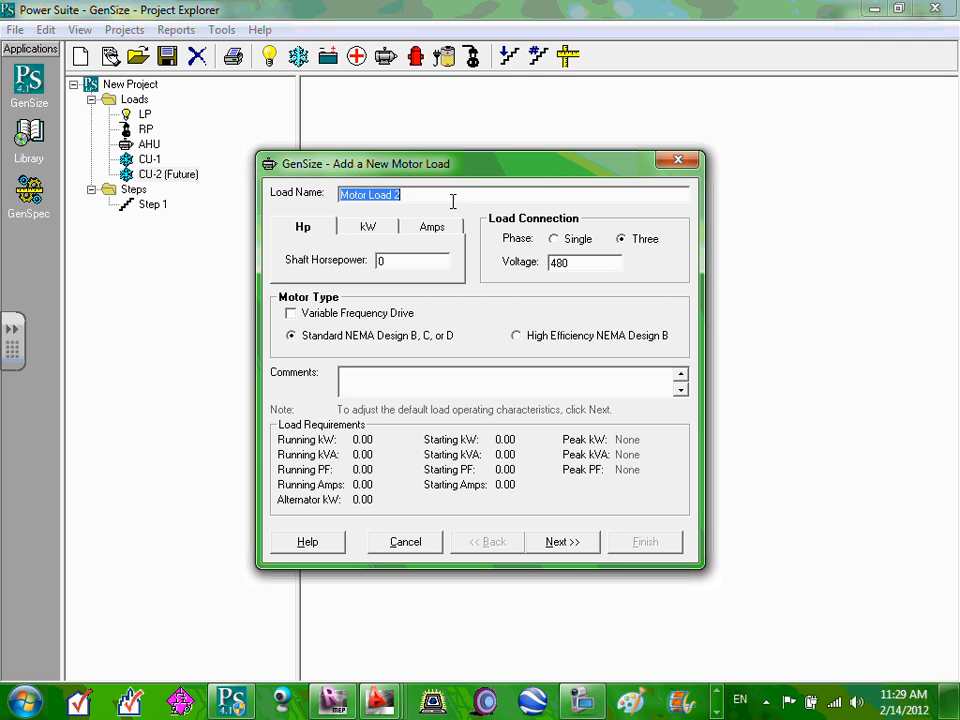
{"action": "type", "text": "P"}
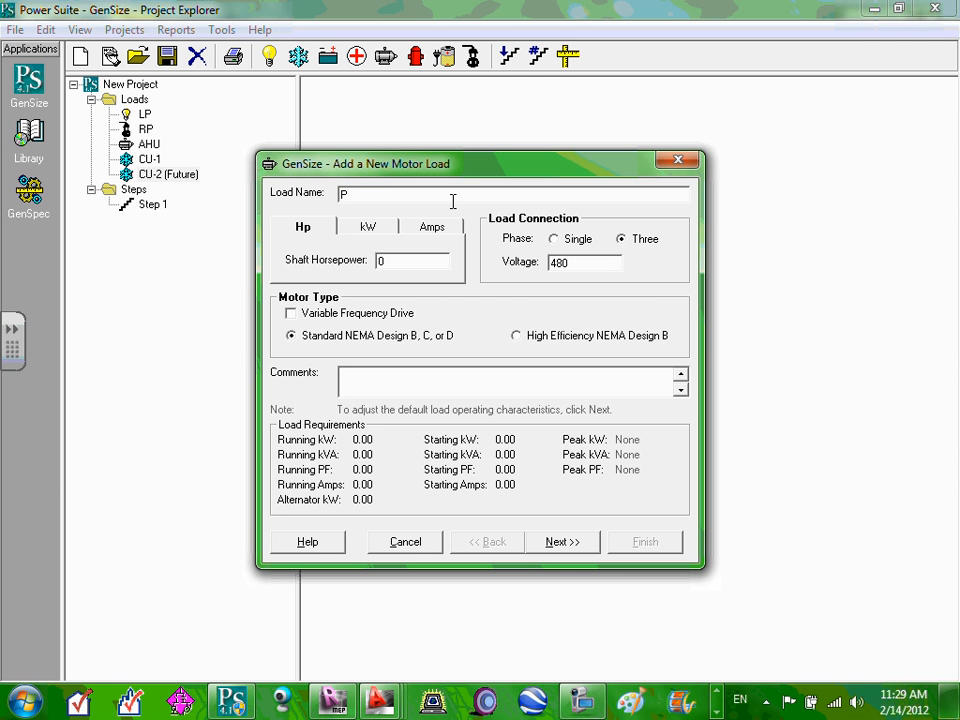
{"action": "key", "text": "BackSpace"}
{"action": "type", "text": "Bp#1"}
{"action": "left_click_drag", "start_coordinate": [391, 260], "coordinate": [362, 251]}
{"action": "type", "text": "2"}
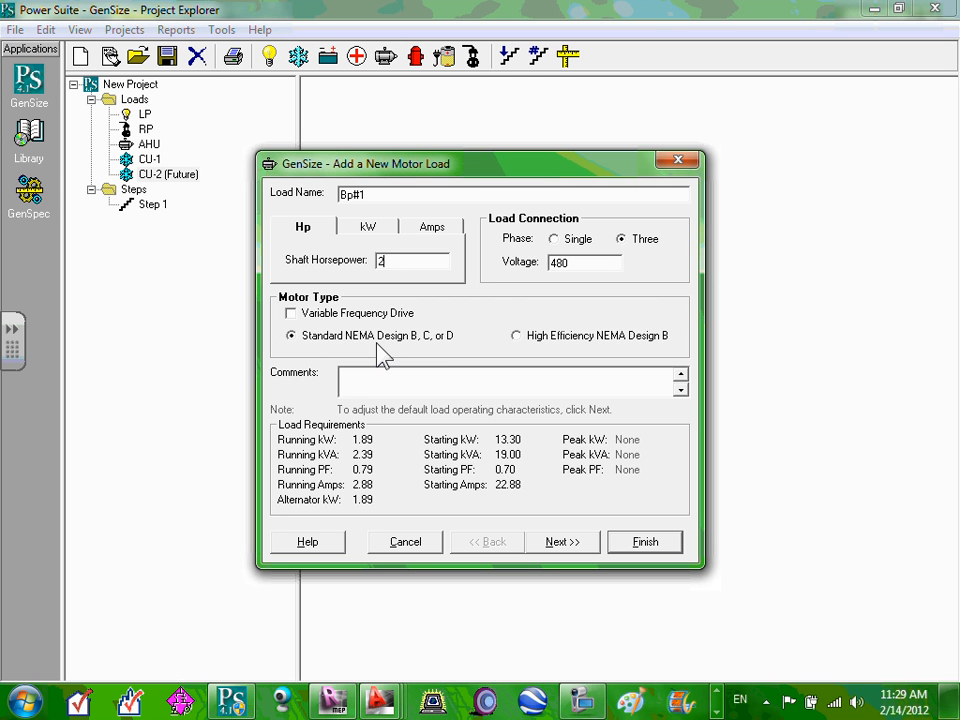
{"action": "left_click", "coordinate": [424, 229]}
{"action": "left_click", "coordinate": [374, 232]}
{"action": "left_click", "coordinate": [322, 232]}
{"action": "left_click", "coordinate": [578, 545]}
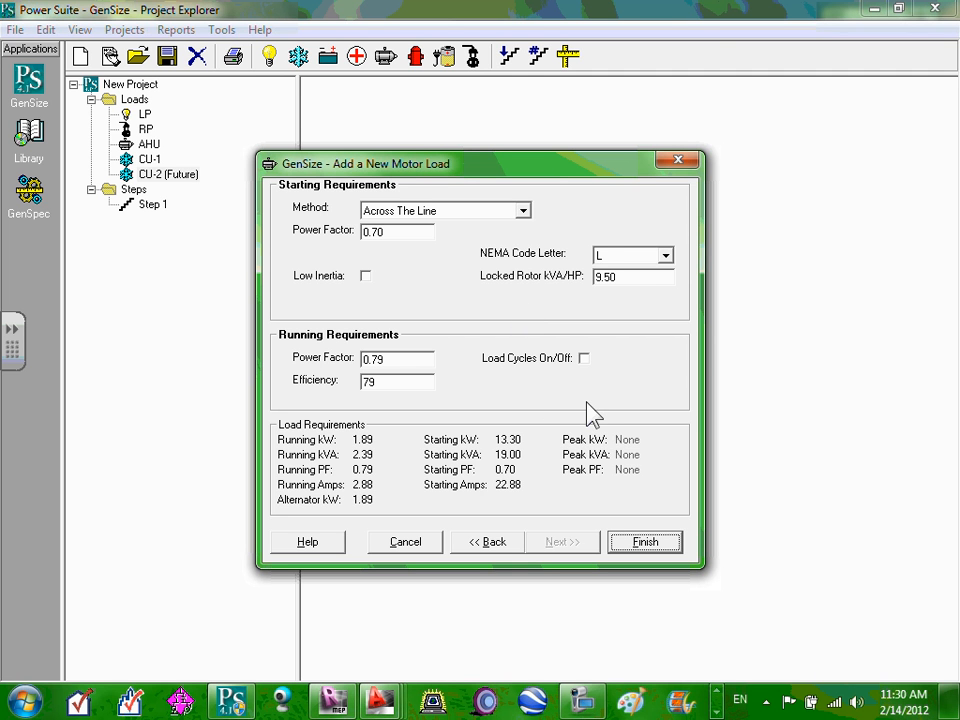
Keep NEMA code L, change Bp#1 to 208 V, keep Across The Line starting, and save it.
{"action": "left_click", "coordinate": [666, 256]}
{"action": "left_click", "coordinate": [666, 256]}
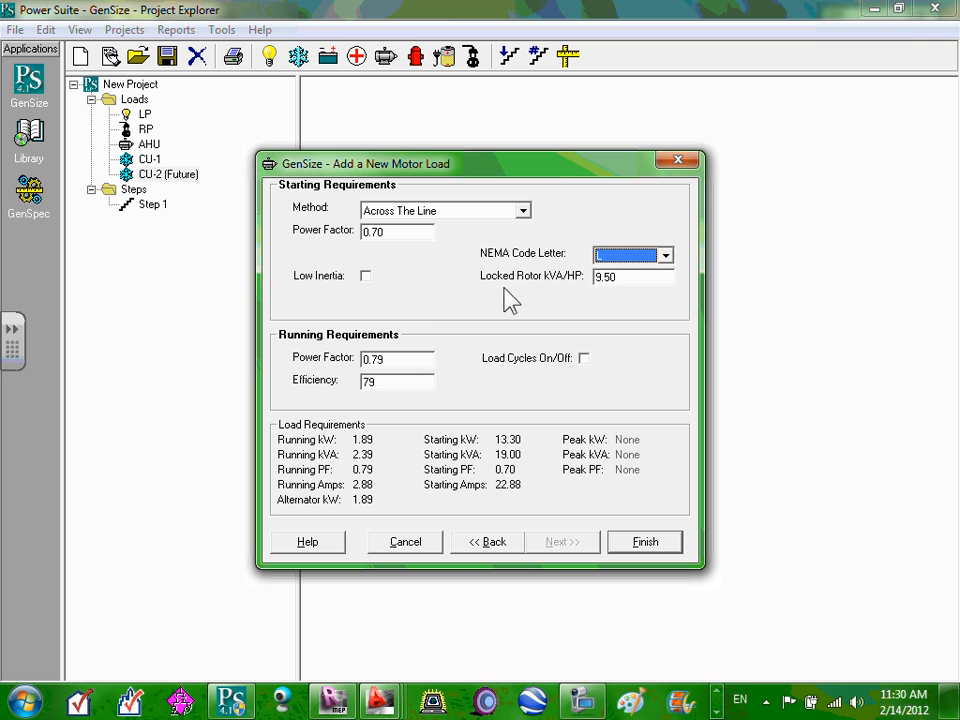
{"action": "left_click", "coordinate": [491, 549]}
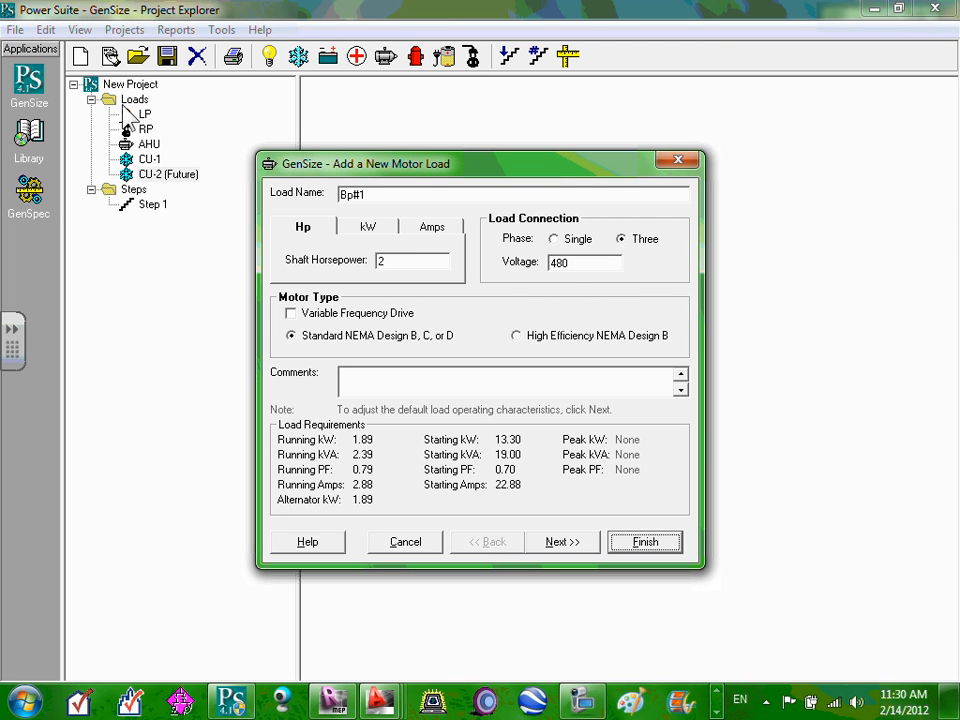
{"action": "double_click", "coordinate": [572, 262]}
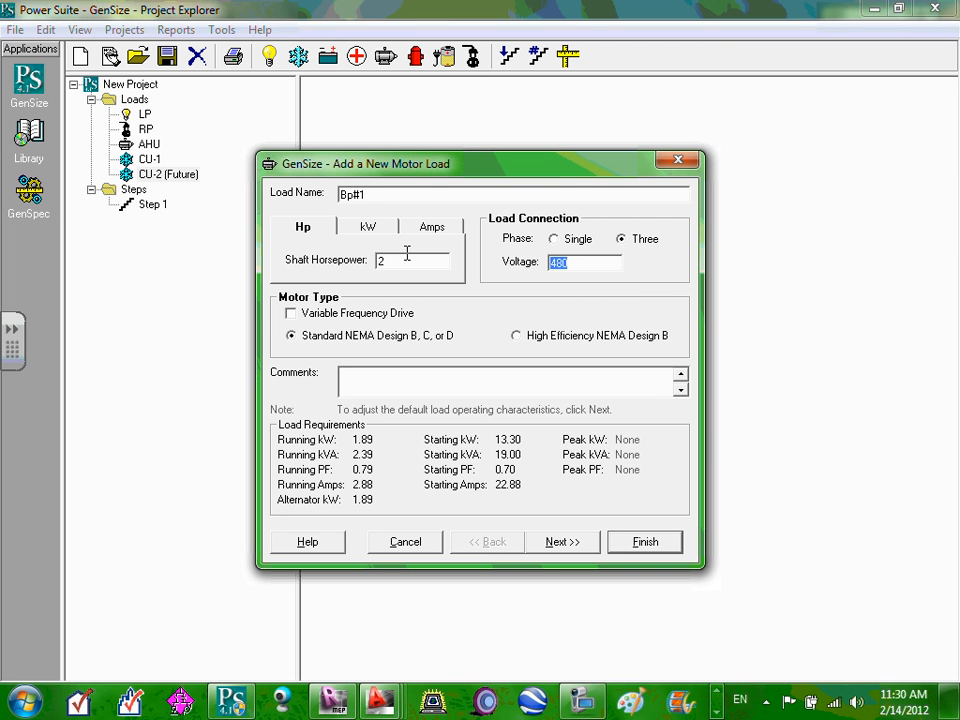
{"action": "type", "text": "208"}
{"action": "left_click", "coordinate": [577, 545]}
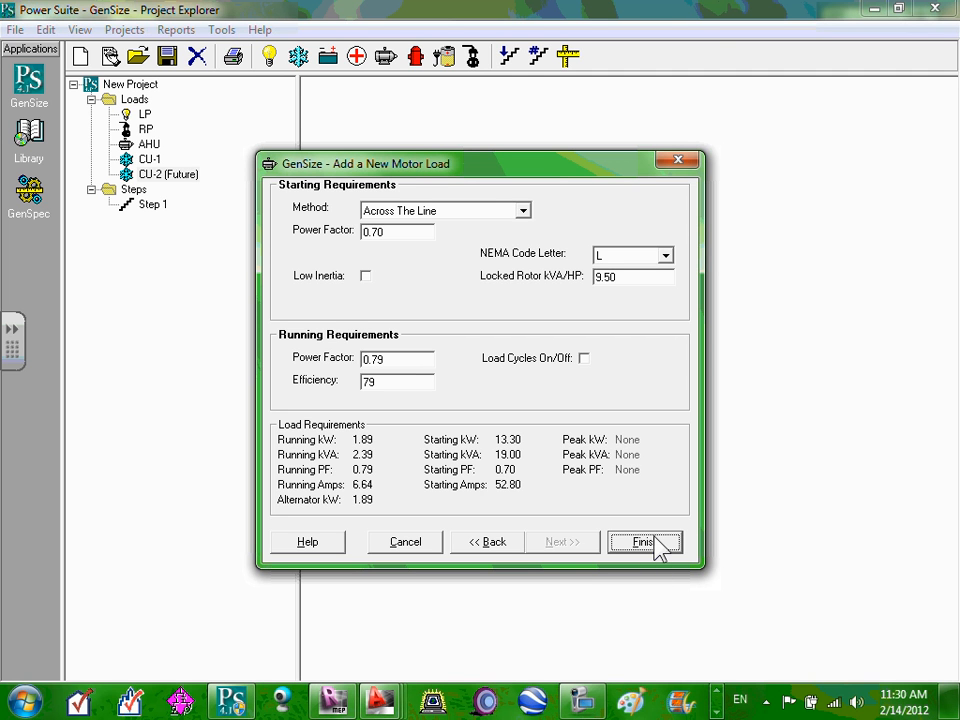
{"action": "left_click", "coordinate": [522, 211]}
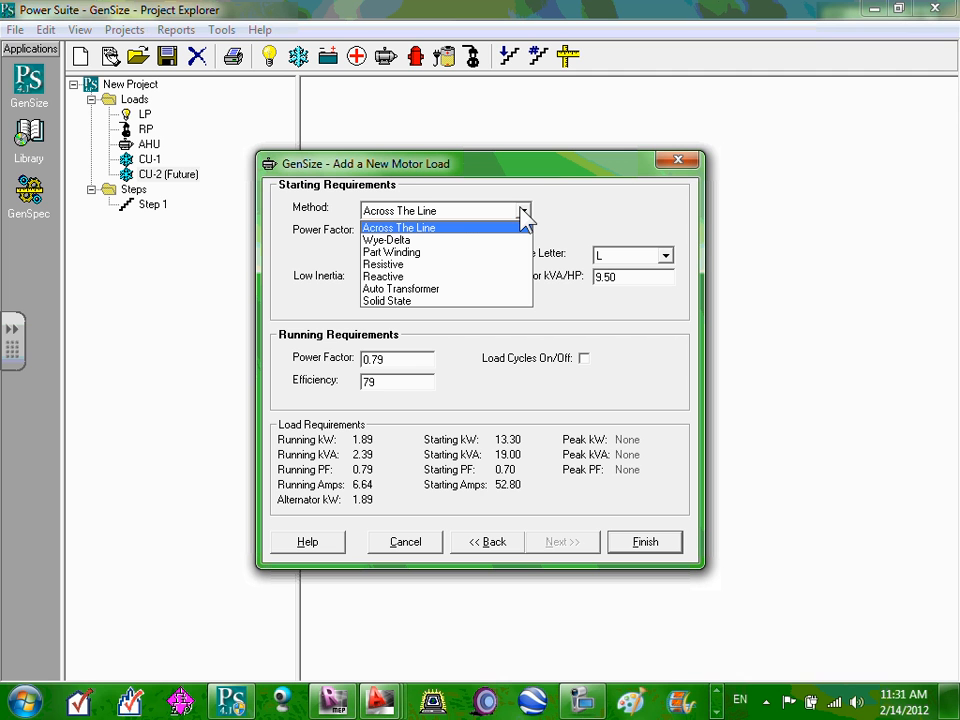
{"action": "left_click", "coordinate": [438, 213]}
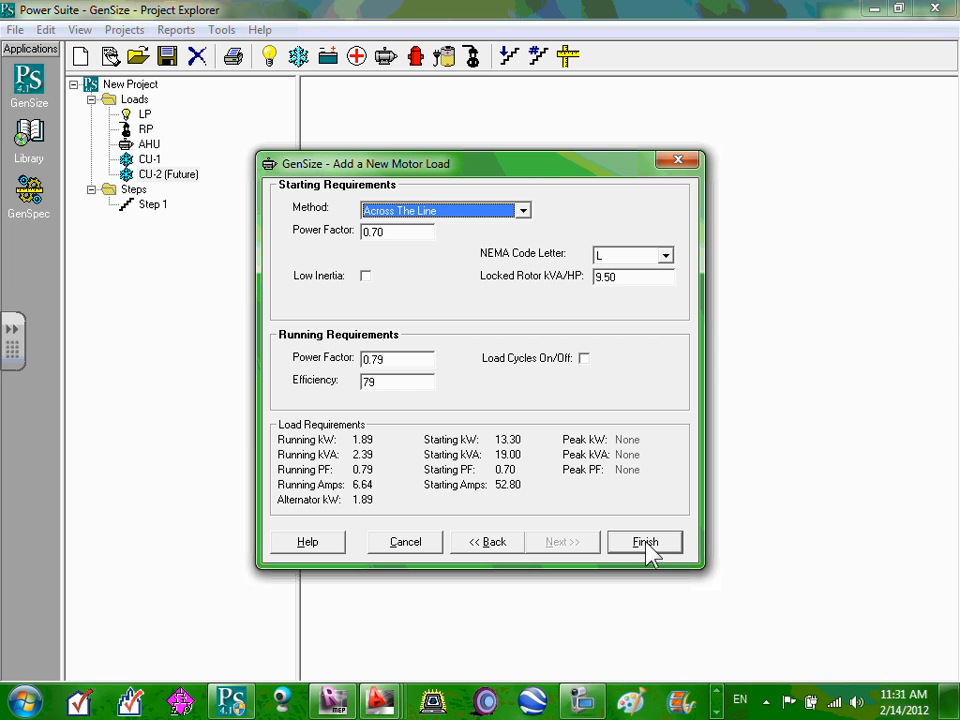
{"action": "left_click", "coordinate": [670, 546]}
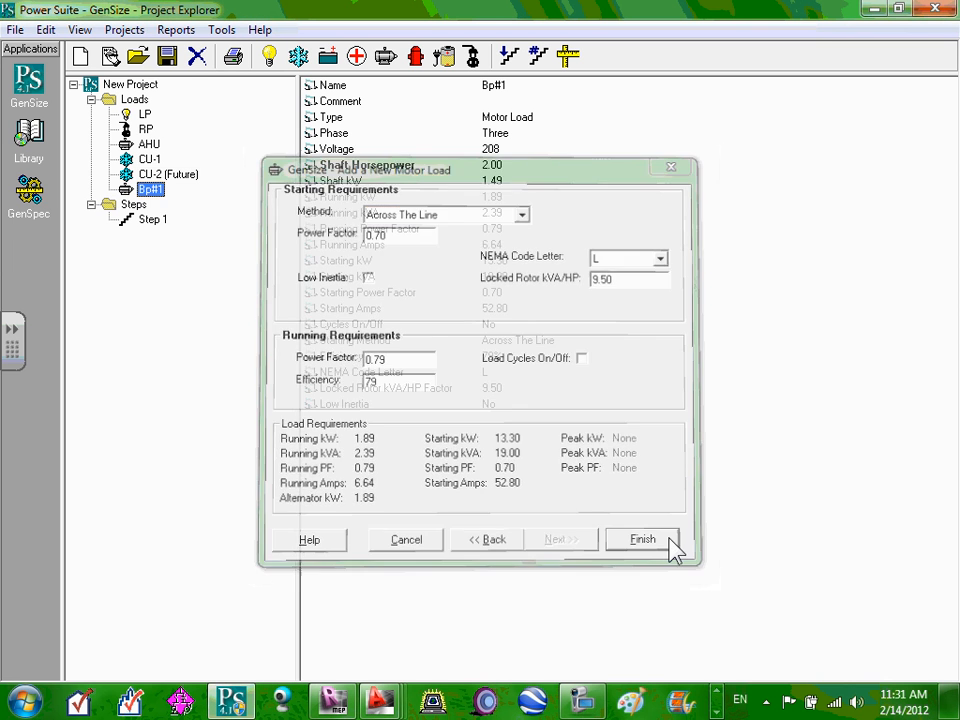
Copy the Bp#1 motor load and paste it into Loads as Motor Load 3.
{"action": "right_click", "coordinate": [158, 203]}
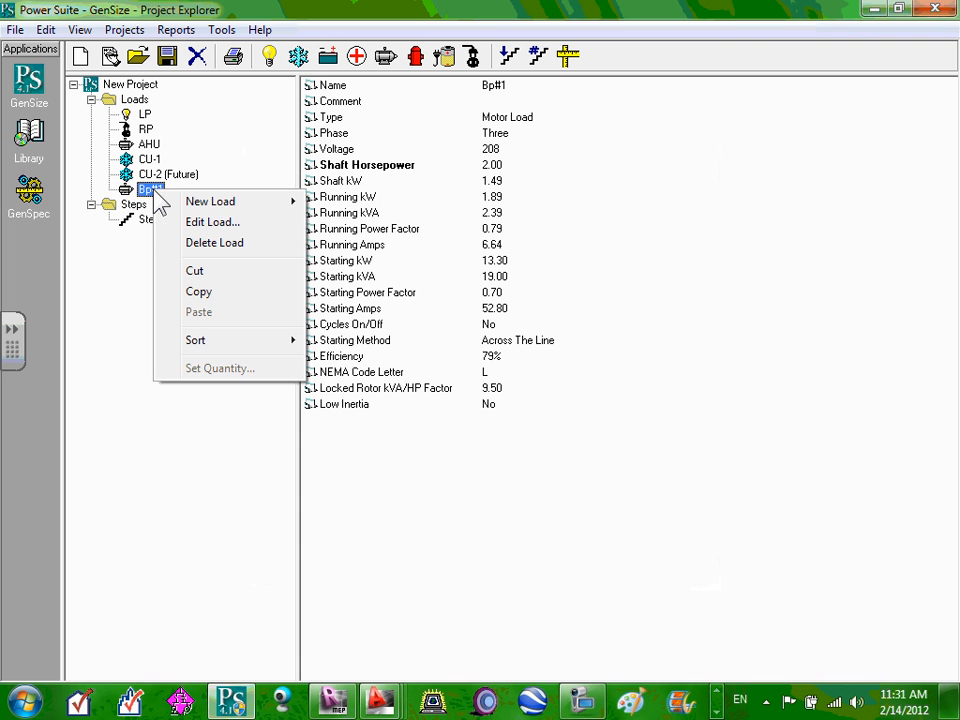
{"action": "mouse_move", "coordinate": [245, 213]}
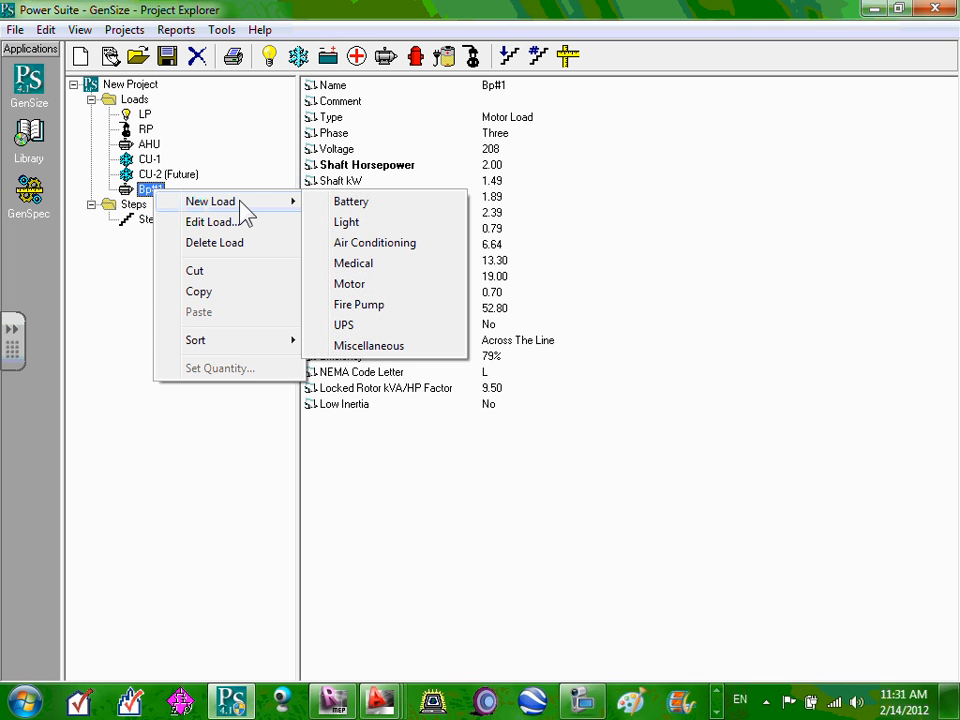
{"action": "left_click", "coordinate": [212, 296]}
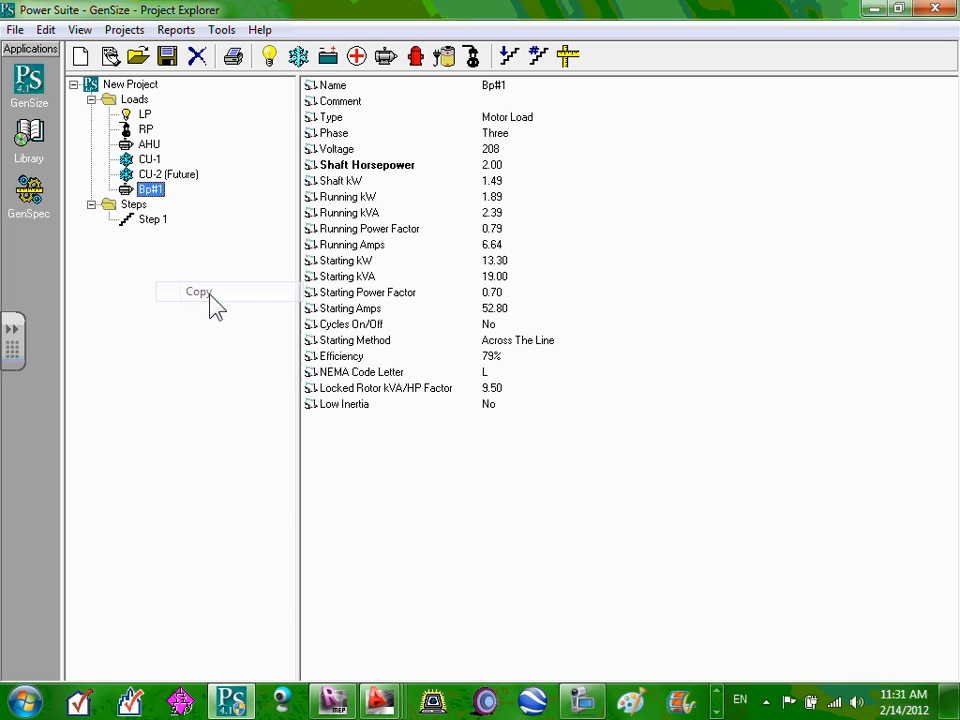
{"action": "left_click", "coordinate": [138, 102]}
{"action": "right_click", "coordinate": [143, 104]}
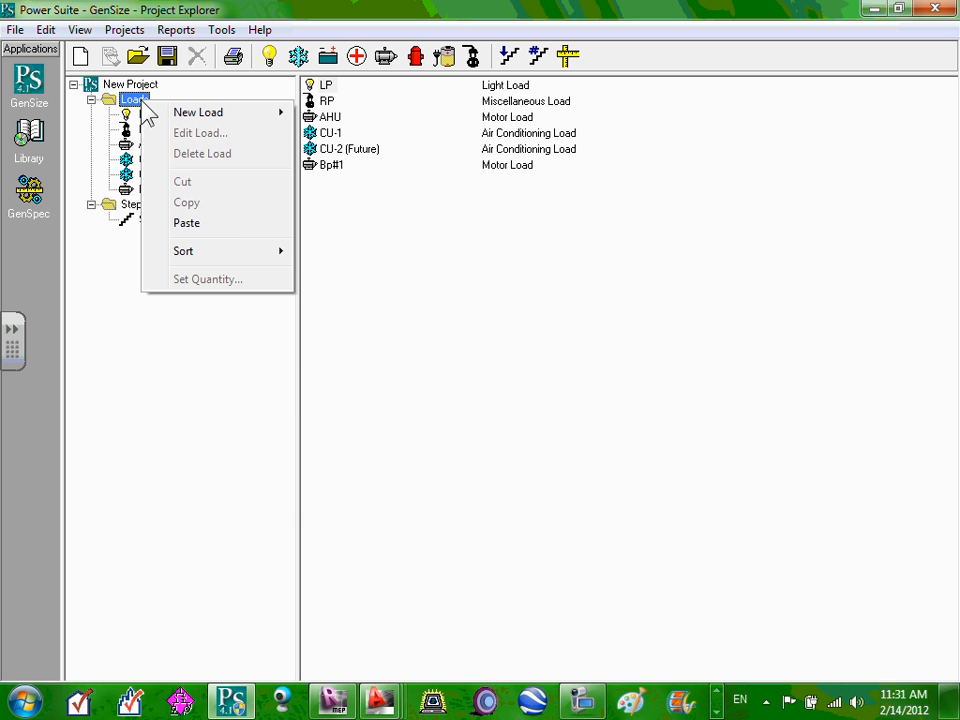
{"action": "left_click", "coordinate": [225, 227]}
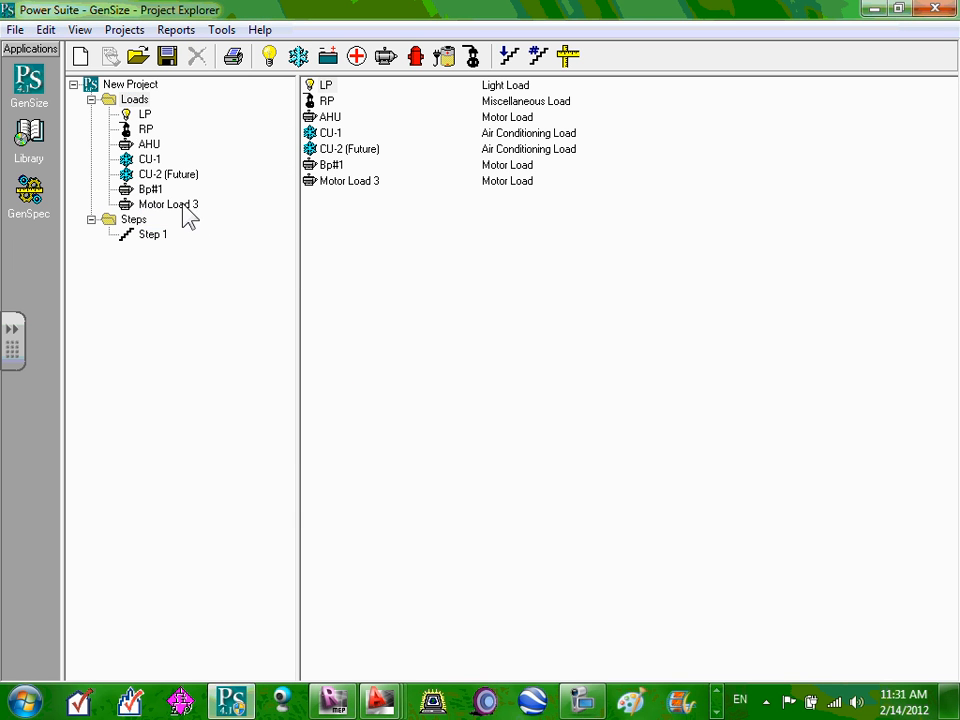
Rename Motor Load 3 to BP#2 and save it.
{"action": "left_click", "coordinate": [183, 205]}
{"action": "right_click", "coordinate": [183, 205]}
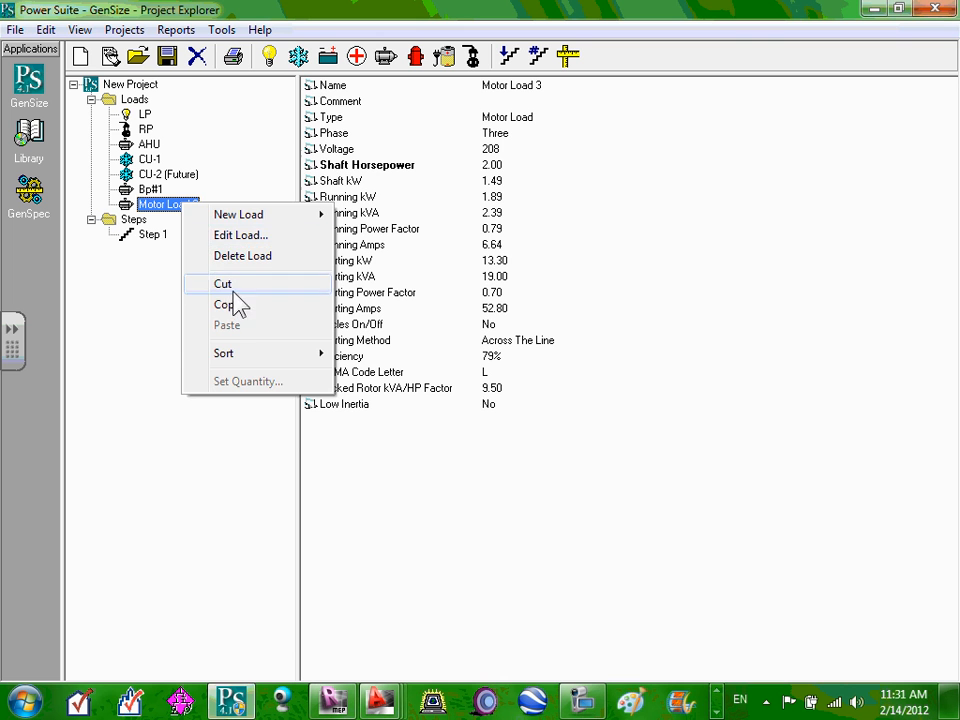
{"action": "left_click", "coordinate": [230, 234]}
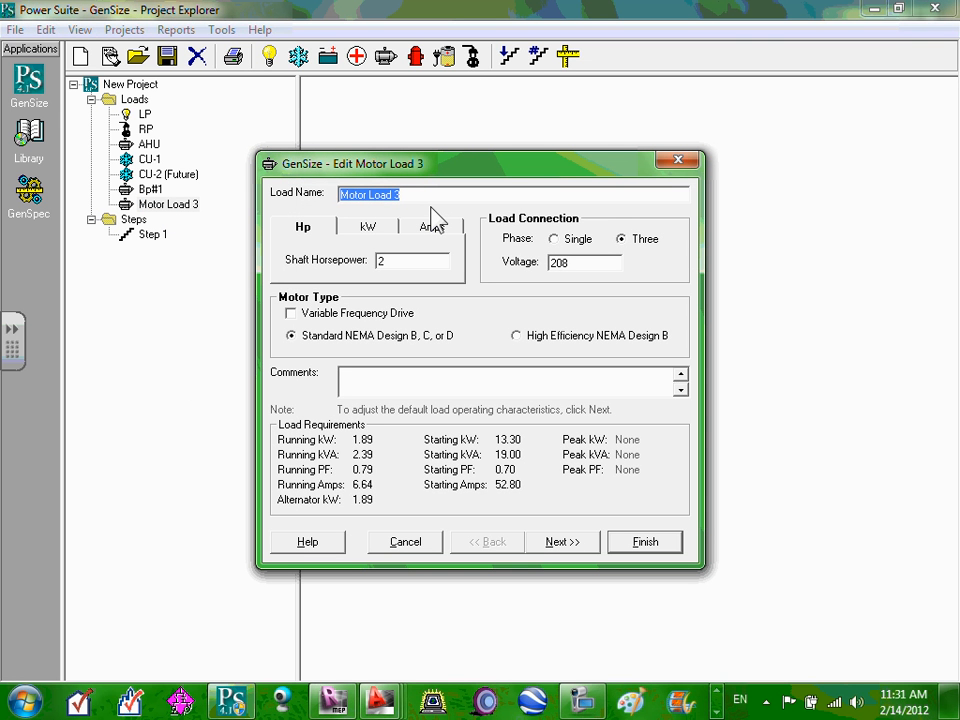
{"action": "type", "text": "BP"}
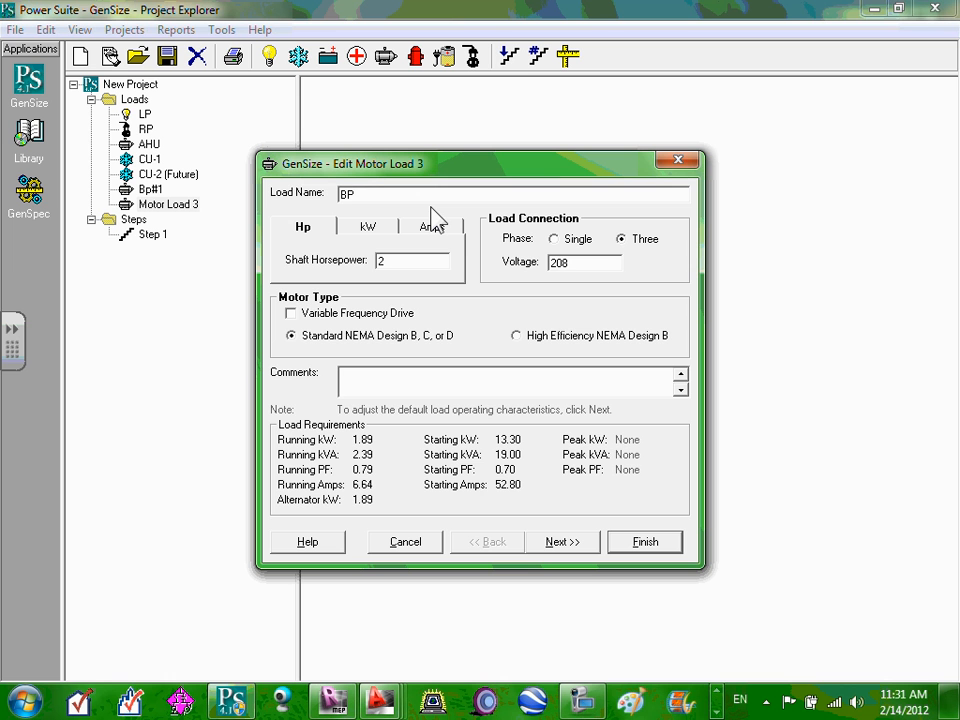
{"action": "type", "text": "#2"}
{"action": "left_click", "coordinate": [653, 542]}
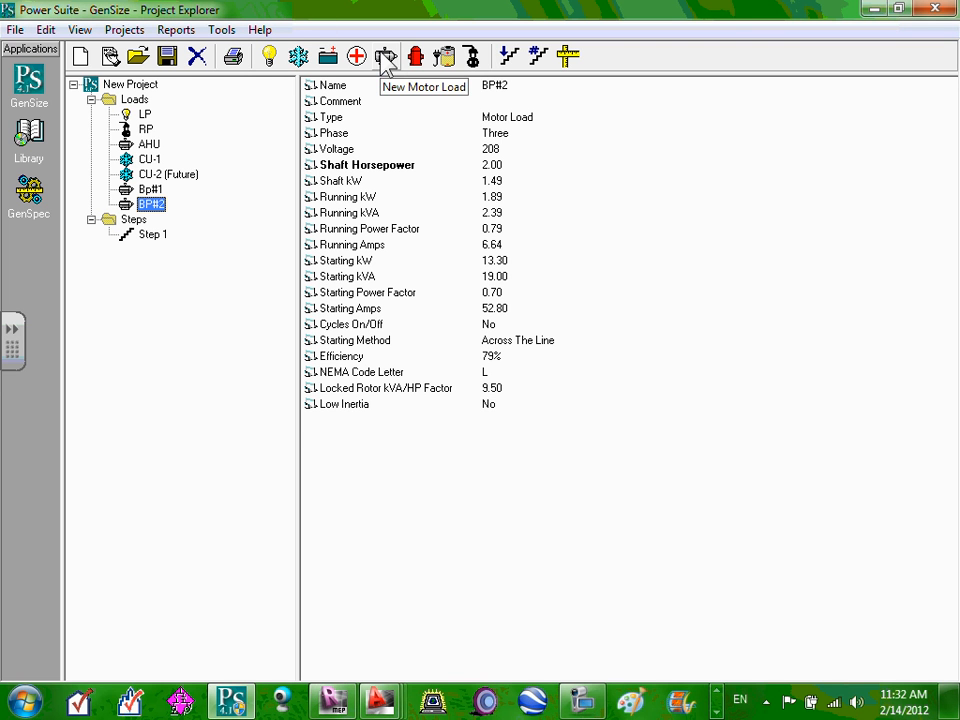
Start a new UPS load and name it UPS#1.
{"action": "left_click", "coordinate": [445, 60]}
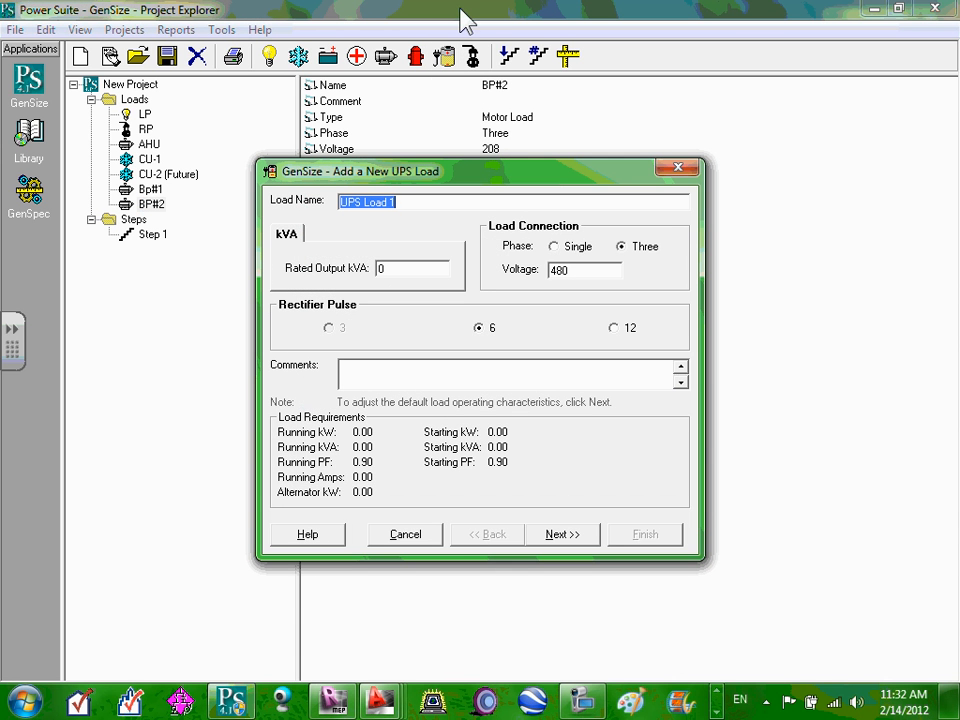
{"action": "left_click", "coordinate": [420, 201]}
{"action": "left_click_drag", "start_coordinate": [420, 201], "coordinate": [364, 197]}
{"action": "key", "text": "BackSpace"}
{"action": "type", "text": "#1"}
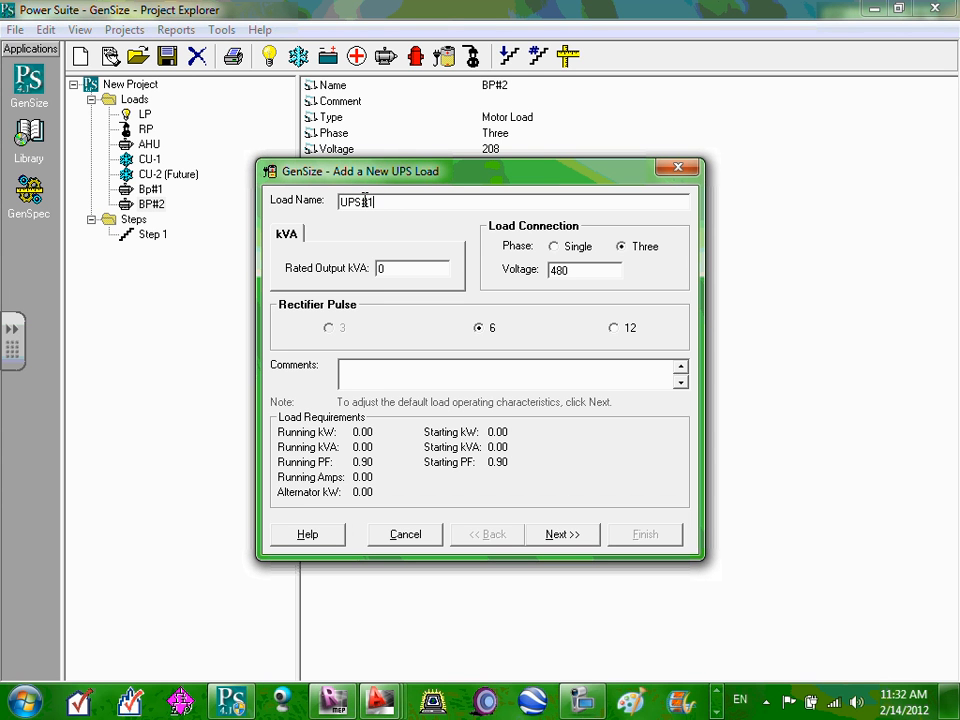
Set UPS#1 to 20 kVA rated output at 208 V and finish adding it.
{"action": "double_click", "coordinate": [422, 268]}
{"action": "type", "text": "20"}
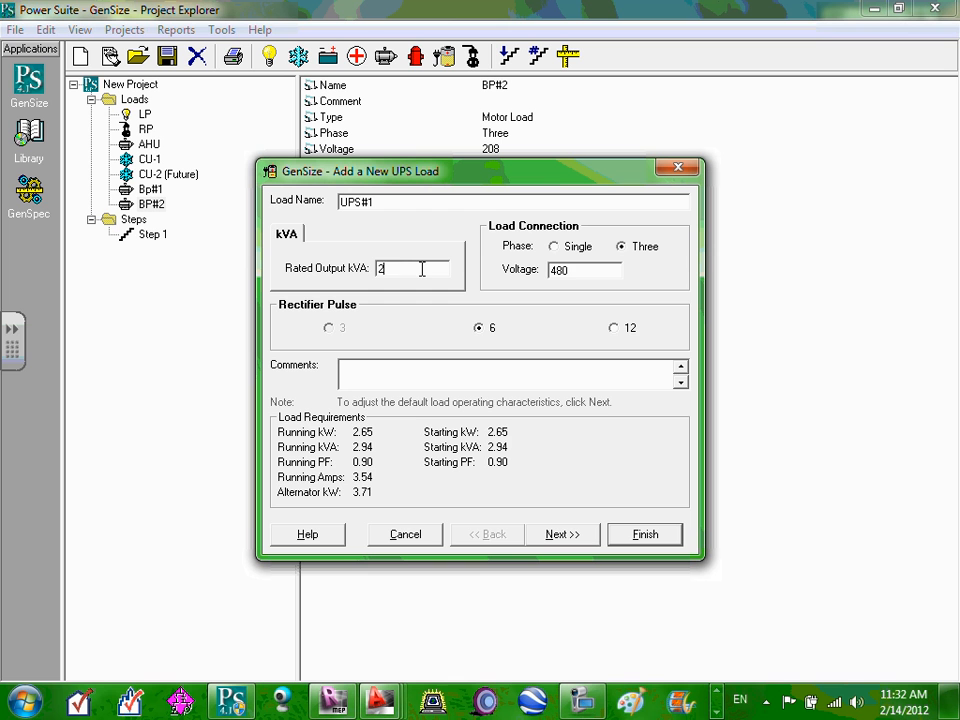
{"action": "double_click", "coordinate": [589, 270]}
{"action": "type", "text": "208"}
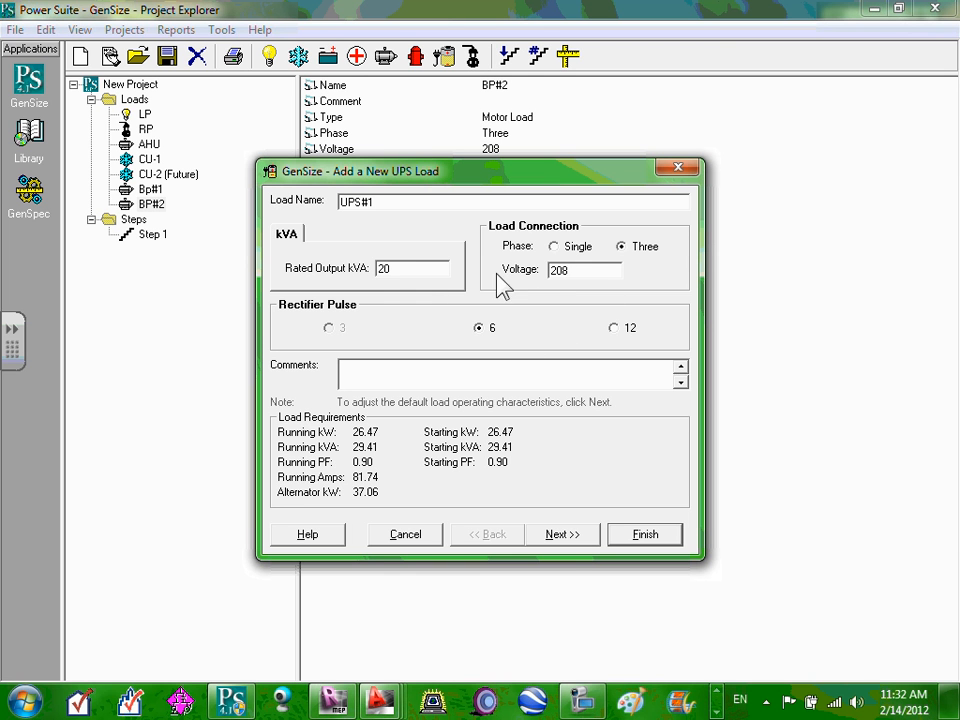
{"action": "double_click", "coordinate": [438, 268]}
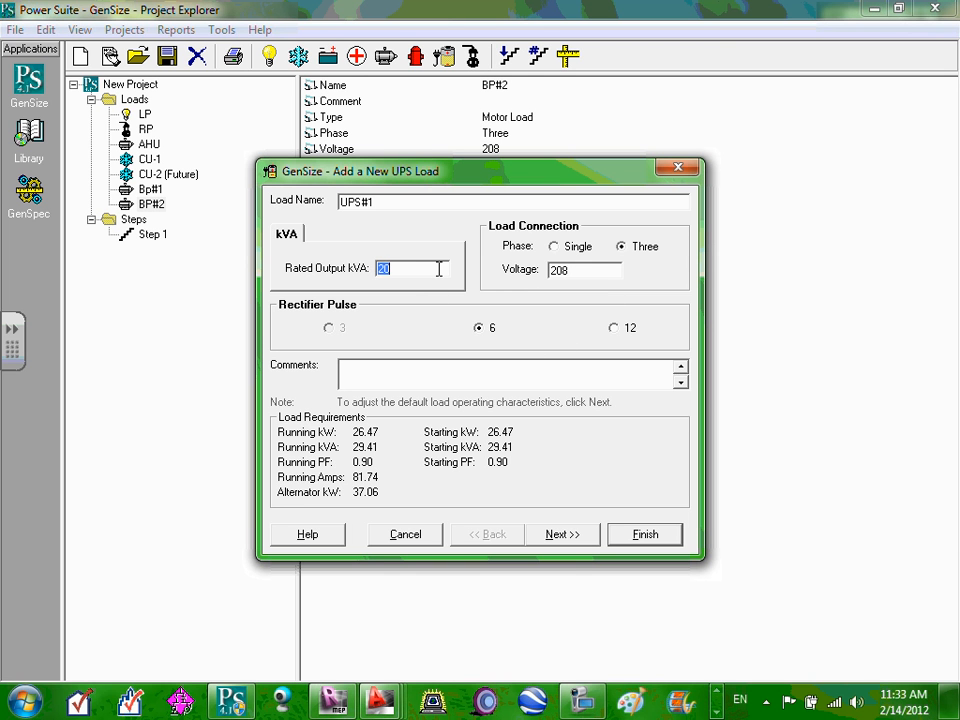
{"action": "left_click", "coordinate": [567, 532]}
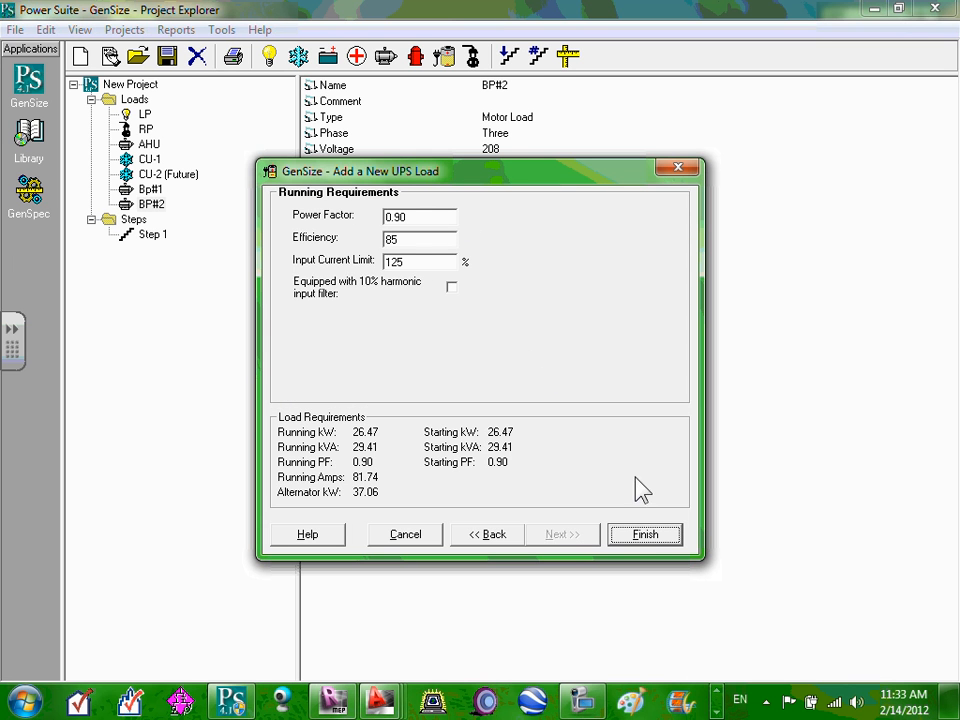
{"action": "left_click", "coordinate": [646, 537]}
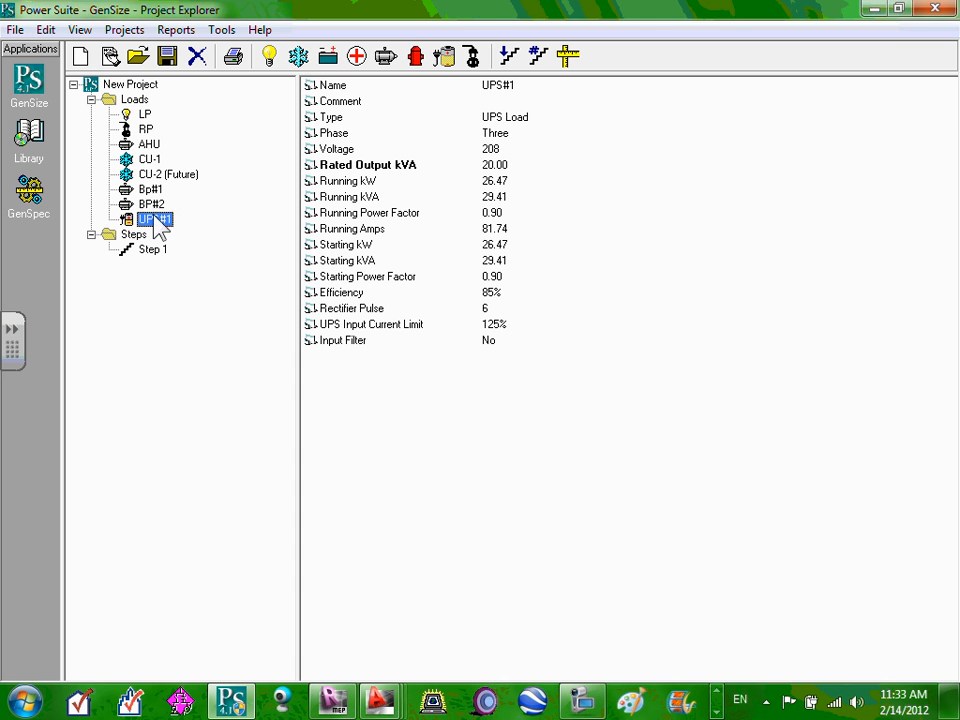
Delete the UPS#1 load from the project and confirm the removal.
{"action": "right_click", "coordinate": [156, 219]}
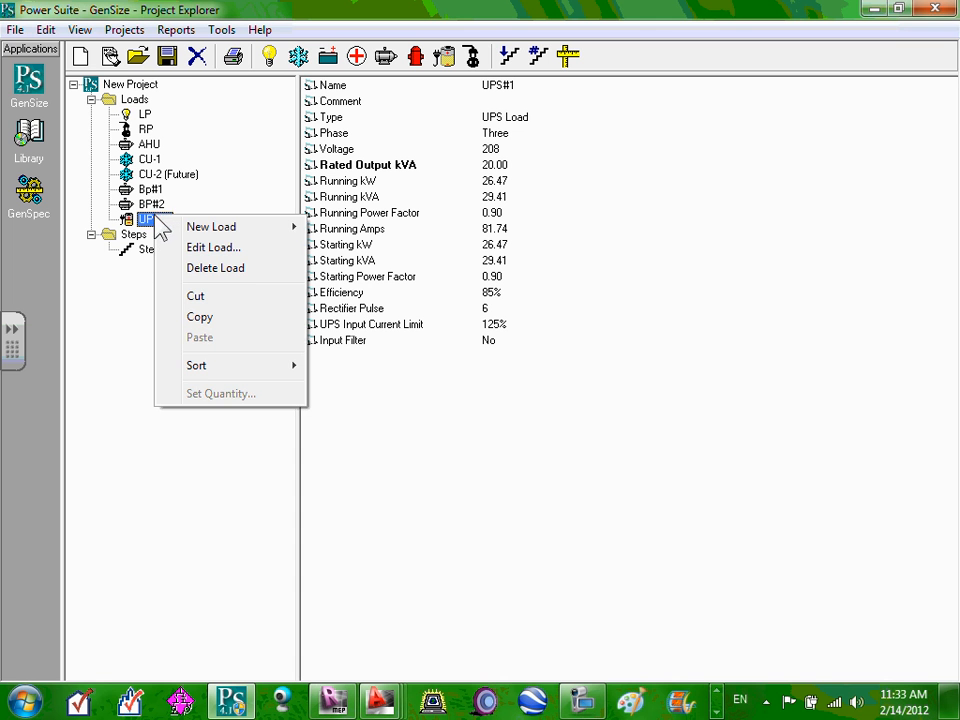
{"action": "left_click", "coordinate": [230, 268]}
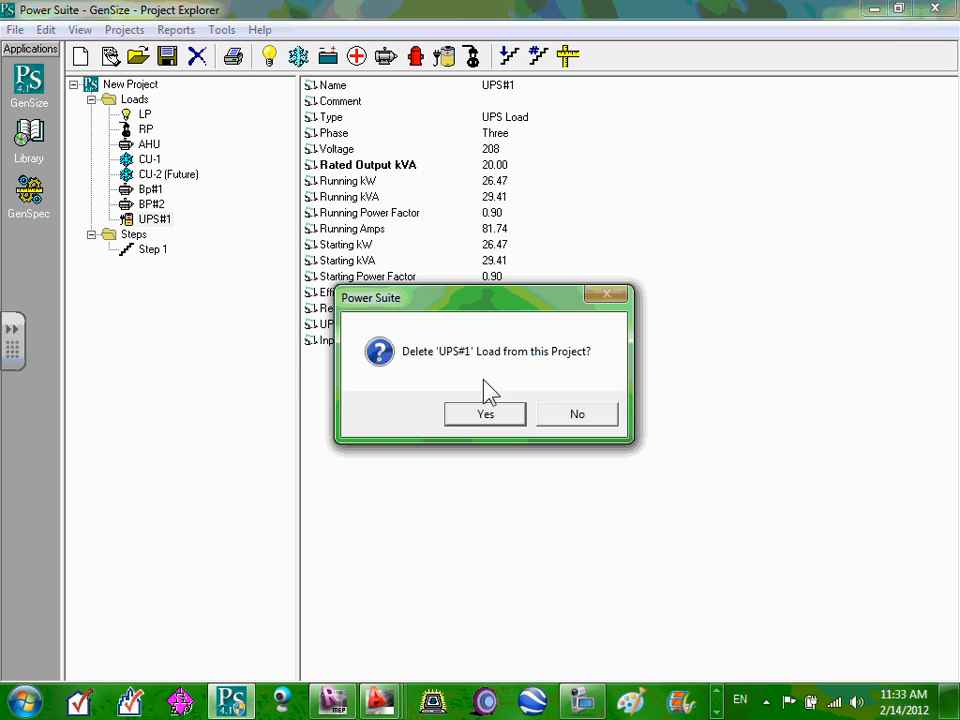
{"action": "left_click", "coordinate": [505, 416]}
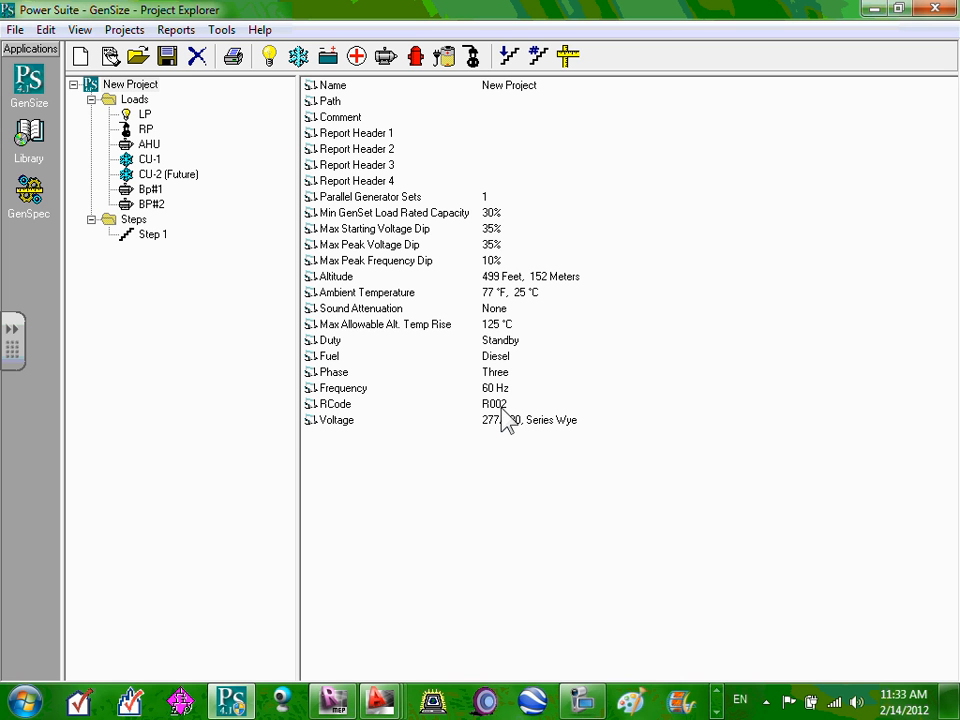
Review the RP and CU-2 (Future) load settings unchanged, then show the Steps folder with Step 1.
{"action": "left_click", "coordinate": [130, 102]}
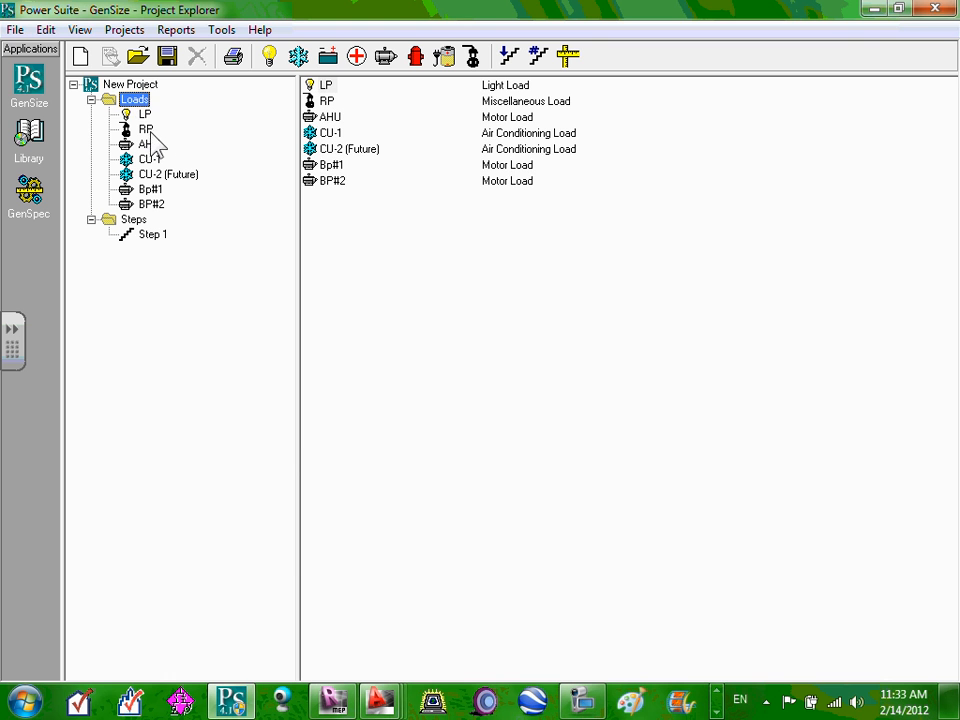
{"action": "double_click", "coordinate": [148, 131]}
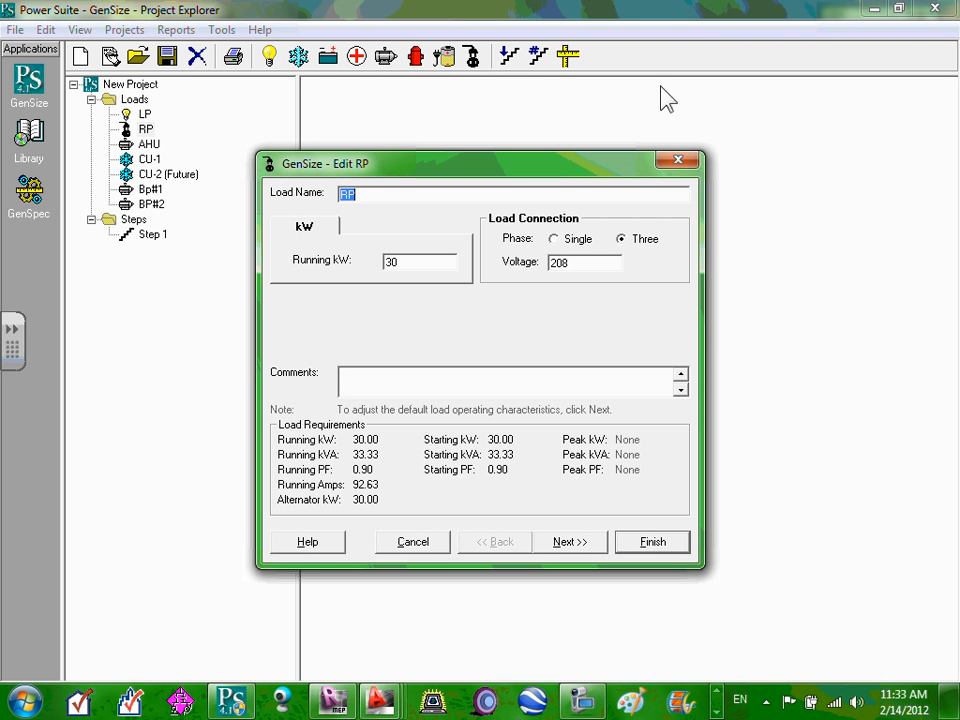
{"action": "left_click", "coordinate": [677, 164]}
{"action": "double_click", "coordinate": [162, 175]}
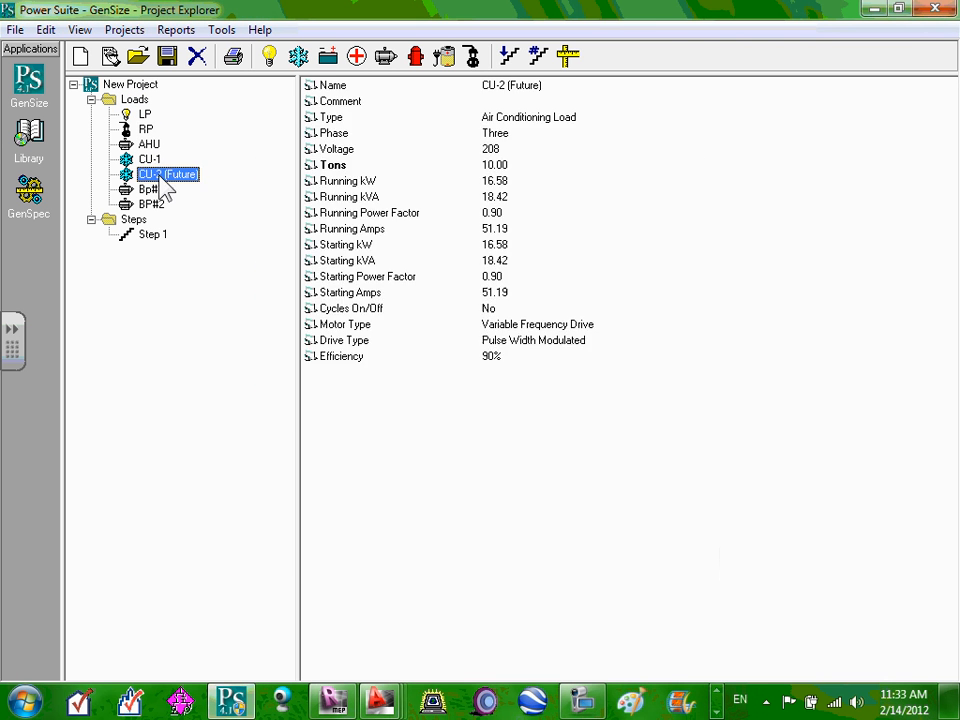
{"action": "left_click", "coordinate": [677, 161]}
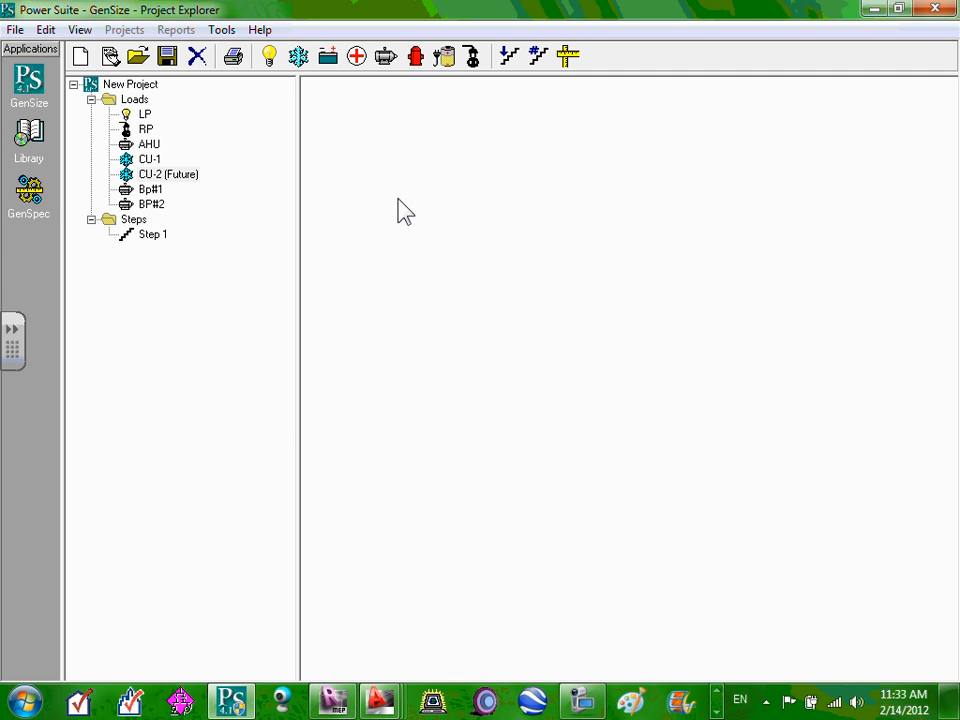
{"action": "left_click", "coordinate": [157, 231]}
{"action": "left_click", "coordinate": [131, 220]}
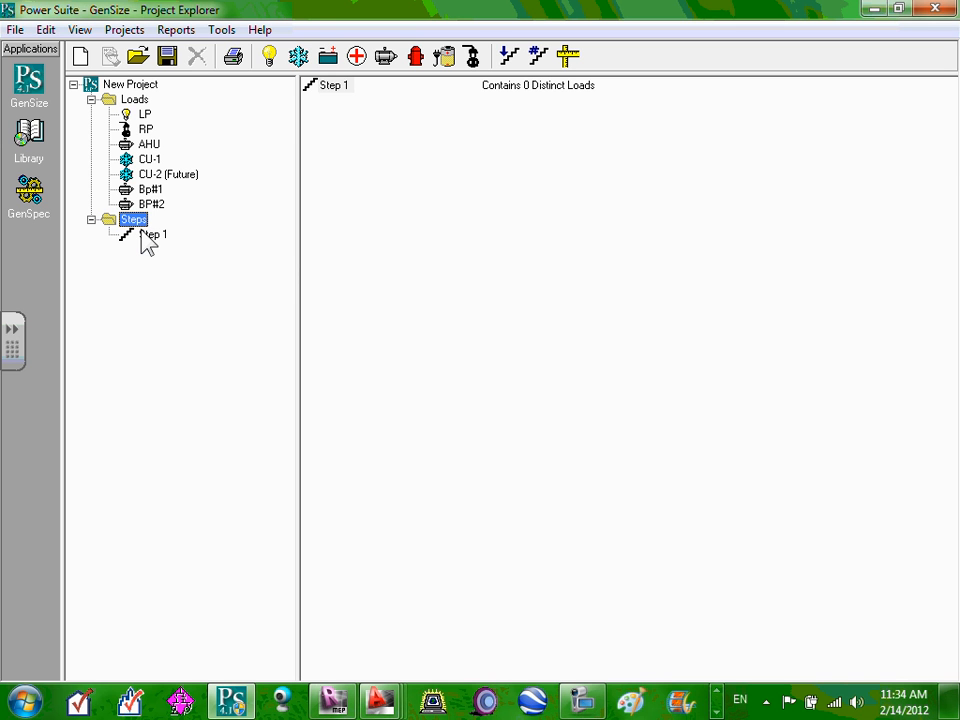
Check the LP and BP#2 loads, then assign LP and RP to Step 1.
{"action": "left_click", "coordinate": [145, 115]}
{"action": "left_click", "coordinate": [152, 205]}
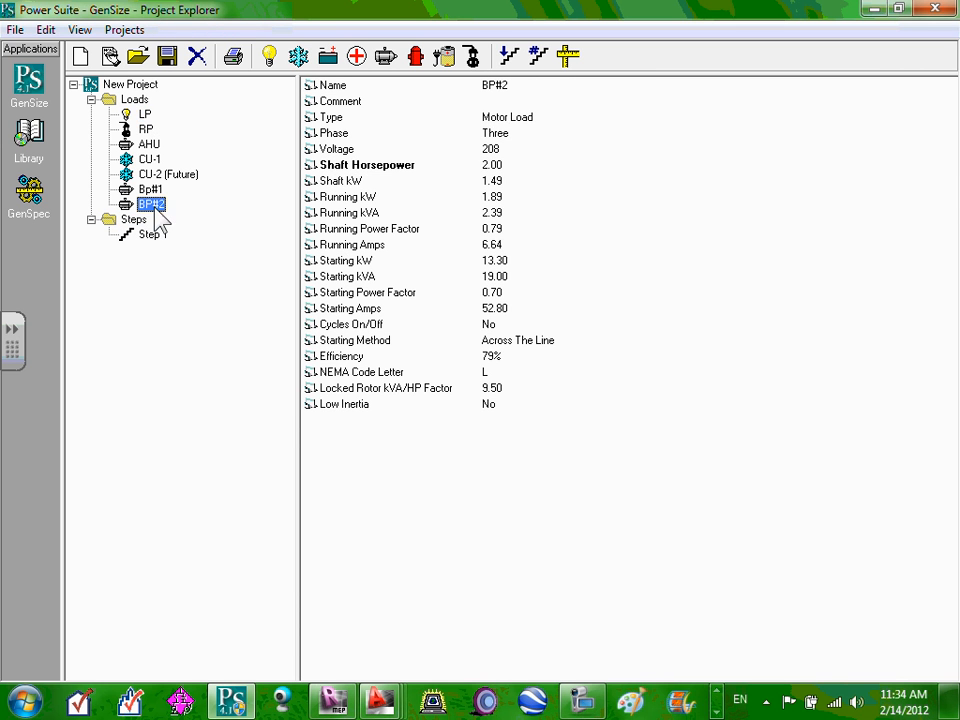
{"action": "left_click", "coordinate": [145, 115]}
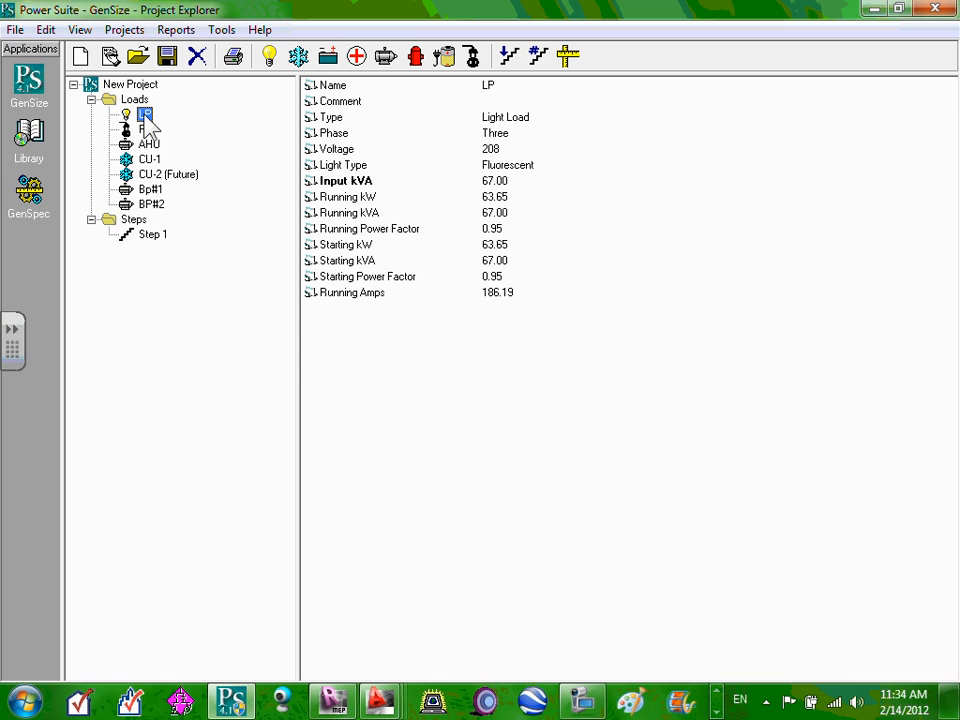
{"action": "left_click_drag", "start_coordinate": [146, 118], "coordinate": [150, 242]}
{"action": "left_click", "coordinate": [514, 414]}
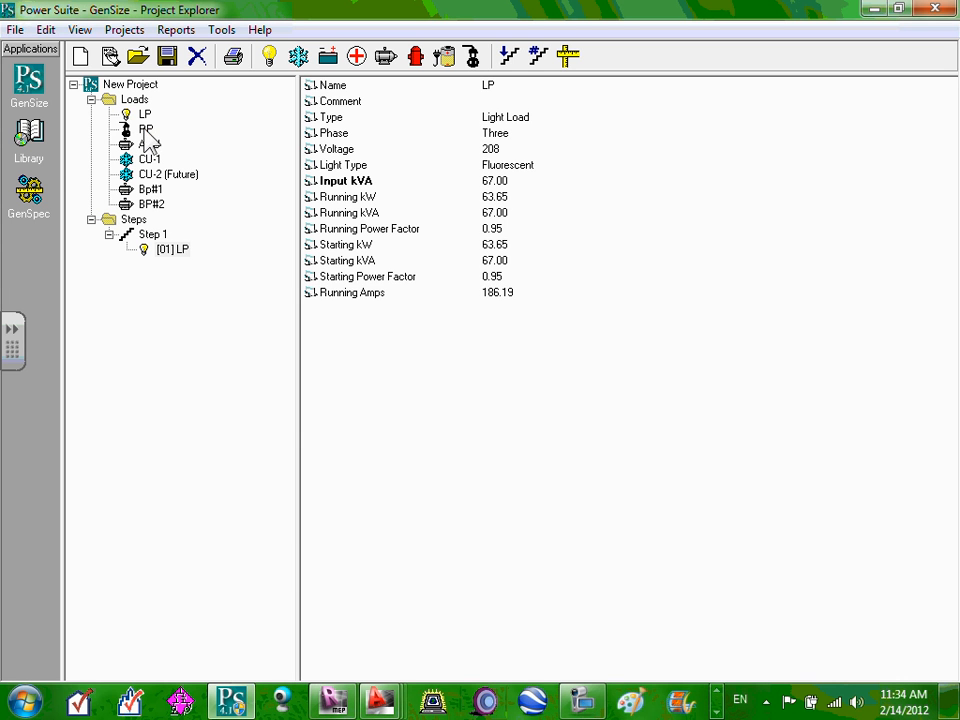
{"action": "left_click_drag", "start_coordinate": [122, 130], "coordinate": [157, 137]}
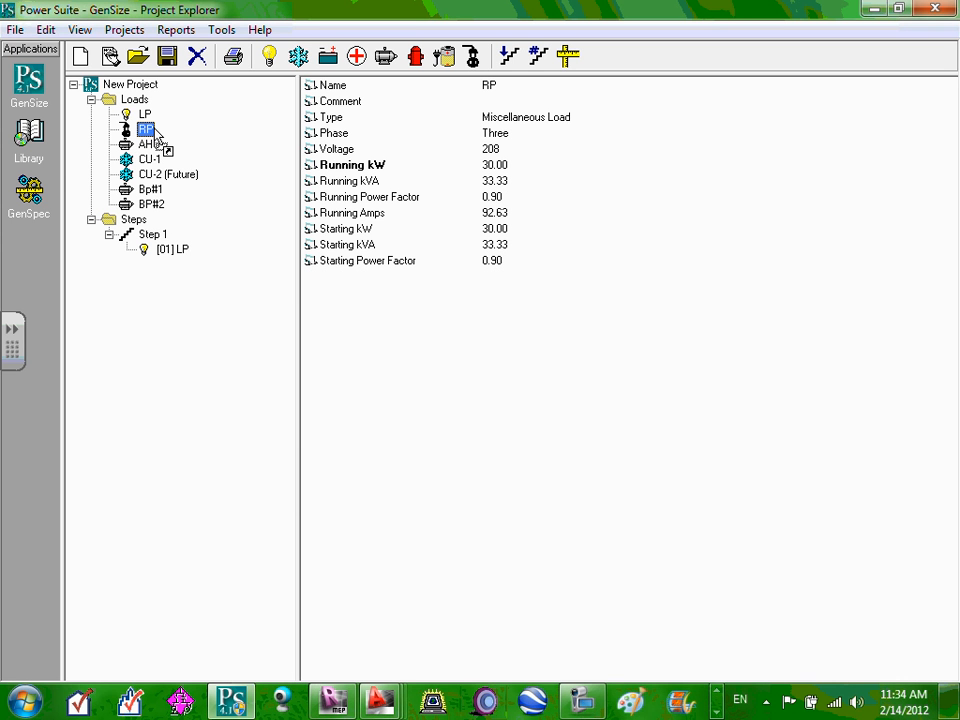
{"action": "left_click_drag", "start_coordinate": [155, 134], "coordinate": [163, 241]}
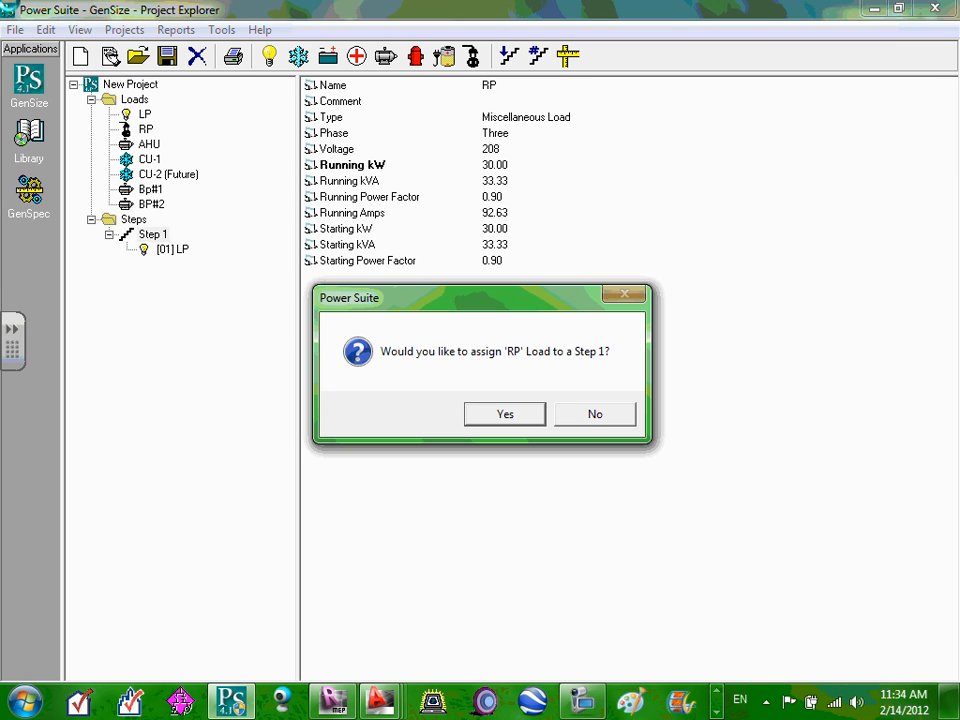
{"action": "left_click", "coordinate": [486, 421]}
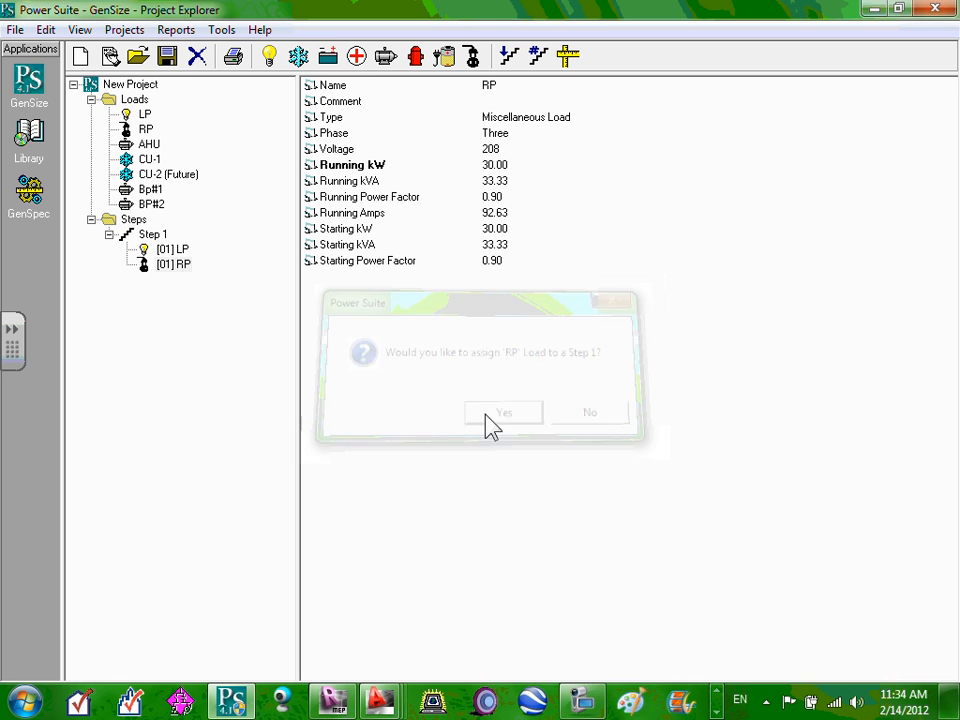
Assign AHU, CU-1, CU-2 (Future), Bp#1 and BP#2 to Step 1, confirming each.
{"action": "left_click_drag", "start_coordinate": [148, 147], "coordinate": [142, 241]}
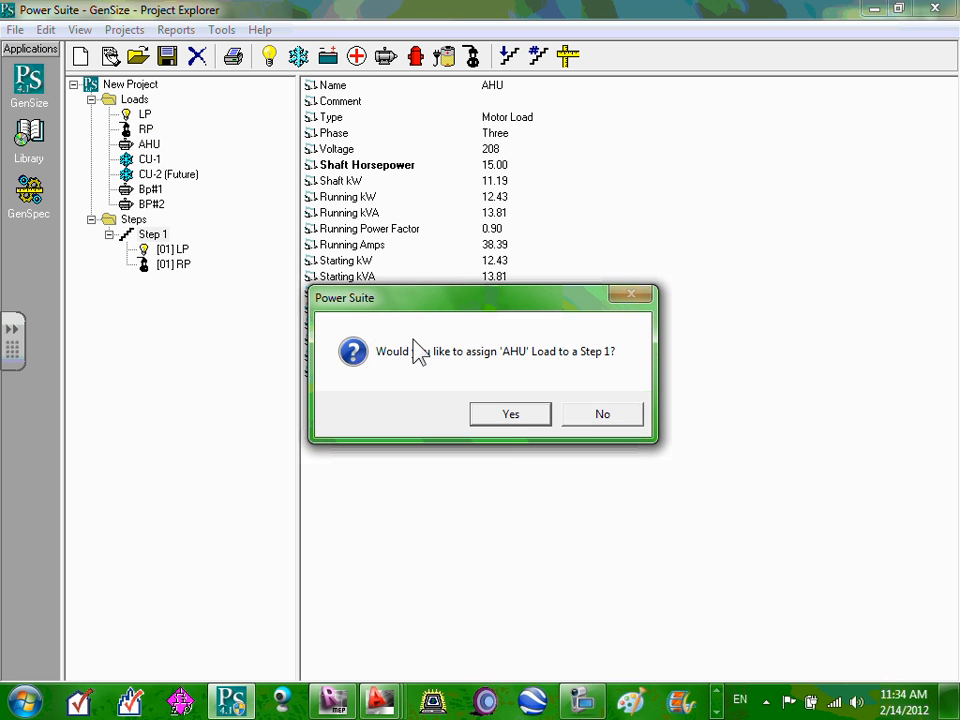
{"action": "left_click", "coordinate": [510, 414]}
{"action": "left_click_drag", "start_coordinate": [124, 164], "coordinate": [165, 240]}
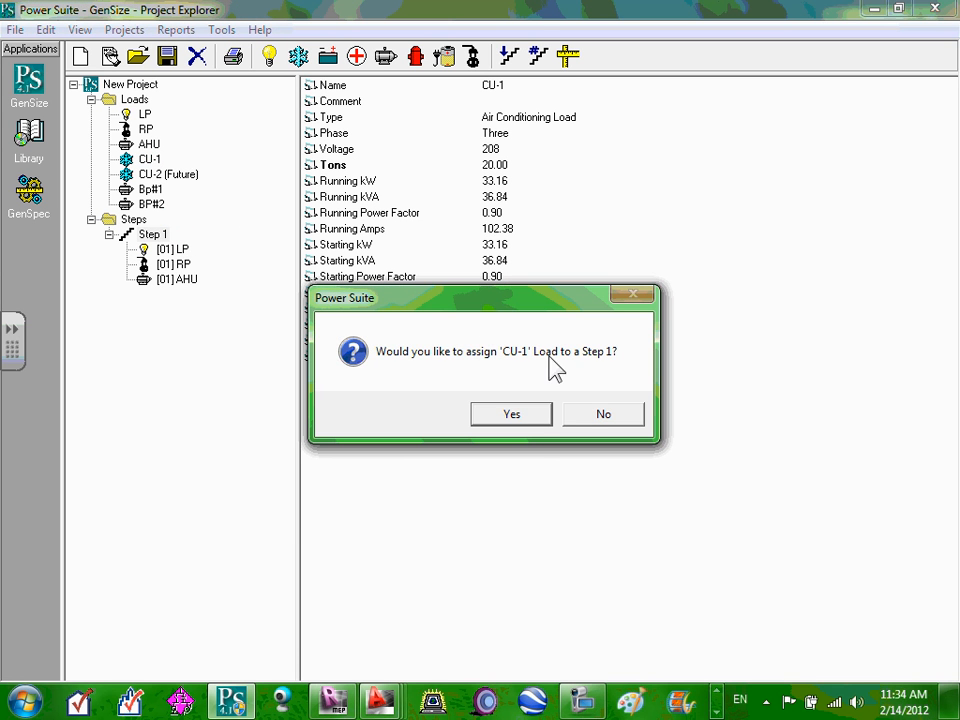
{"action": "left_click", "coordinate": [508, 414]}
{"action": "left_click_drag", "start_coordinate": [185, 174], "coordinate": [160, 240]}
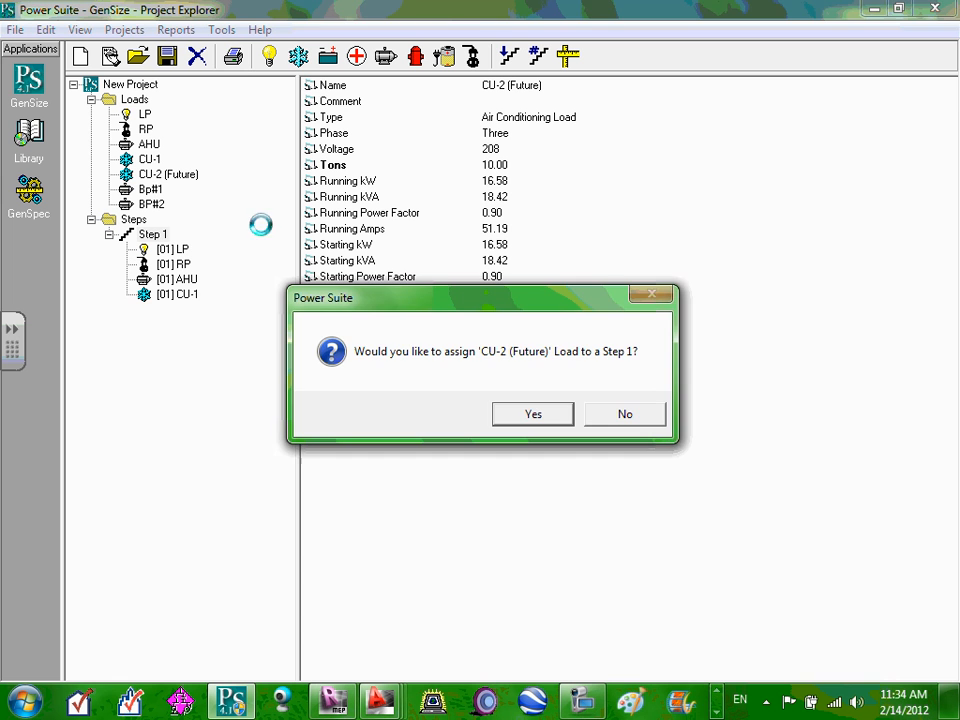
{"action": "left_click", "coordinate": [529, 416]}
{"action": "left_click_drag", "start_coordinate": [148, 190], "coordinate": [168, 243]}
{"action": "left_click", "coordinate": [543, 422]}
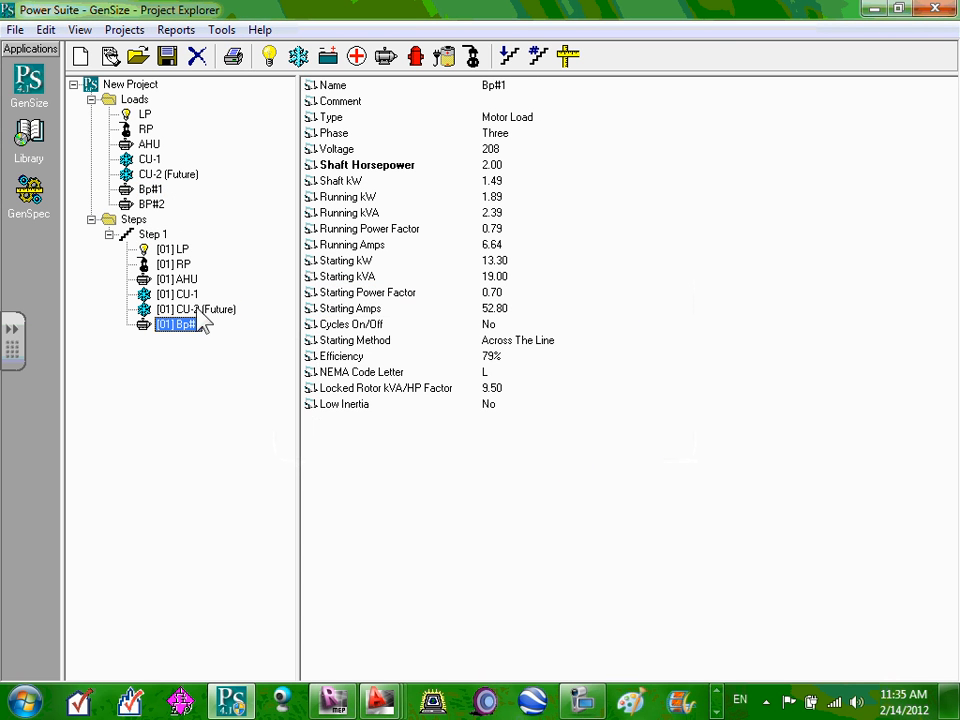
{"action": "left_click_drag", "start_coordinate": [145, 205], "coordinate": [152, 234]}
{"action": "left_click", "coordinate": [506, 418]}
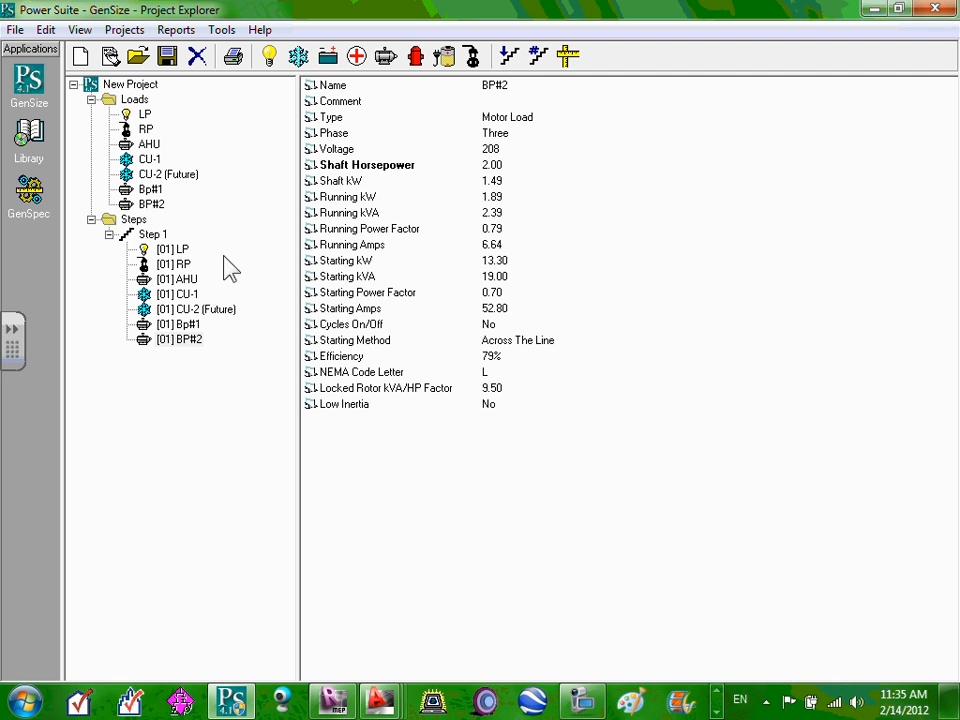
{"action": "left_click", "coordinate": [158, 236]}
{"action": "double_click", "coordinate": [165, 238]}
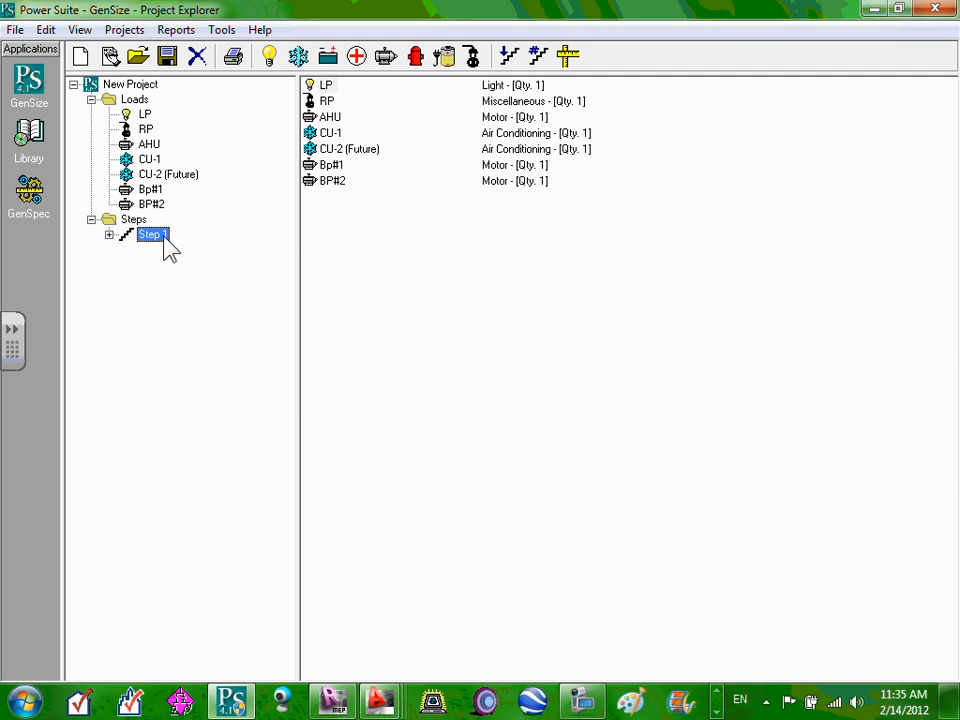
{"action": "left_click", "coordinate": [109, 234]}
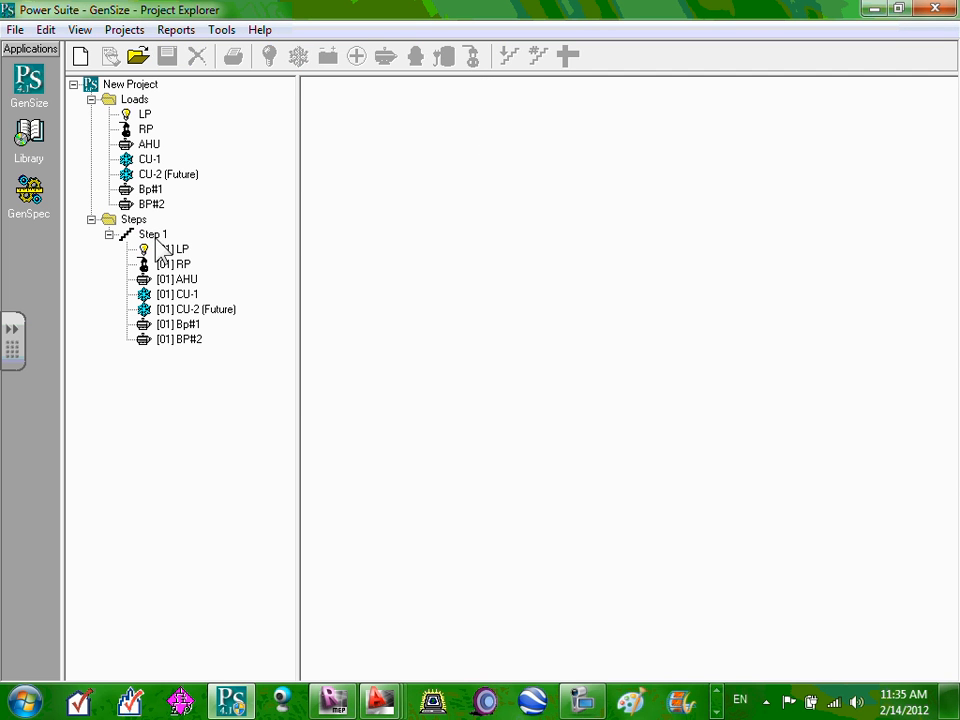
{"action": "right_click", "coordinate": [156, 241]}
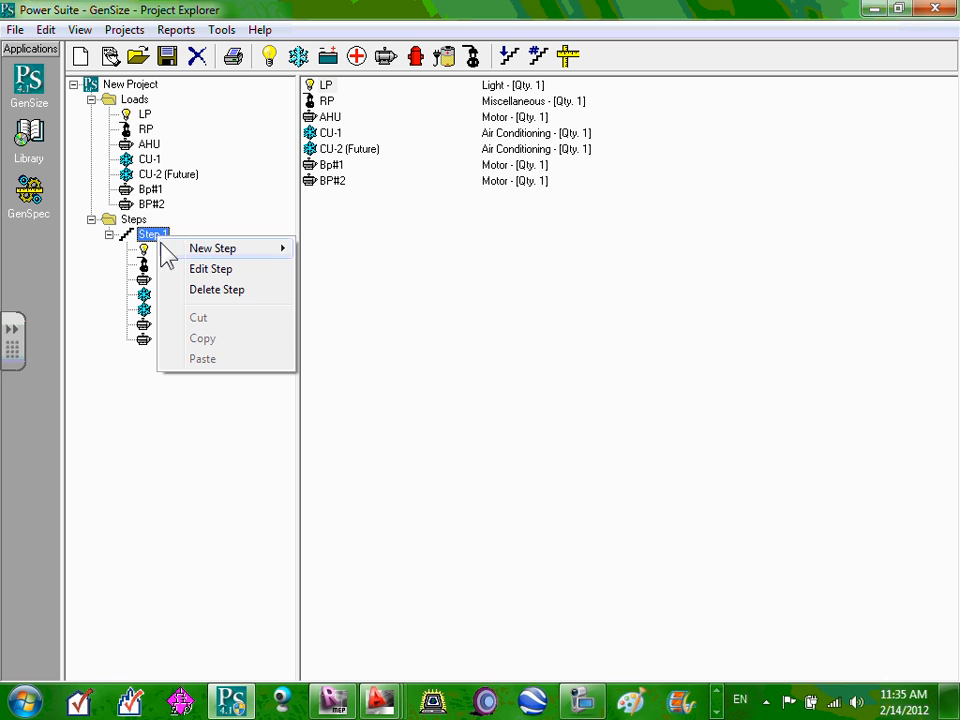
{"action": "mouse_move", "coordinate": [197, 258]}
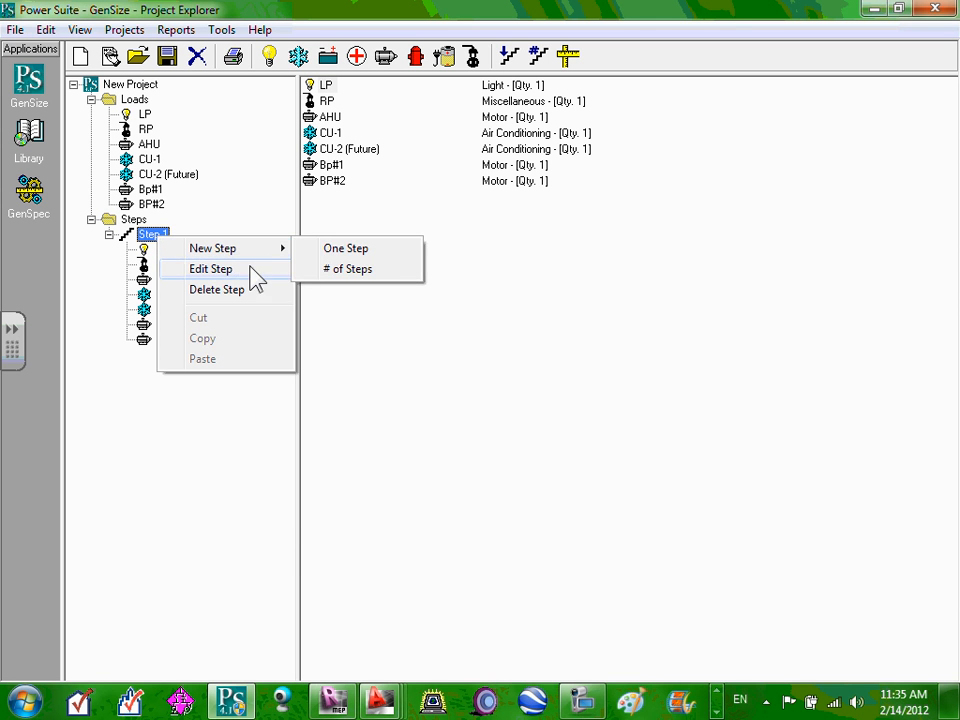
{"action": "left_click", "coordinate": [233, 274]}
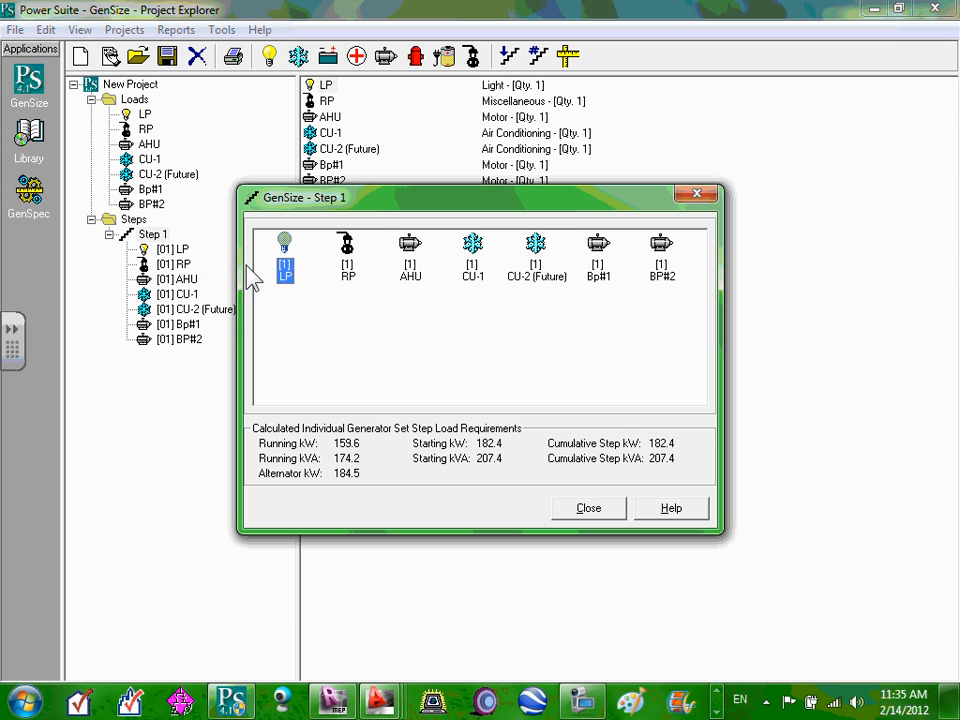
{"action": "left_click", "coordinate": [606, 509]}
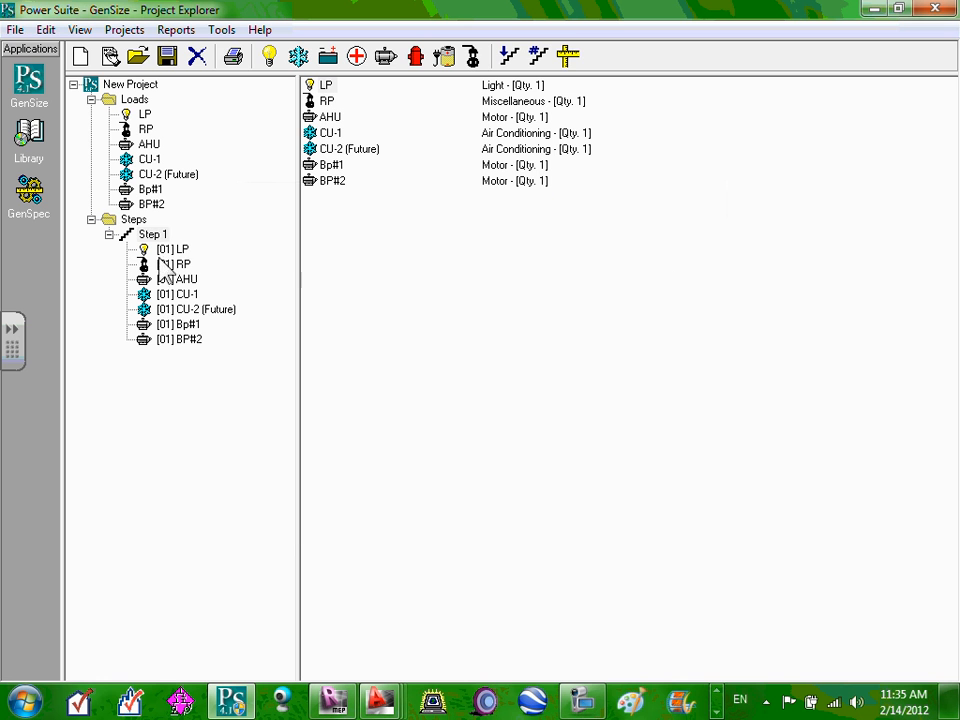
{"action": "right_click", "coordinate": [158, 238]}
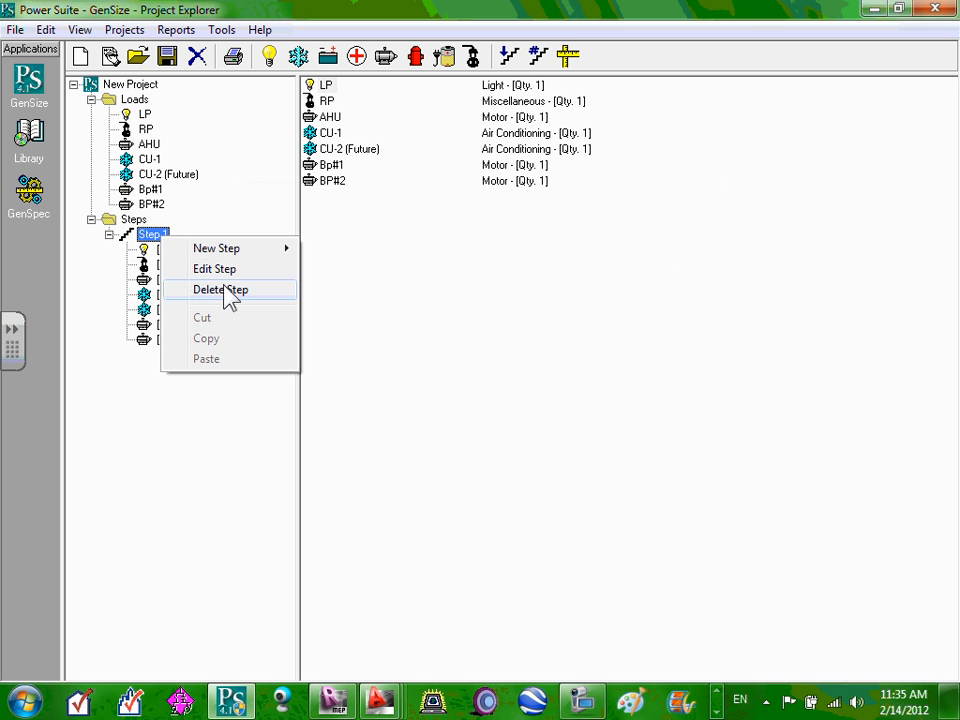
{"action": "left_click", "coordinate": [140, 243]}
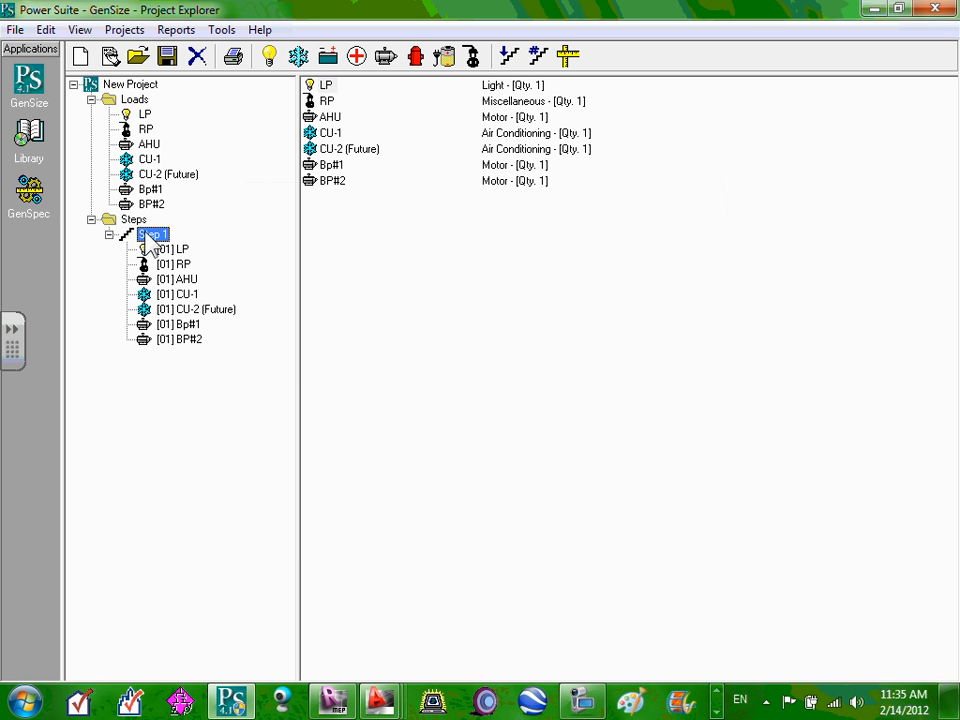
{"action": "left_click", "coordinate": [141, 221]}
{"action": "left_click", "coordinate": [150, 233]}
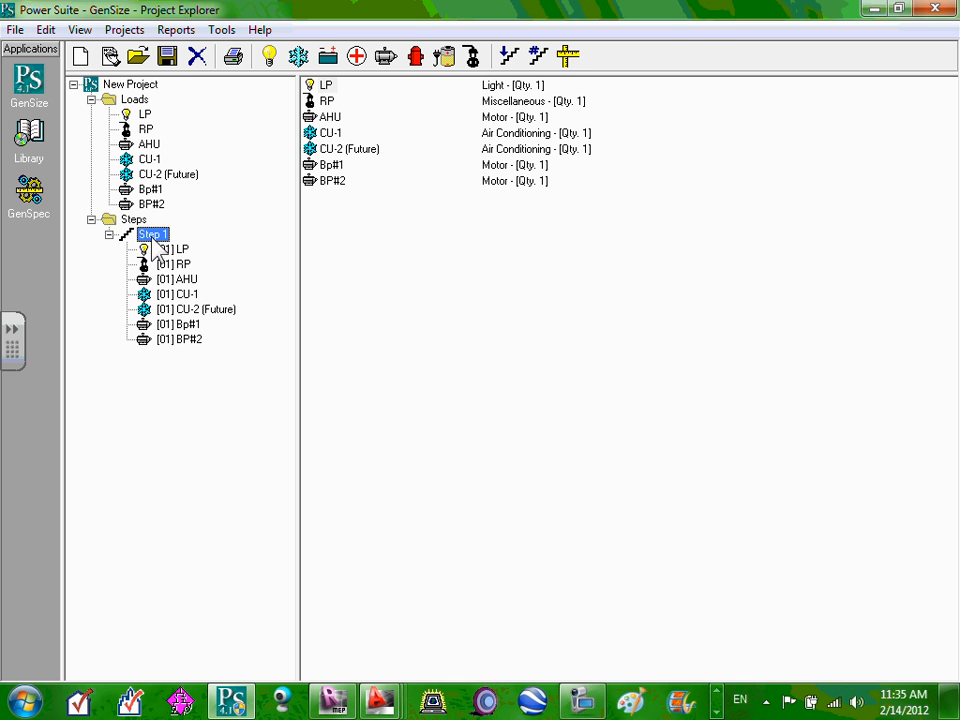
Add five empty steps, creating Step 2 through Step 6 after Step 1.
{"action": "left_click", "coordinate": [510, 60]}
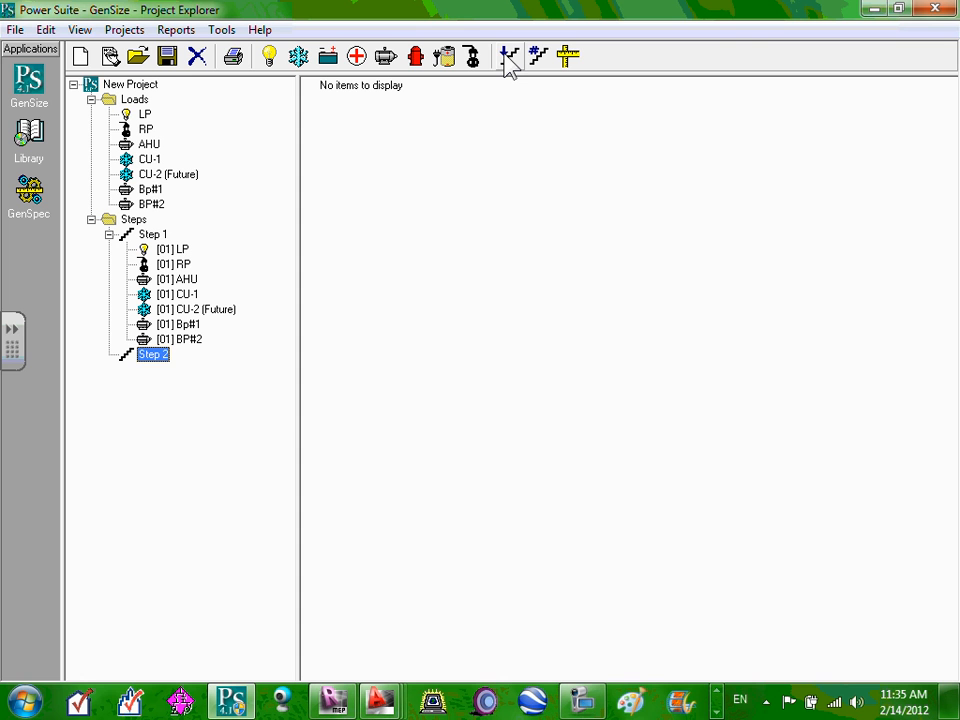
{"action": "left_click", "coordinate": [510, 60]}
{"action": "left_click", "coordinate": [508, 58]}
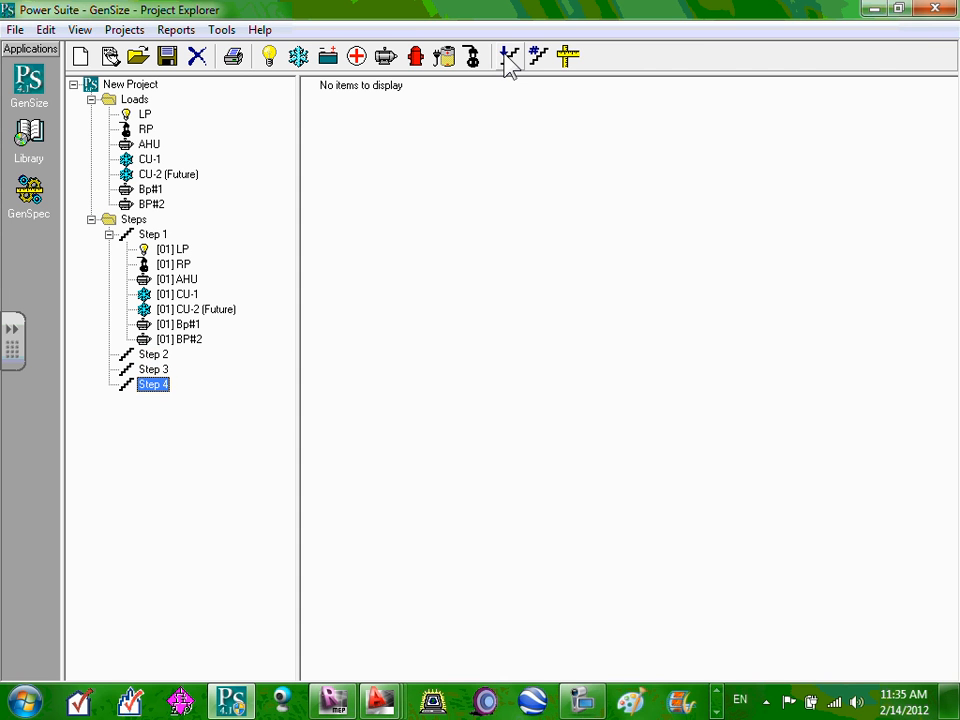
{"action": "left_click", "coordinate": [508, 58]}
{"action": "left_click", "coordinate": [509, 60]}
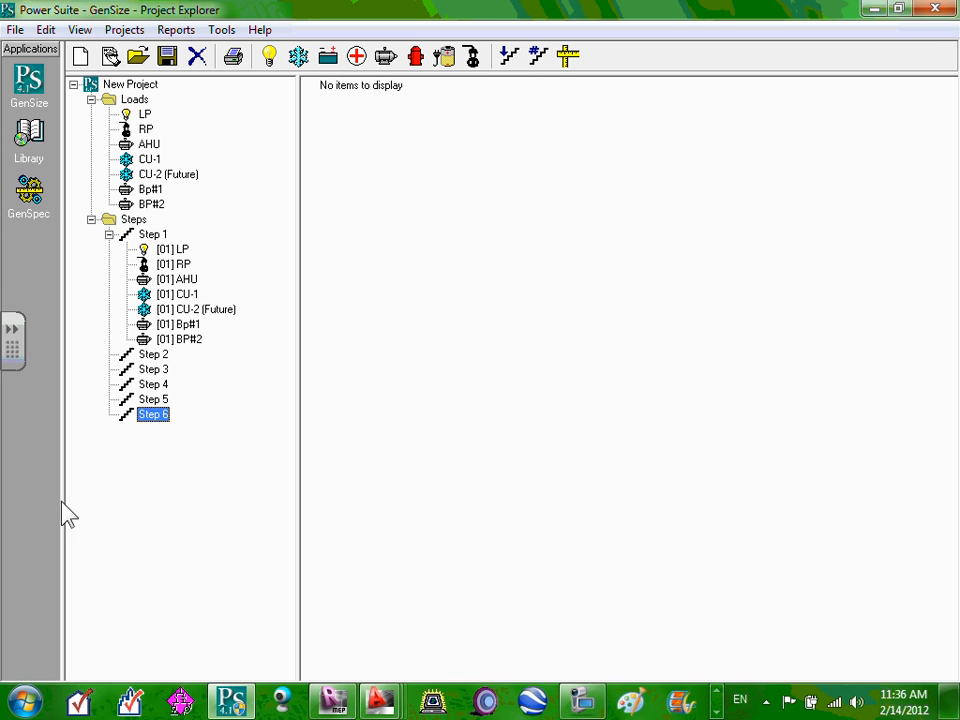
Move the LP load from Step 1 into Step 2, choosing Move rather than Copy.
{"action": "left_click_drag", "start_coordinate": [176, 250], "coordinate": [214, 270]}
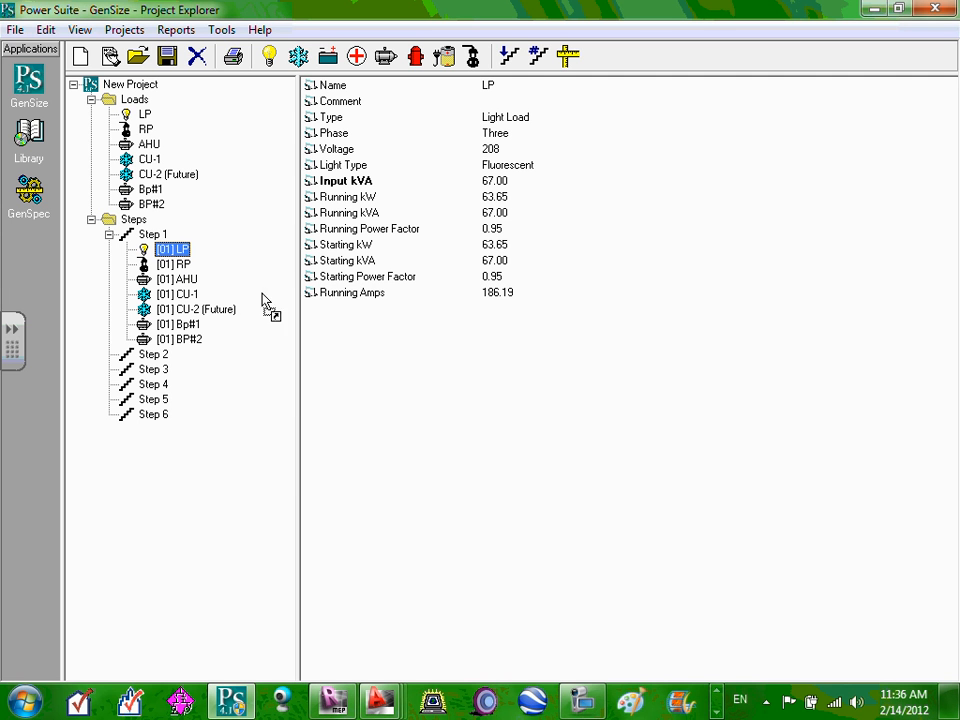
{"action": "left_click_drag", "start_coordinate": [262, 295], "coordinate": [140, 355]}
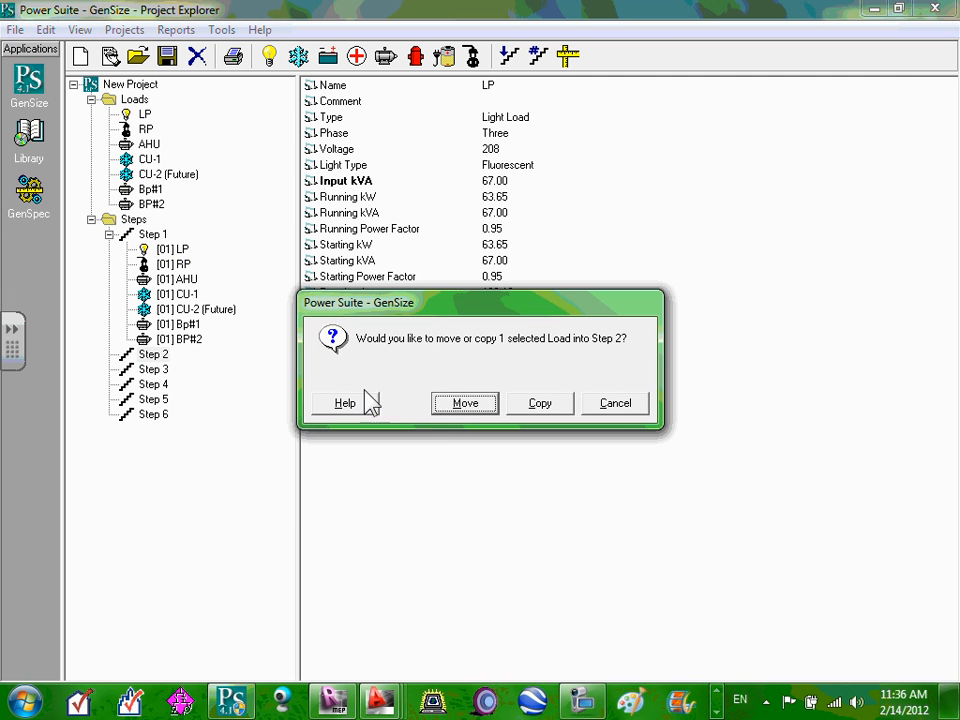
{"action": "left_click", "coordinate": [468, 408]}
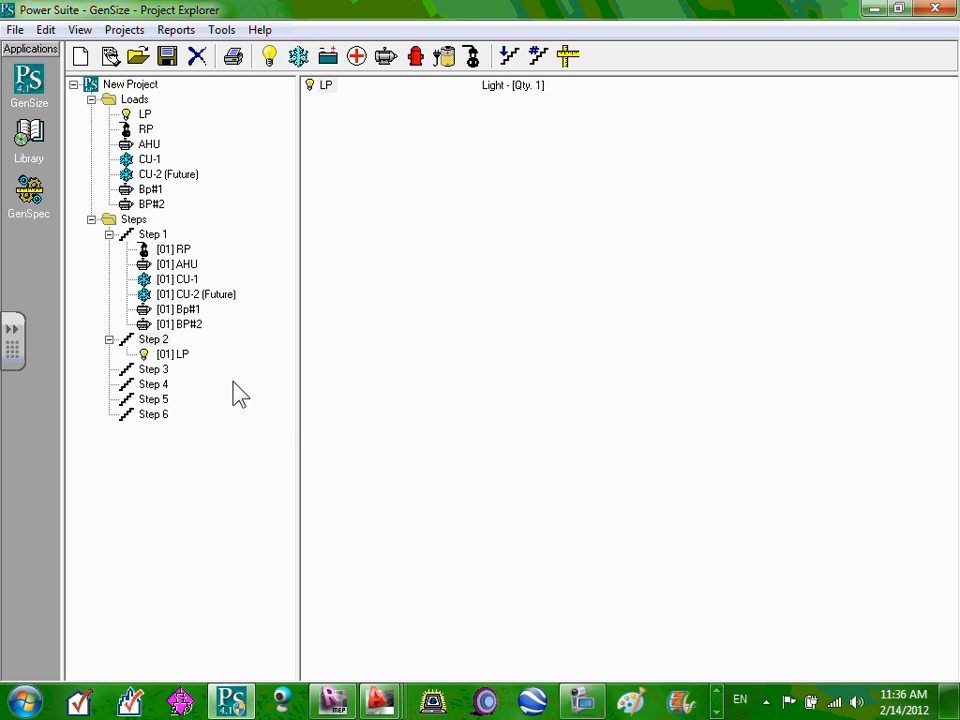
Delete Step 2 twice, confirming each deletion.
{"action": "left_click", "coordinate": [165, 356]}
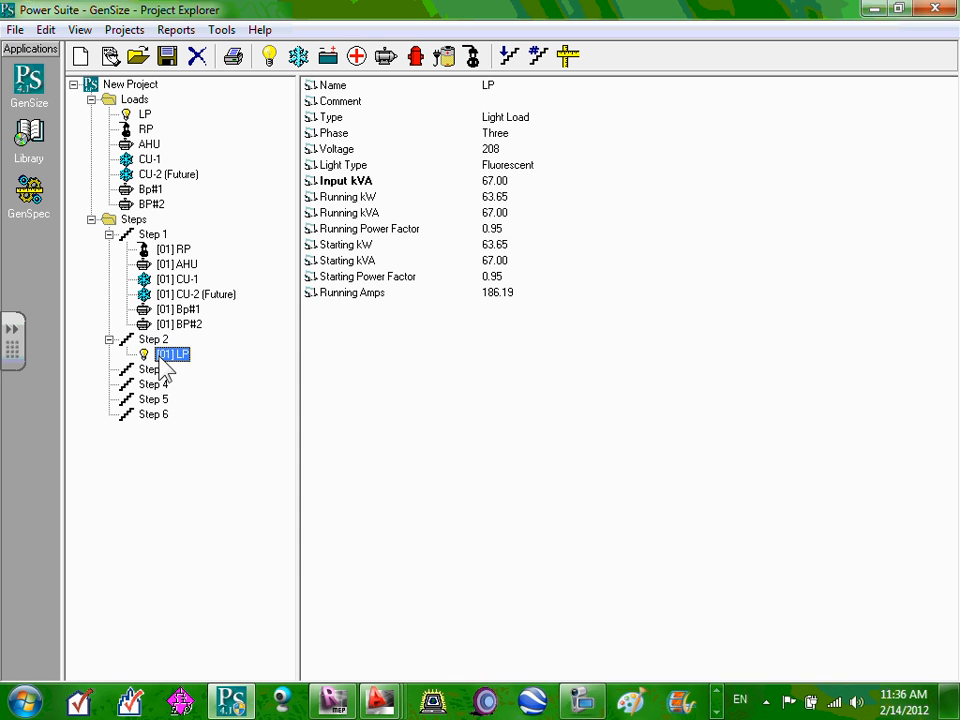
{"action": "right_click", "coordinate": [163, 358]}
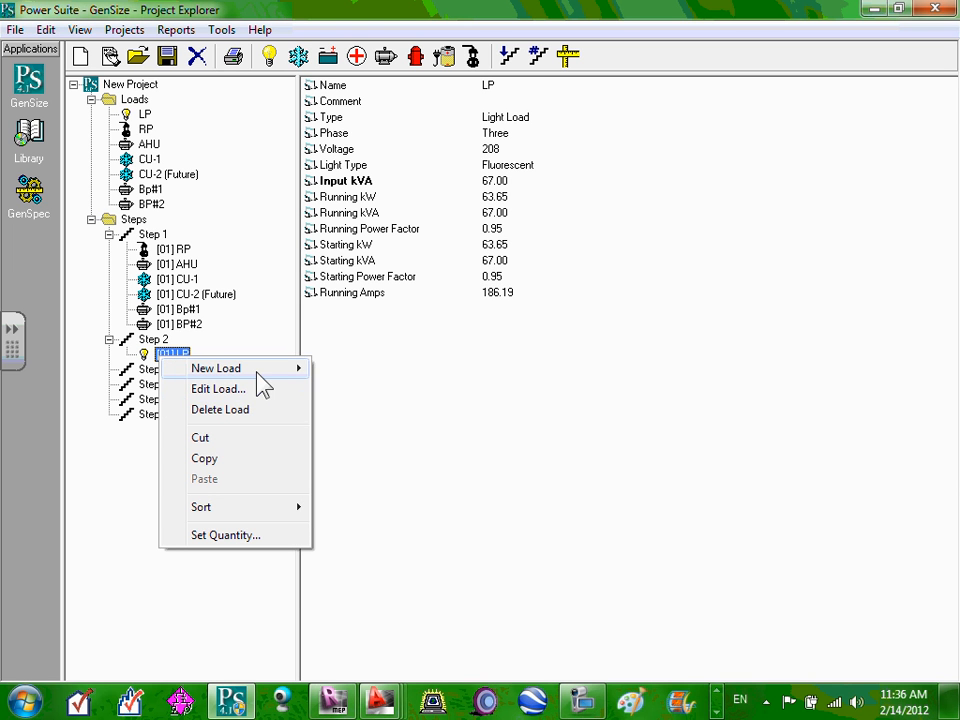
{"action": "mouse_move", "coordinate": [257, 373]}
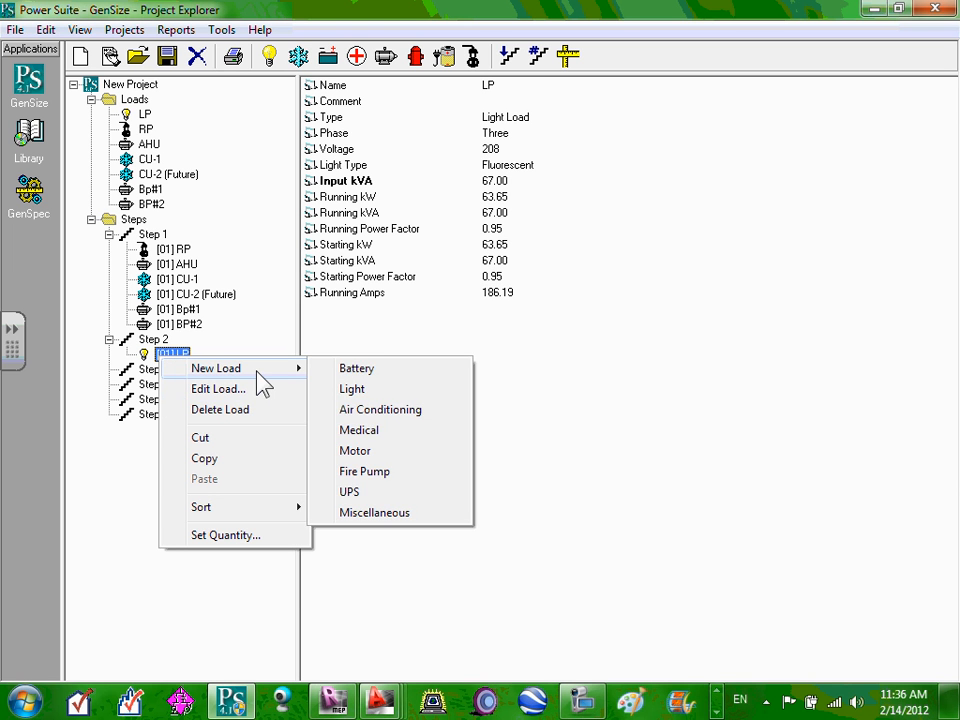
{"action": "left_click", "coordinate": [150, 341]}
{"action": "right_click", "coordinate": [157, 352]}
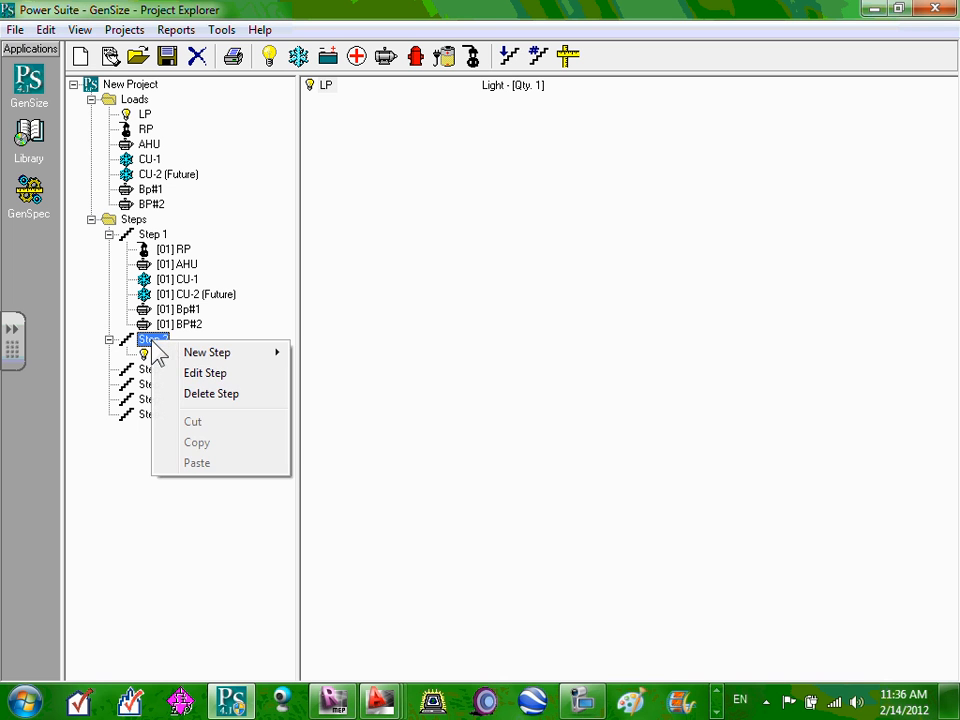
{"action": "left_click", "coordinate": [204, 393]}
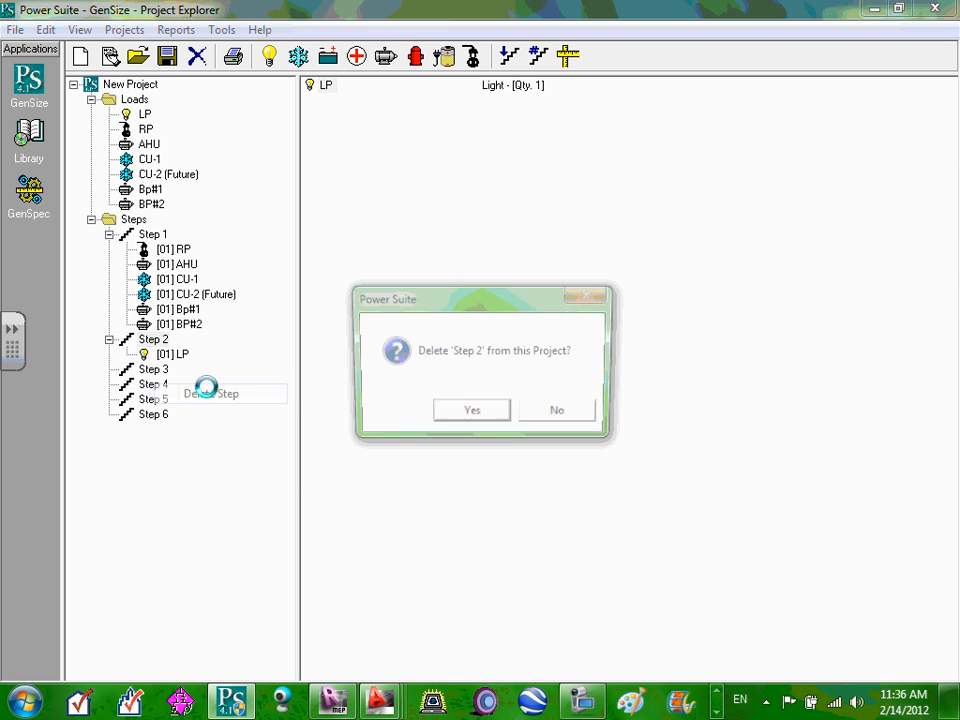
{"action": "left_click", "coordinate": [462, 420]}
{"action": "left_click", "coordinate": [153, 341]}
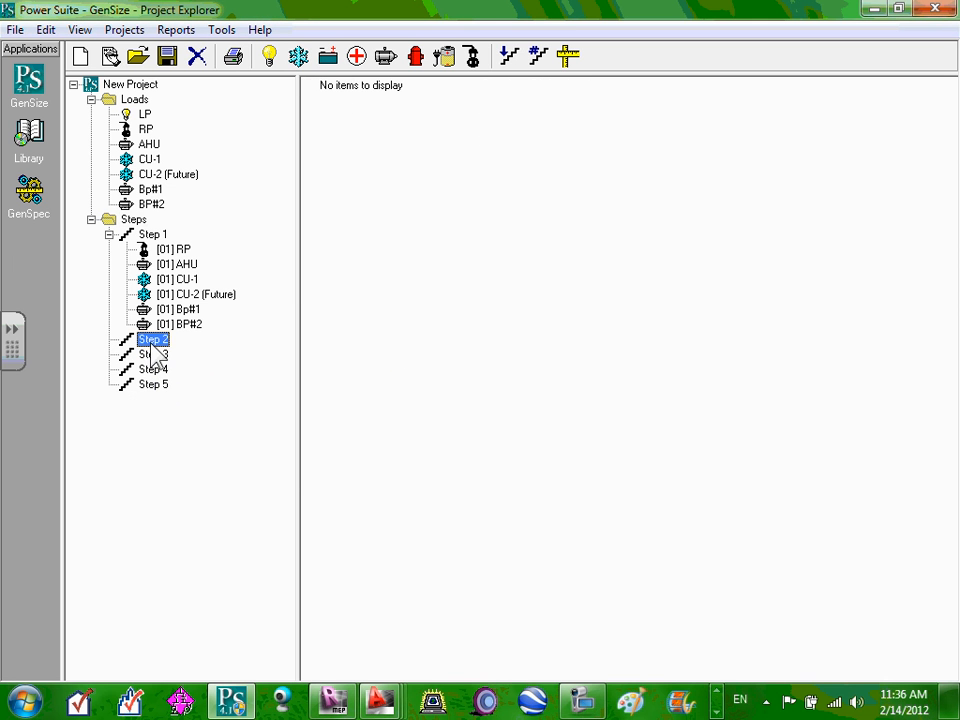
{"action": "right_click", "coordinate": [152, 343]}
{"action": "left_click", "coordinate": [226, 396]}
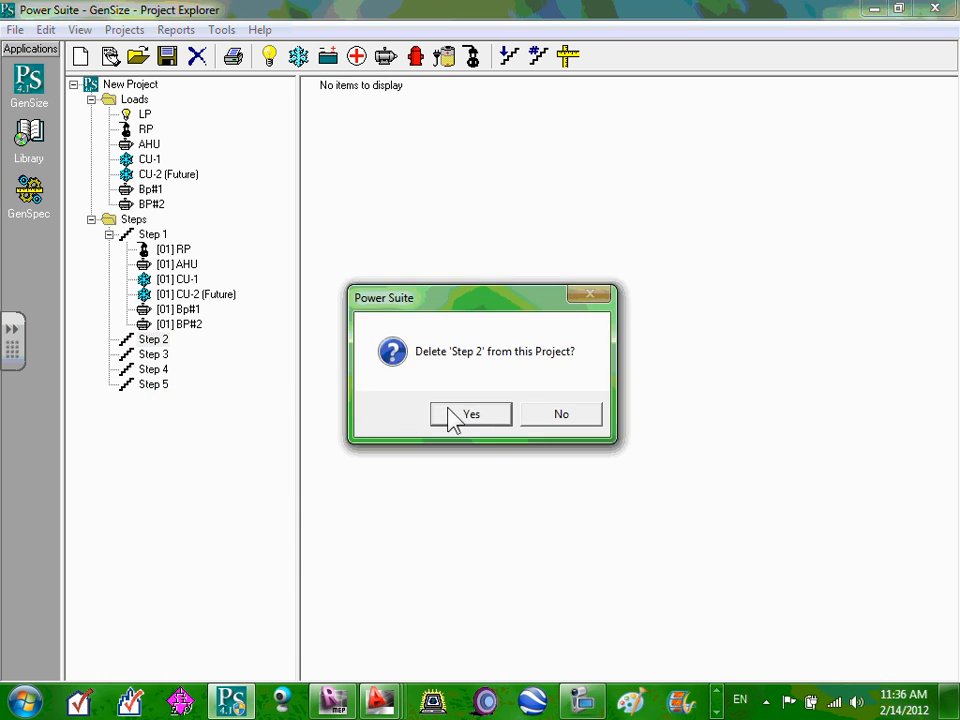
{"action": "left_click", "coordinate": [453, 412]}
Check Step 2's calculated load requirements, then delete two more steps.
{"action": "right_click", "coordinate": [161, 342]}
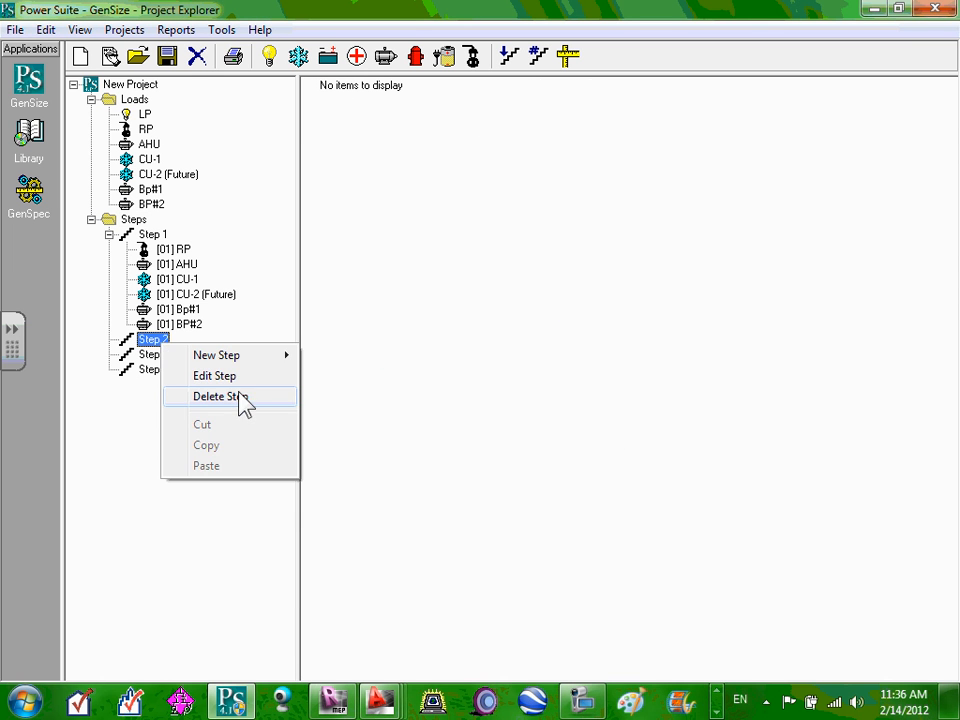
{"action": "left_click", "coordinate": [210, 378]}
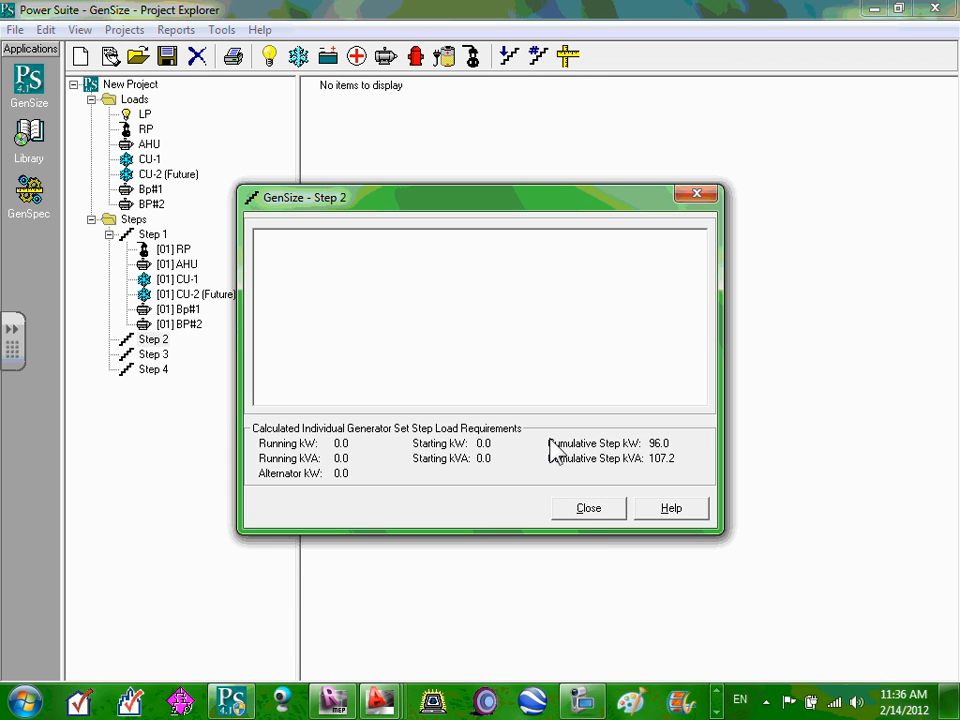
{"action": "left_click", "coordinate": [589, 508]}
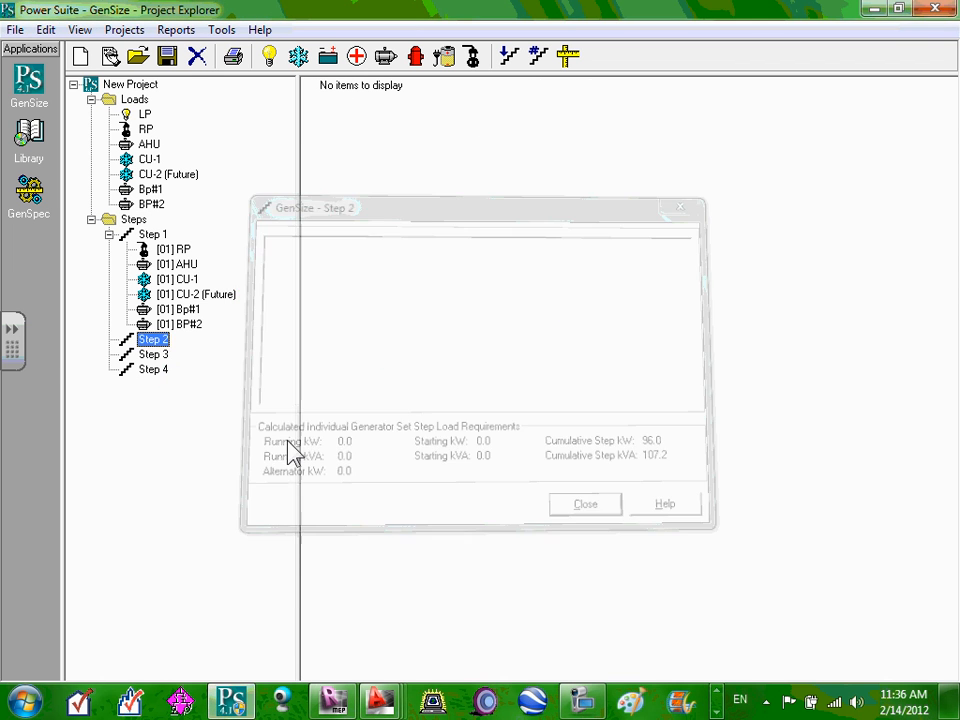
{"action": "left_click", "coordinate": [160, 370]}
{"action": "right_click", "coordinate": [160, 341]}
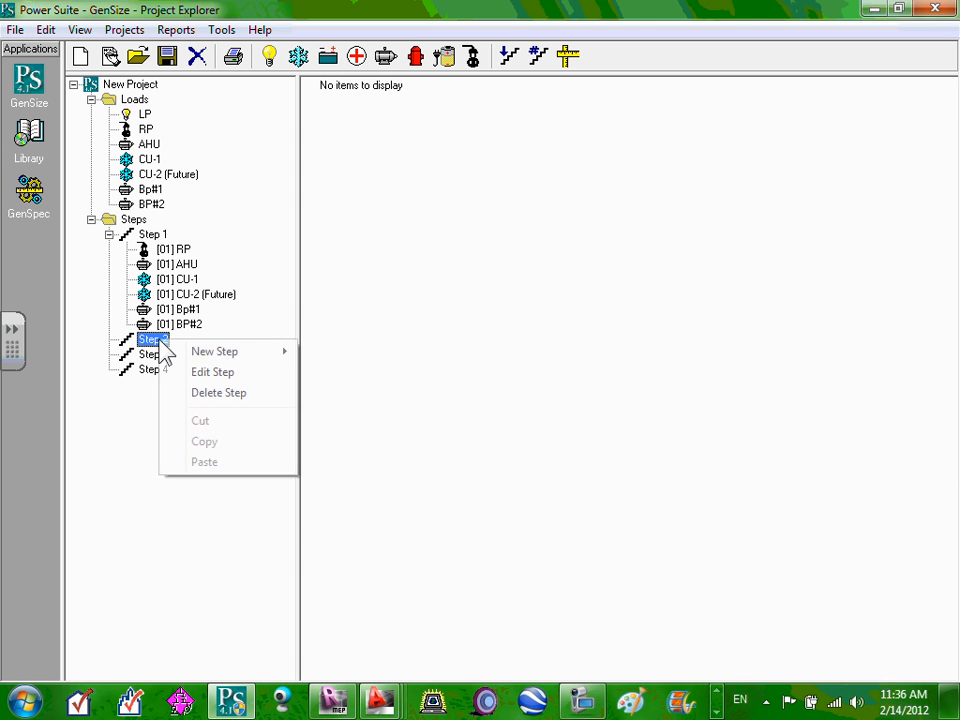
{"action": "left_click", "coordinate": [232, 392]}
{"action": "left_click", "coordinate": [508, 412]}
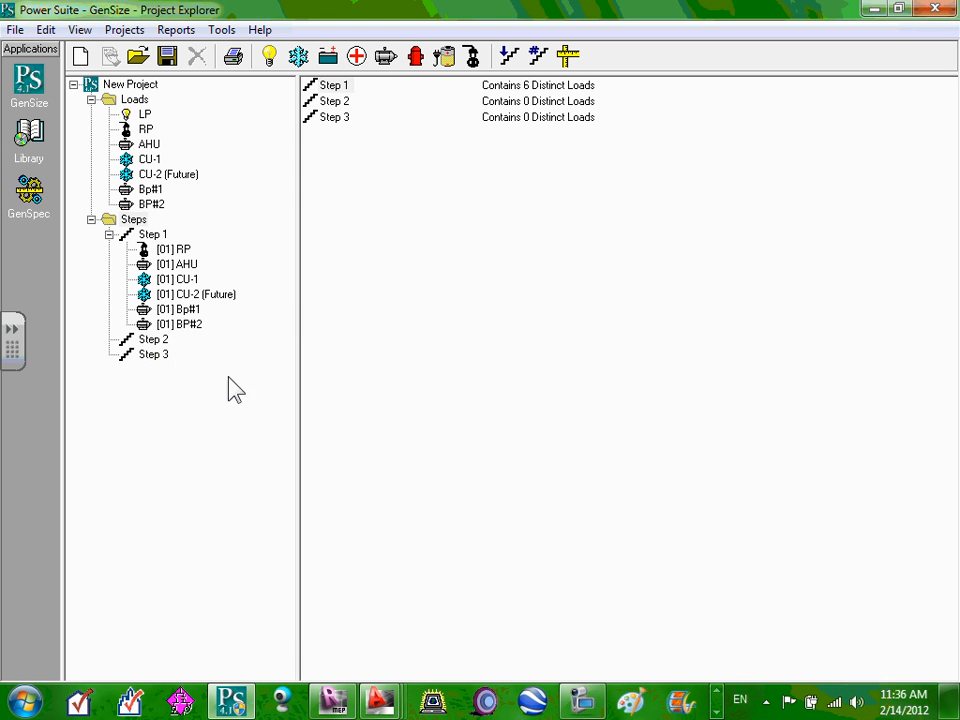
{"action": "right_click", "coordinate": [152, 345]}
{"action": "left_click", "coordinate": [208, 395]}
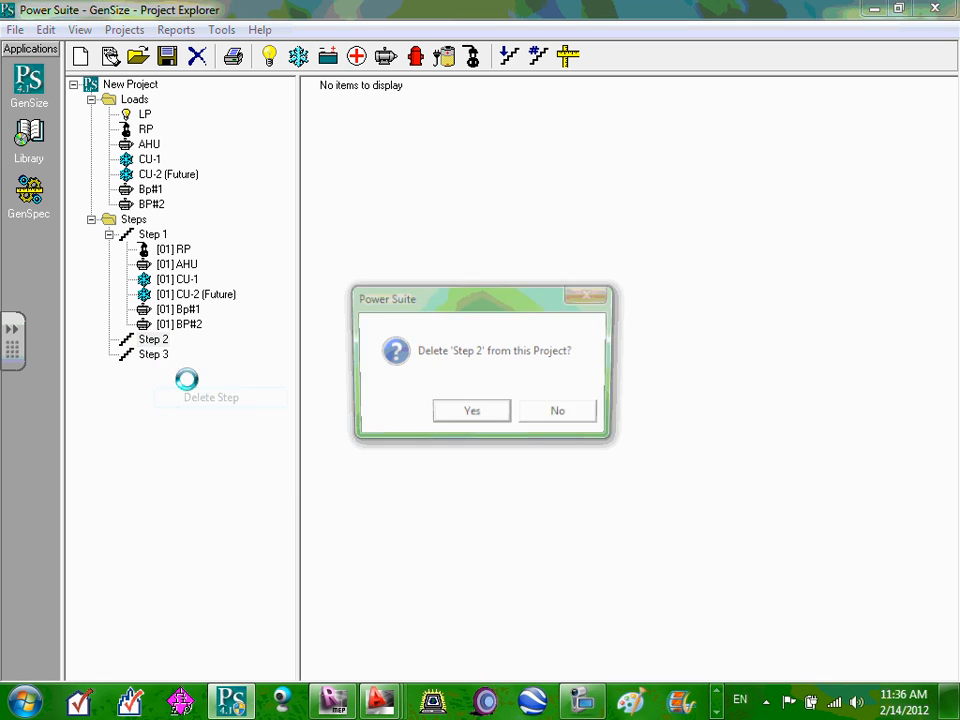
{"action": "left_click", "coordinate": [506, 416]}
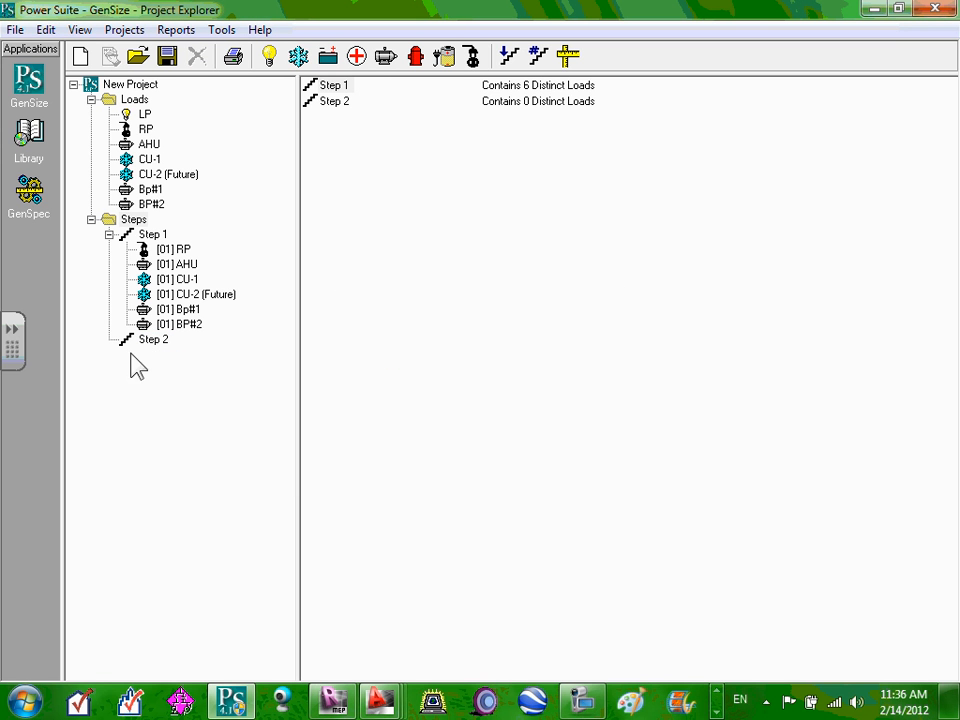
Delete the remaining empty Step 2, leaving Step 1 with its six loads.
{"action": "left_click", "coordinate": [152, 344]}
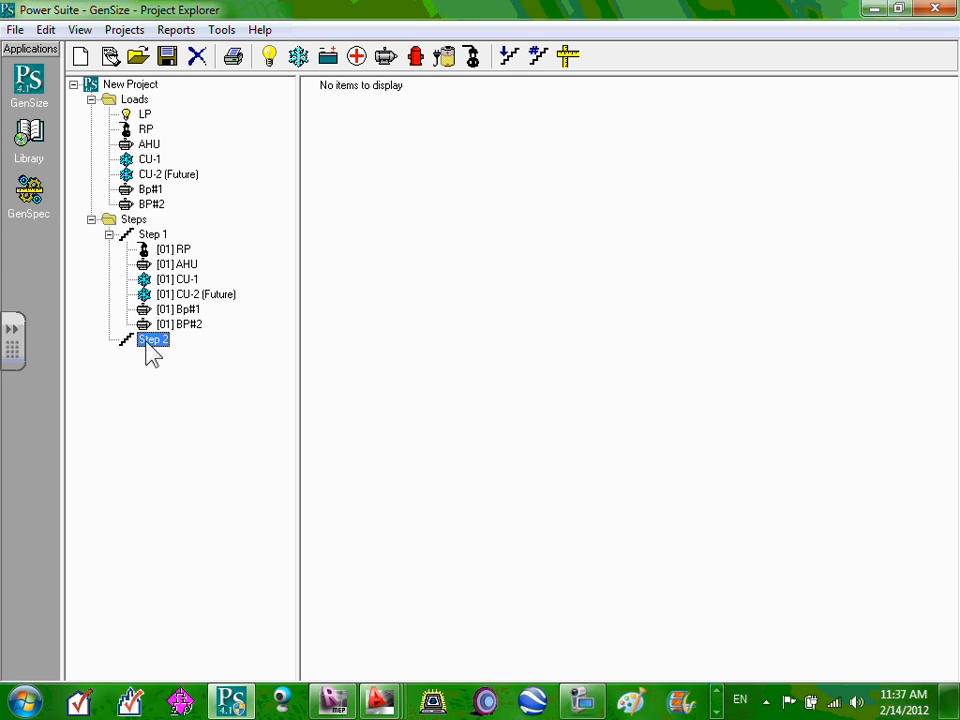
{"action": "right_click", "coordinate": [152, 357]}
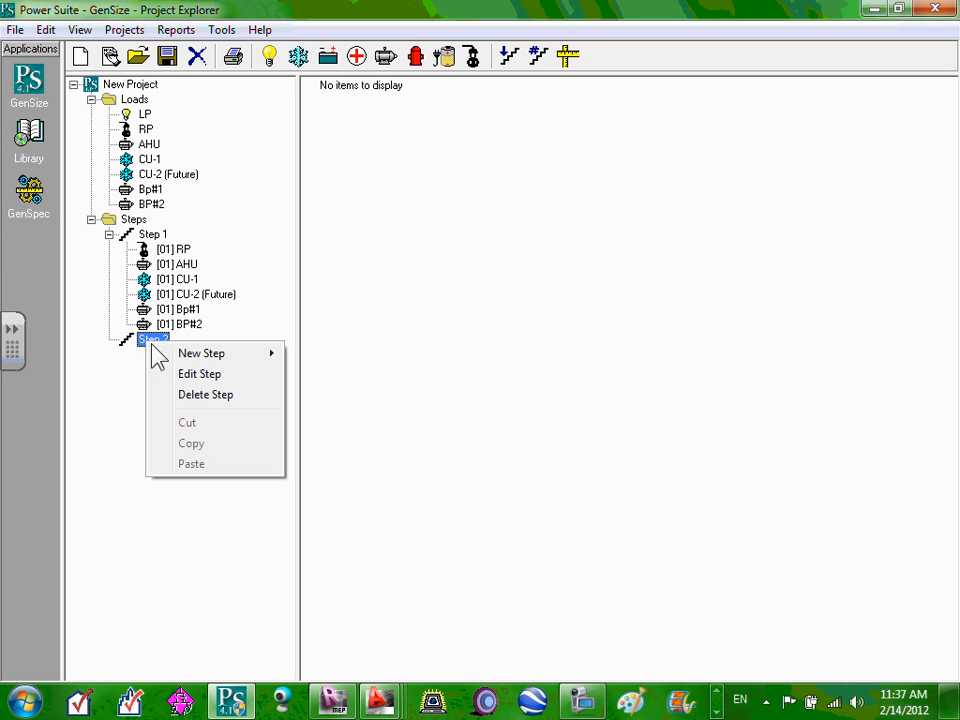
{"action": "left_click", "coordinate": [201, 394]}
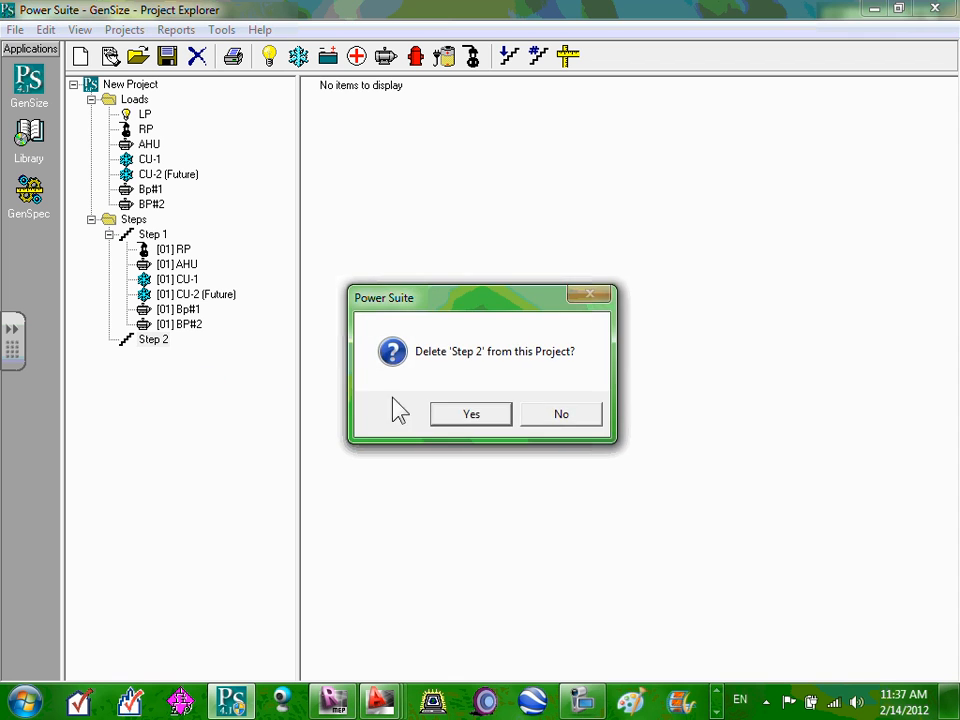
{"action": "left_click", "coordinate": [487, 413]}
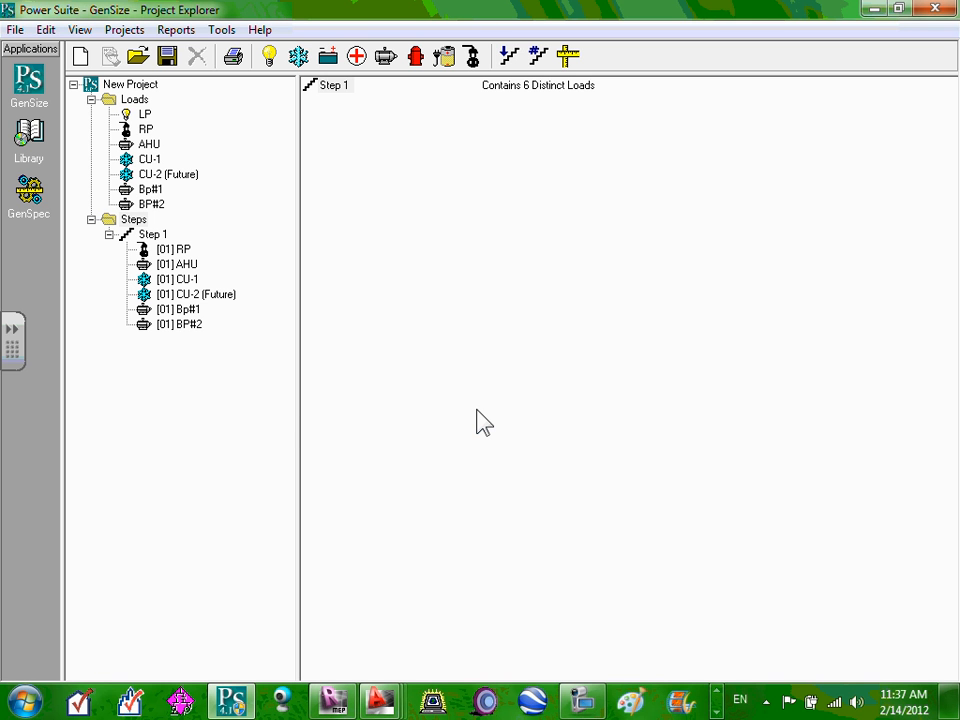
{"action": "left_click", "coordinate": [186, 326]}
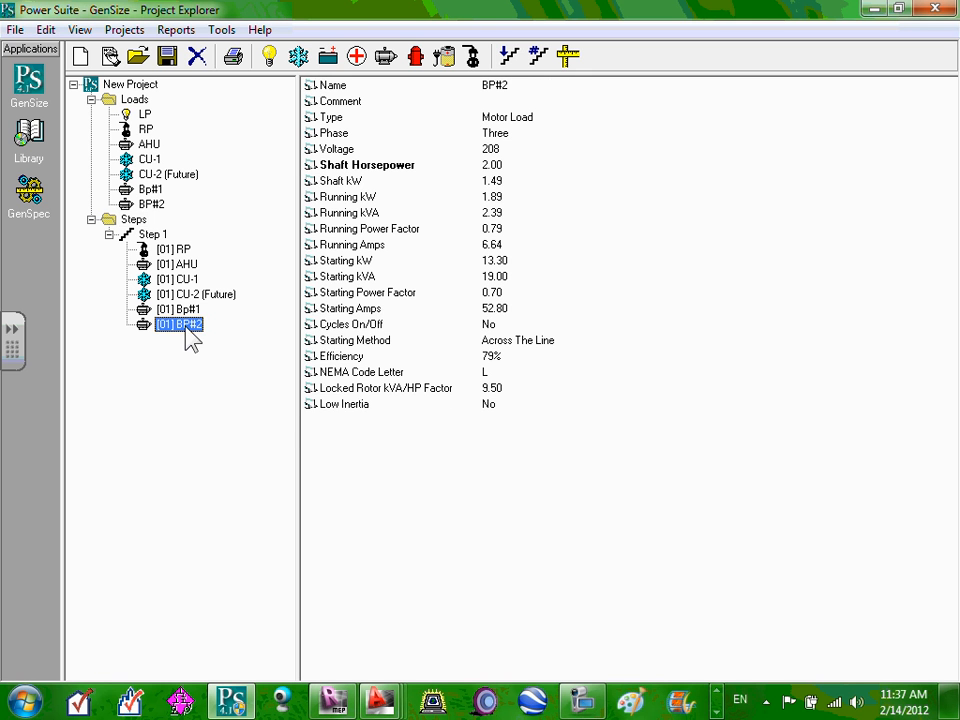
{"action": "right_click", "coordinate": [185, 327]}
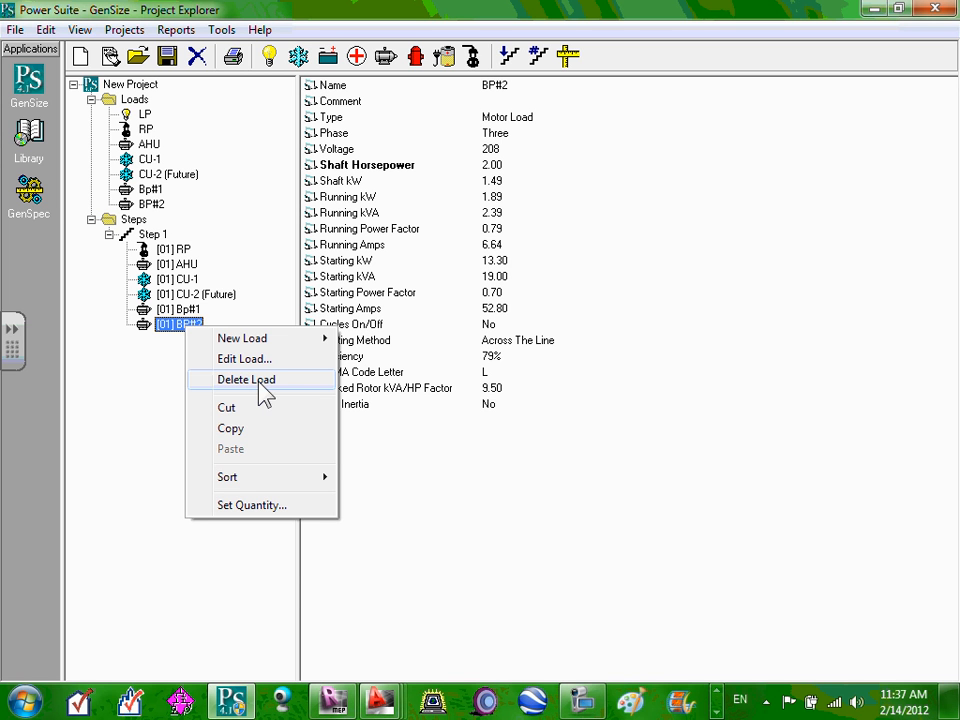
{"action": "left_click", "coordinate": [115, 455]}
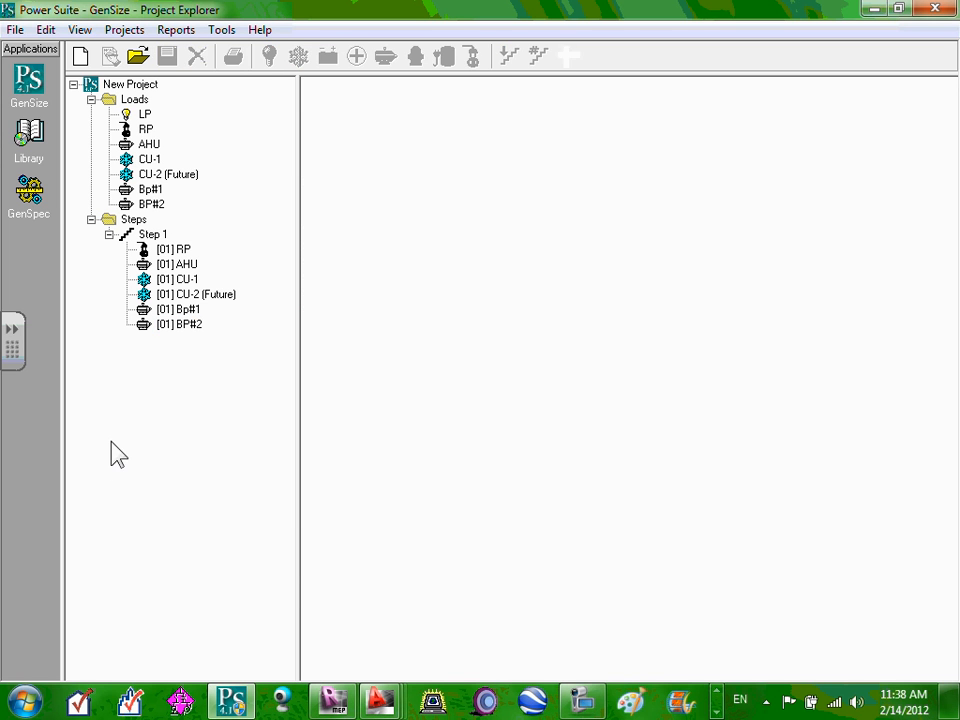
{"action": "double_click", "coordinate": [151, 207]}
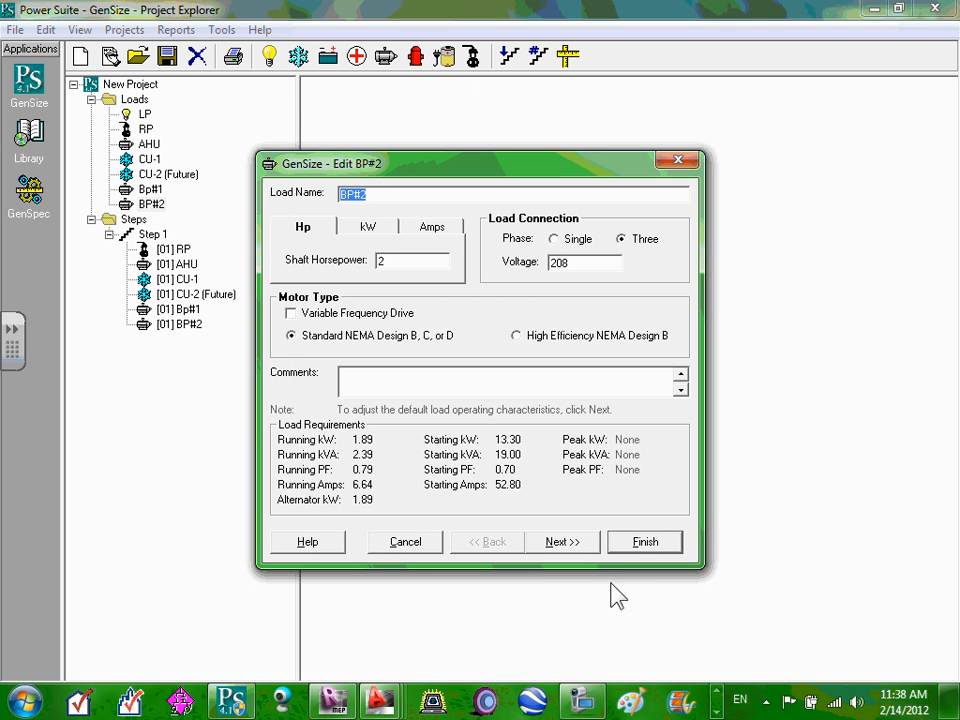
{"action": "left_click", "coordinate": [644, 548]}
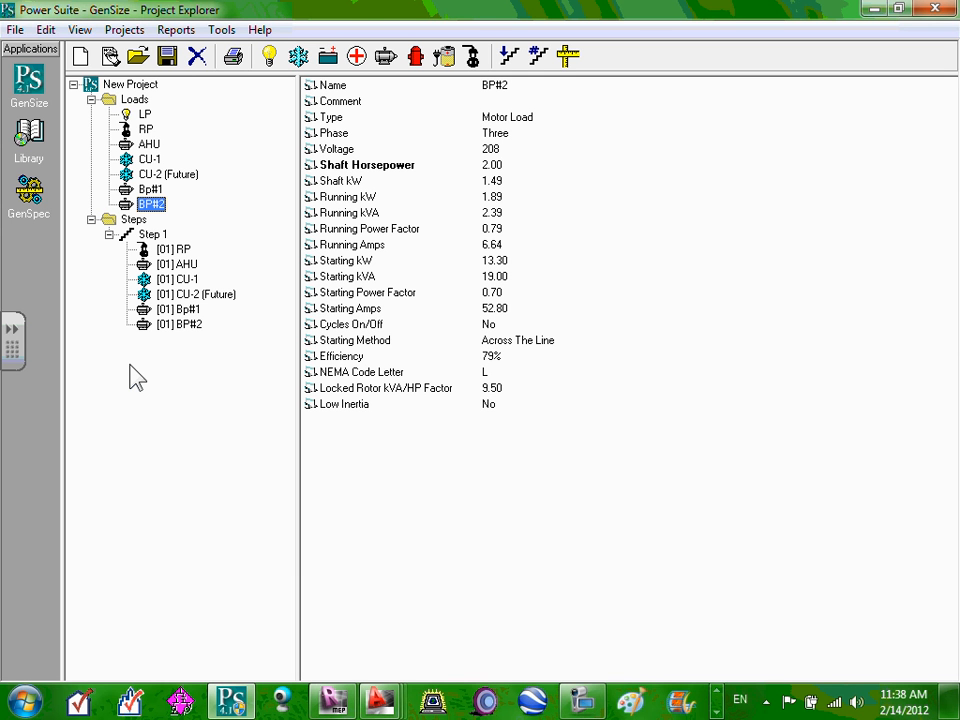
{"action": "left_click", "coordinate": [566, 58]}
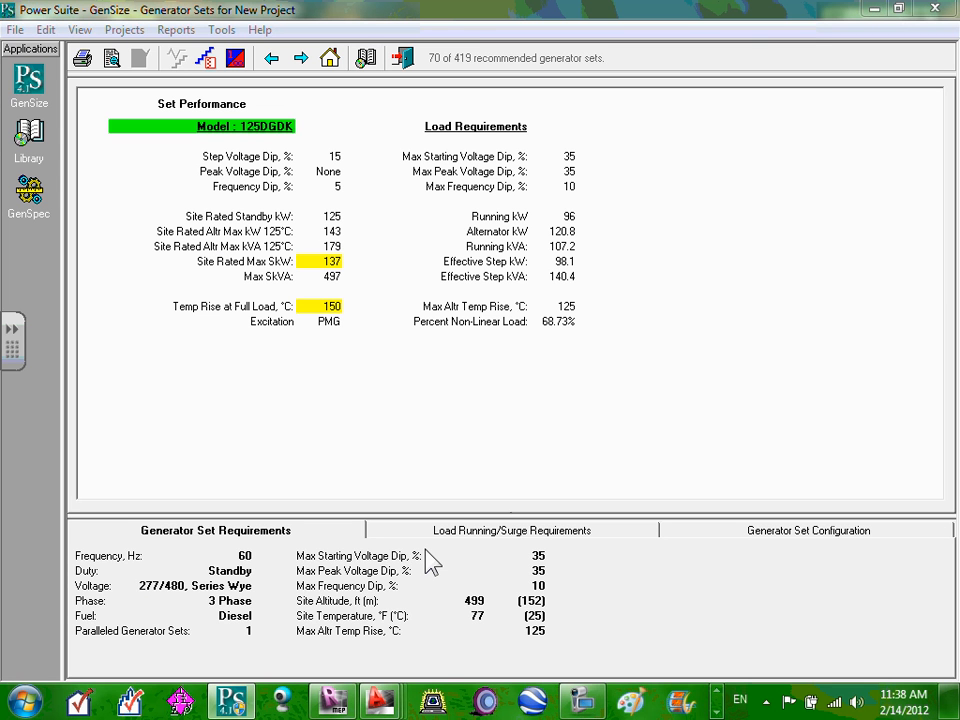
{"action": "left_click", "coordinate": [29, 85]}
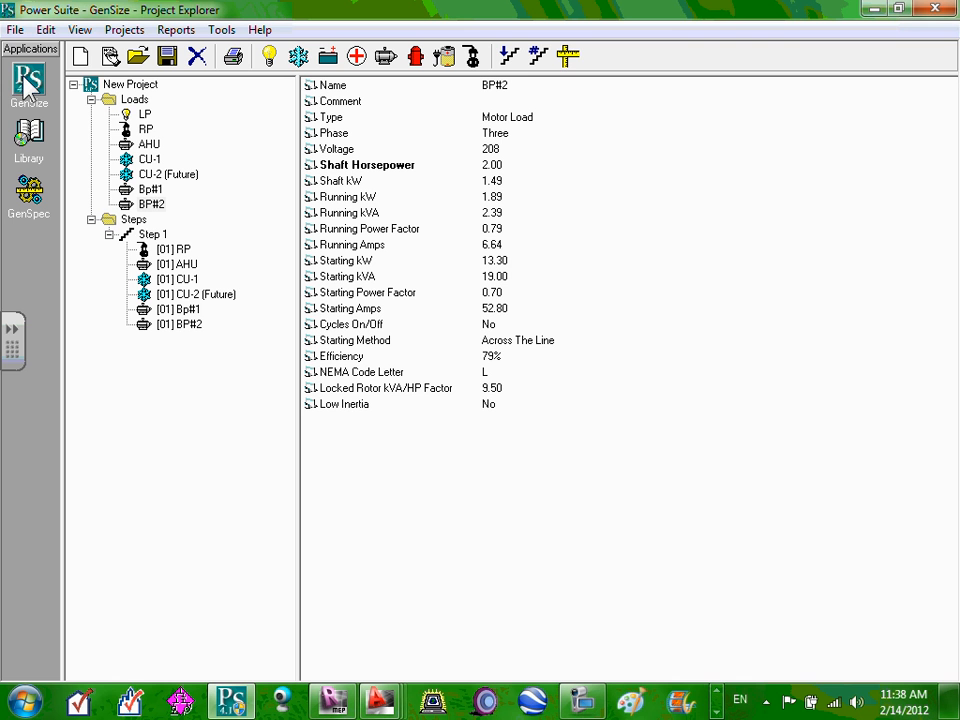
{"action": "left_click", "coordinate": [568, 58]}
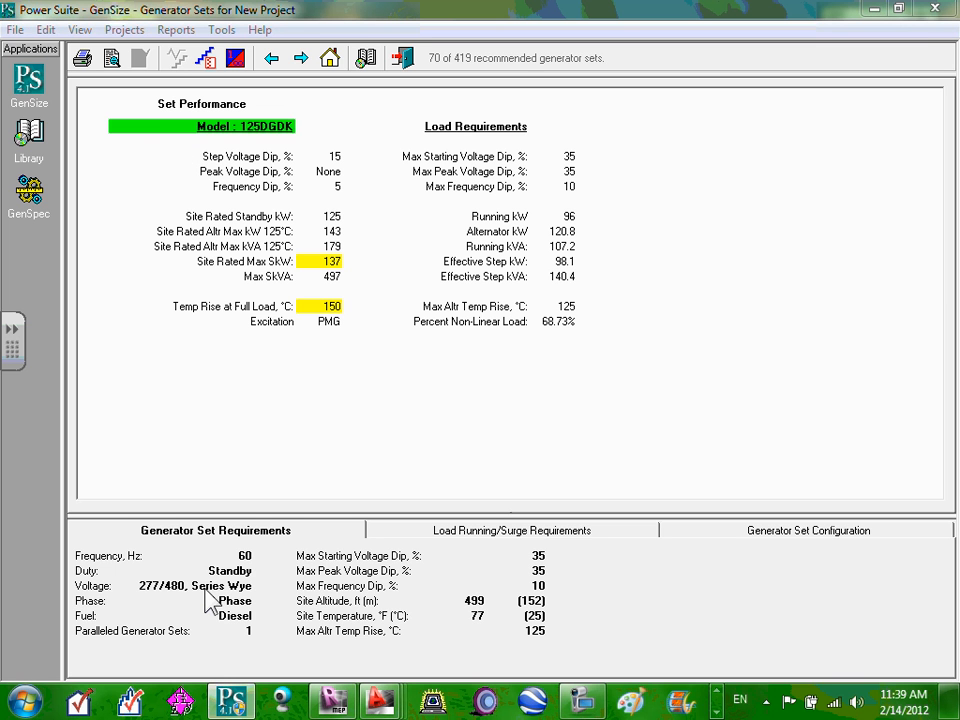
{"action": "left_click", "coordinate": [26, 88]}
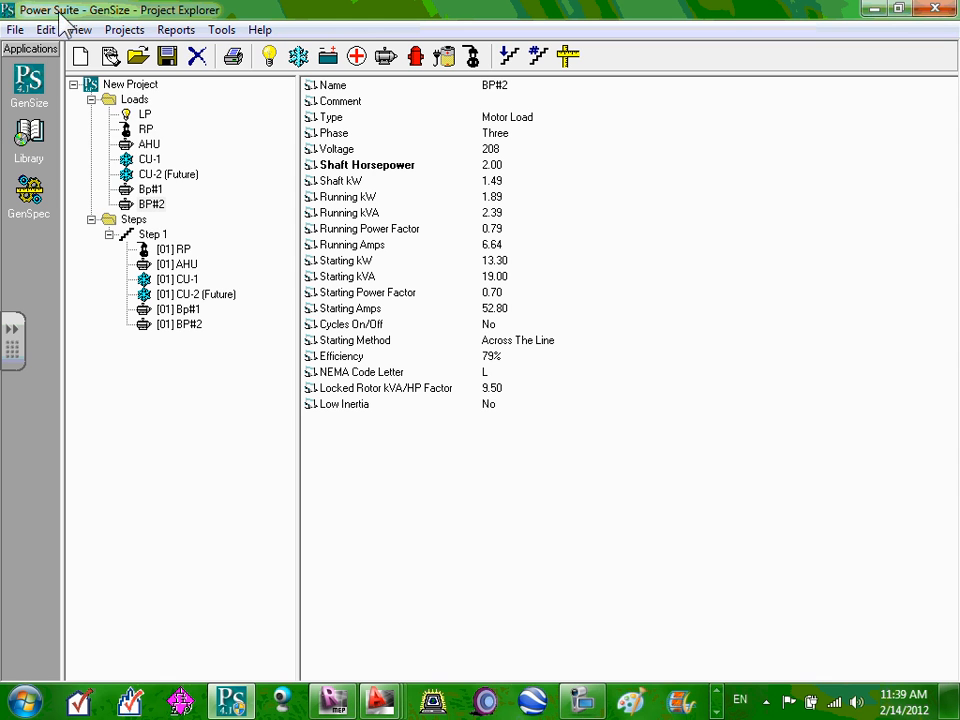
Run Size Generator for the project, then return to the project explorer.
{"action": "left_click", "coordinate": [110, 28]}
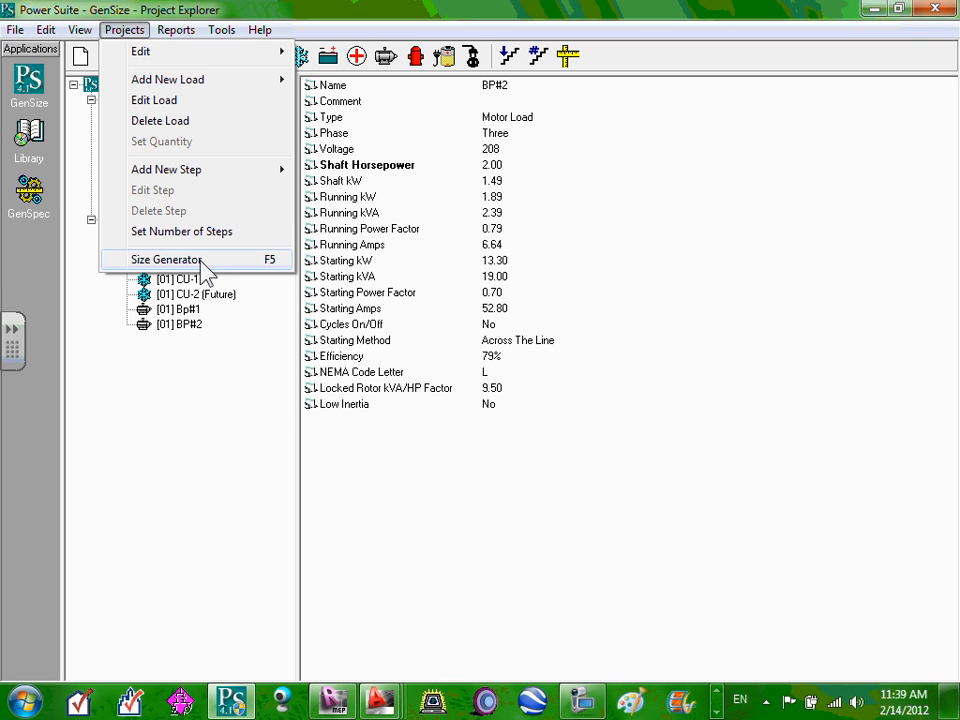
{"action": "left_click", "coordinate": [170, 259]}
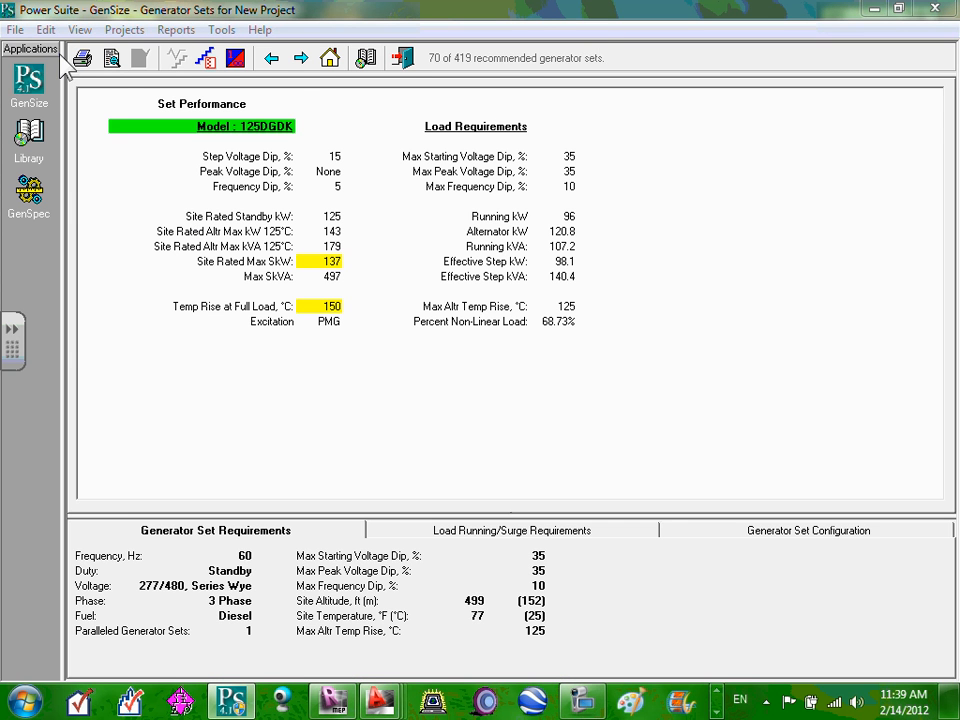
{"action": "left_click", "coordinate": [30, 82]}
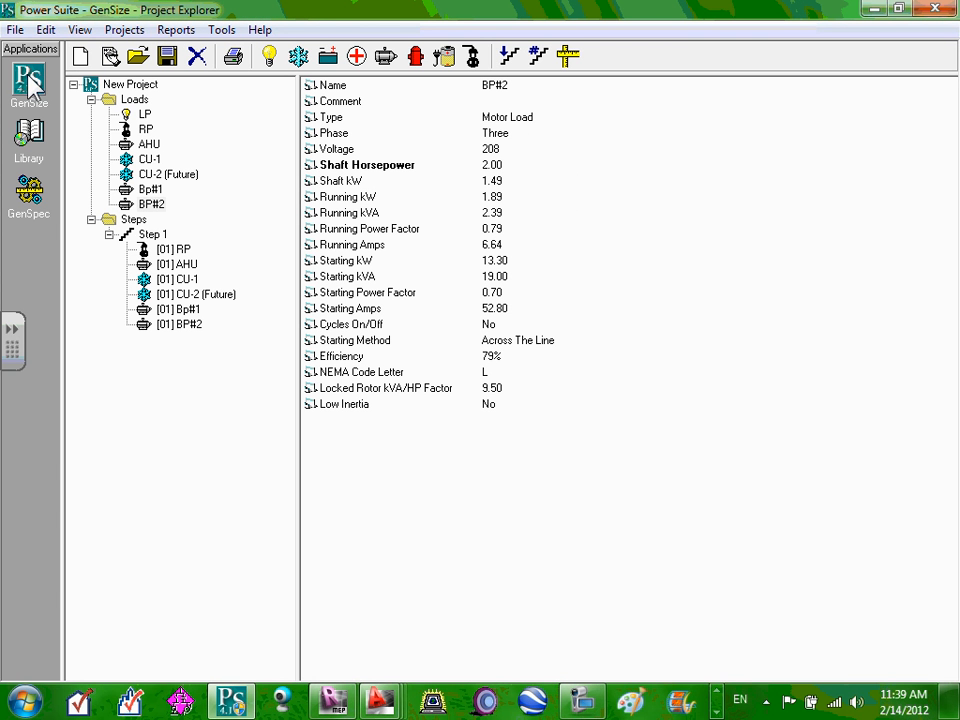
Select New Project in the tree and bring up the Projects > Edit submenu.
{"action": "left_click", "coordinate": [122, 30]}
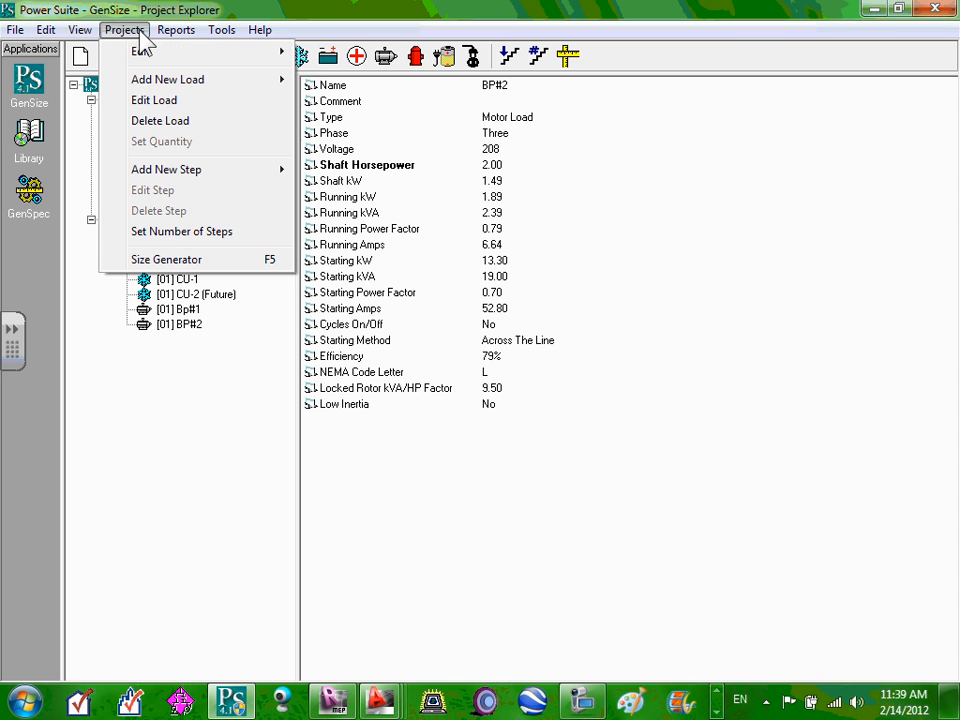
{"action": "mouse_move", "coordinate": [190, 50]}
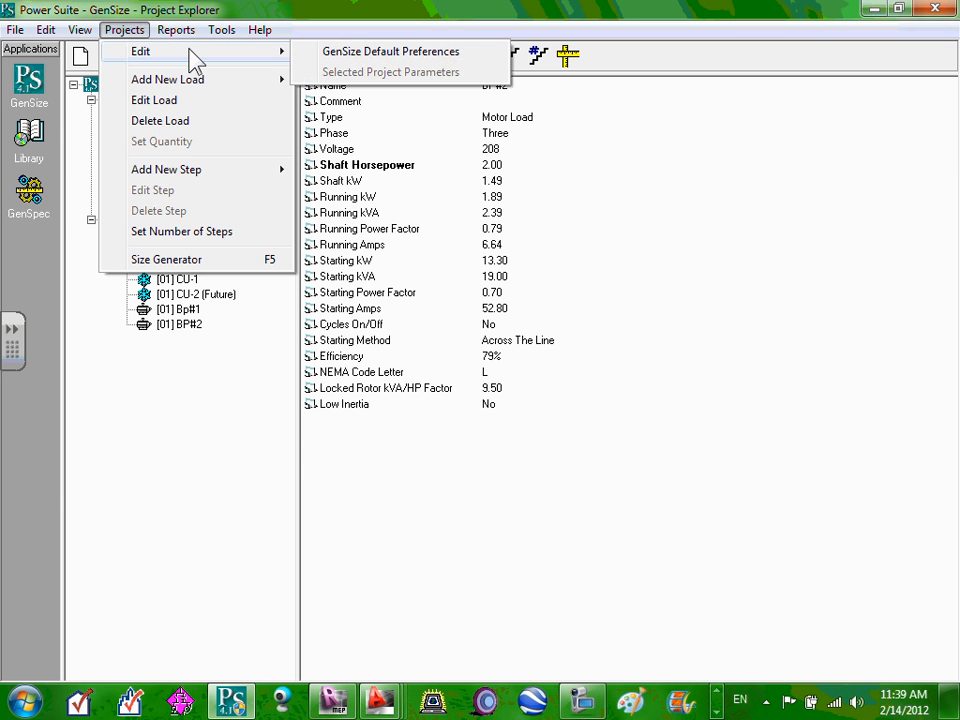
{"action": "left_click", "coordinate": [64, 136]}
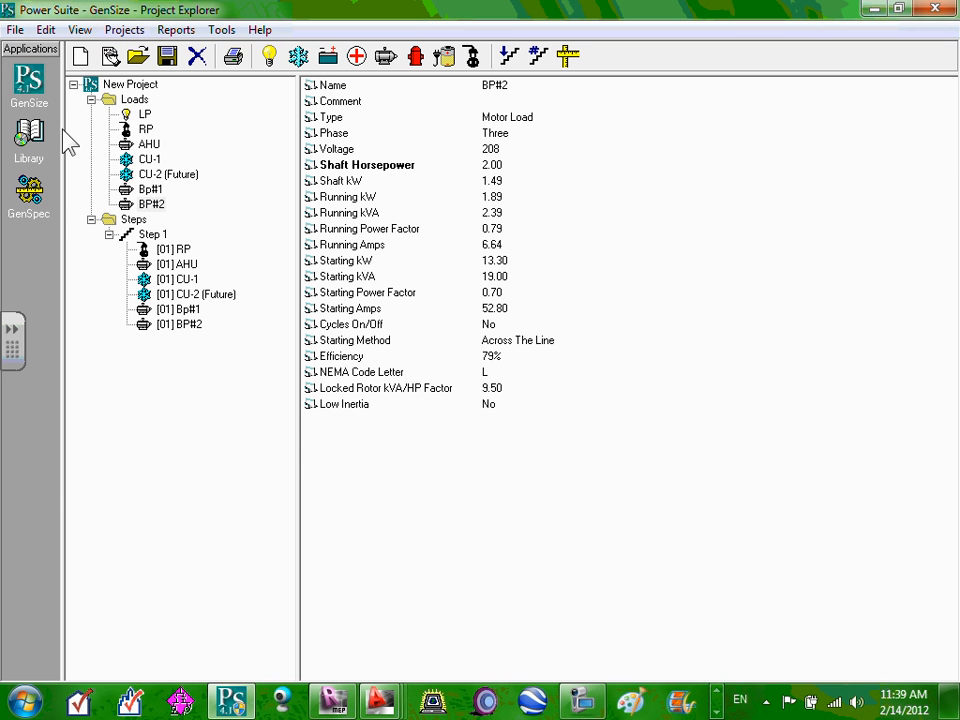
{"action": "left_click", "coordinate": [135, 86]}
{"action": "left_click", "coordinate": [115, 30]}
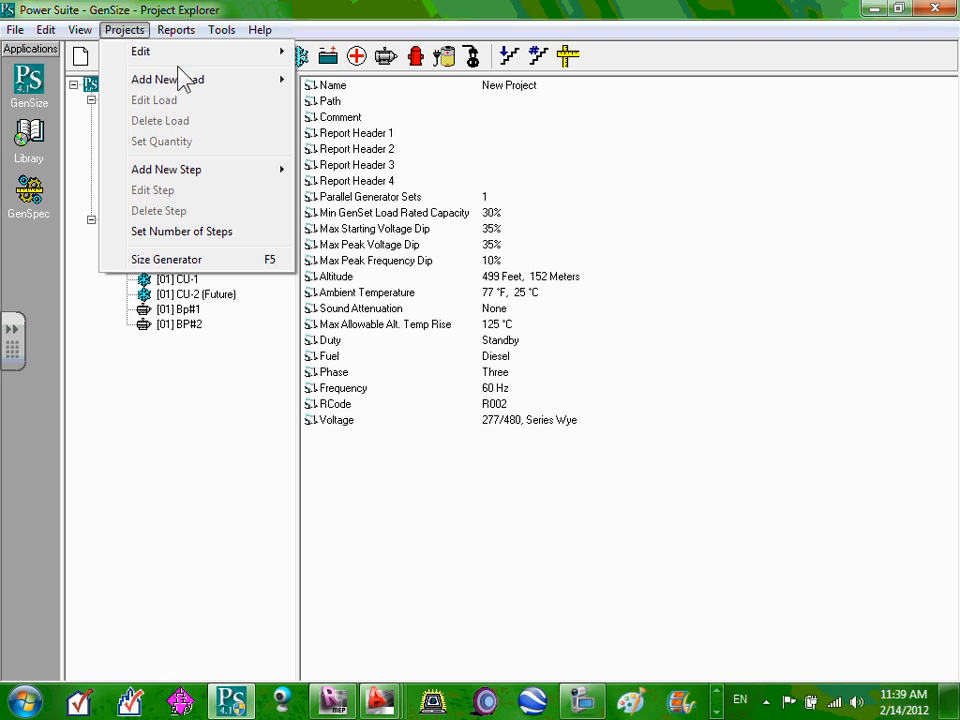
{"action": "left_click", "coordinate": [143, 406]}
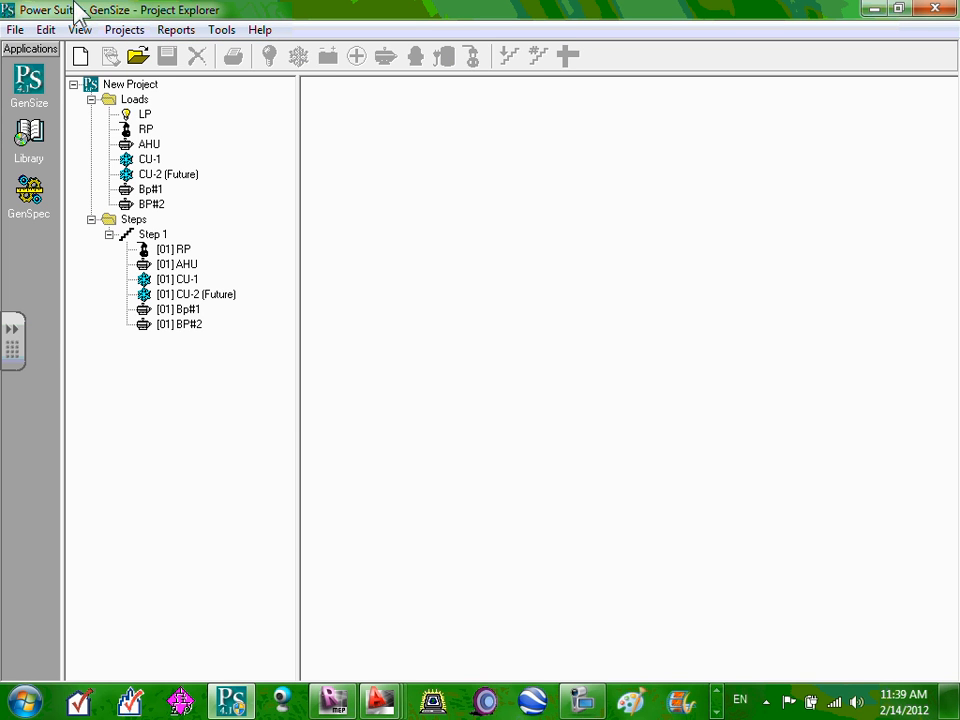
{"action": "left_click", "coordinate": [128, 86]}
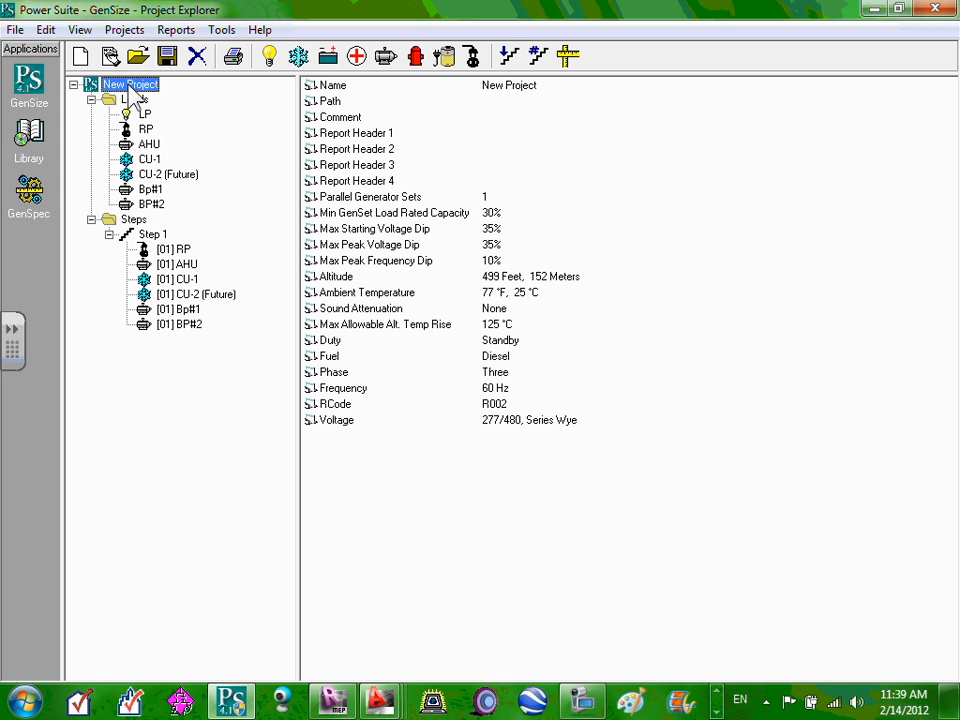
{"action": "left_click", "coordinate": [127, 30]}
{"action": "mouse_move", "coordinate": [144, 50]}
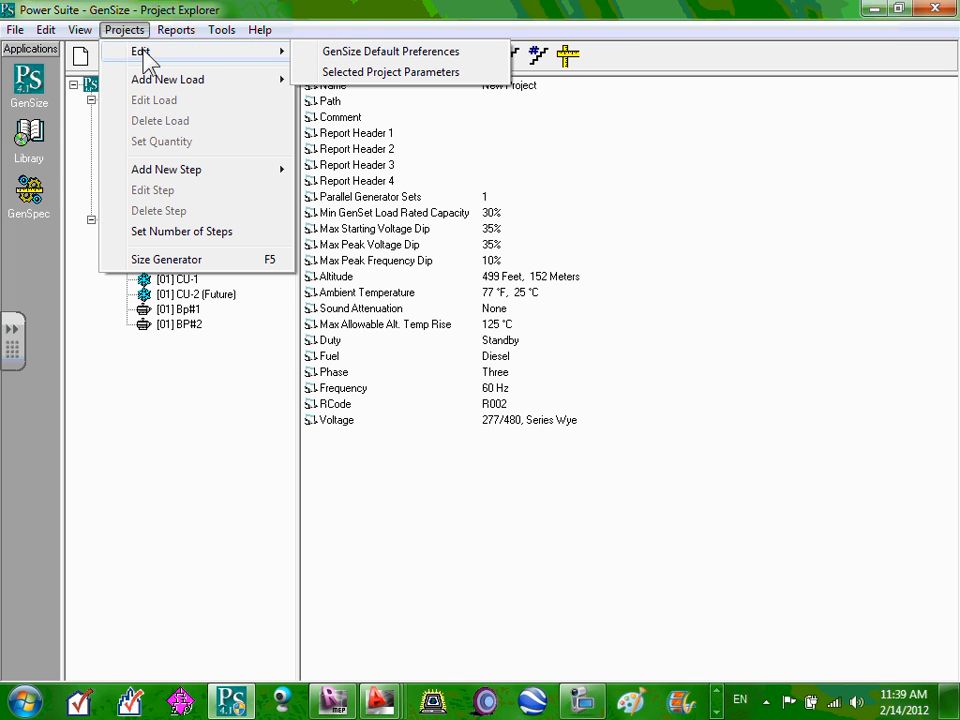
Set the project voltage to R098 120/208, Parallel Wye in Selected Project Parameters and apply.
{"action": "left_click", "coordinate": [395, 76]}
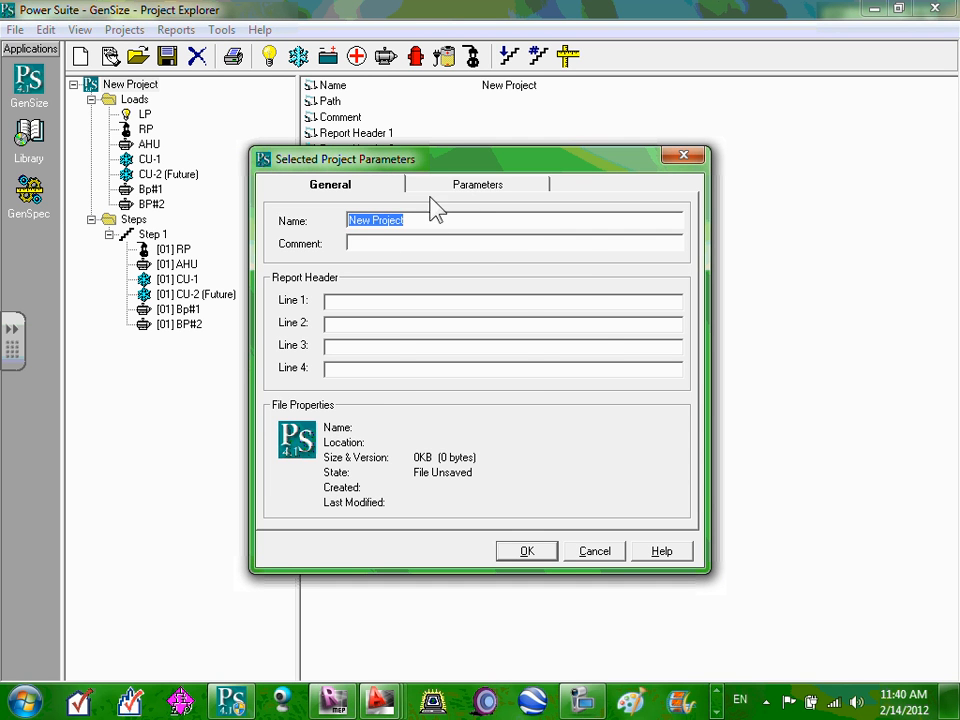
{"action": "left_click", "coordinate": [472, 187]}
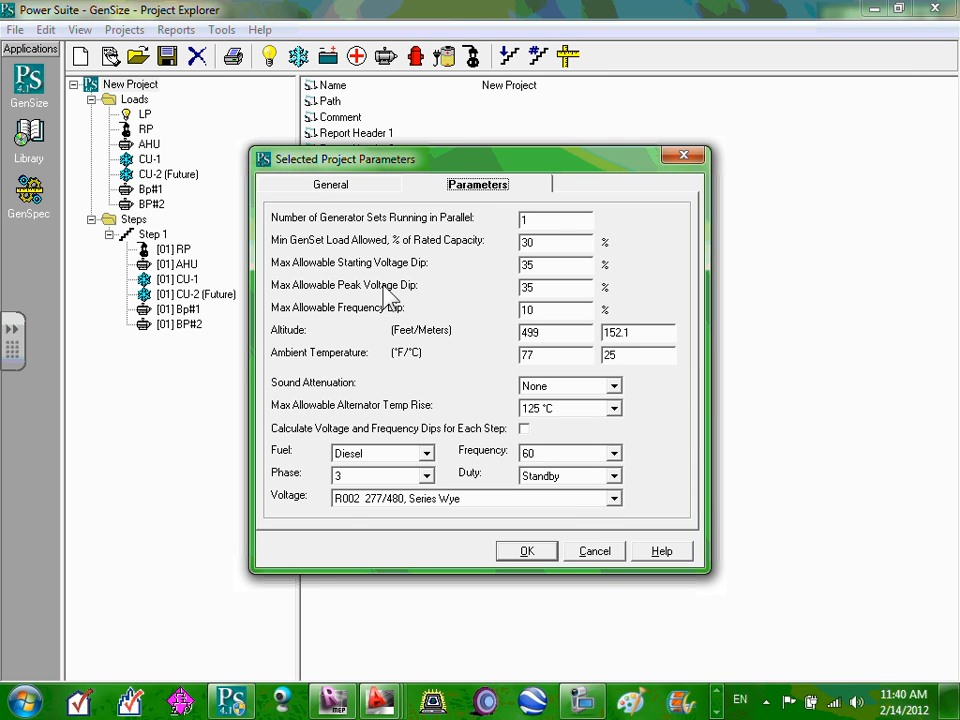
{"action": "left_click", "coordinate": [614, 503]}
{"action": "scroll", "coordinate": [579, 540], "scroll_direction": "down", "scroll_amount": 2}
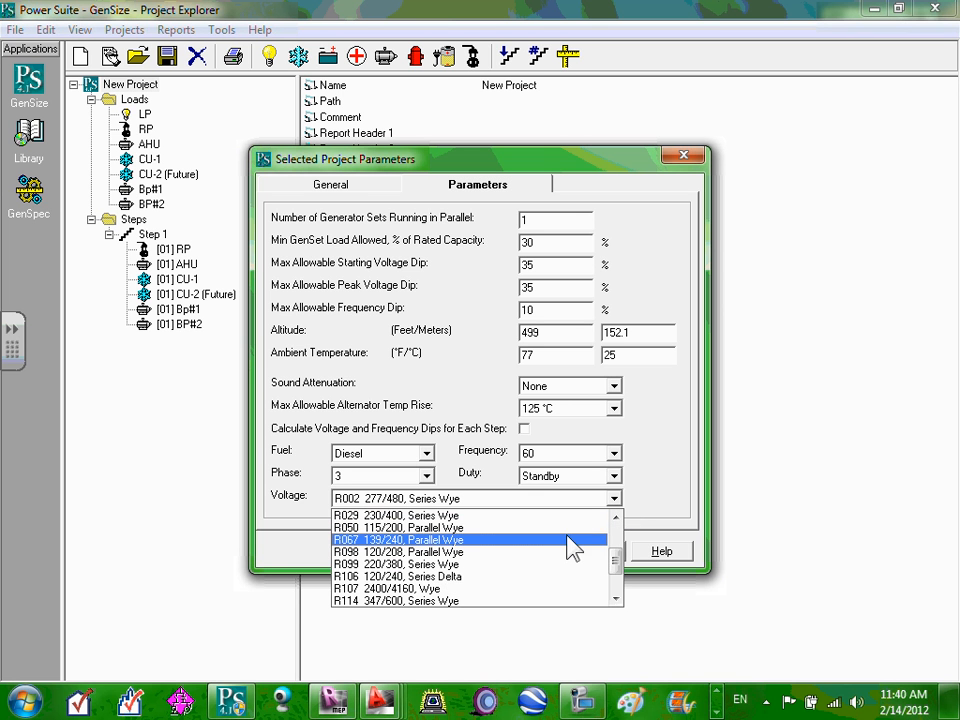
{"action": "left_click", "coordinate": [471, 552]}
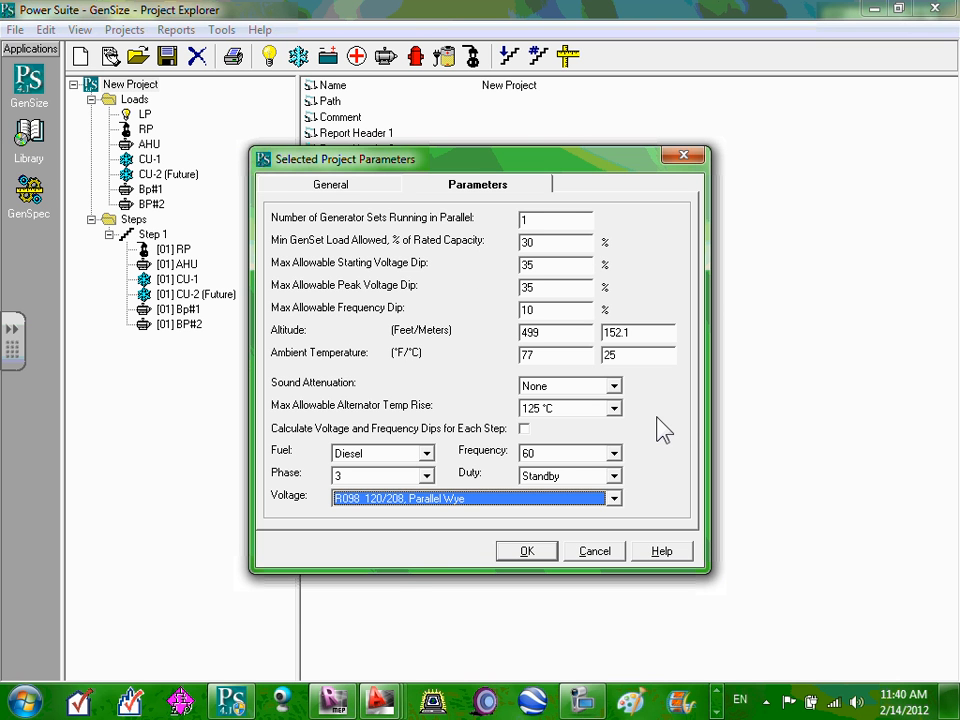
{"action": "left_click", "coordinate": [538, 551]}
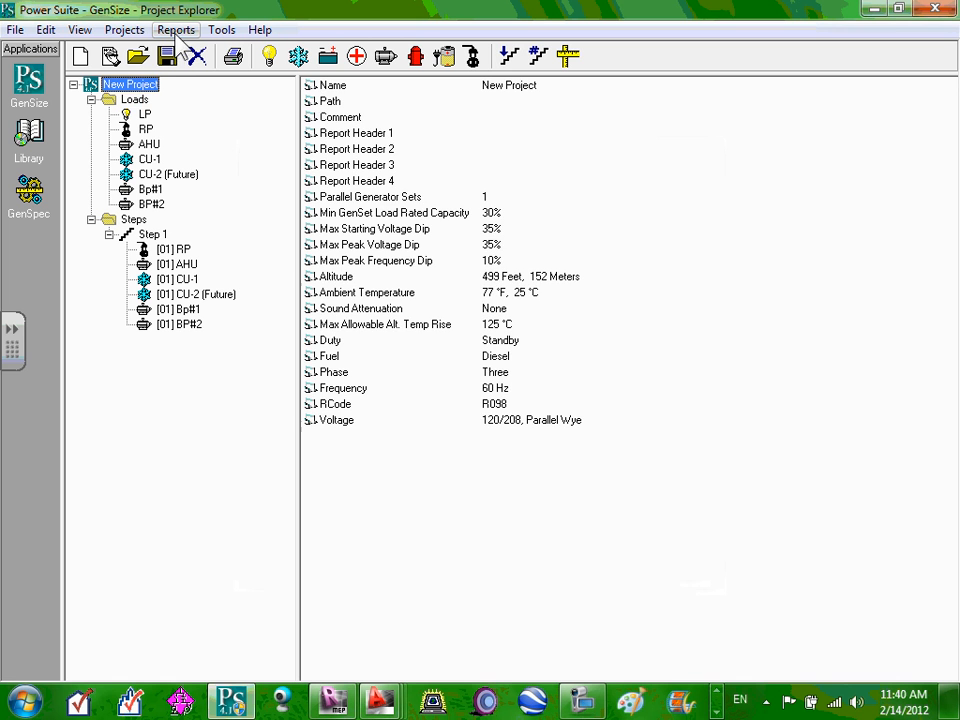
{"action": "left_click", "coordinate": [128, 100]}
{"action": "left_click", "coordinate": [134, 86]}
{"action": "left_click", "coordinate": [121, 36]}
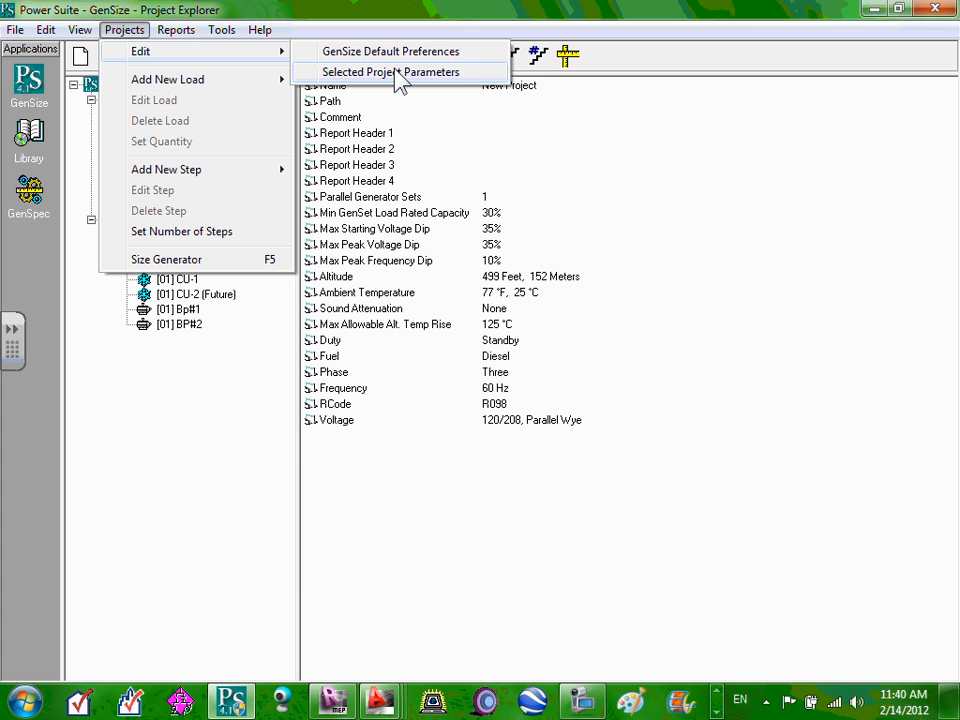
Enter the client's name as the project name and the comment 'Commercial Project'.
{"action": "left_click", "coordinate": [398, 73]}
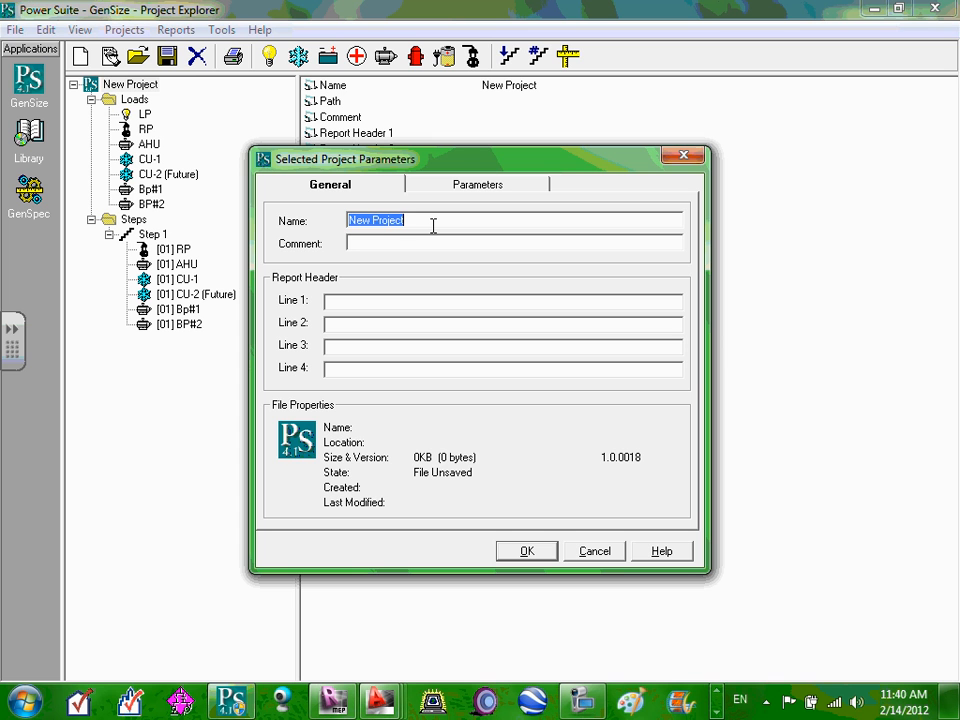
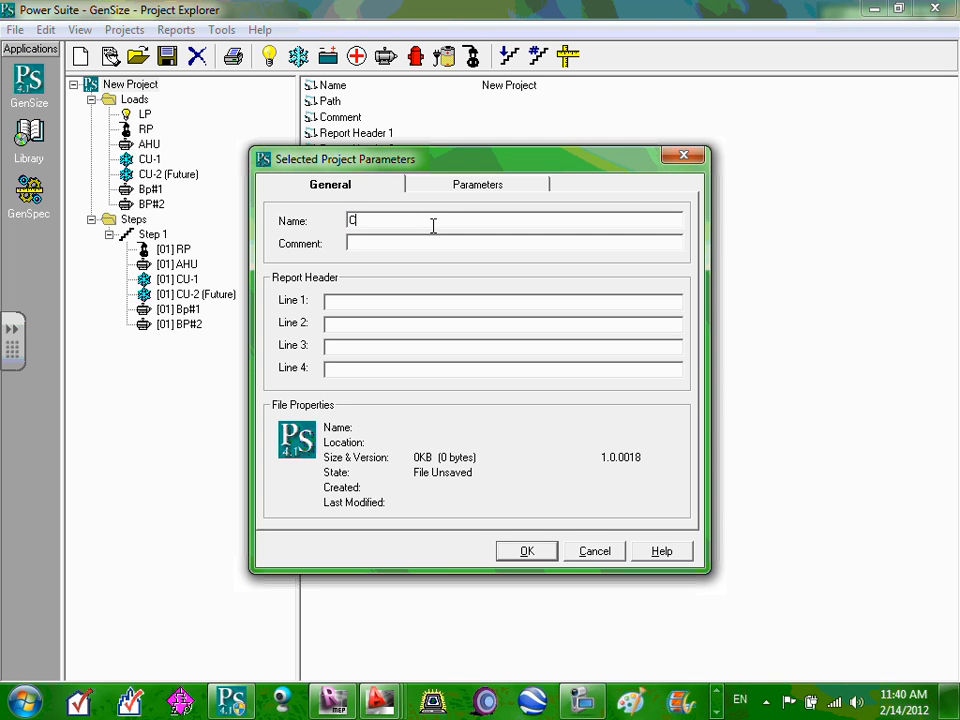
{"action": "left_click", "coordinate": [354, 243]}
{"action": "type", "text": "Commercial "}
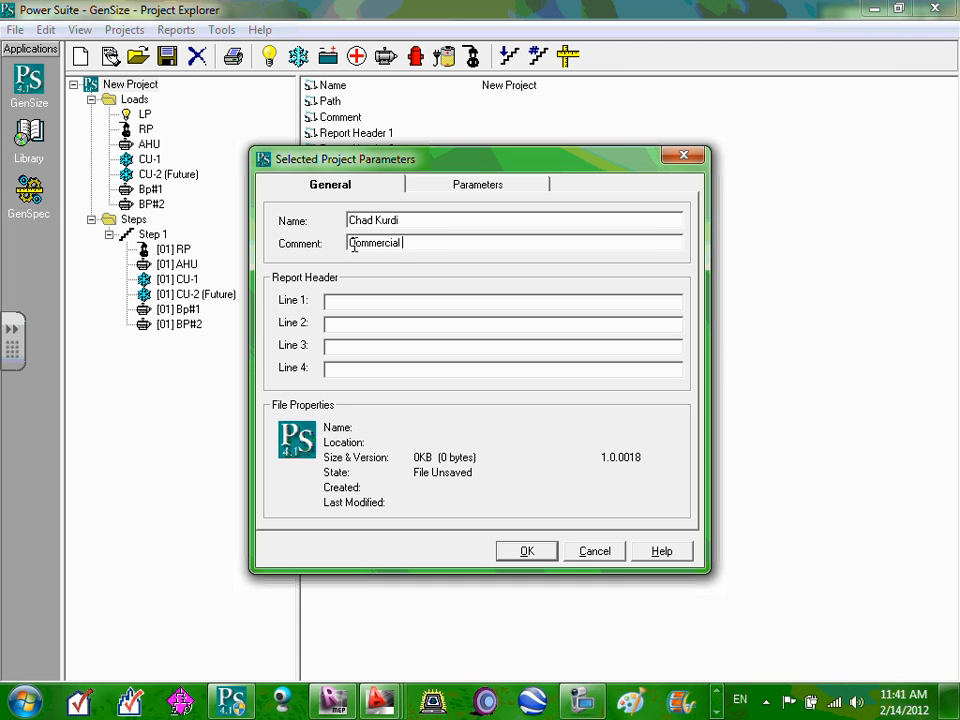
{"action": "type", "text": "Project"}
Fill report header lines 1–4 with 'yuu', 'a', 'd', 'd', check parameters, and save.
{"action": "left_click", "coordinate": [364, 302]}
{"action": "type", "text": "yuu"}
{"action": "left_click", "coordinate": [355, 325]}
{"action": "type", "text": "a"}
{"action": "left_click", "coordinate": [356, 347]}
{"action": "type", "text": "d"}
{"action": "left_click", "coordinate": [347, 368]}
{"action": "type", "text": "d"}
{"action": "left_click", "coordinate": [470, 188]}
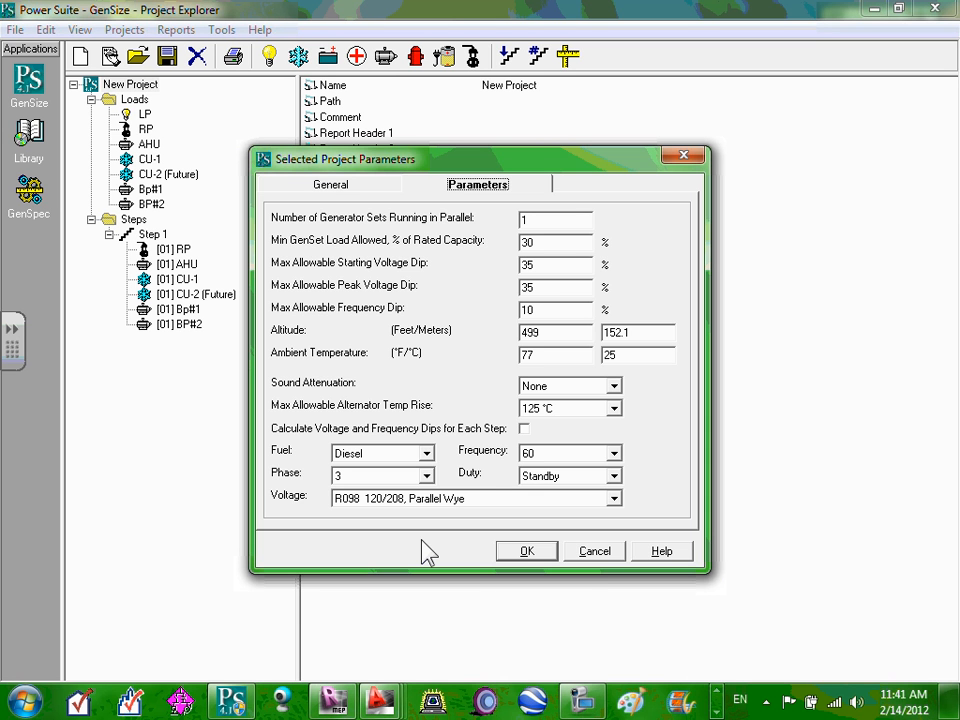
{"action": "left_click", "coordinate": [524, 553]}
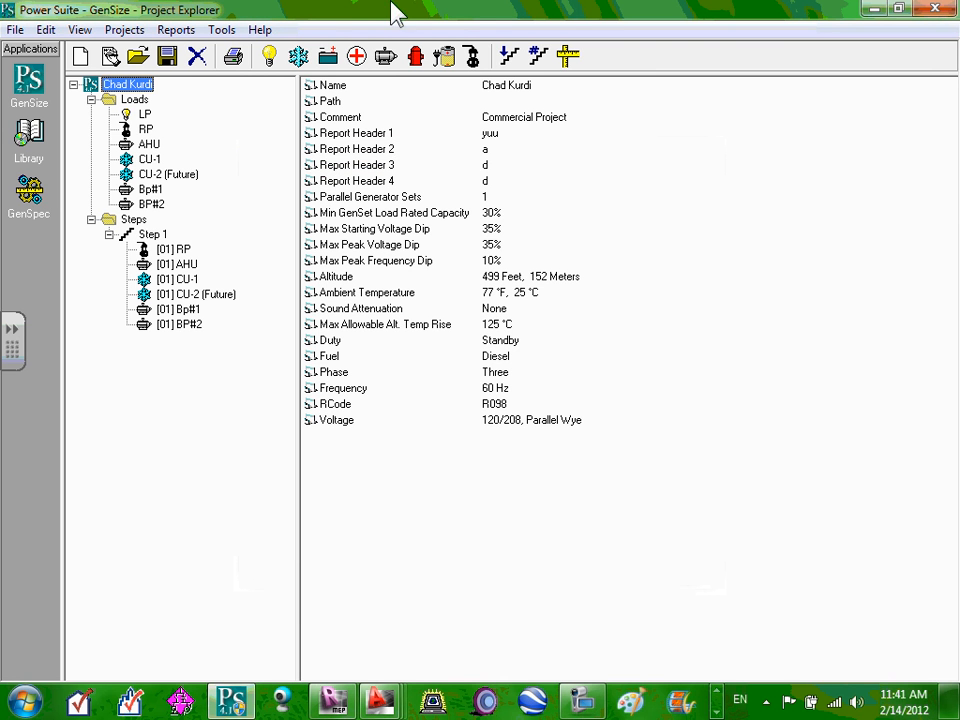
Size the renamed project at 120/208 V, giving 83 of 478 recommended sets led by 125DGDK.
{"action": "left_click", "coordinate": [569, 59]}
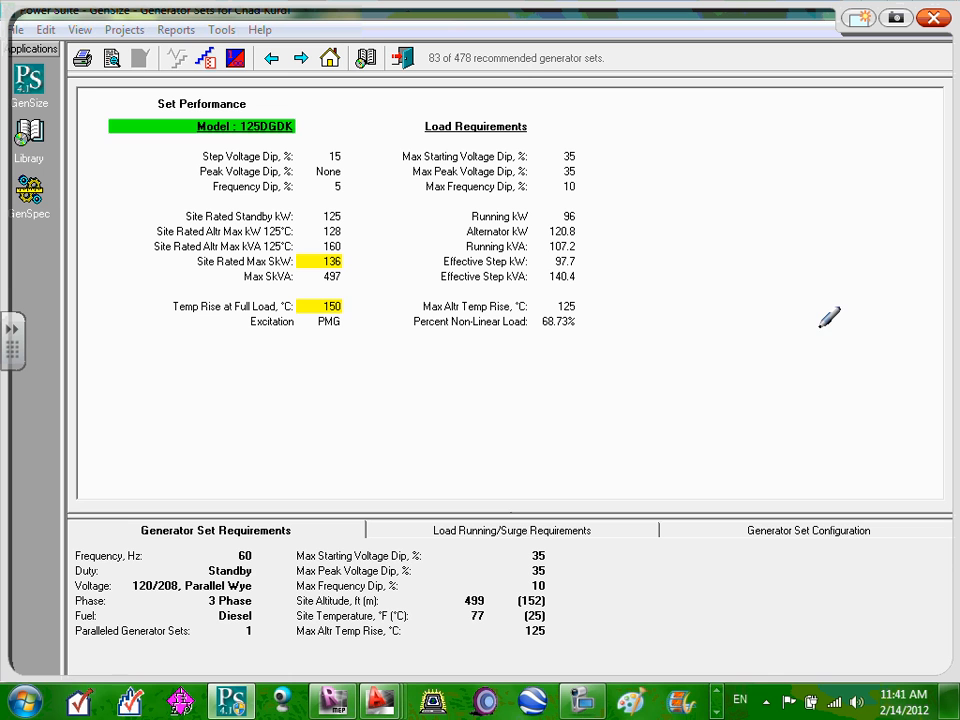
In red ink, circle the 125 standby kW, write and box '125kw', and circle 'Model : 125DGDK'.
{"action": "mouse_move", "coordinate": [256, 186]}
{"action": "left_mouse_down"}
{"action": "mouse_move", "coordinate": [205, 192]}
{"action": "mouse_move", "coordinate": [182, 214]}
{"action": "mouse_move", "coordinate": [362, 213]}
{"action": "mouse_move", "coordinate": [240, 187]}
{"action": "left_mouse_up"}
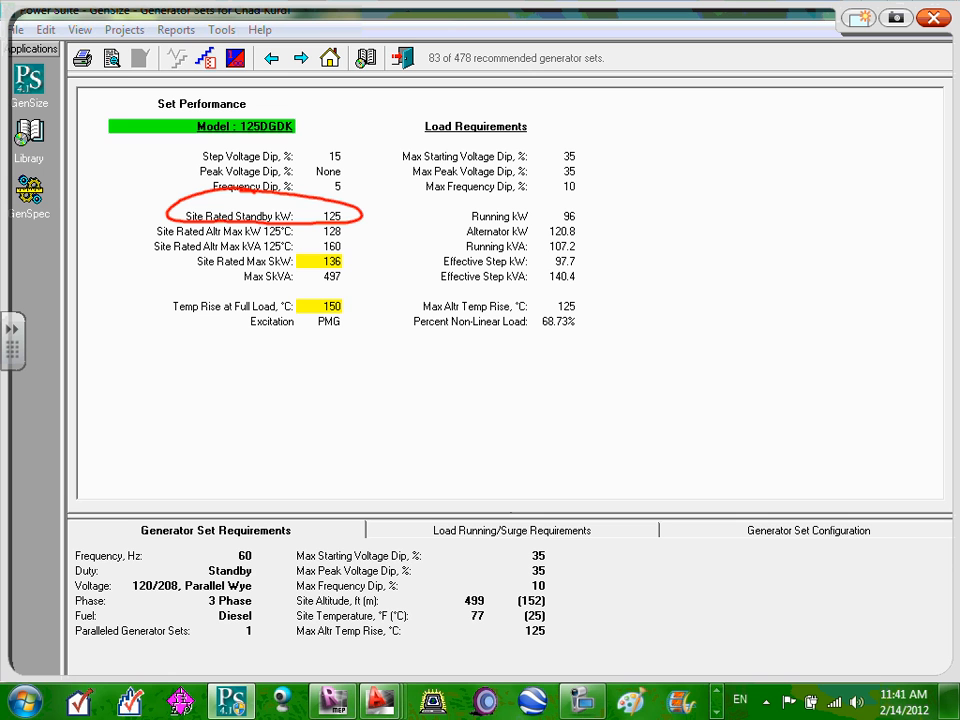
{"action": "left_click_drag", "start_coordinate": [634, 220], "coordinate": [622, 285]}
{"action": "mouse_move", "coordinate": [650, 230]}
{"action": "left_mouse_down"}
{"action": "mouse_move", "coordinate": [650, 272]}
{"action": "mouse_move", "coordinate": [673, 283]}
{"action": "left_mouse_up"}
{"action": "mouse_move", "coordinate": [723, 212]}
{"action": "left_mouse_down"}
{"action": "mouse_move", "coordinate": [702, 227]}
{"action": "mouse_move", "coordinate": [697, 273]}
{"action": "left_mouse_up"}
{"action": "left_click_drag", "start_coordinate": [748, 182], "coordinate": [772, 262]}
{"action": "mouse_move", "coordinate": [785, 205]}
{"action": "left_mouse_down"}
{"action": "mouse_move", "coordinate": [810, 235]}
{"action": "mouse_move", "coordinate": [835, 200]}
{"action": "left_mouse_up"}
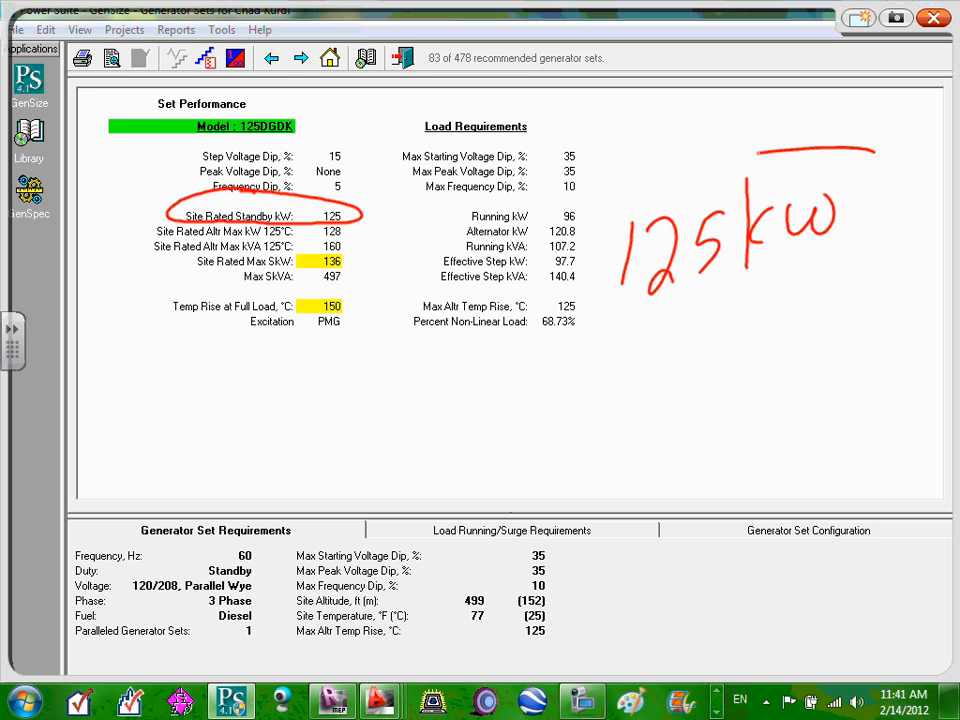
{"action": "mouse_move", "coordinate": [875, 152]}
{"action": "left_mouse_down"}
{"action": "mouse_move", "coordinate": [650, 320]}
{"action": "mouse_move", "coordinate": [876, 153]}
{"action": "left_mouse_up"}
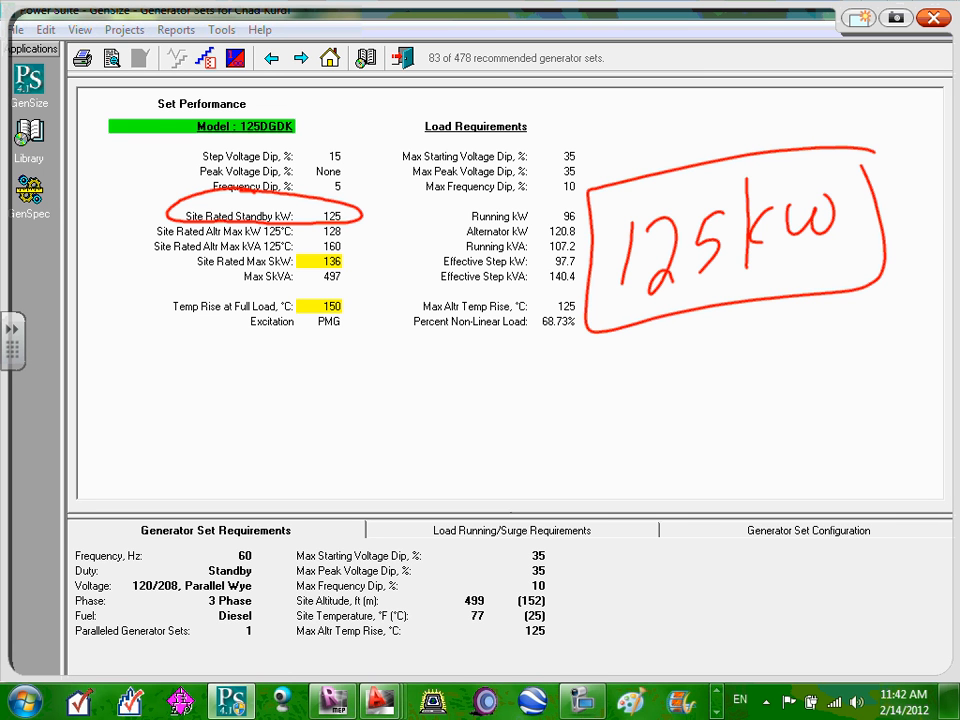
{"action": "mouse_move", "coordinate": [320, 108]}
{"action": "left_mouse_down"}
{"action": "mouse_move", "coordinate": [145, 125]}
{"action": "mouse_move", "coordinate": [250, 101]}
{"action": "left_mouse_up"}
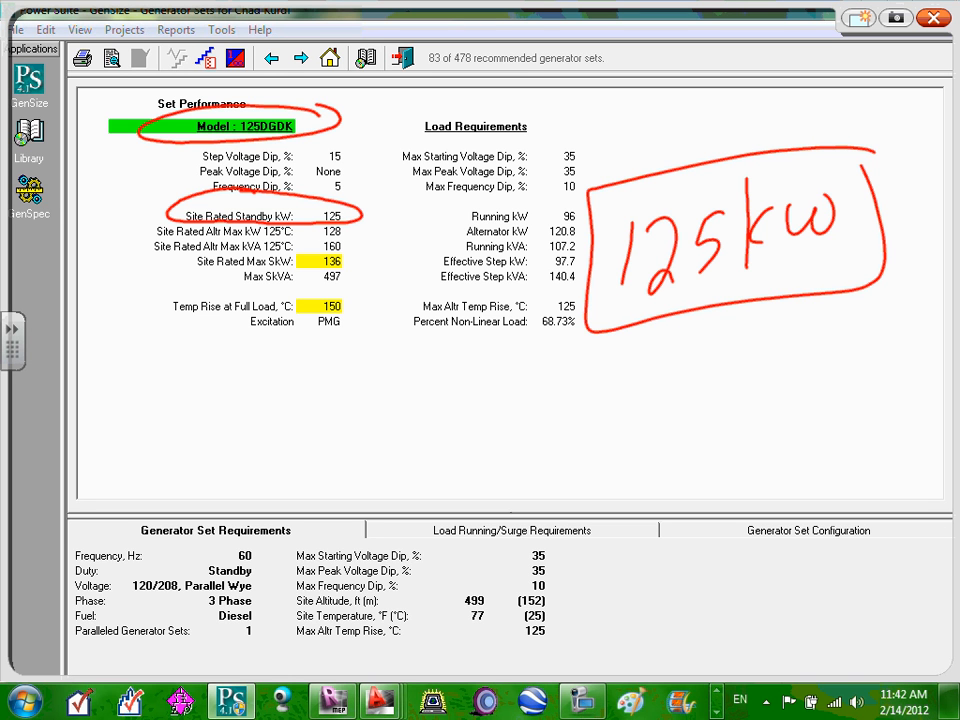
Circle the left values (60 Hz, standby, 120/208 V, diesel) and the right-hand altitude/temperature values.
{"action": "mouse_move", "coordinate": [180, 545]}
{"action": "left_mouse_down"}
{"action": "mouse_move", "coordinate": [125, 565]}
{"action": "mouse_move", "coordinate": [175, 665]}
{"action": "mouse_move", "coordinate": [290, 585]}
{"action": "mouse_move", "coordinate": [235, 540]}
{"action": "left_mouse_up"}
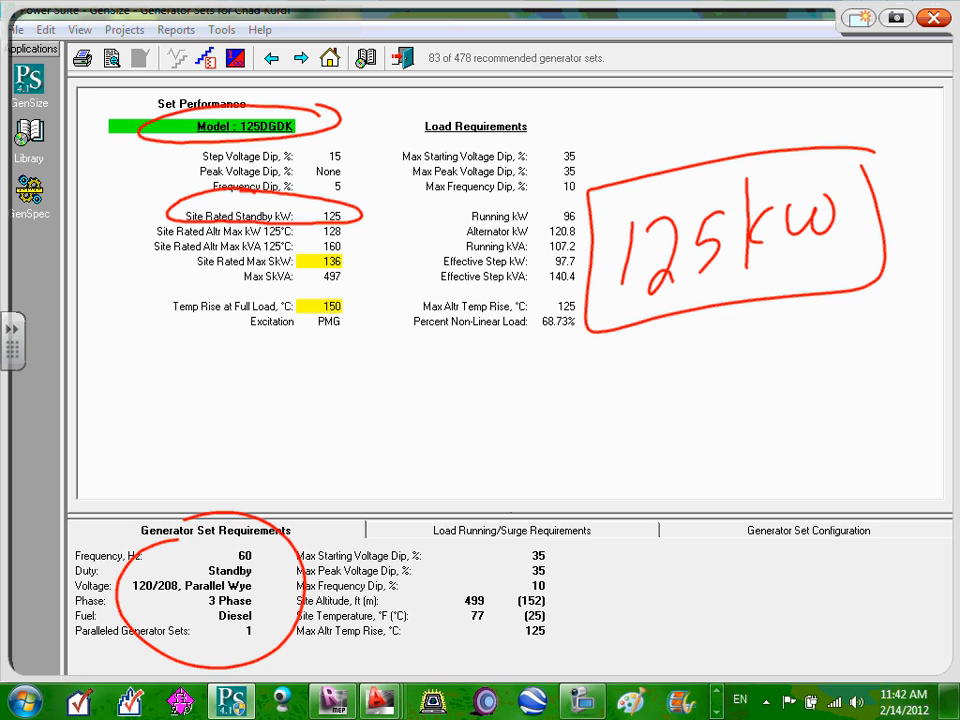
{"action": "mouse_move", "coordinate": [548, 540]}
{"action": "left_mouse_down"}
{"action": "mouse_move", "coordinate": [440, 590]}
{"action": "mouse_move", "coordinate": [560, 650]}
{"action": "mouse_move", "coordinate": [555, 540]}
{"action": "left_mouse_up"}
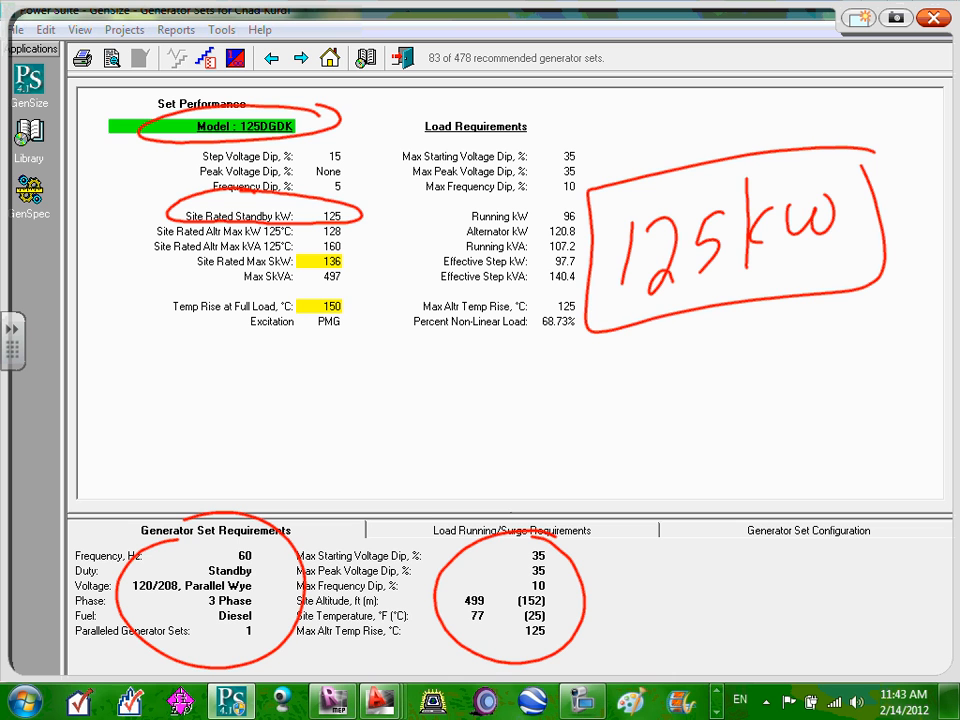
Clear the red ink and show the 125DGDK configuration: UC3E alternator, 6BTAA5.9-G1 diesel engine.
{"action": "left_click", "coordinate": [934, 18]}
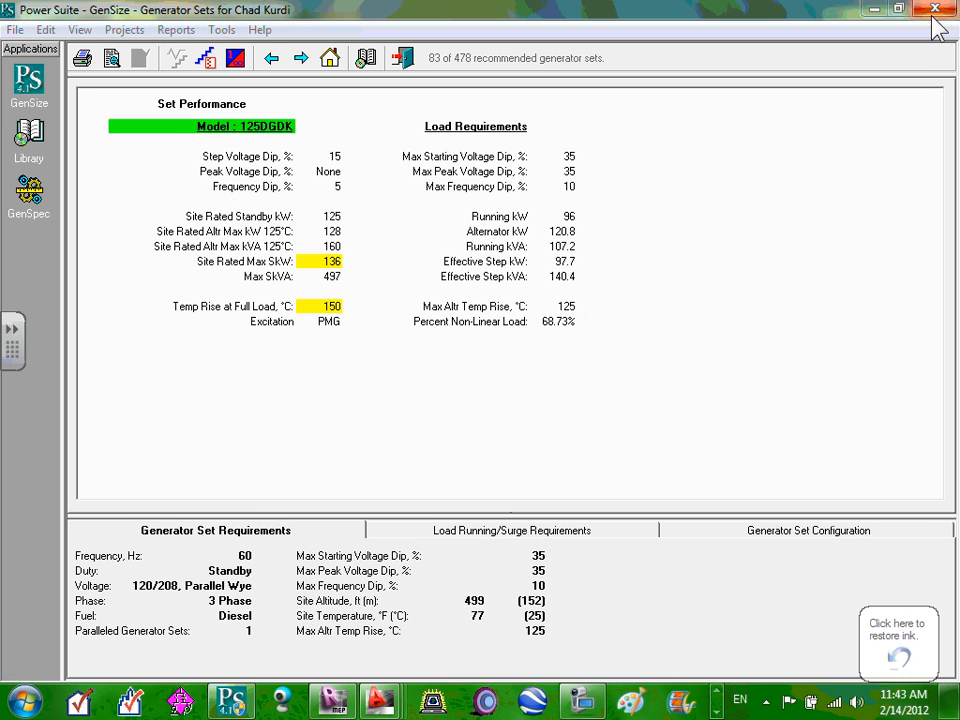
{"action": "left_click", "coordinate": [544, 528]}
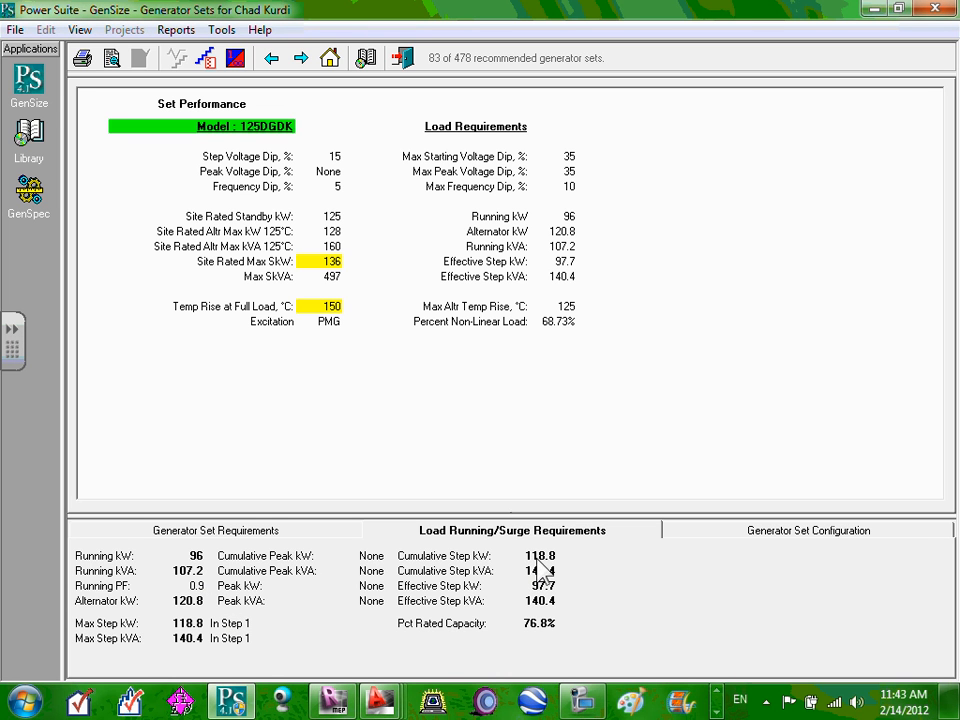
{"action": "left_click", "coordinate": [770, 536]}
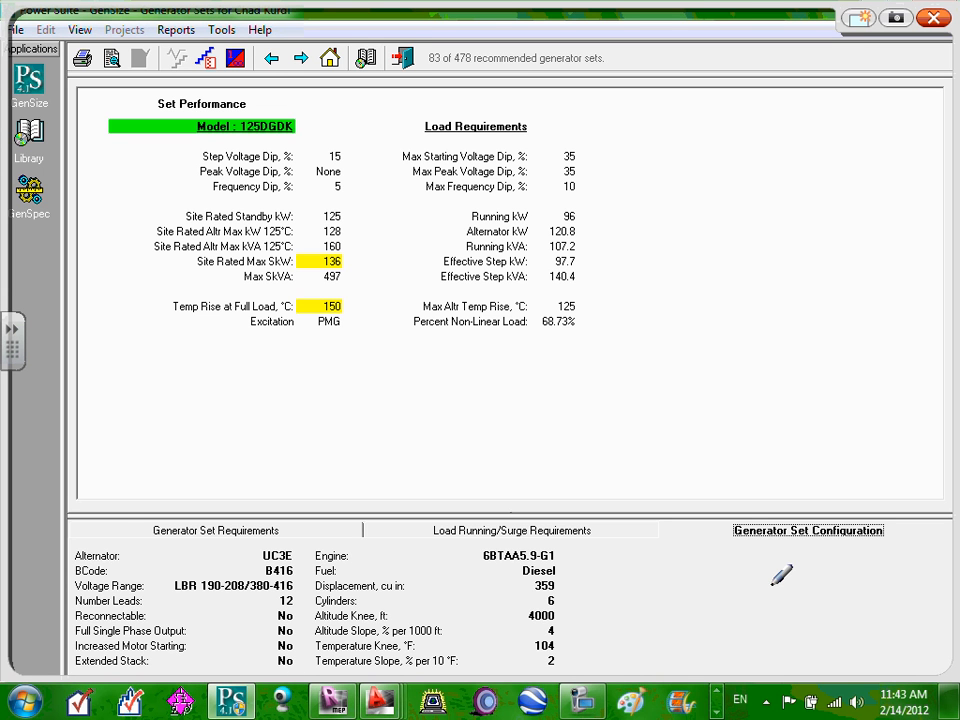
Circle the Alternator and Engine entries in red, then sketch the boxes and radiator outline.
{"action": "mouse_move", "coordinate": [80, 572]}
{"action": "left_mouse_down"}
{"action": "mouse_move", "coordinate": [70, 545]}
{"action": "mouse_move", "coordinate": [135, 535]}
{"action": "mouse_move", "coordinate": [118, 568]}
{"action": "left_mouse_up"}
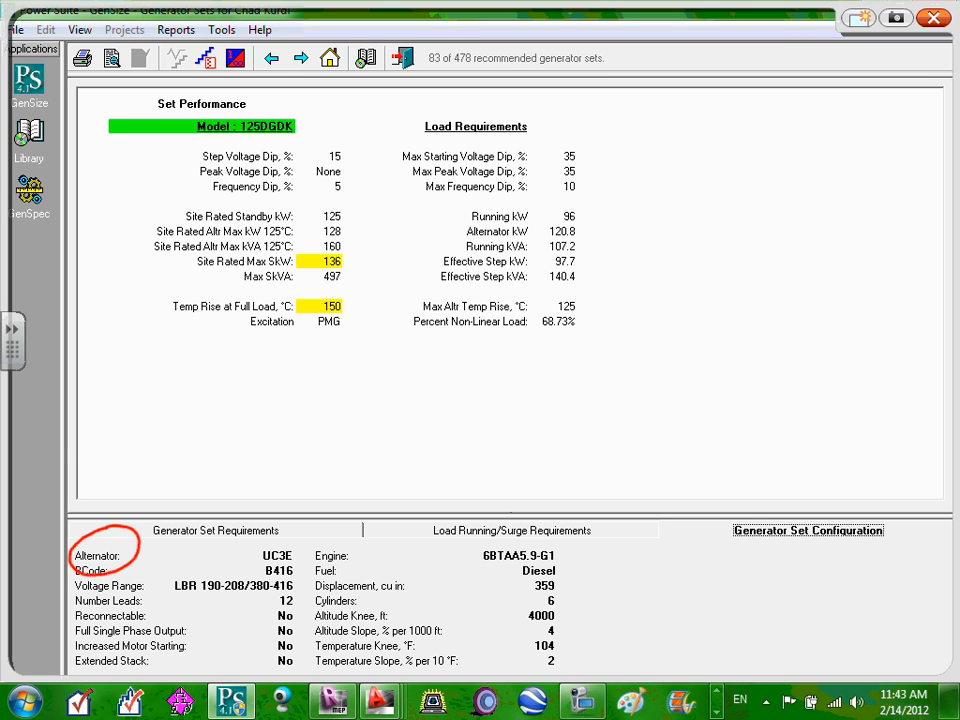
{"action": "left_click_drag", "start_coordinate": [310, 570], "coordinate": [330, 575]}
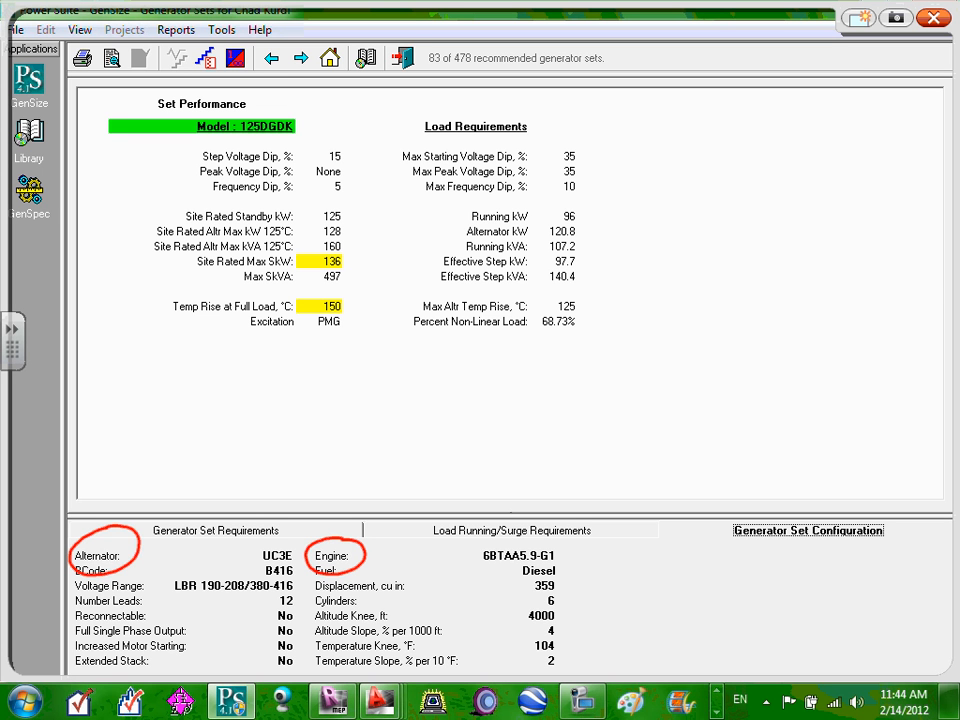
{"action": "mouse_move", "coordinate": [653, 350]}
{"action": "left_mouse_down"}
{"action": "mouse_move", "coordinate": [602, 346]}
{"action": "mouse_move", "coordinate": [493, 451]}
{"action": "mouse_move", "coordinate": [655, 356]}
{"action": "left_mouse_up"}
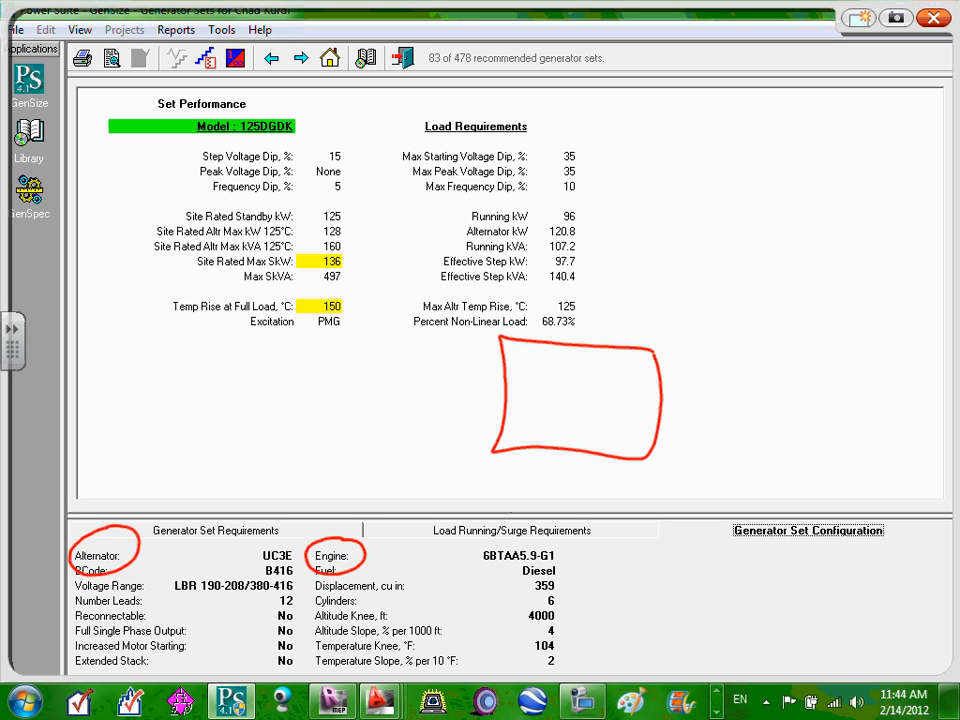
{"action": "mouse_move", "coordinate": [653, 349]}
{"action": "left_mouse_down"}
{"action": "mouse_move", "coordinate": [738, 343]}
{"action": "mouse_move", "coordinate": [824, 431]}
{"action": "mouse_move", "coordinate": [651, 447]}
{"action": "left_mouse_up"}
{"action": "left_click_drag", "start_coordinate": [833, 318], "coordinate": [917, 209]}
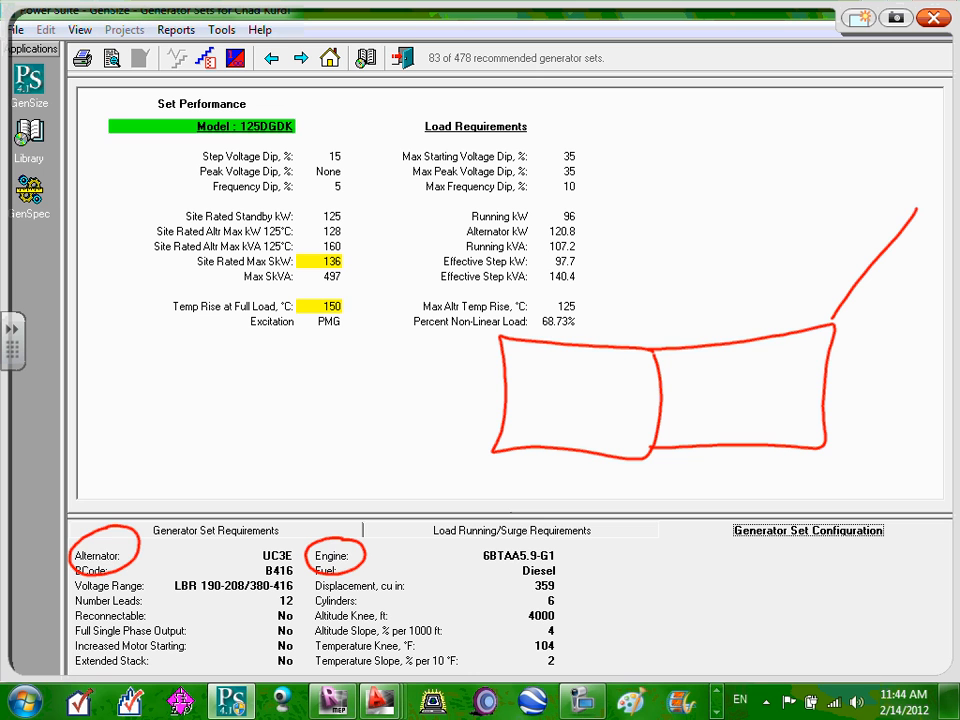
{"action": "left_click_drag", "start_coordinate": [824, 446], "coordinate": [958, 452]}
{"action": "mouse_move", "coordinate": [917, 210]}
{"action": "left_mouse_down"}
{"action": "mouse_move", "coordinate": [955, 215]}
{"action": "mouse_move", "coordinate": [955, 523]}
{"action": "mouse_move", "coordinate": [826, 450]}
{"action": "left_mouse_up"}
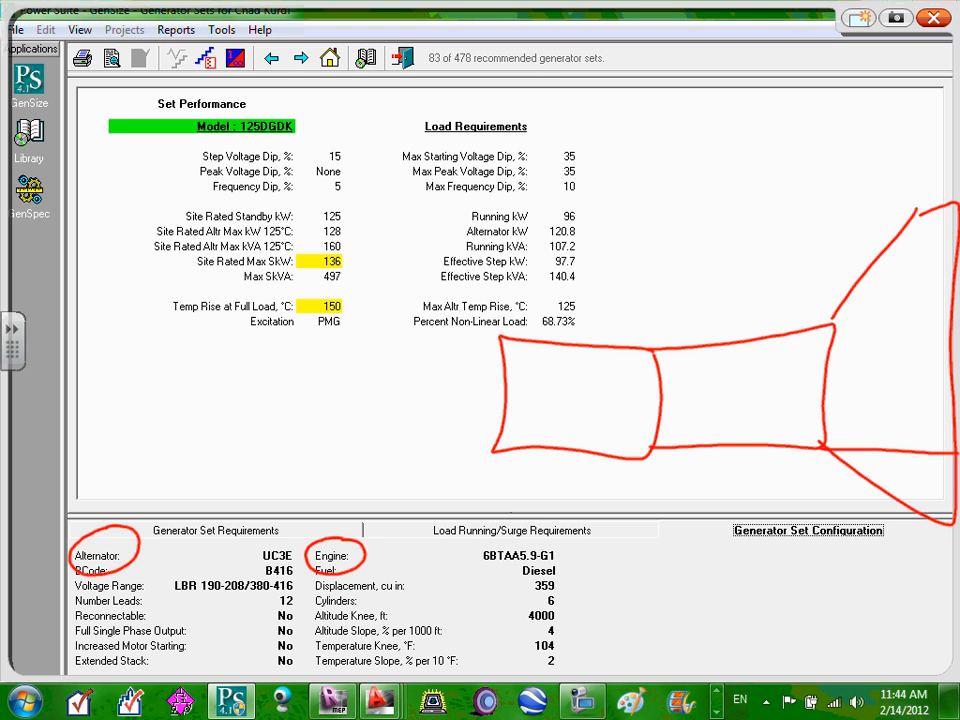
Label the sketched sections GEN, Engine and Radiator.
{"action": "mouse_move", "coordinate": [551, 364]}
{"action": "left_mouse_down"}
{"action": "mouse_move", "coordinate": [553, 397]}
{"action": "mouse_move", "coordinate": [562, 389]}
{"action": "left_mouse_up"}
{"action": "left_click_drag", "start_coordinate": [588, 364], "coordinate": [567, 410]}
{"action": "left_click_drag", "start_coordinate": [588, 393], "coordinate": [568, 398]}
{"action": "mouse_move", "coordinate": [591, 405]}
{"action": "left_mouse_down"}
{"action": "mouse_move", "coordinate": [612, 404]}
{"action": "mouse_move", "coordinate": [615, 381]}
{"action": "left_mouse_up"}
{"action": "mouse_move", "coordinate": [709, 364]}
{"action": "left_mouse_down"}
{"action": "mouse_move", "coordinate": [691, 409]}
{"action": "mouse_move", "coordinate": [785, 402]}
{"action": "left_mouse_up"}
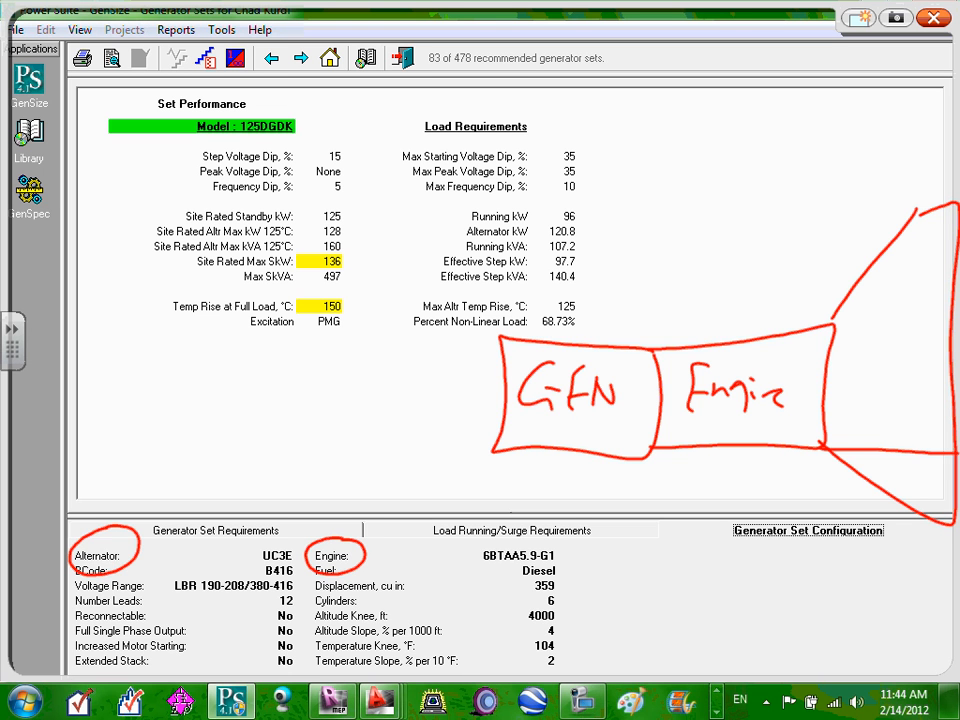
{"action": "mouse_move", "coordinate": [845, 355]}
{"action": "left_mouse_down"}
{"action": "mouse_move", "coordinate": [850, 395]}
{"action": "mouse_move", "coordinate": [915, 308]}
{"action": "left_mouse_up"}
{"action": "left_click_drag", "start_coordinate": [908, 299], "coordinate": [923, 292]}
{"action": "mouse_move", "coordinate": [917, 283]}
{"action": "left_mouse_down"}
{"action": "mouse_move", "coordinate": [928, 291]}
{"action": "mouse_move", "coordinate": [921, 281]}
{"action": "left_mouse_up"}
{"action": "left_click_drag", "start_coordinate": [932, 262], "coordinate": [939, 273]}
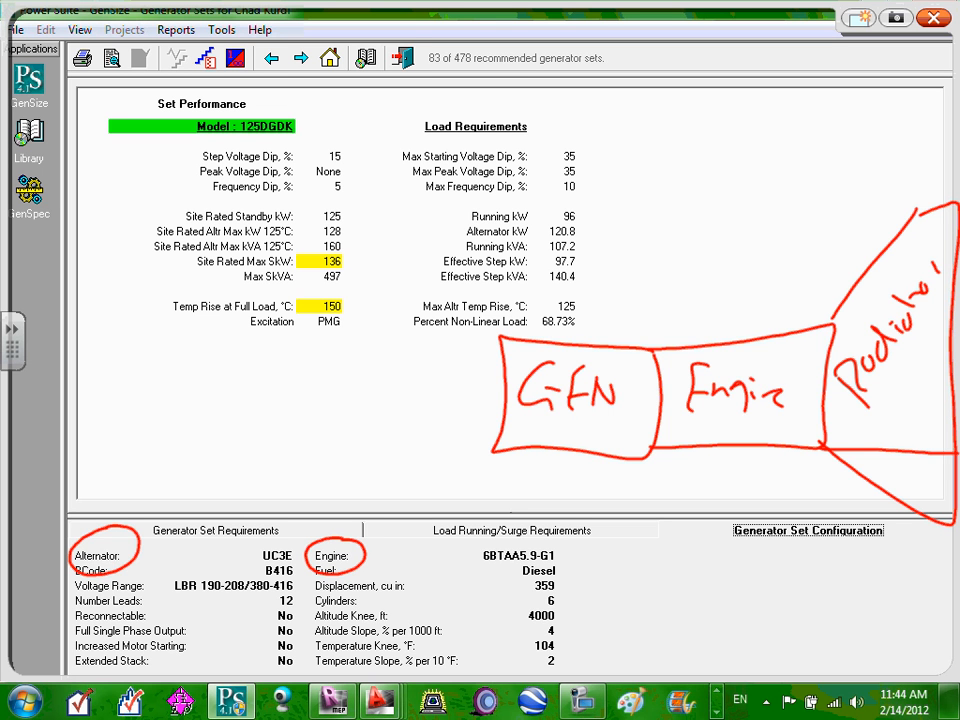
Link GEN and Engine to their entries, add green airflow strokes, then clear the ink.
{"action": "mouse_move", "coordinate": [497, 414]}
{"action": "left_mouse_down"}
{"action": "mouse_move", "coordinate": [445, 416]}
{"action": "mouse_move", "coordinate": [150, 525]}
{"action": "left_mouse_up"}
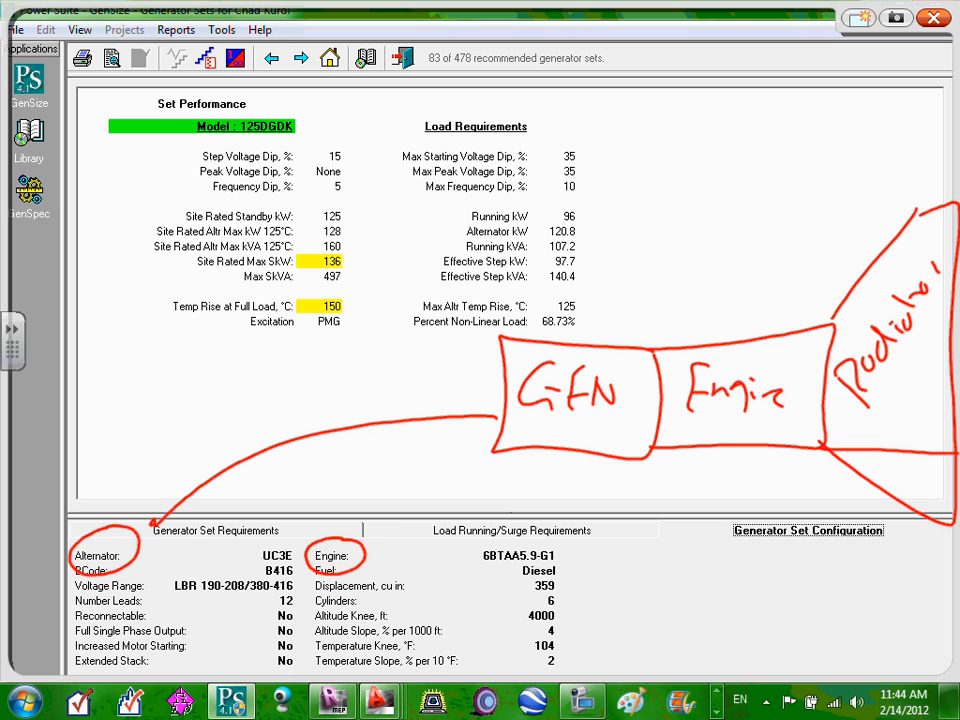
{"action": "mouse_move", "coordinate": [737, 433]}
{"action": "left_mouse_down"}
{"action": "mouse_move", "coordinate": [630, 480]}
{"action": "mouse_move", "coordinate": [372, 554]}
{"action": "left_mouse_up"}
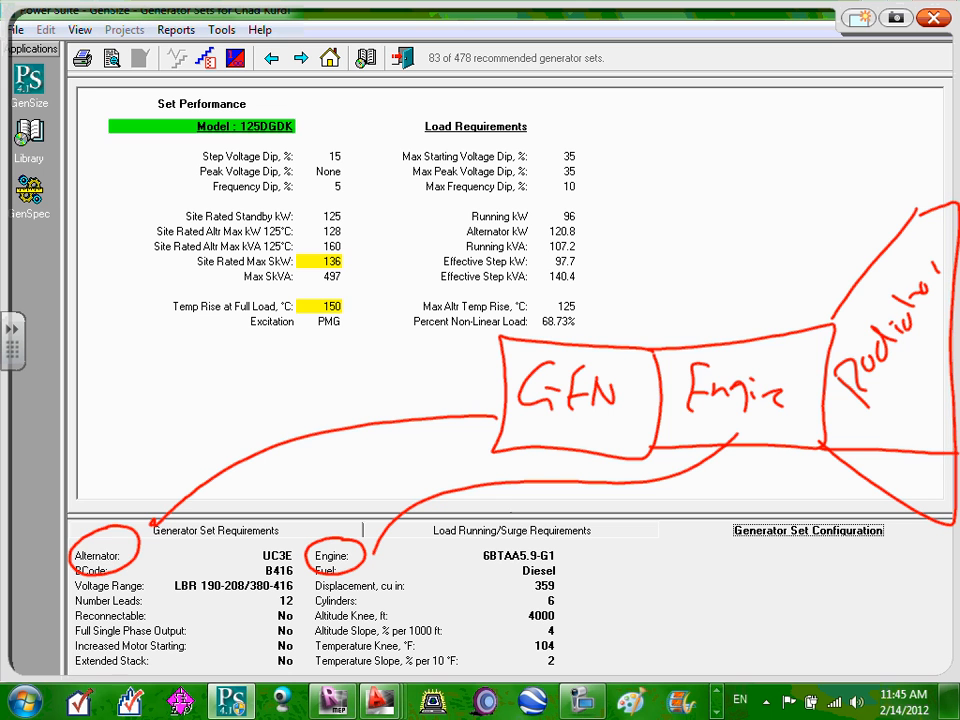
{"action": "left_click_drag", "start_coordinate": [398, 300], "coordinate": [506, 358]}
{"action": "left_click_drag", "start_coordinate": [357, 326], "coordinate": [492, 377]}
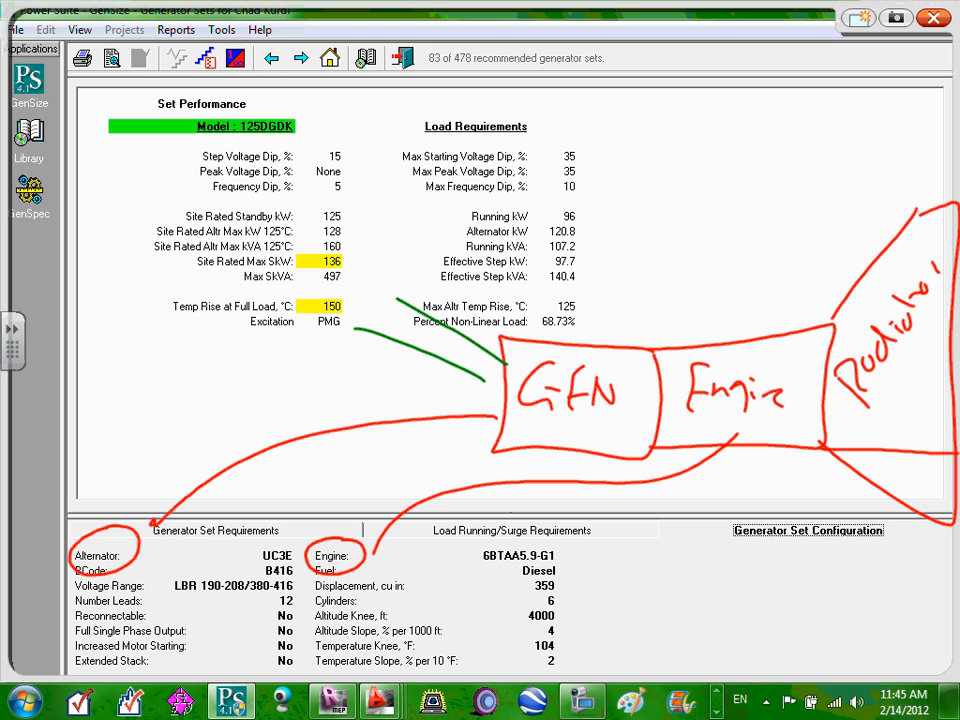
{"action": "left_click_drag", "start_coordinate": [335, 375], "coordinate": [486, 384]}
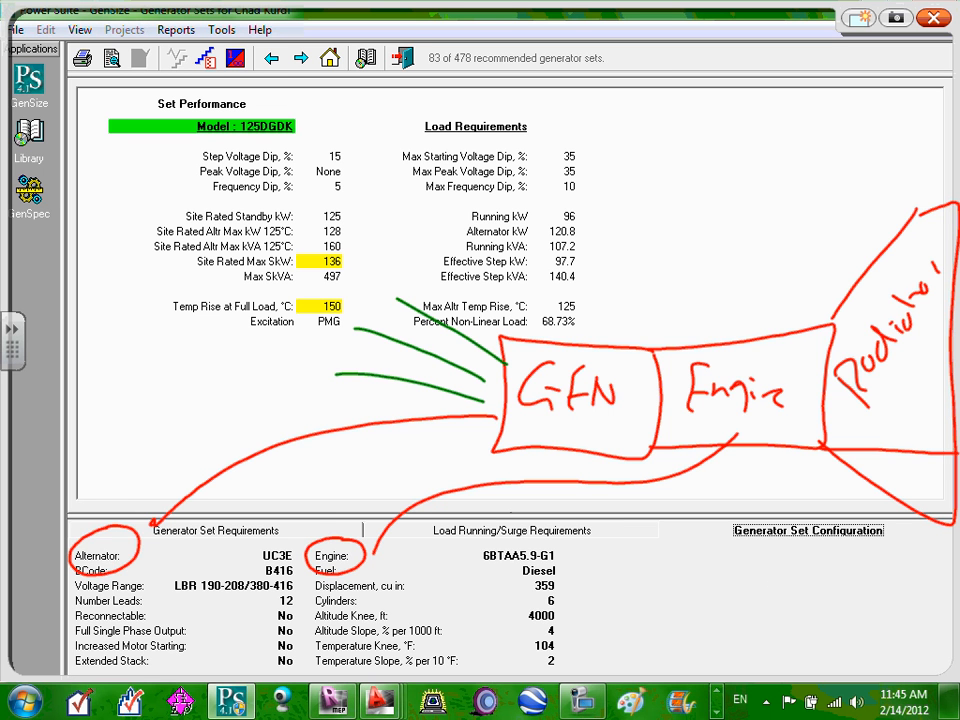
{"action": "left_click_drag", "start_coordinate": [410, 269], "coordinate": [500, 328]}
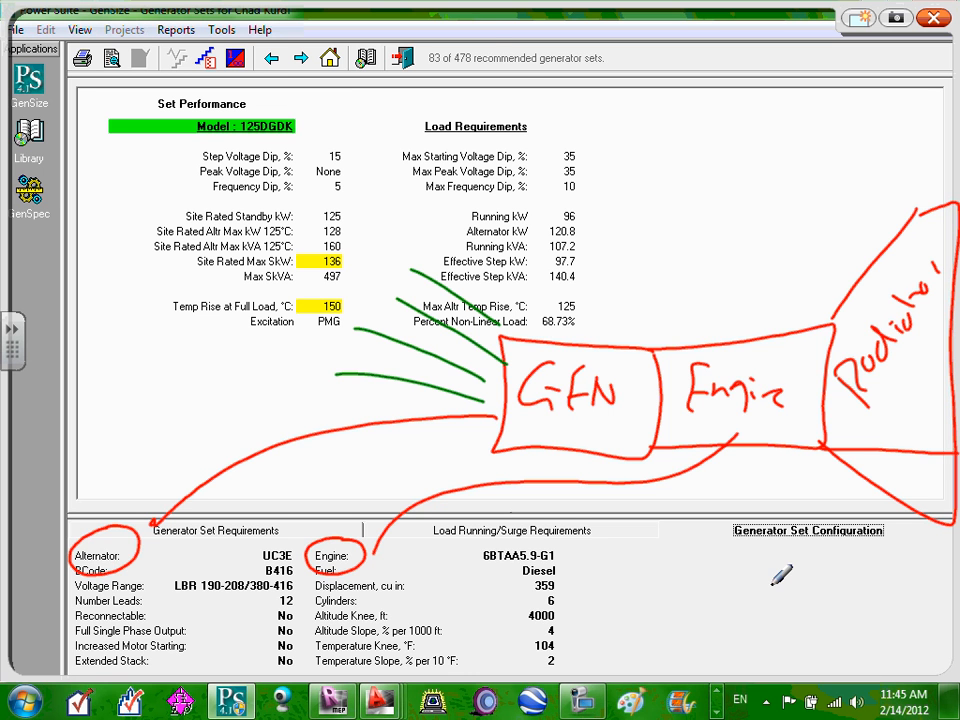
{"action": "left_click", "coordinate": [933, 18]}
Return the lower panel to Generator Set Requirements and bring up the Reports > Preview list.
{"action": "left_click", "coordinate": [542, 532]}
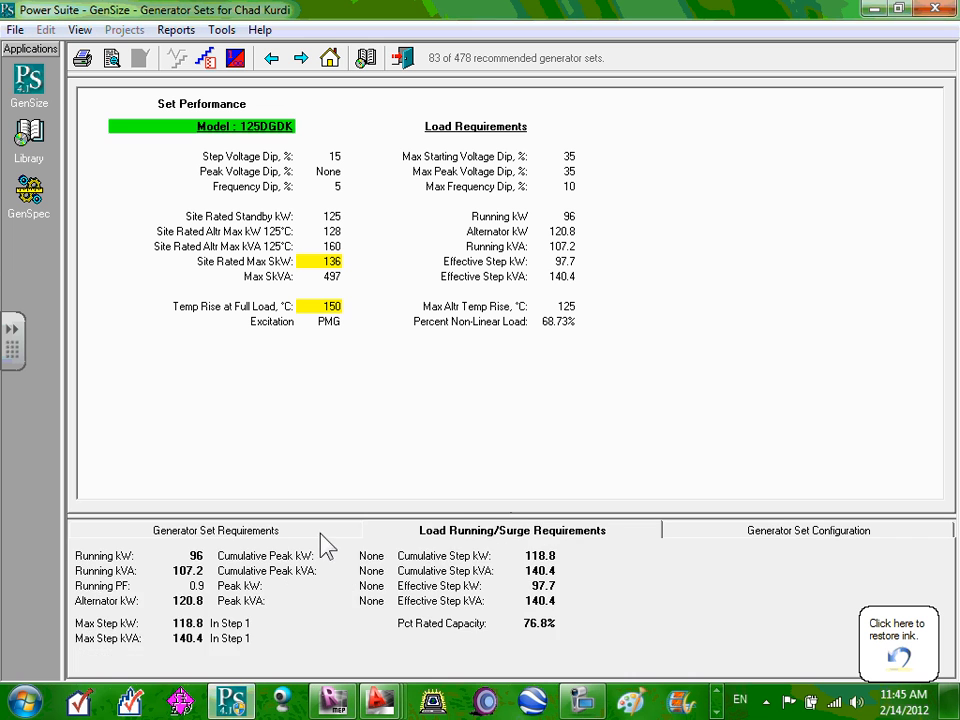
{"action": "left_click", "coordinate": [280, 536]}
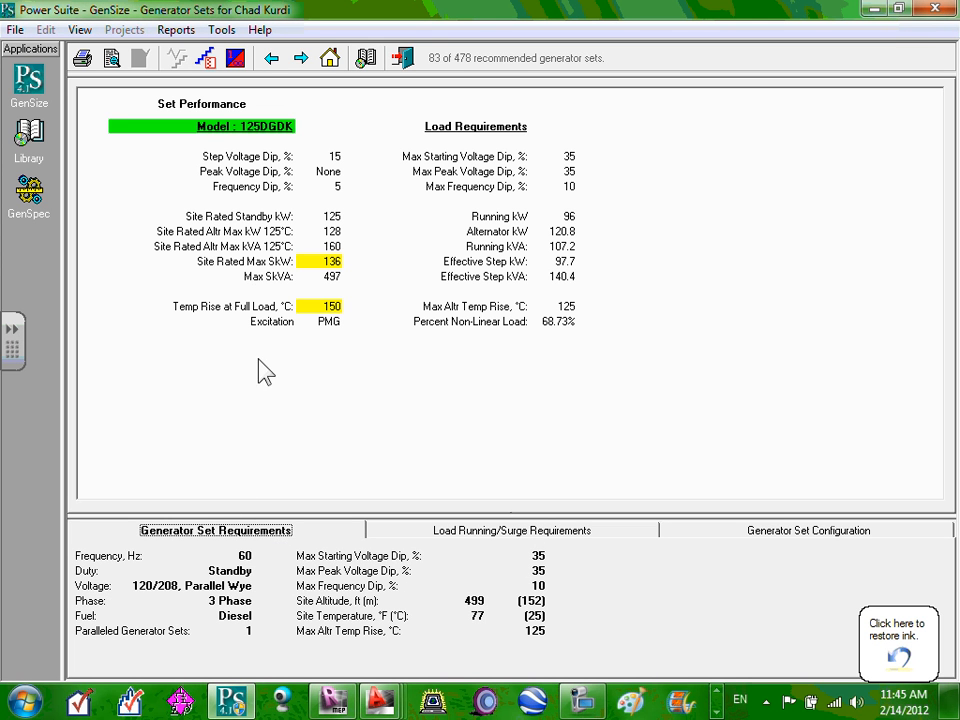
{"action": "left_click", "coordinate": [176, 30]}
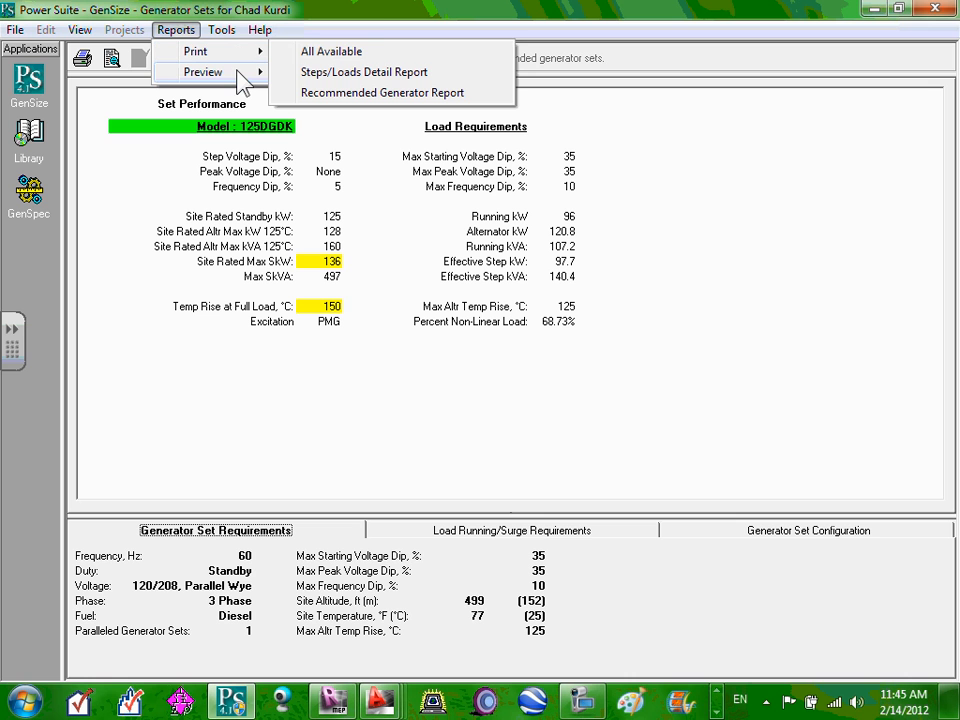
{"action": "mouse_move", "coordinate": [238, 74]}
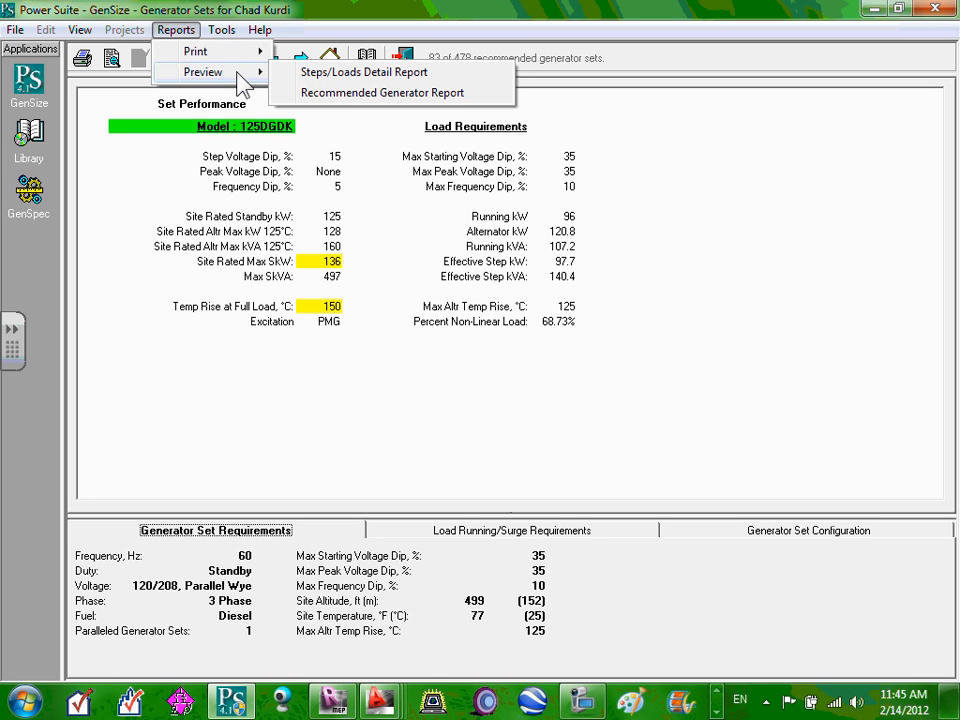
Preview the 125DGDK Recommended Generator Report, scroll through it, and close the Report Viewer.
{"action": "left_click", "coordinate": [367, 93]}
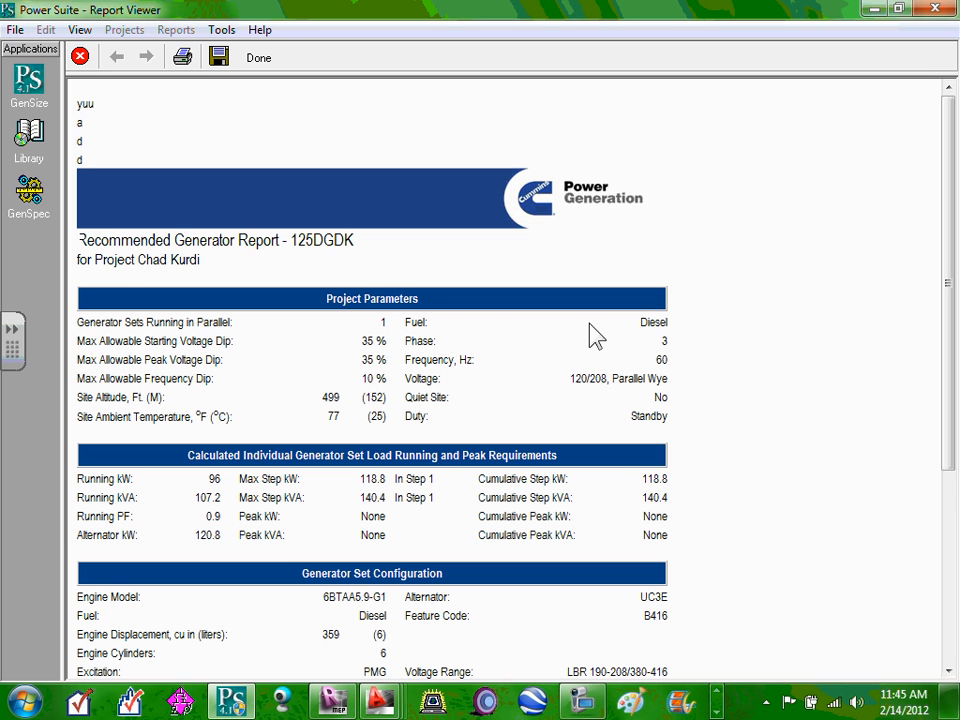
{"action": "scroll", "coordinate": [645, 350], "scroll_direction": "down", "scroll_amount": 6}
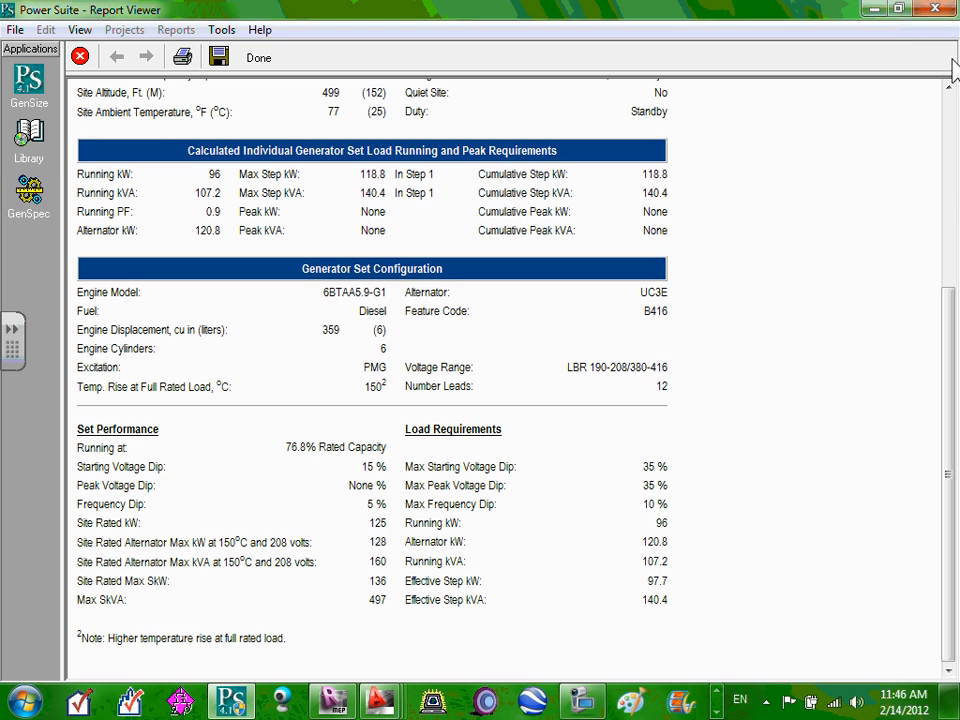
{"action": "left_click", "coordinate": [897, 9]}
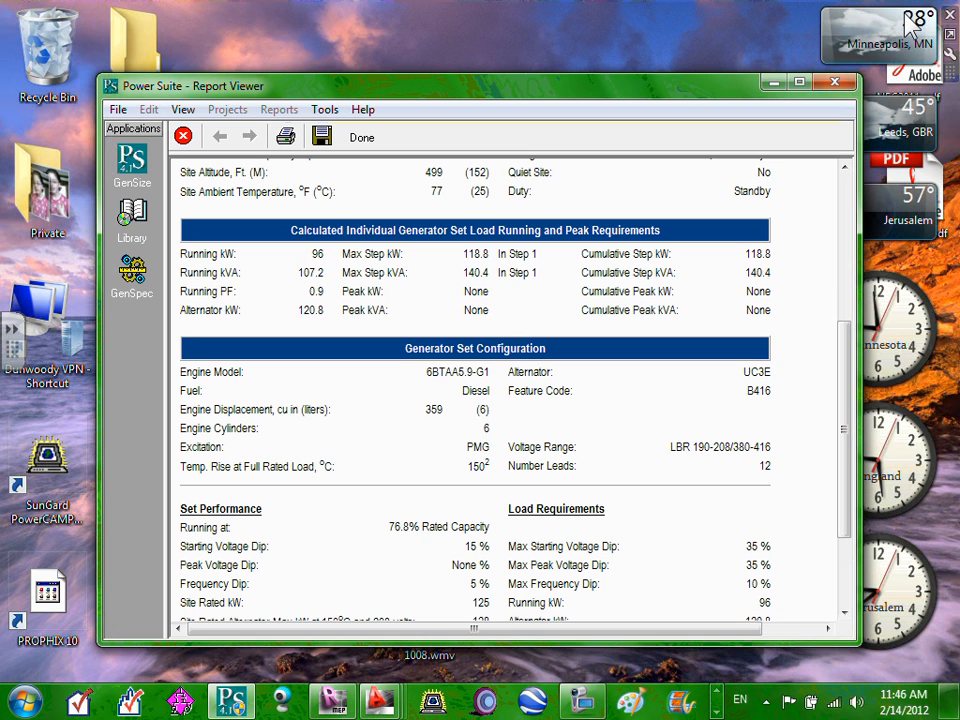
{"action": "left_click", "coordinate": [799, 82]}
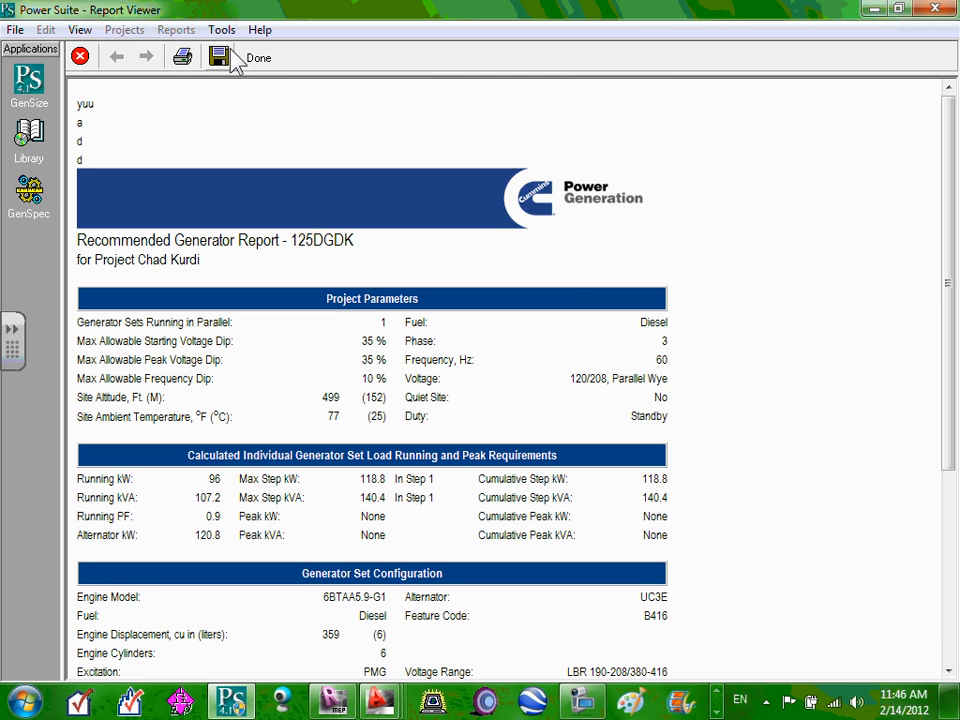
{"action": "left_click", "coordinate": [80, 58]}
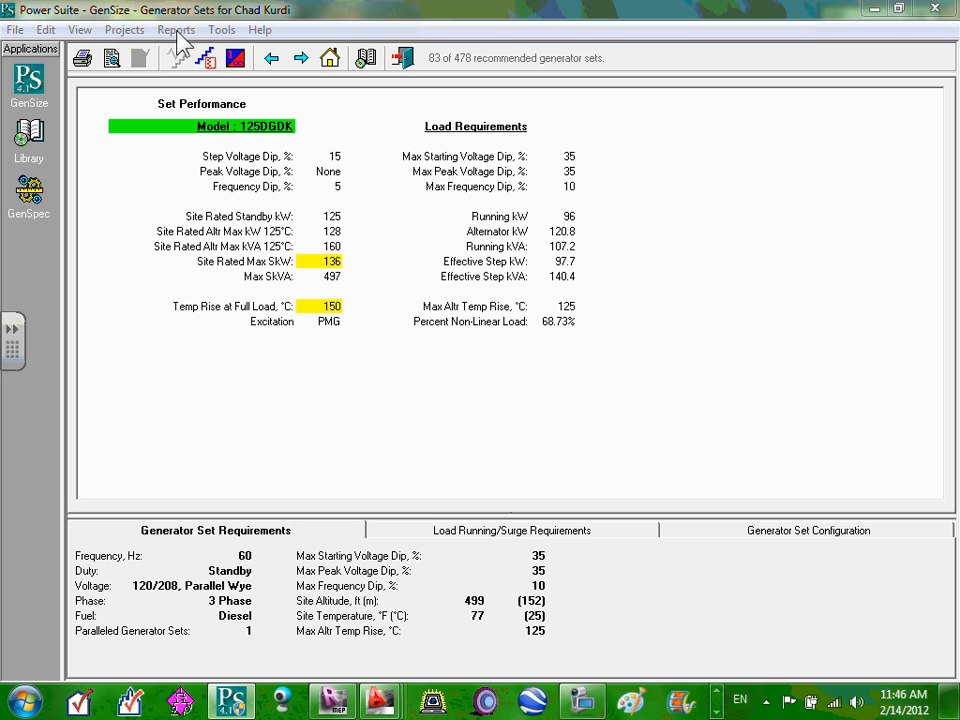
Bring up the Print dialog for all available reports, set to all pages and 1 copy.
{"action": "left_click", "coordinate": [221, 31]}
{"action": "left_click", "coordinate": [222, 31]}
{"action": "left_click", "coordinate": [176, 30]}
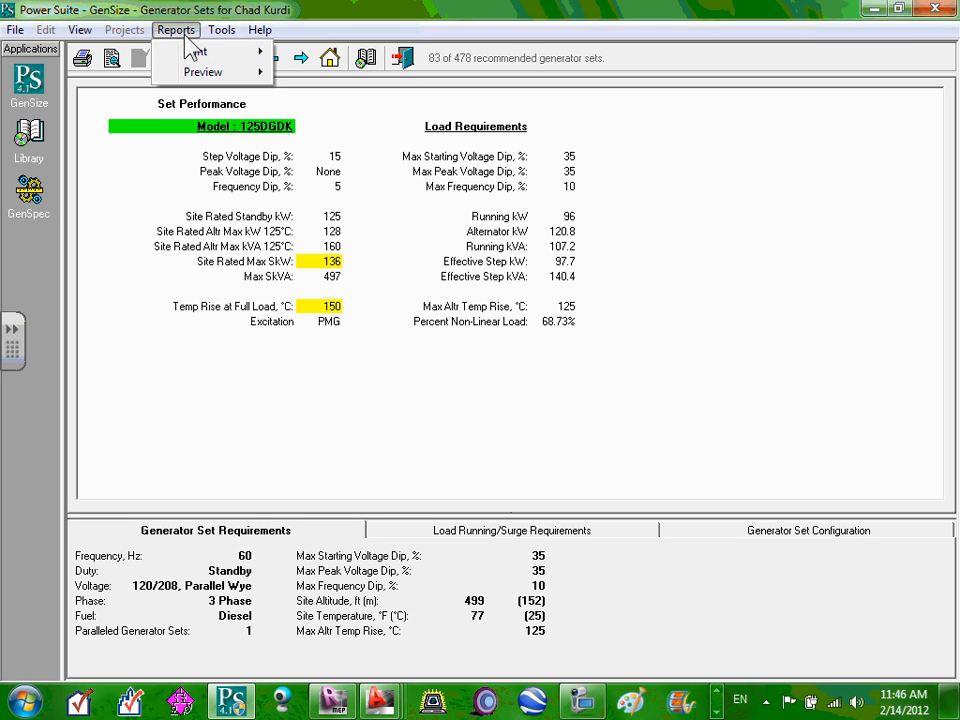
{"action": "mouse_move", "coordinate": [210, 57]}
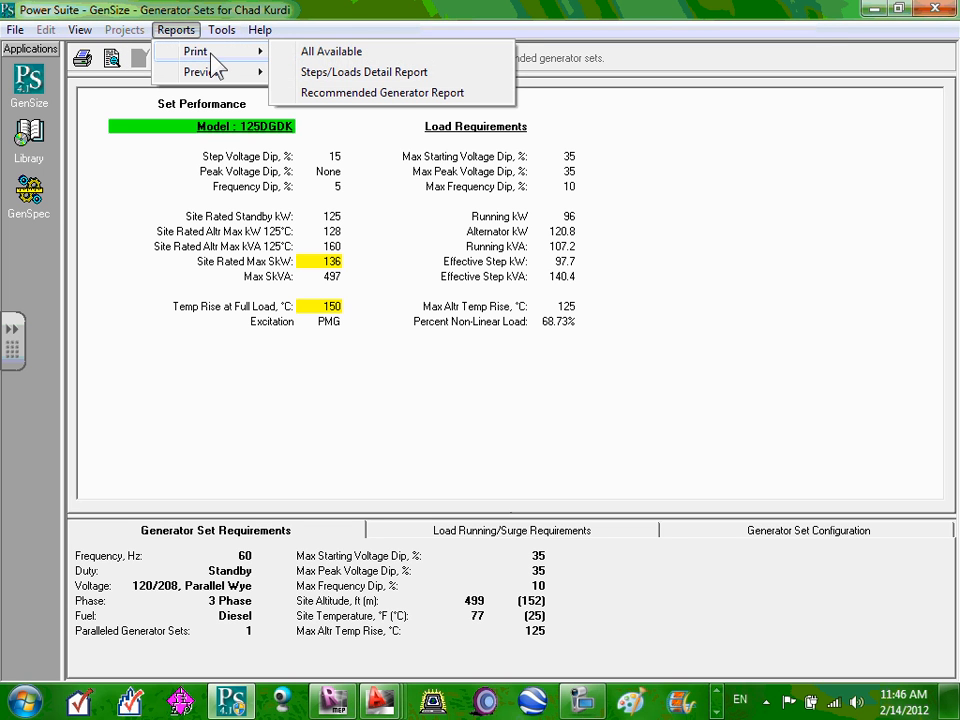
{"action": "left_click", "coordinate": [349, 51]}
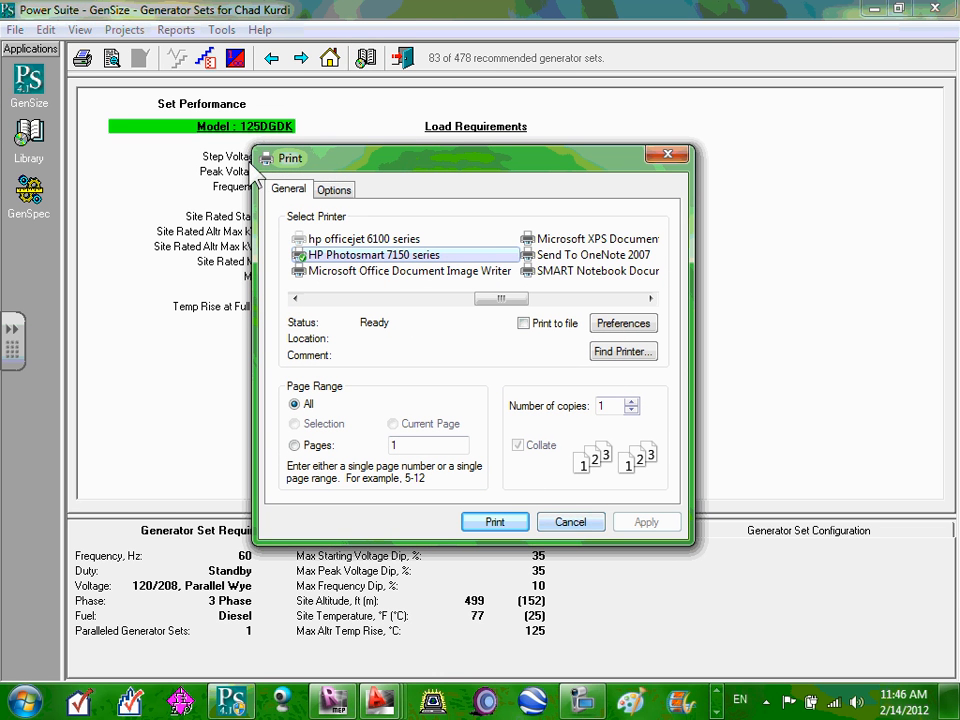
Cancel printing, preview the Steps/Loads Detail Report, and scroll through its load steps and back.
{"action": "left_click", "coordinate": [573, 522]}
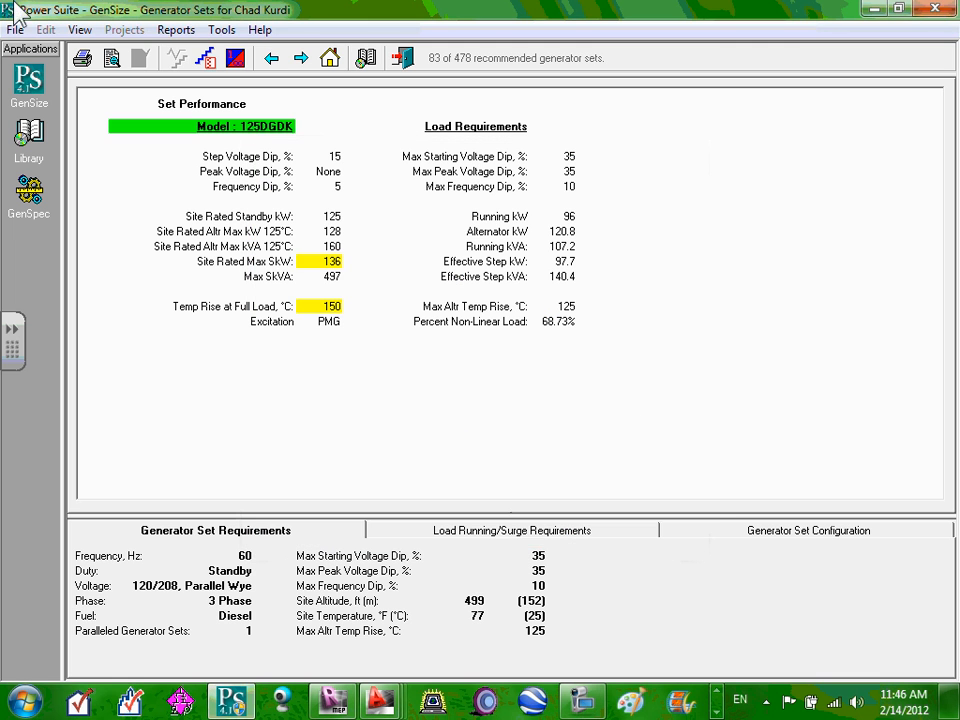
{"action": "left_click", "coordinate": [178, 29]}
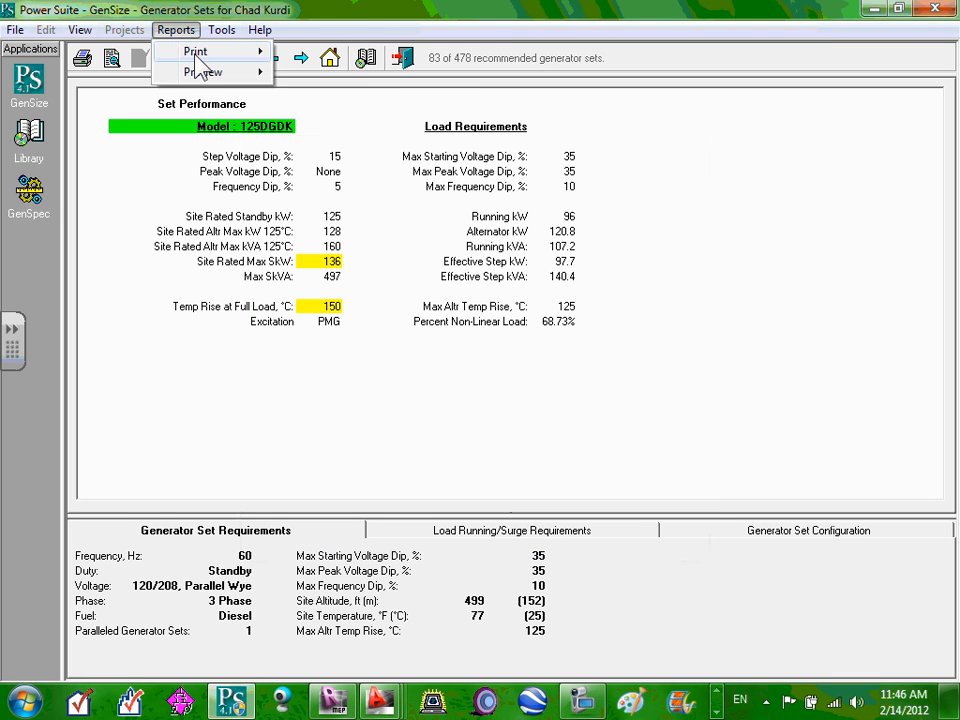
{"action": "mouse_move", "coordinate": [210, 71]}
{"action": "mouse_move", "coordinate": [262, 78]}
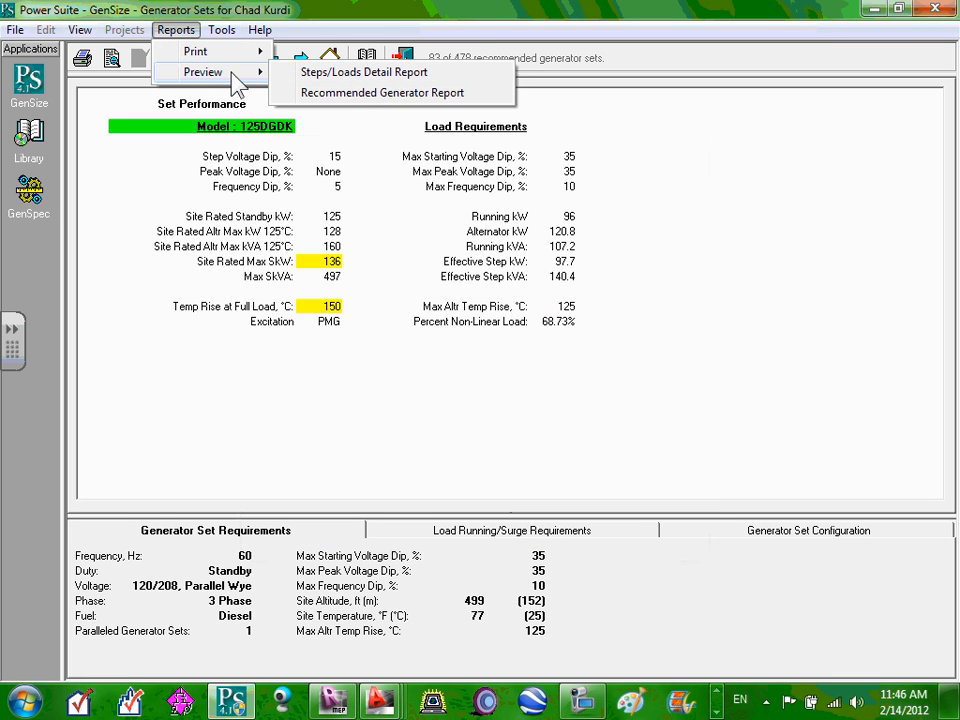
{"action": "left_click", "coordinate": [360, 74]}
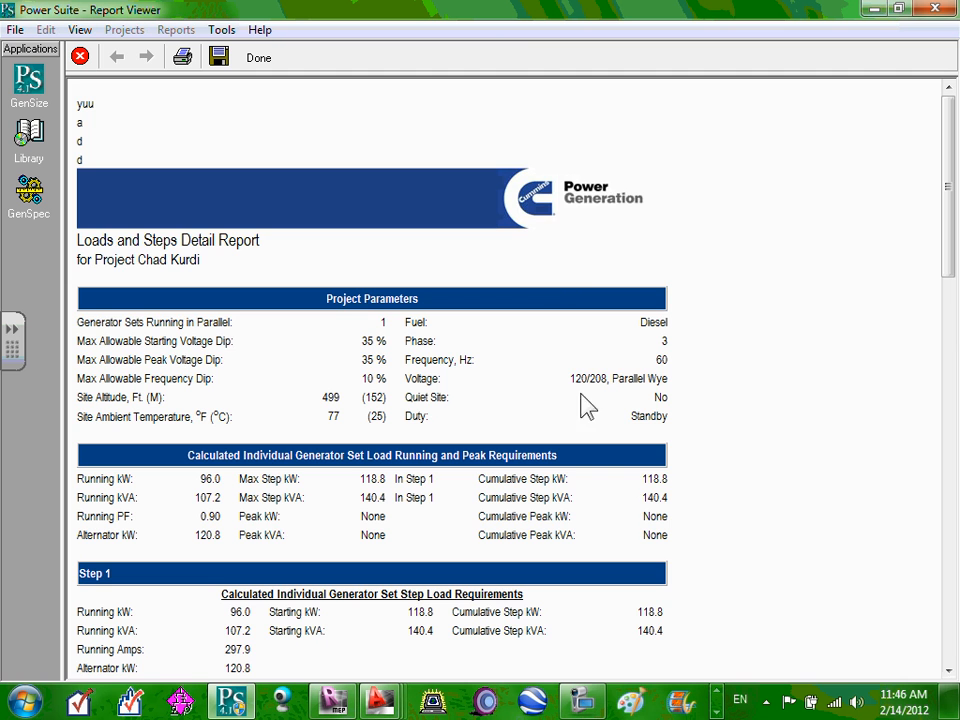
{"action": "scroll", "coordinate": [392, 465], "scroll_direction": "down", "scroll_amount": 5}
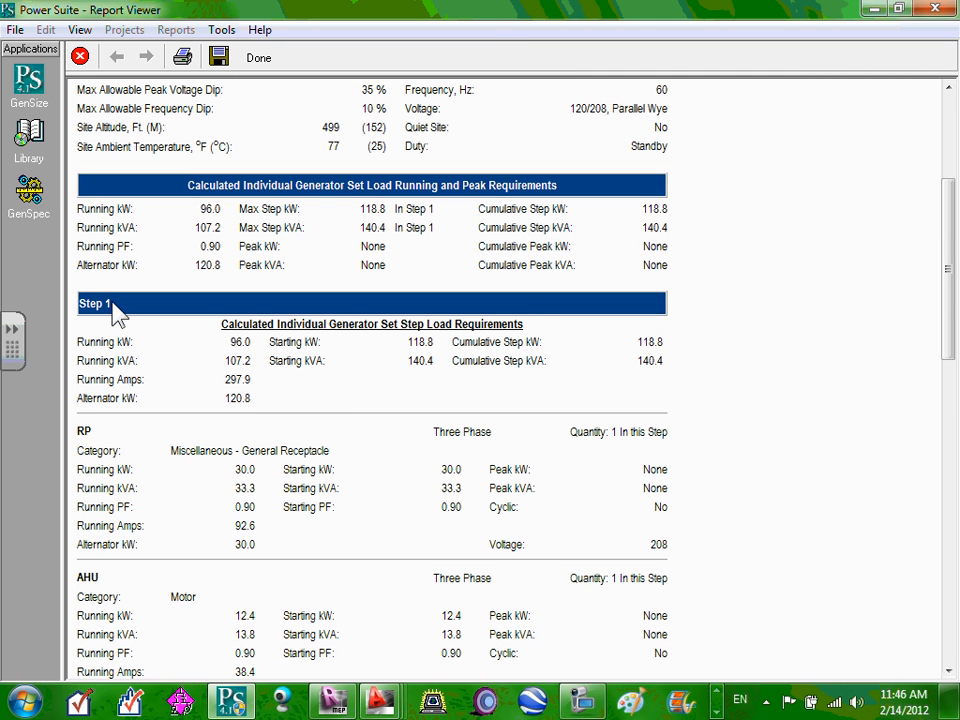
{"action": "scroll", "coordinate": [115, 313], "scroll_direction": "down", "scroll_amount": 10}
{"action": "scroll", "coordinate": [112, 303], "scroll_direction": "down", "scroll_amount": 6}
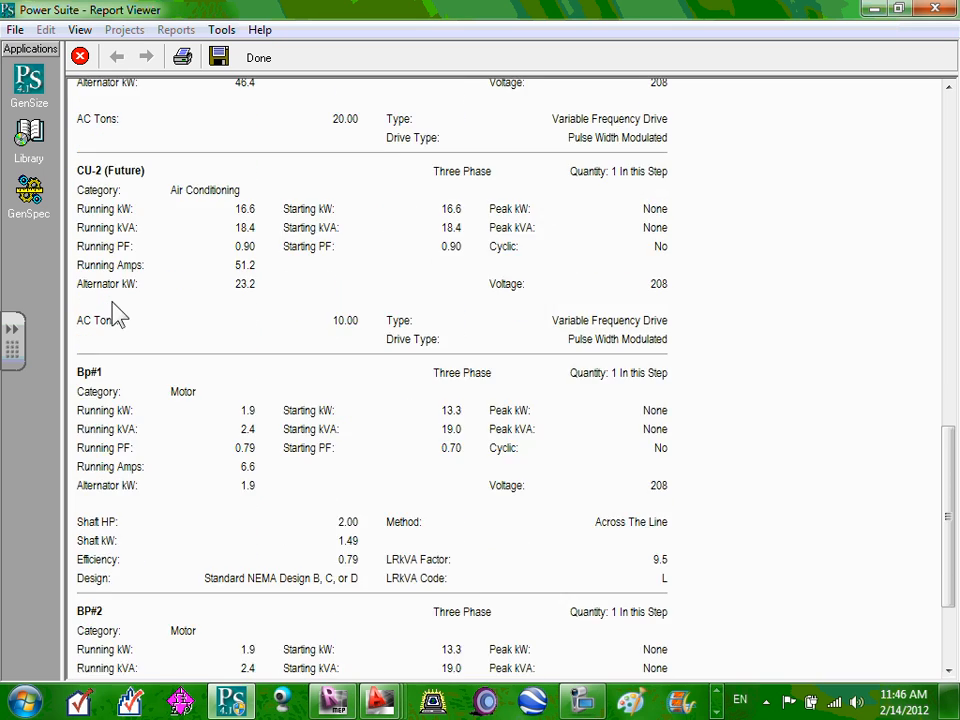
{"action": "scroll", "coordinate": [113, 300], "scroll_direction": "down", "scroll_amount": 3}
{"action": "scroll", "coordinate": [113, 300], "scroll_direction": "up", "scroll_amount": 20}
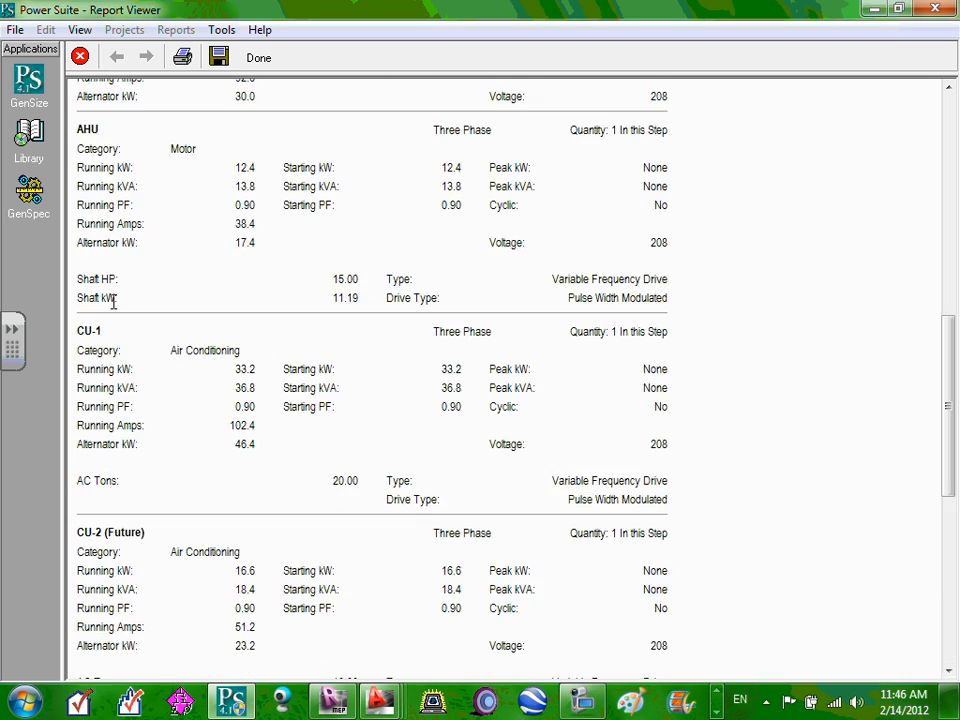
{"action": "scroll", "coordinate": [113, 305], "scroll_direction": "down", "scroll_amount": 12}
{"action": "scroll", "coordinate": [113, 300], "scroll_direction": "down", "scroll_amount": 8}
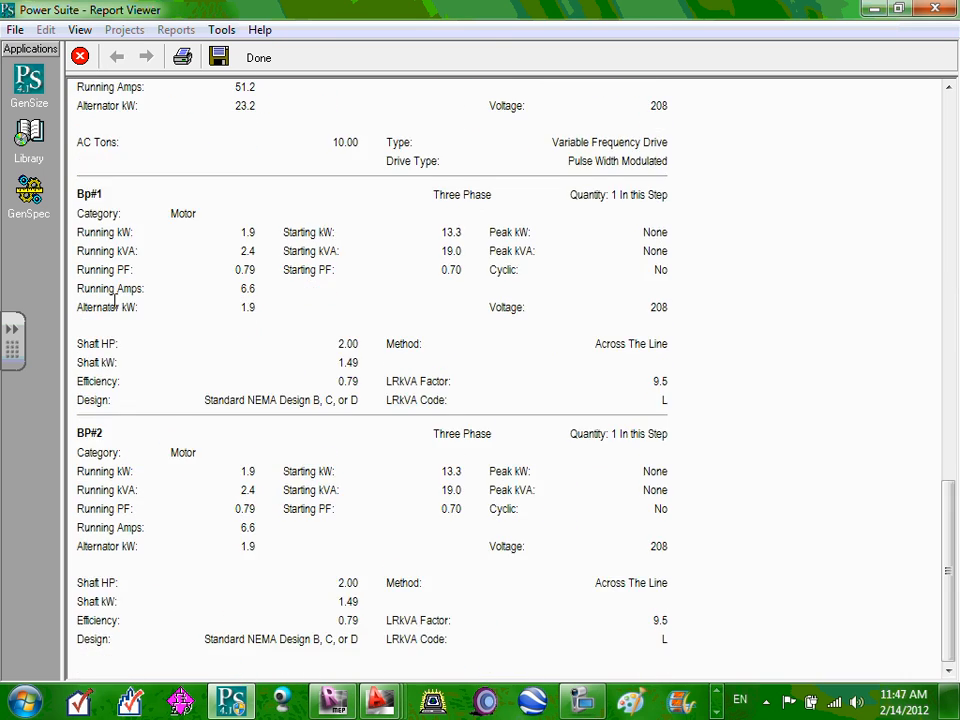
{"action": "scroll", "coordinate": [110, 302], "scroll_direction": "up", "scroll_amount": 20}
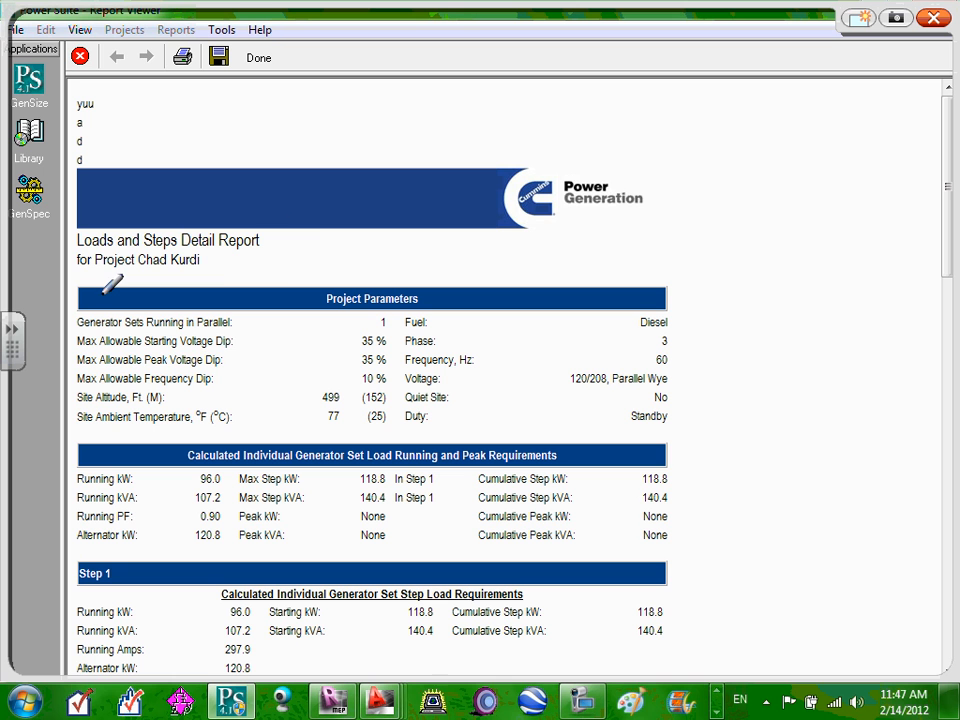
Circle and underline the report title, write and circle 'R#1', then clear the ink.
{"action": "mouse_move", "coordinate": [65, 225]}
{"action": "left_mouse_down"}
{"action": "mouse_move", "coordinate": [257, 272]}
{"action": "mouse_move", "coordinate": [285, 213]}
{"action": "left_mouse_up"}
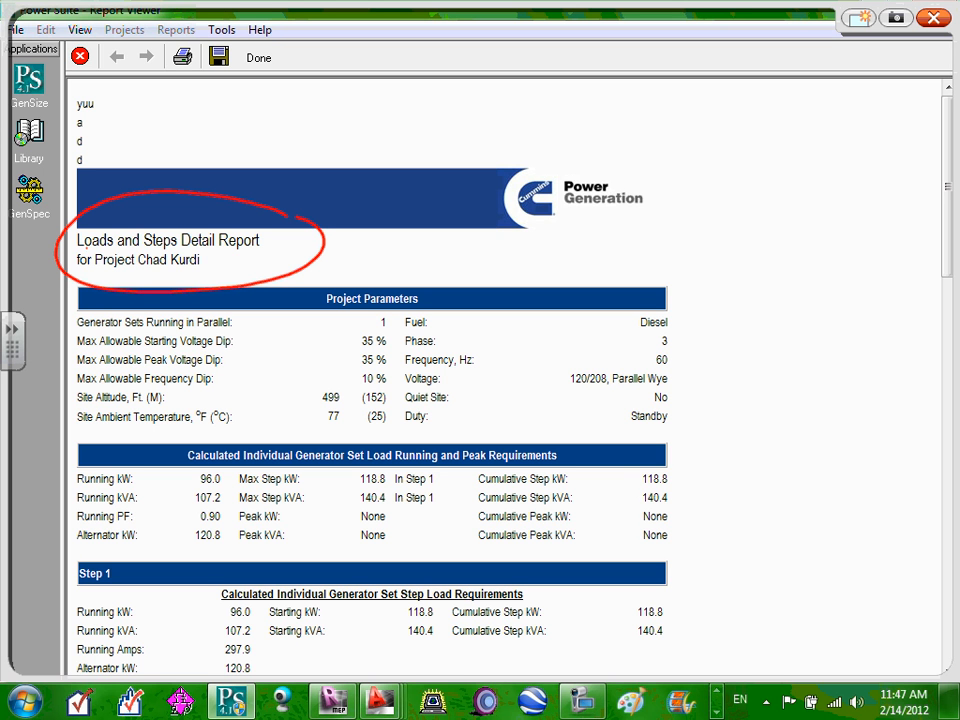
{"action": "left_click_drag", "start_coordinate": [100, 251], "coordinate": [273, 254]}
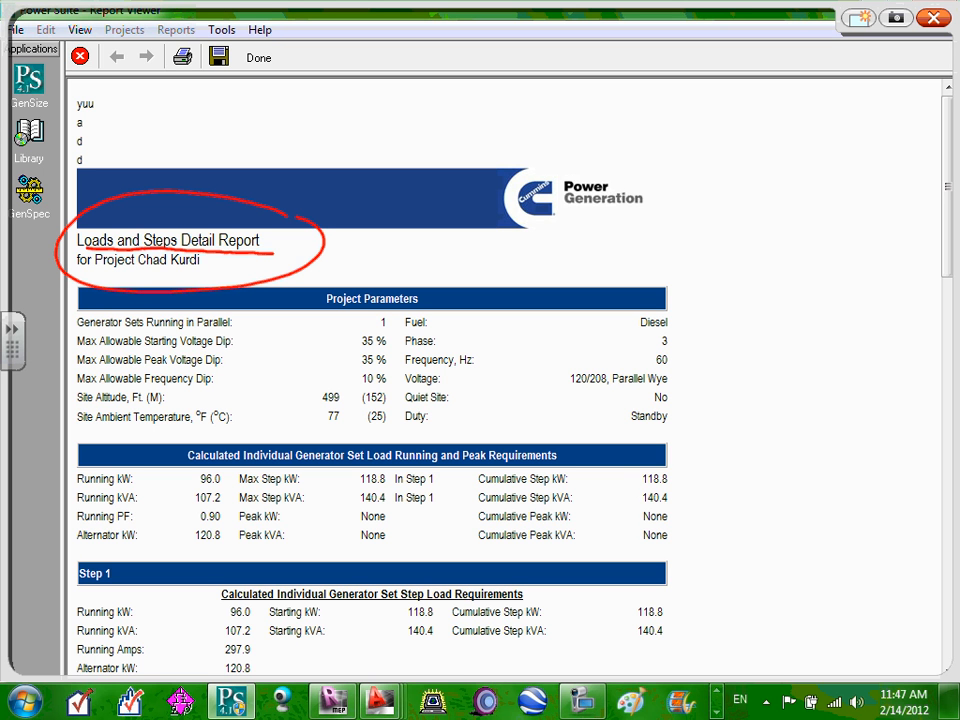
{"action": "mouse_move", "coordinate": [342, 164]}
{"action": "left_mouse_down"}
{"action": "mouse_move", "coordinate": [334, 122]}
{"action": "mouse_move", "coordinate": [390, 157]}
{"action": "mouse_move", "coordinate": [447, 136]}
{"action": "mouse_move", "coordinate": [465, 147]}
{"action": "left_mouse_up"}
{"action": "mouse_move", "coordinate": [430, 122]}
{"action": "left_mouse_down"}
{"action": "mouse_move", "coordinate": [427, 158]}
{"action": "mouse_move", "coordinate": [450, 158]}
{"action": "left_mouse_up"}
{"action": "mouse_move", "coordinate": [505, 110]}
{"action": "left_mouse_down"}
{"action": "mouse_move", "coordinate": [508, 96]}
{"action": "mouse_move", "coordinate": [545, 94]}
{"action": "left_mouse_up"}
{"action": "left_click_drag", "start_coordinate": [509, 100], "coordinate": [511, 155]}
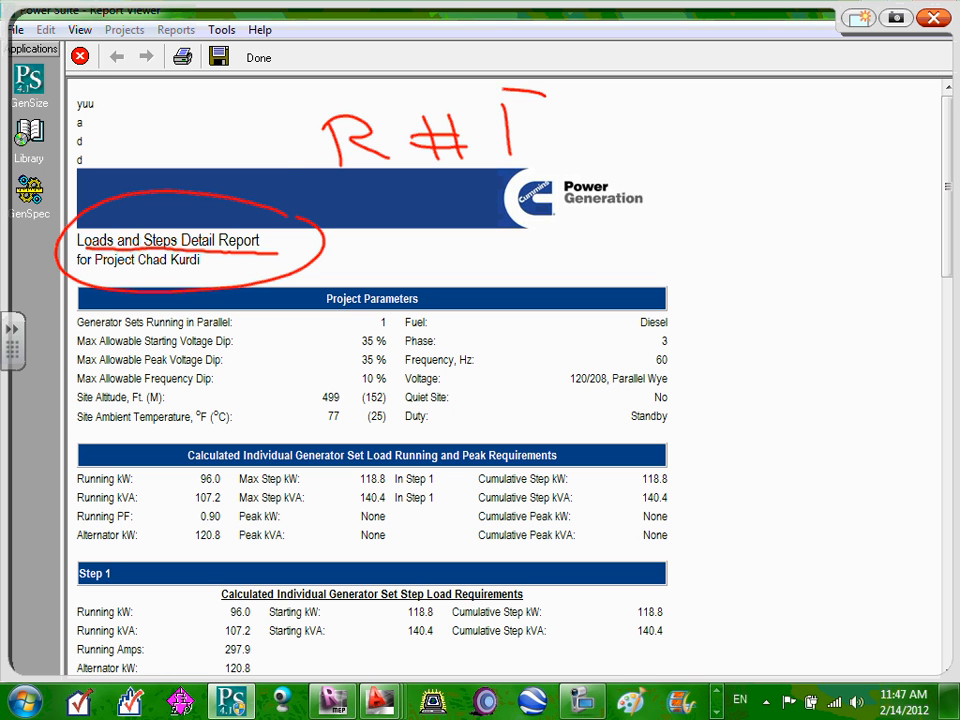
{"action": "mouse_move", "coordinate": [540, 98]}
{"action": "left_mouse_down"}
{"action": "mouse_move", "coordinate": [300, 165]}
{"action": "mouse_move", "coordinate": [535, 105]}
{"action": "left_mouse_up"}
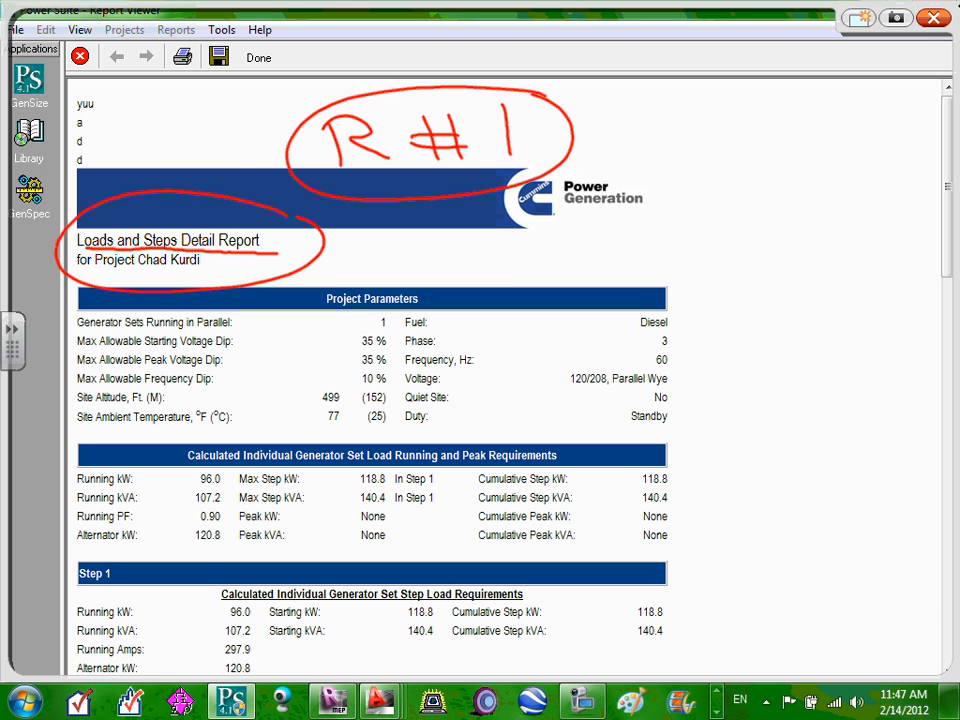
{"action": "left_click", "coordinate": [933, 19]}
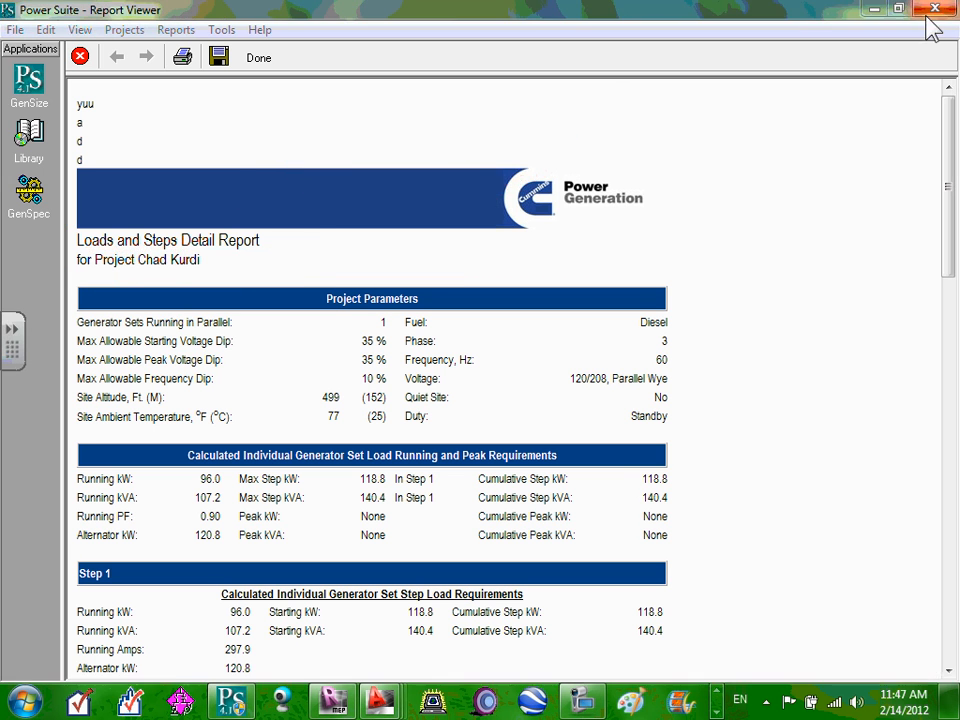
Close the Loads and Steps preview and preview the Recommended Generator Report instead.
{"action": "left_click", "coordinate": [80, 57]}
{"action": "left_click", "coordinate": [184, 31]}
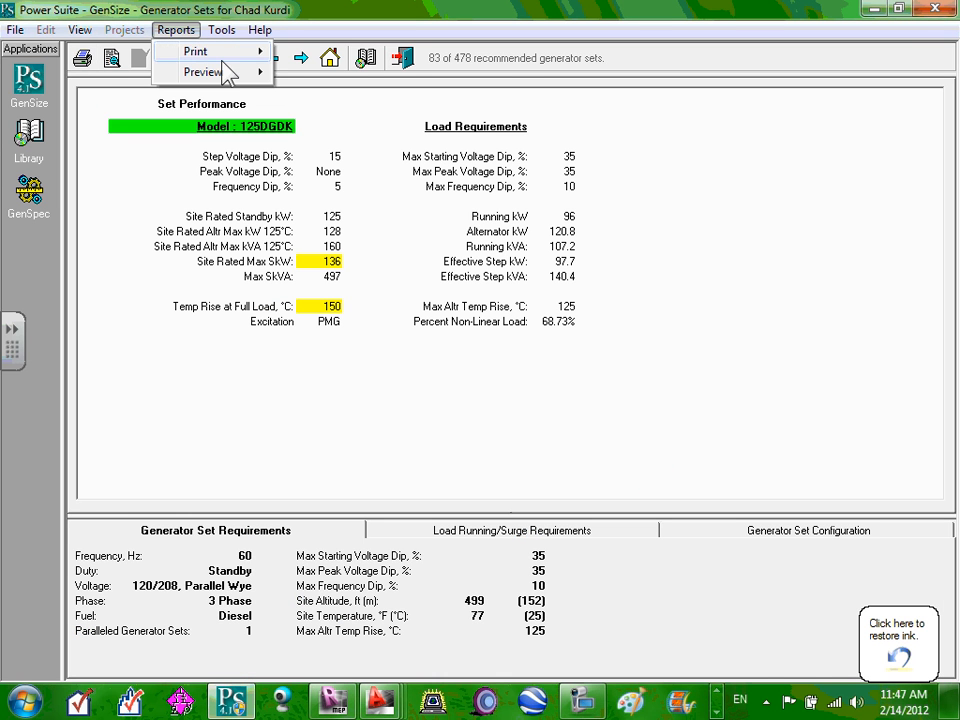
{"action": "mouse_move", "coordinate": [212, 76]}
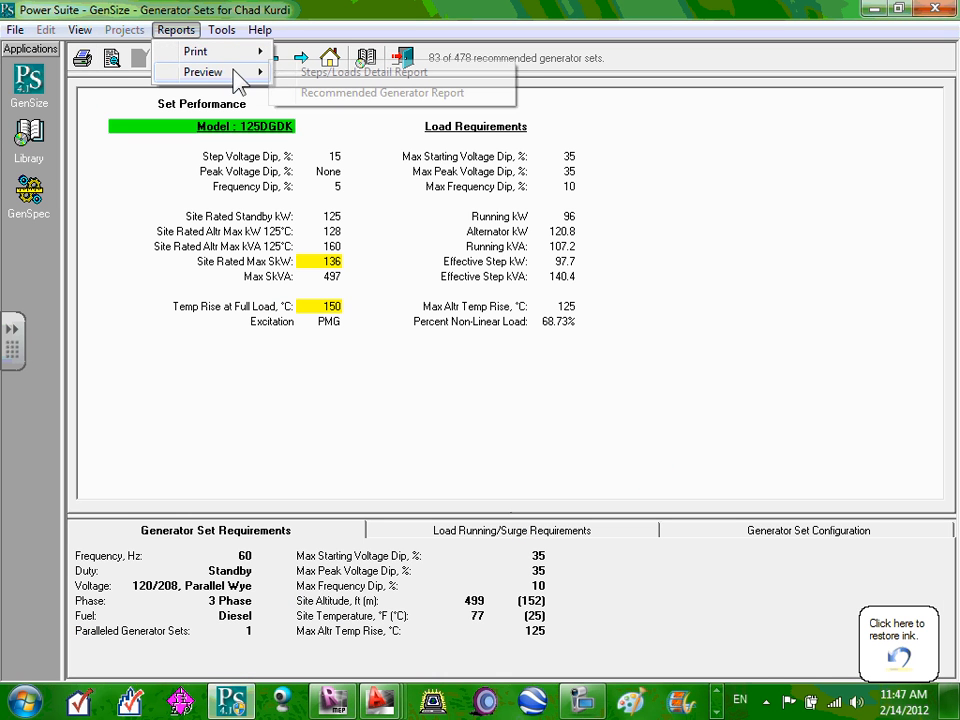
{"action": "left_click", "coordinate": [358, 93]}
Circle the report title and the fuel, phase, frequency, voltage and duty values in red ink.
{"action": "scroll", "coordinate": [754, 322], "scroll_direction": "down", "scroll_amount": 3}
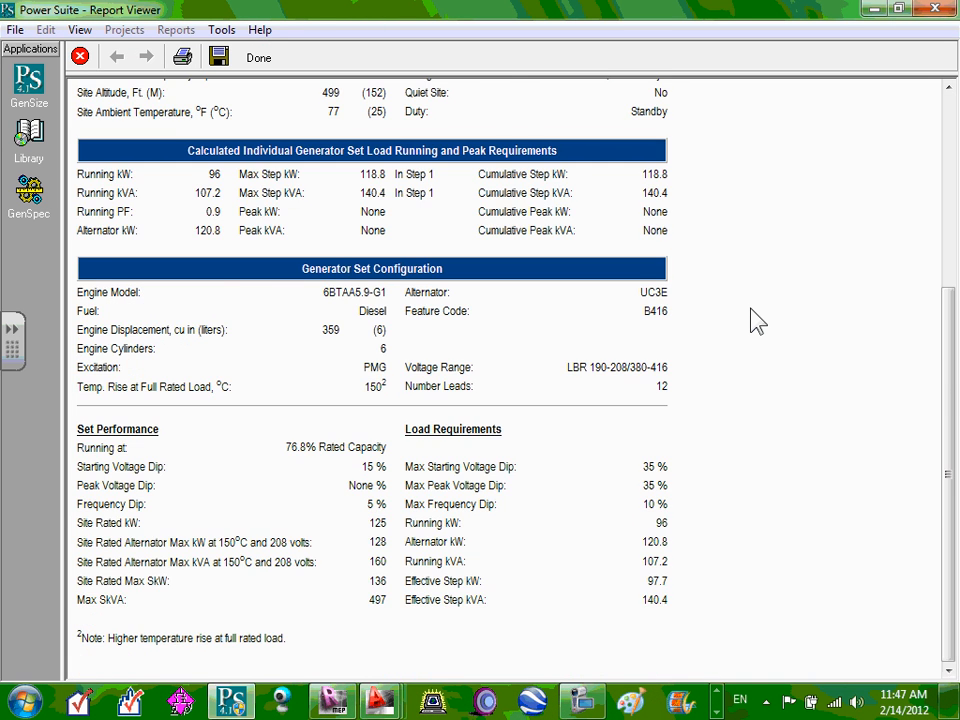
{"action": "scroll", "coordinate": [757, 320], "scroll_direction": "up", "scroll_amount": 3}
{"action": "scroll", "coordinate": [757, 320], "scroll_direction": "down", "scroll_amount": 3}
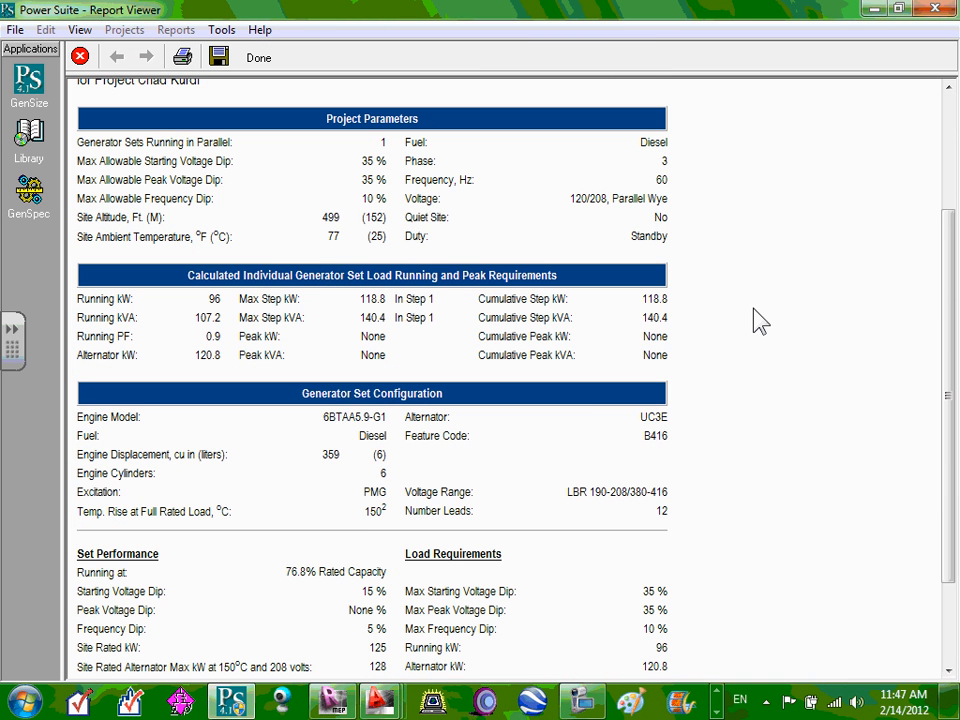
{"action": "scroll", "coordinate": [757, 320], "scroll_direction": "up", "scroll_amount": 3}
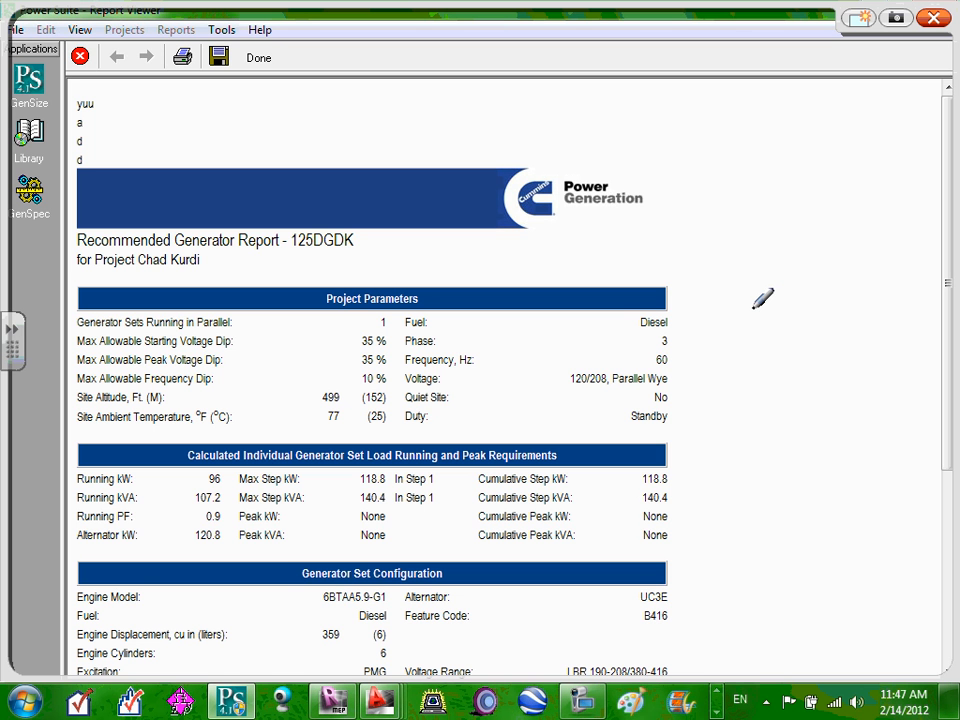
{"action": "mouse_move", "coordinate": [100, 218]}
{"action": "left_mouse_down"}
{"action": "mouse_move", "coordinate": [77, 252]}
{"action": "mouse_move", "coordinate": [245, 270]}
{"action": "mouse_move", "coordinate": [180, 210]}
{"action": "mouse_move", "coordinate": [105, 215]}
{"action": "left_mouse_up"}
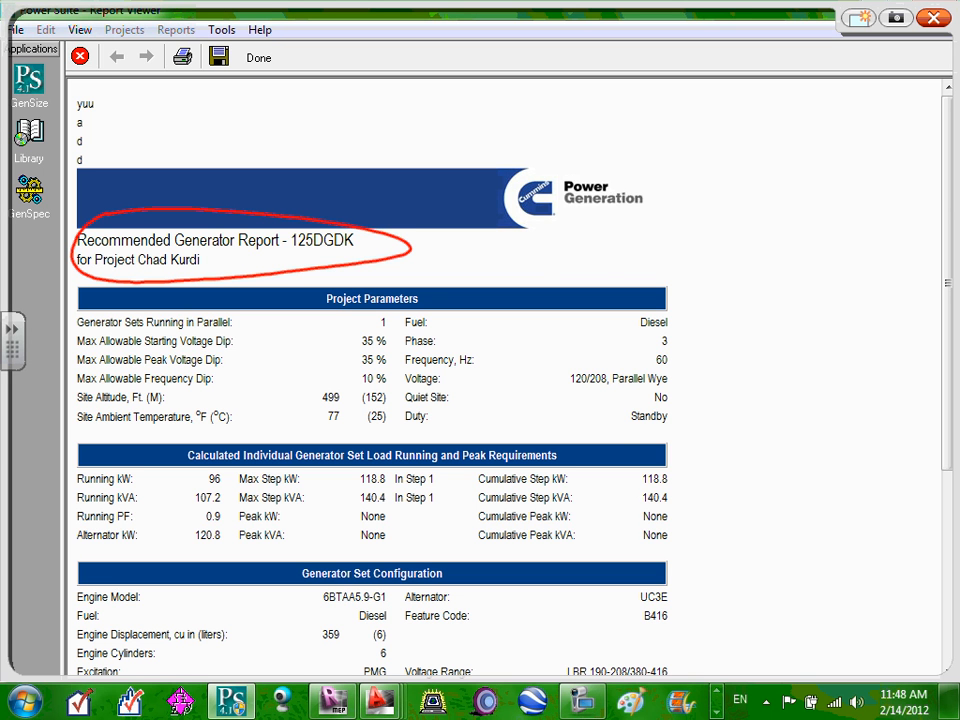
{"action": "mouse_move", "coordinate": [711, 302]}
{"action": "left_mouse_down"}
{"action": "mouse_move", "coordinate": [544, 358]}
{"action": "mouse_move", "coordinate": [728, 321]}
{"action": "mouse_move", "coordinate": [727, 298]}
{"action": "left_mouse_up"}
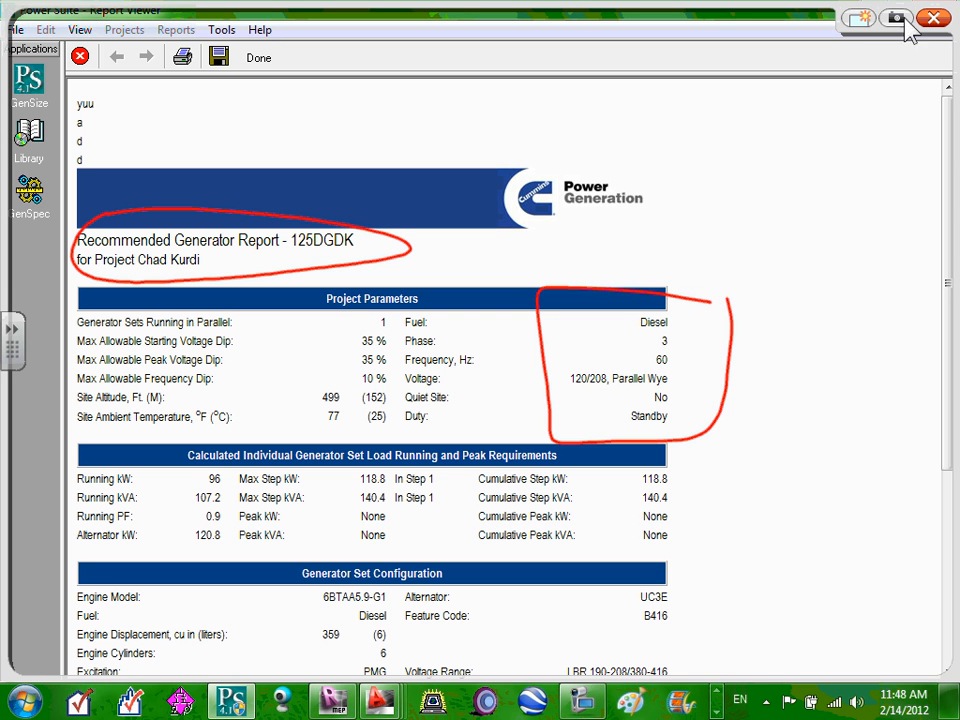
Clear the red annotations and scroll through the report back to the top.
{"action": "left_click", "coordinate": [935, 19]}
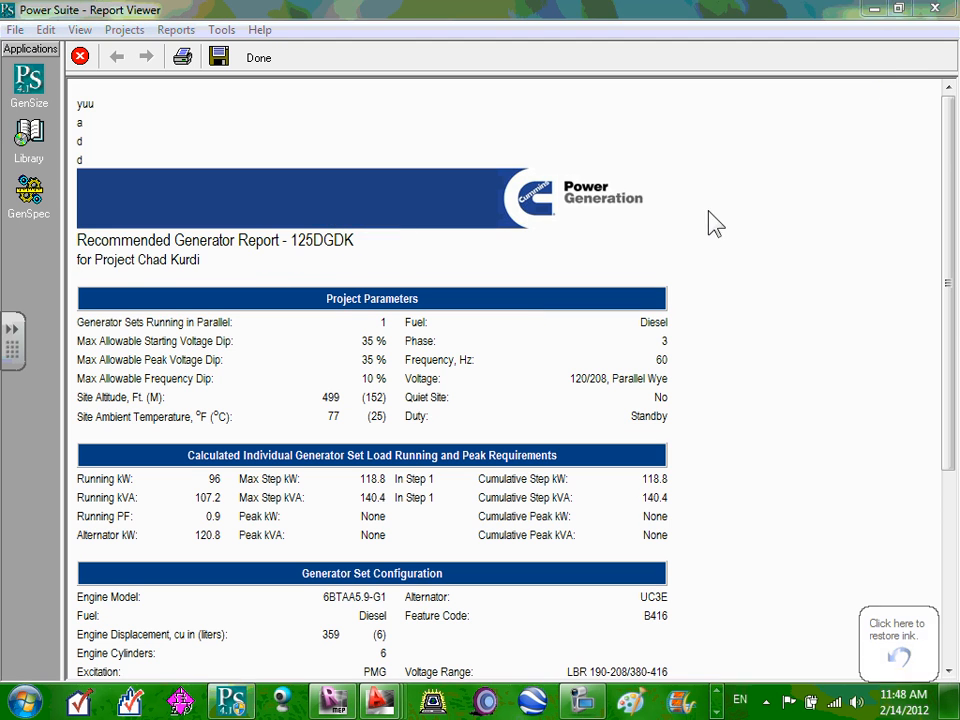
{"action": "scroll", "coordinate": [735, 368], "scroll_direction": "down", "scroll_amount": 5}
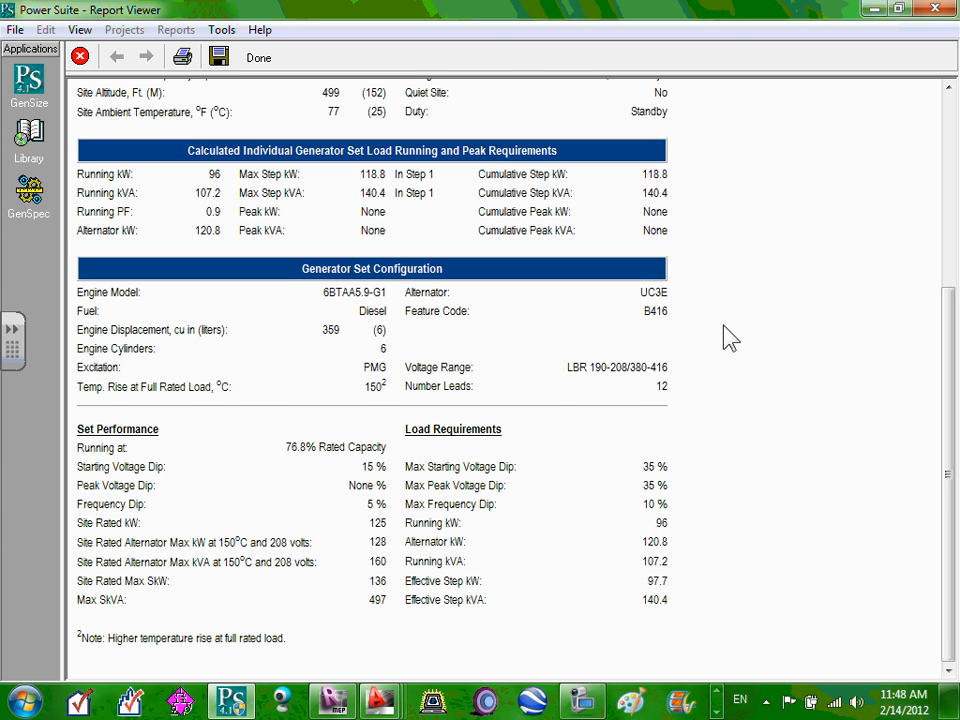
{"action": "scroll", "coordinate": [730, 338], "scroll_direction": "up", "scroll_amount": 3}
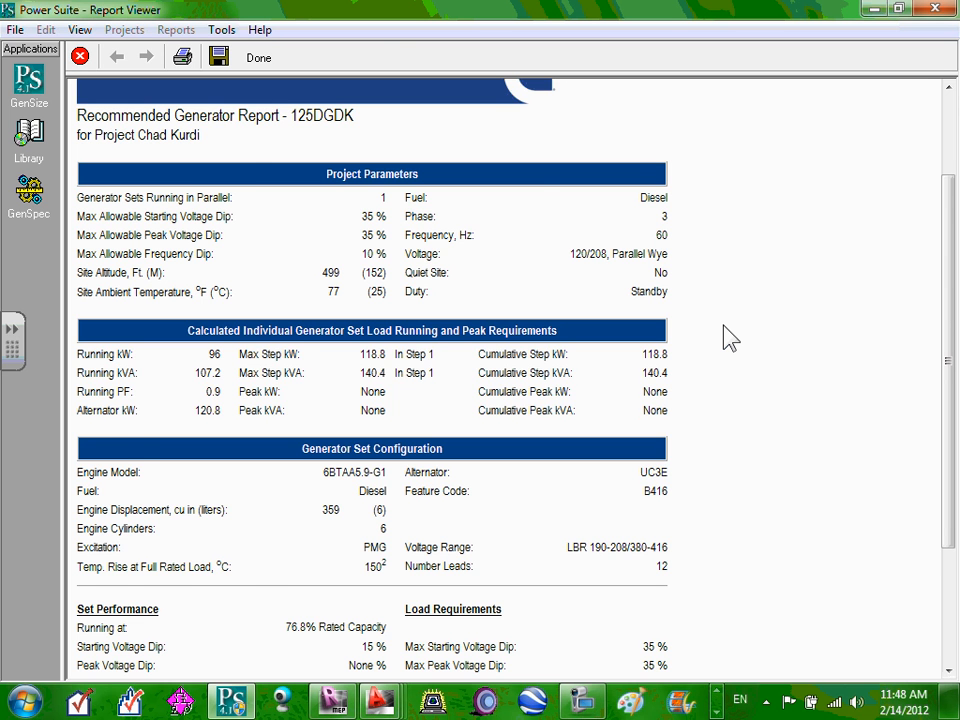
{"action": "scroll", "coordinate": [730, 338], "scroll_direction": "up", "scroll_amount": 2}
{"action": "scroll", "coordinate": [730, 338], "scroll_direction": "up", "scroll_amount": 1}
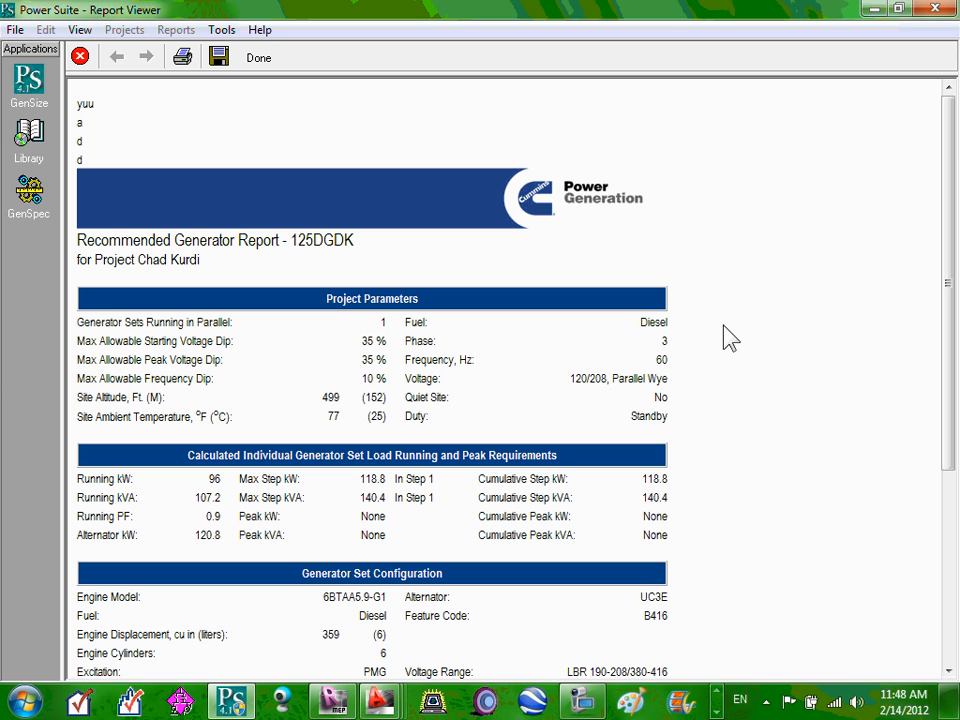
Circle 125D in the model name and write a boxed '125 kW' note beside it.
{"action": "mouse_move", "coordinate": [305, 211]}
{"action": "left_mouse_down"}
{"action": "mouse_move", "coordinate": [292, 256]}
{"action": "mouse_move", "coordinate": [306, 210]}
{"action": "left_mouse_up"}
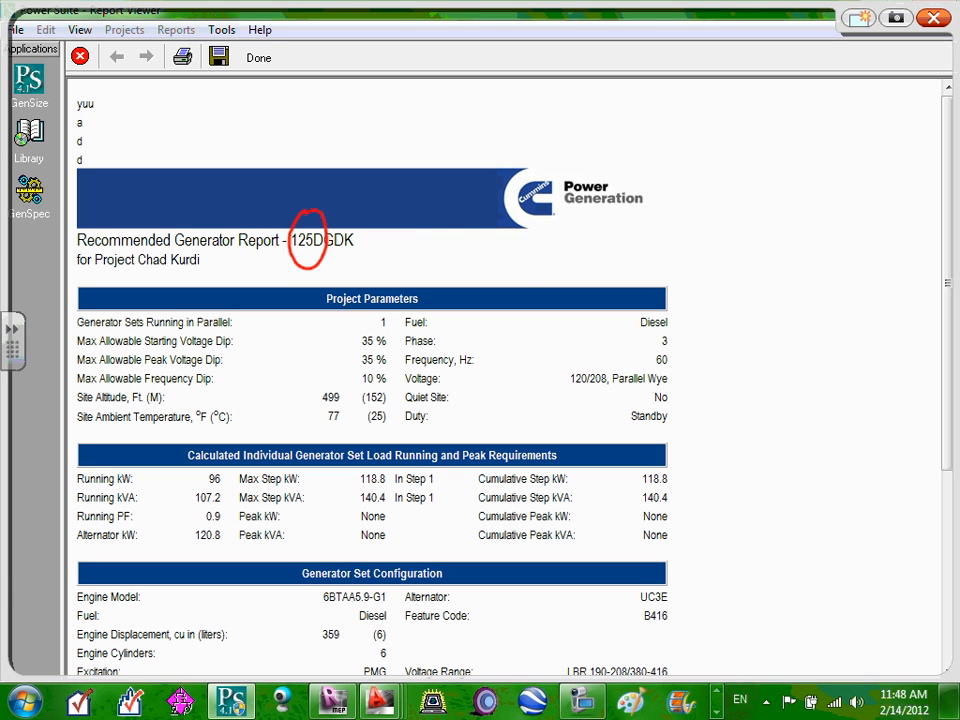
{"action": "mouse_move", "coordinate": [422, 234]}
{"action": "left_mouse_down"}
{"action": "mouse_move", "coordinate": [420, 278]}
{"action": "mouse_move", "coordinate": [470, 277]}
{"action": "left_mouse_up"}
{"action": "mouse_move", "coordinate": [508, 233]}
{"action": "left_mouse_down"}
{"action": "mouse_move", "coordinate": [481, 275]}
{"action": "mouse_move", "coordinate": [521, 284]}
{"action": "left_mouse_up"}
{"action": "mouse_move", "coordinate": [553, 246]}
{"action": "left_mouse_down"}
{"action": "mouse_move", "coordinate": [538, 255]}
{"action": "mouse_move", "coordinate": [554, 270]}
{"action": "left_mouse_up"}
{"action": "mouse_move", "coordinate": [562, 240]}
{"action": "left_mouse_down"}
{"action": "mouse_move", "coordinate": [585, 262]}
{"action": "mouse_move", "coordinate": [605, 238]}
{"action": "left_mouse_up"}
{"action": "mouse_move", "coordinate": [640, 198]}
{"action": "left_mouse_down"}
{"action": "mouse_move", "coordinate": [397, 223]}
{"action": "mouse_move", "coordinate": [595, 274]}
{"action": "mouse_move", "coordinate": [640, 213]}
{"action": "left_mouse_up"}
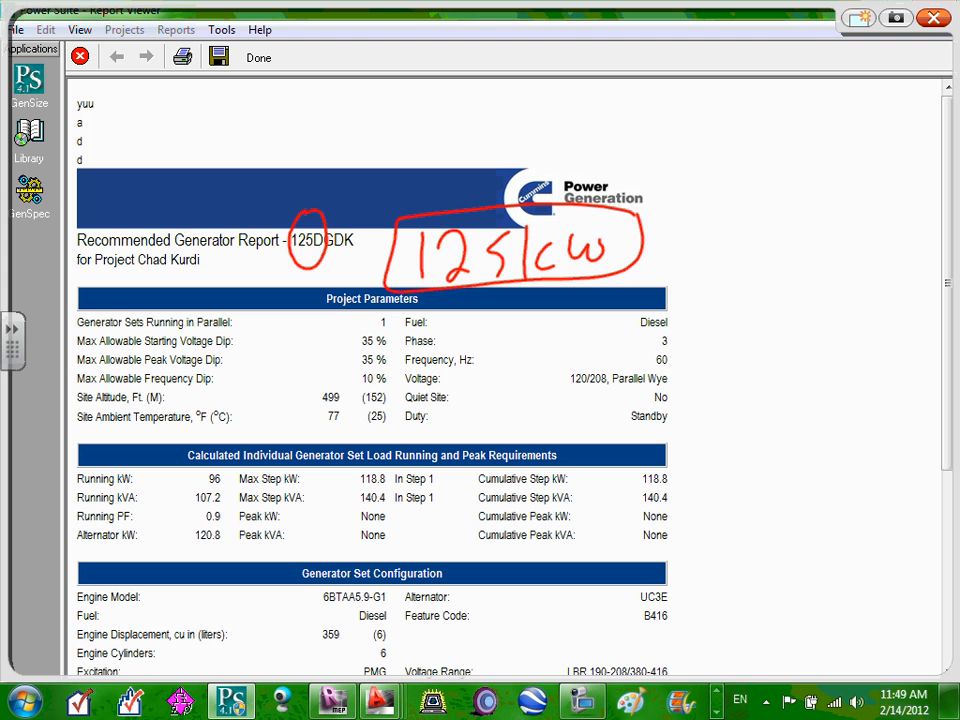
Clear the annotations, close the Recommended Generator Report, and return to Project Explorer.
{"action": "left_click", "coordinate": [932, 18]}
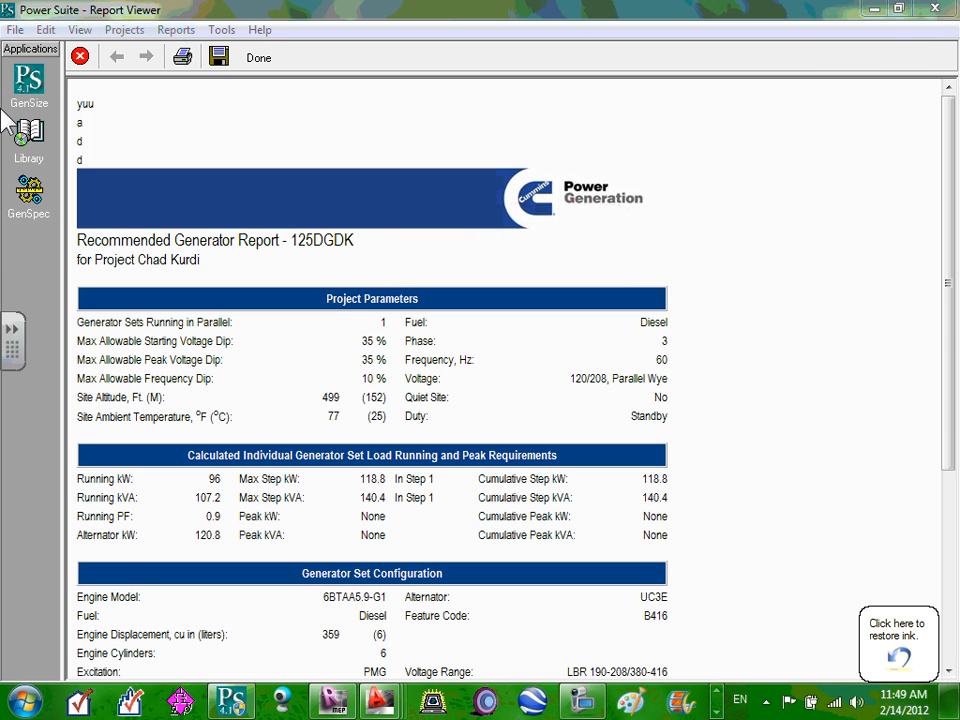
{"action": "left_click", "coordinate": [78, 56]}
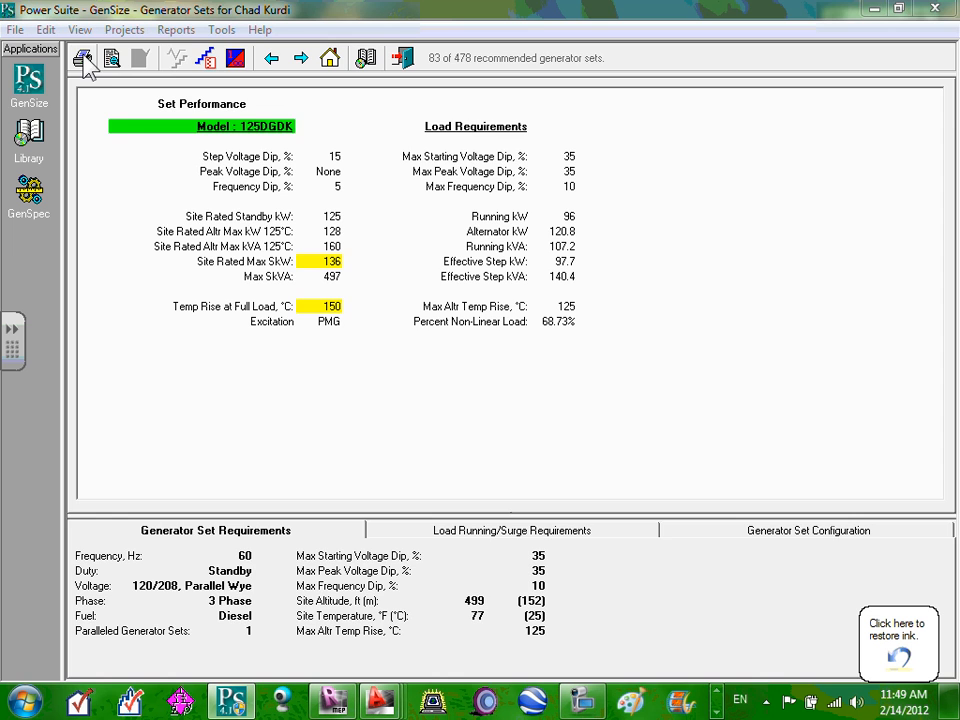
{"action": "left_click", "coordinate": [30, 80]}
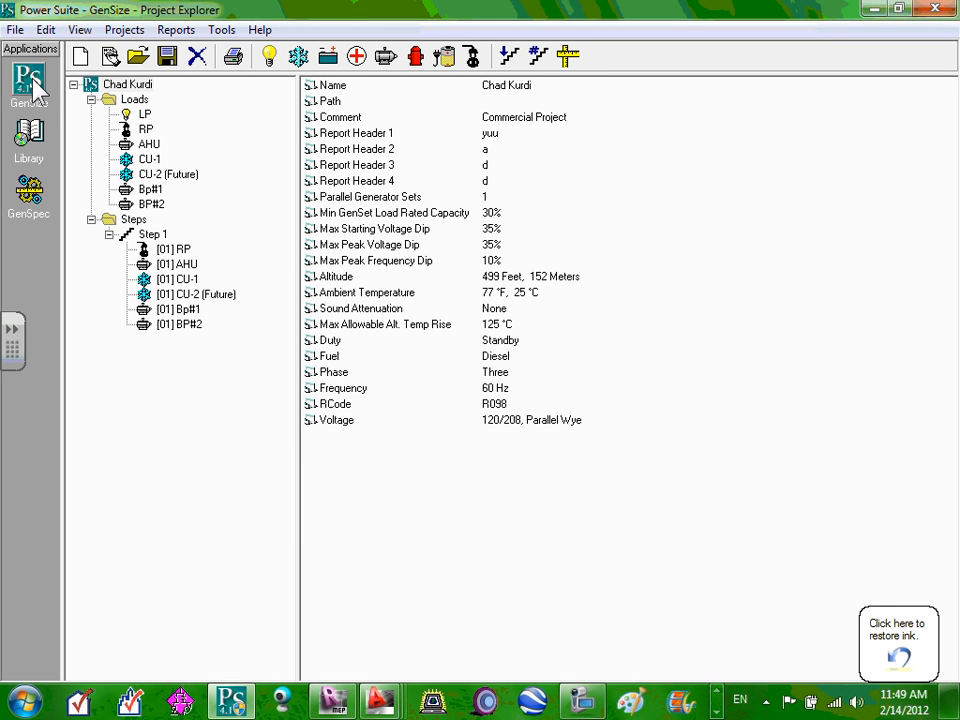
List the matching generator sets and step forward and back between neighbouring sets.
{"action": "left_click", "coordinate": [571, 66]}
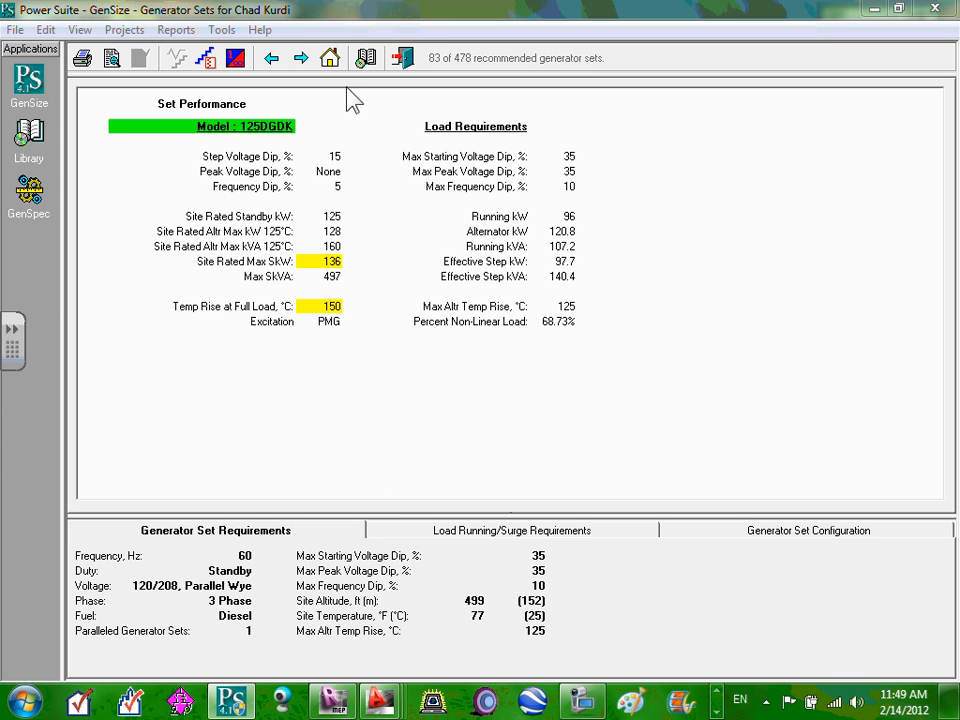
{"action": "left_click", "coordinate": [302, 60]}
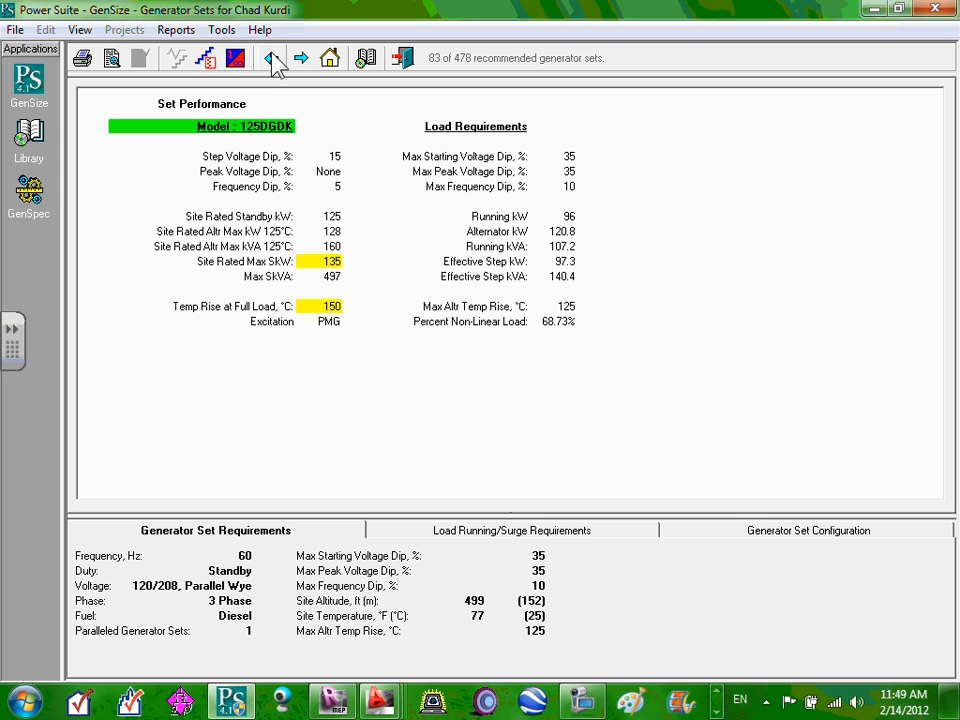
{"action": "left_click", "coordinate": [273, 60]}
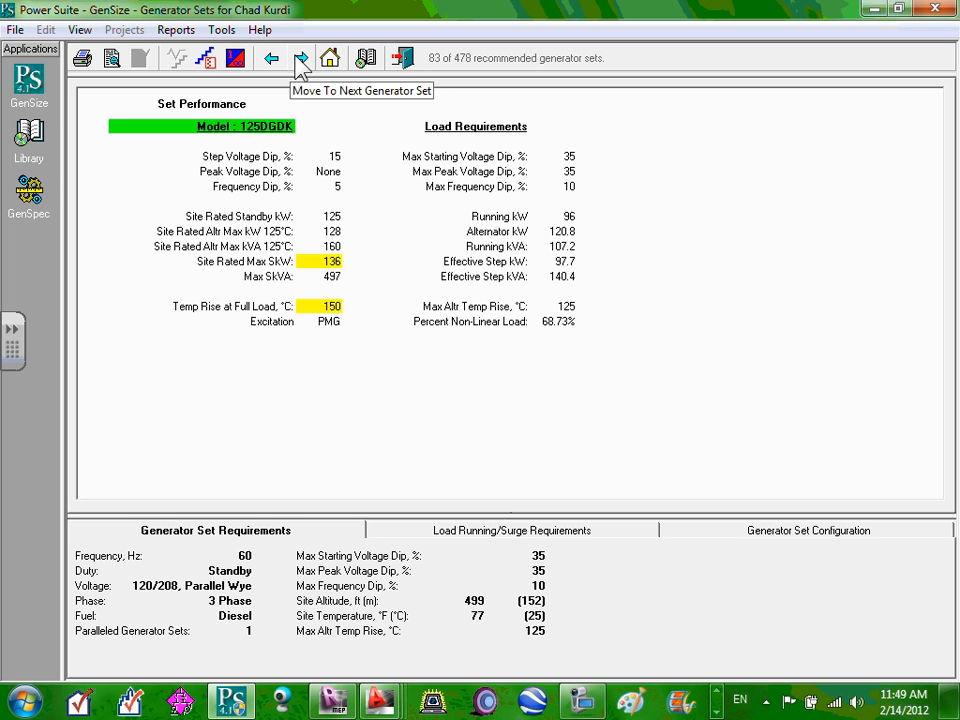
{"action": "left_click", "coordinate": [301, 60]}
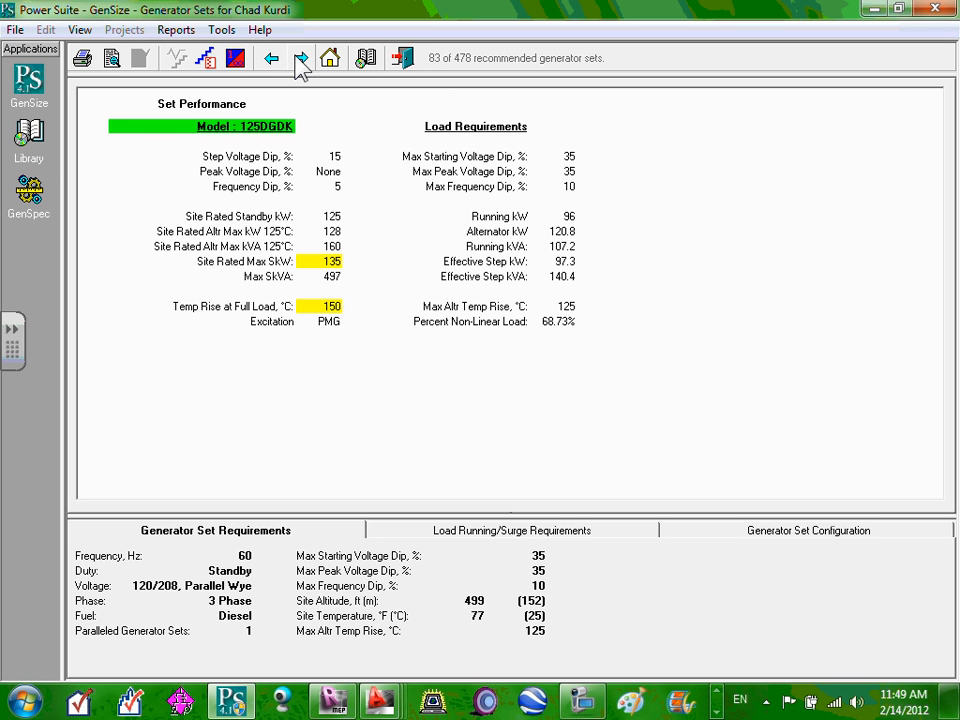
Back in Project Explorer, collapse and re-expand the project root to show loads and Step 1.
{"action": "left_click", "coordinate": [28, 84]}
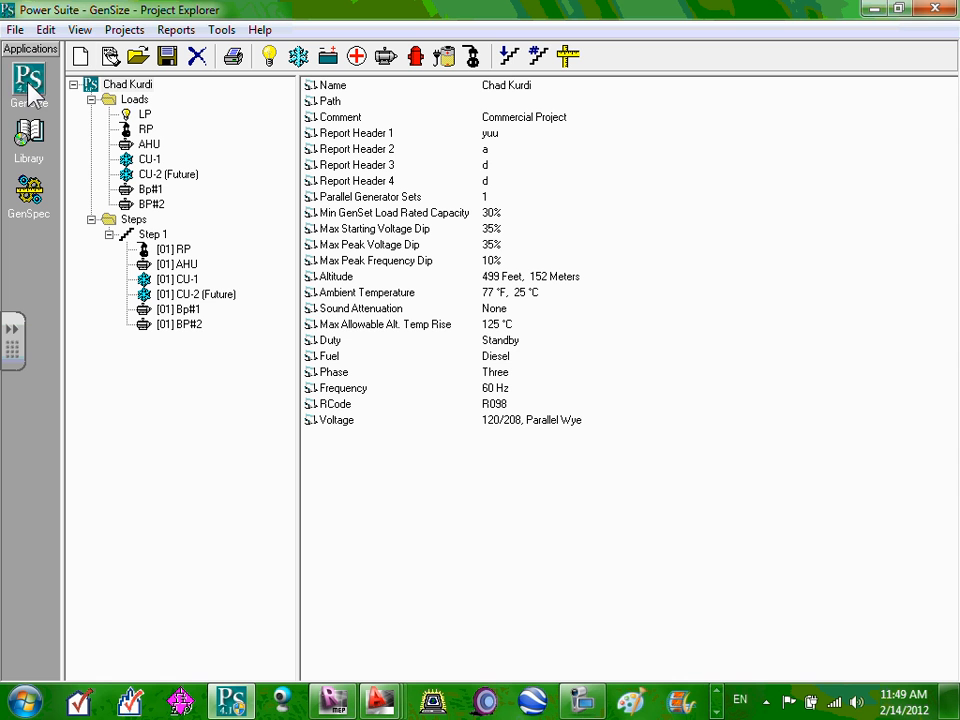
{"action": "left_click", "coordinate": [140, 86]}
{"action": "double_click", "coordinate": [142, 86]}
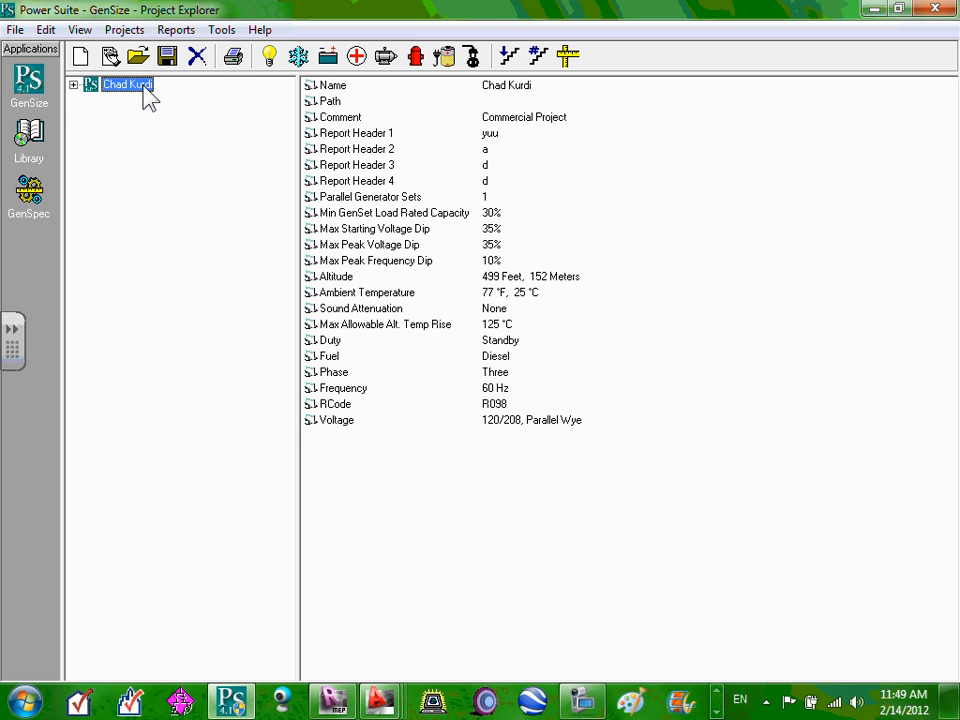
{"action": "left_click", "coordinate": [73, 85]}
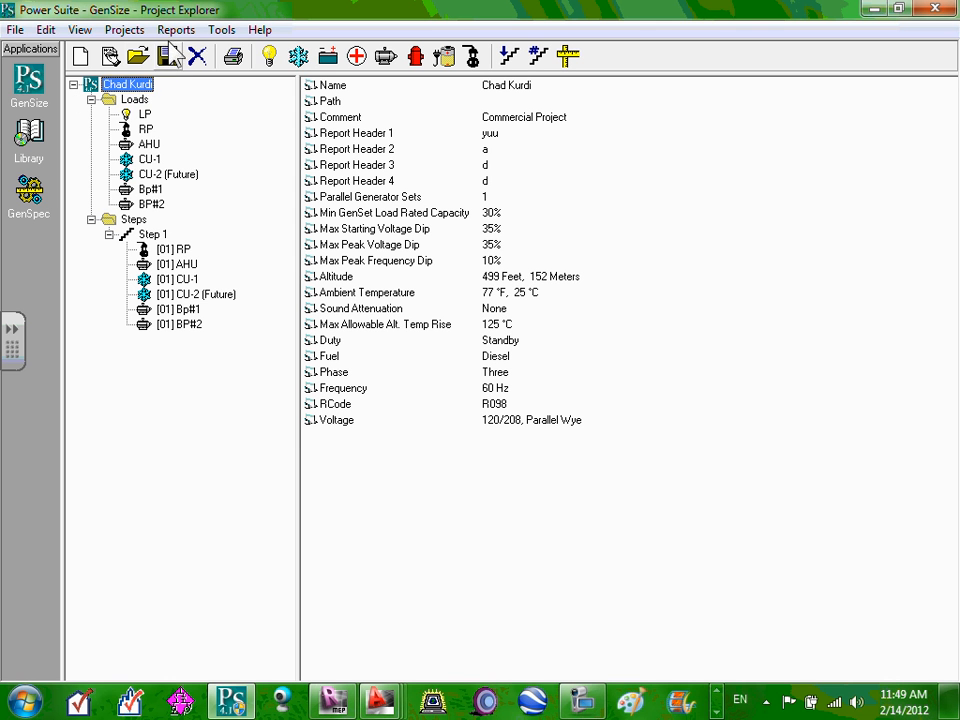
{"action": "left_click", "coordinate": [134, 30]}
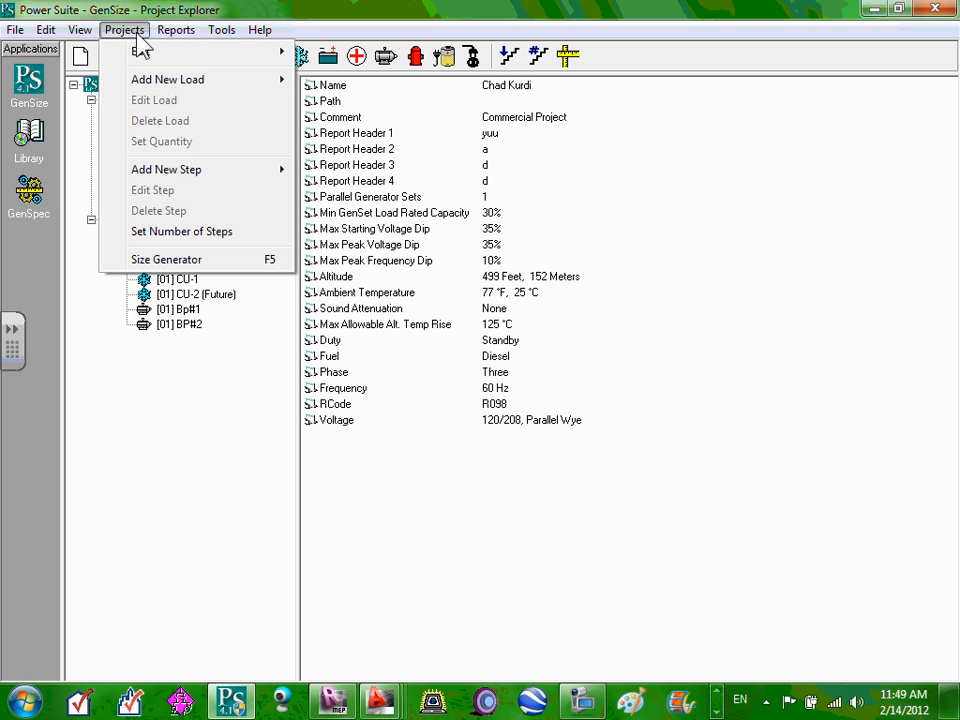
{"action": "mouse_move", "coordinate": [151, 60]}
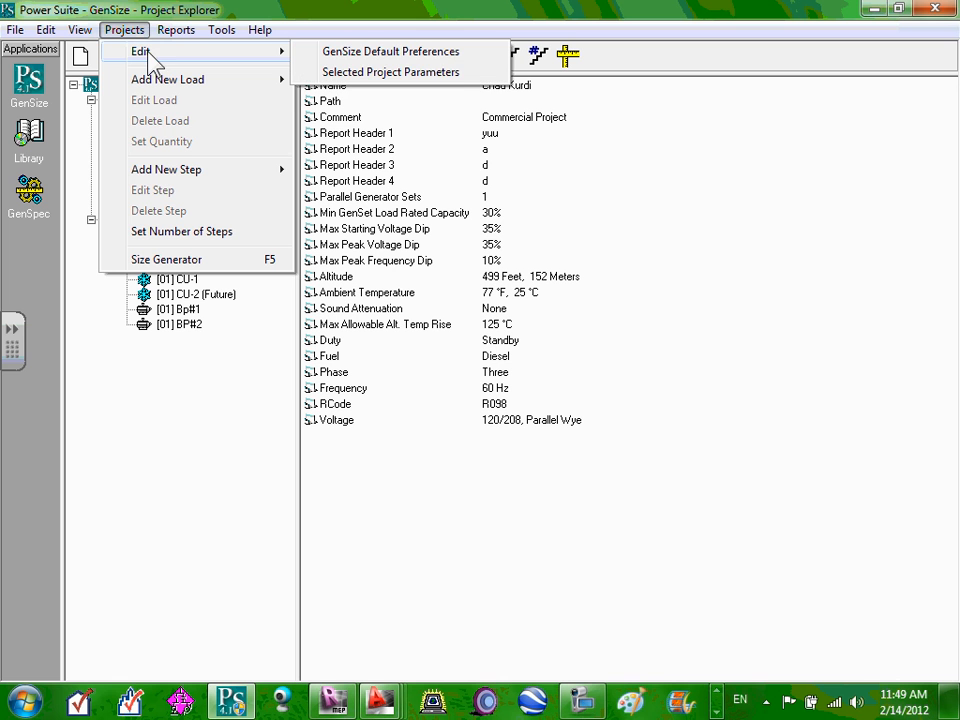
{"action": "left_click", "coordinate": [422, 83]}
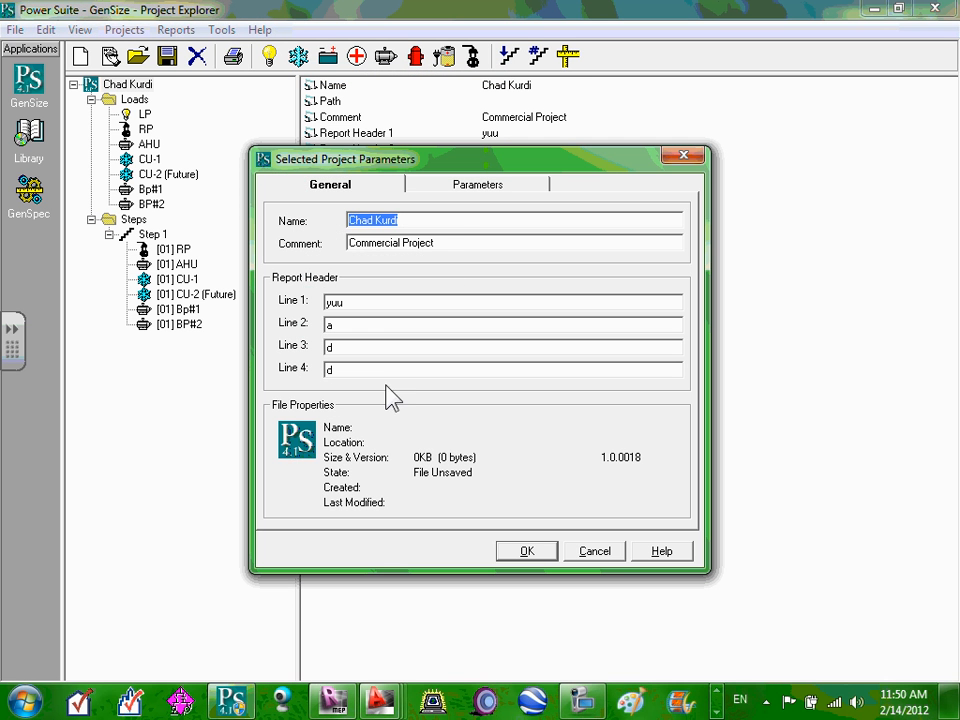
{"action": "left_click", "coordinate": [497, 190]}
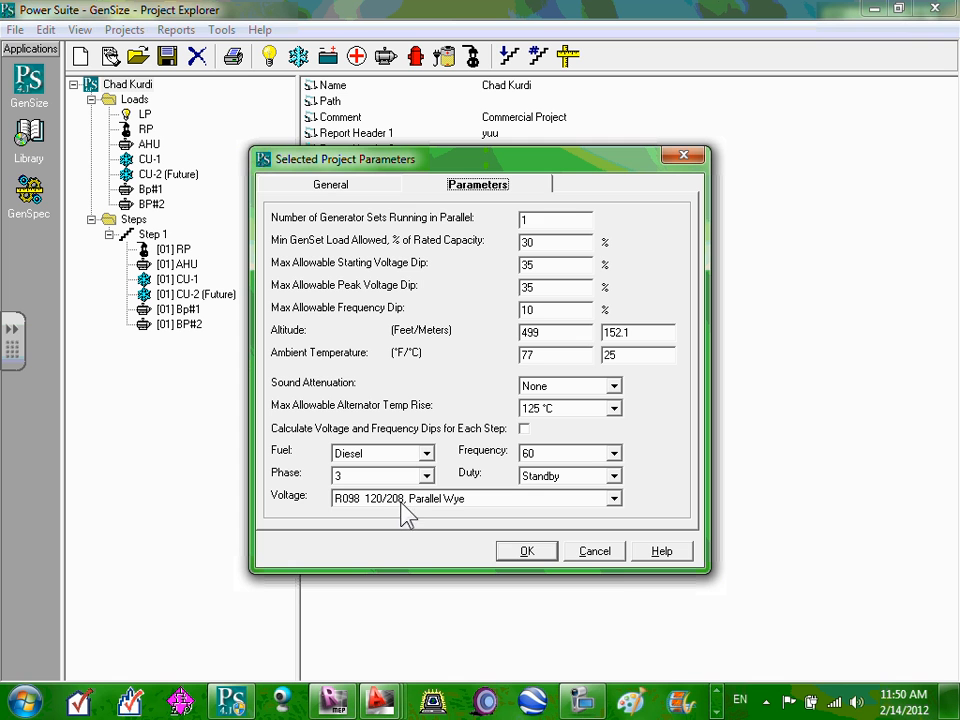
{"action": "left_click", "coordinate": [614, 499]}
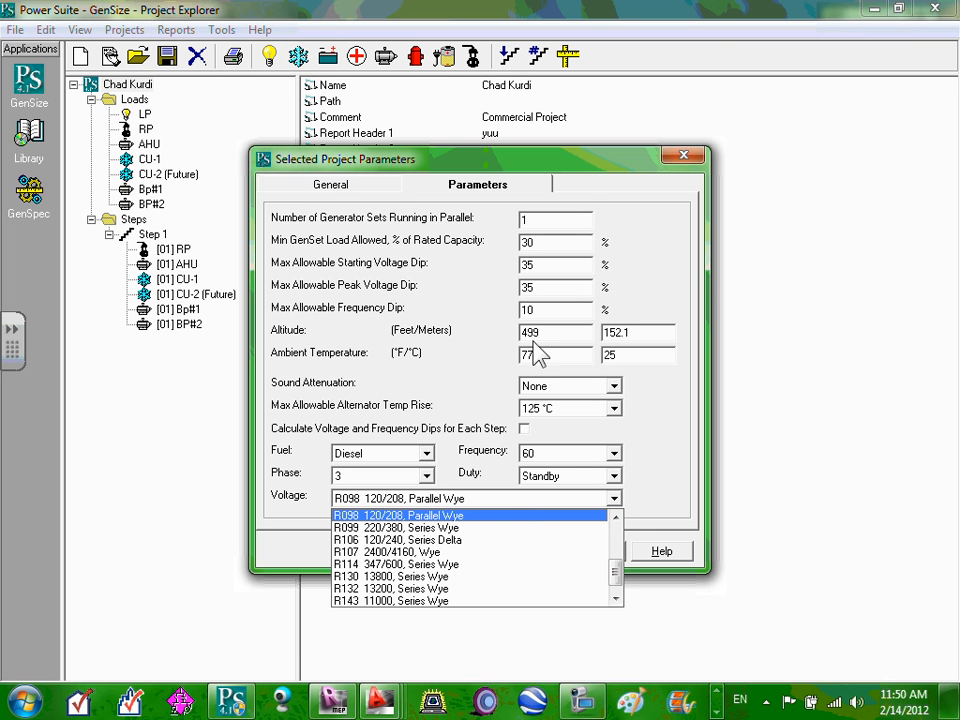
{"action": "left_click", "coordinate": [685, 226]}
{"action": "left_click", "coordinate": [684, 155]}
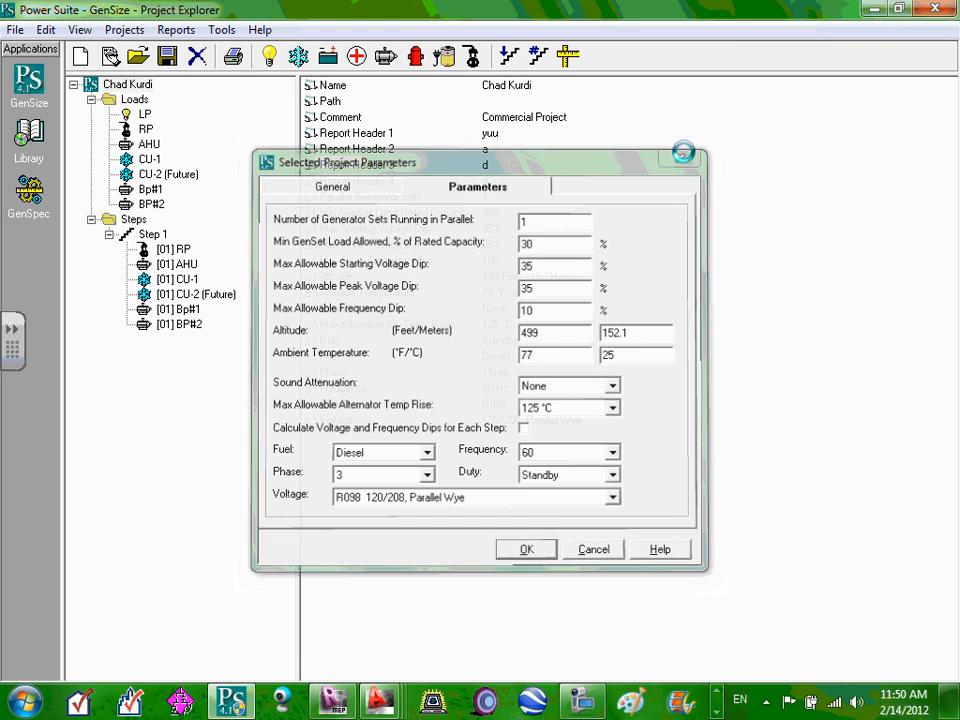
Bring up the Library's installation instructions, then move to the empty GenSpec workspace.
{"action": "left_click", "coordinate": [29, 136]}
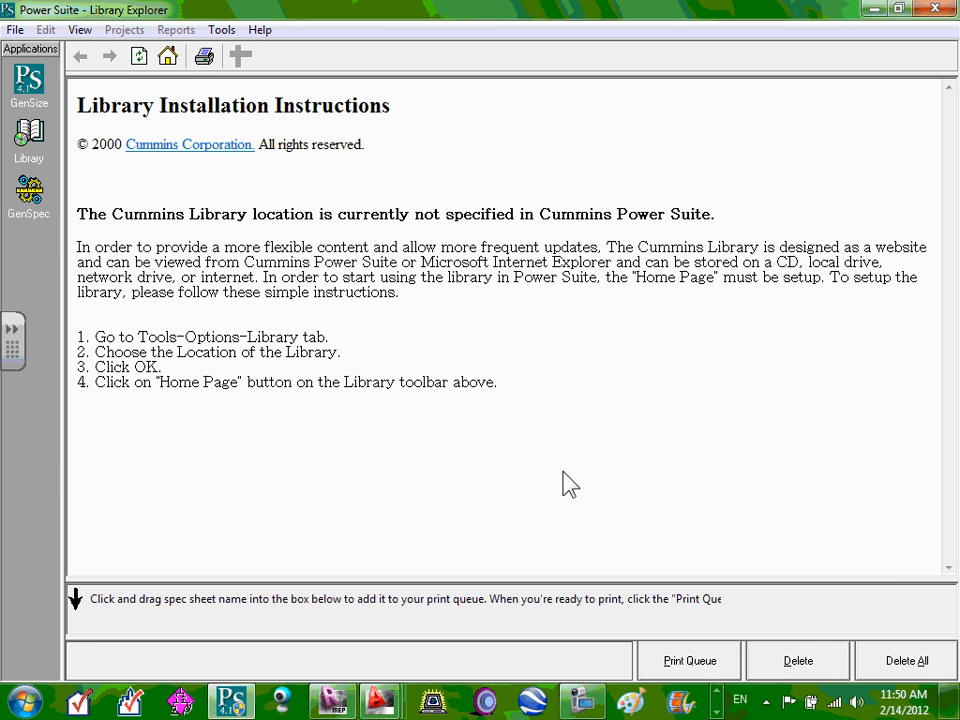
{"action": "left_click", "coordinate": [695, 662]}
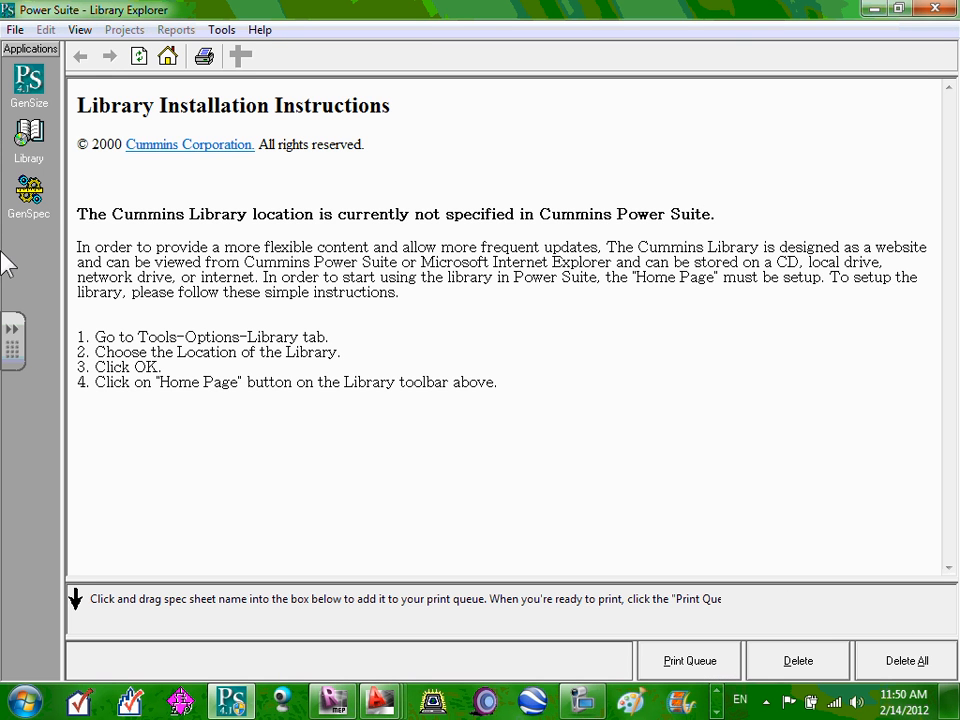
{"action": "left_click", "coordinate": [29, 196]}
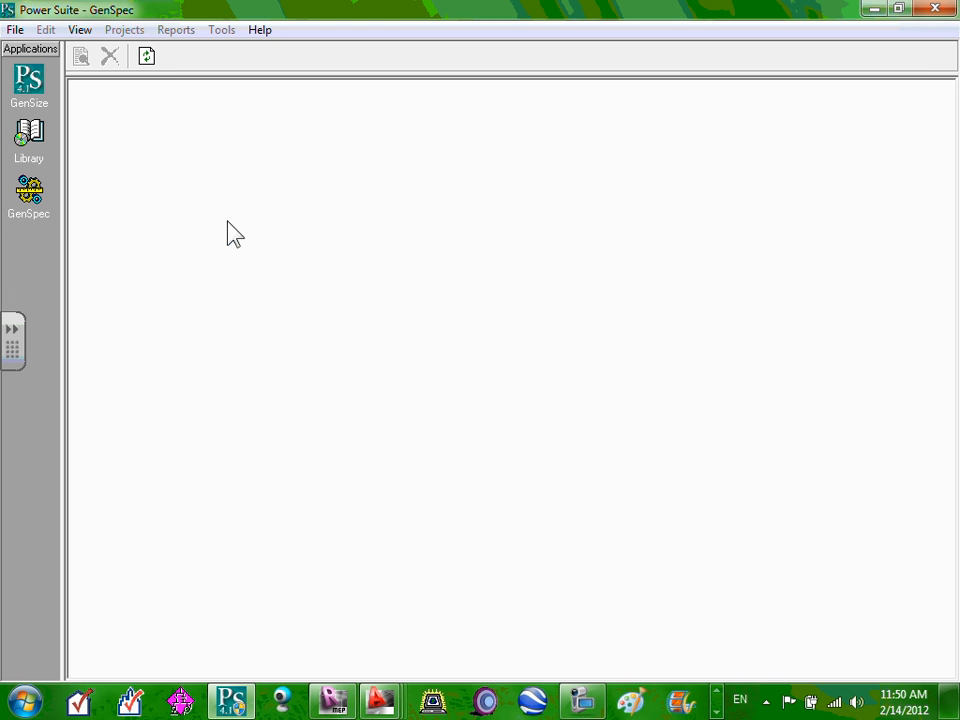
Switch from GenSize to GenSpec, then show the library instructions page through the view options.
{"action": "left_click", "coordinate": [29, 80]}
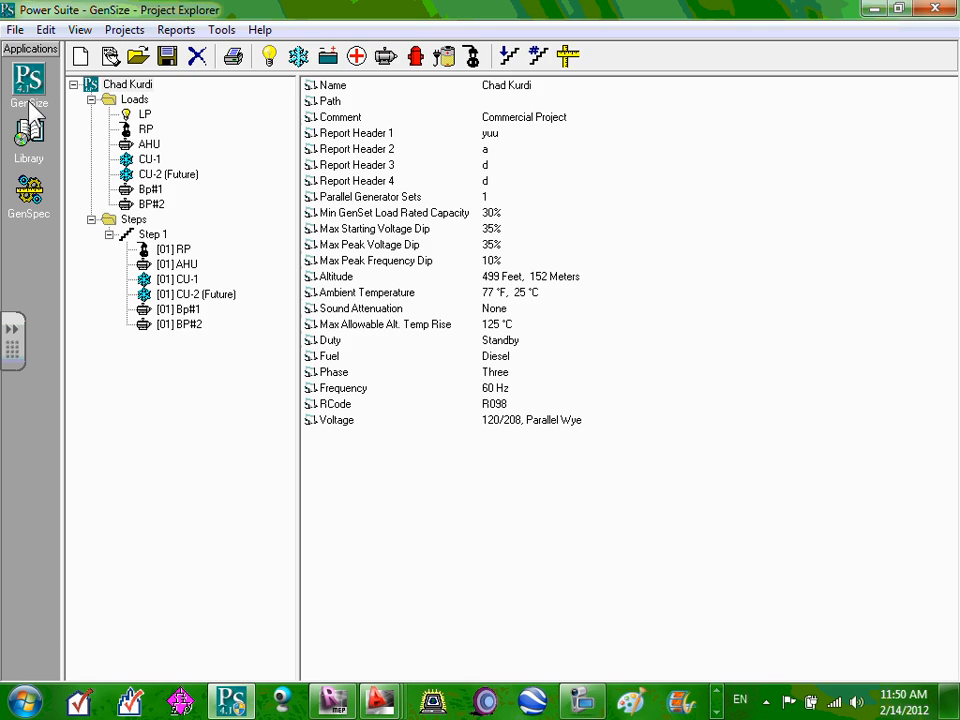
{"action": "left_click", "coordinate": [29, 191]}
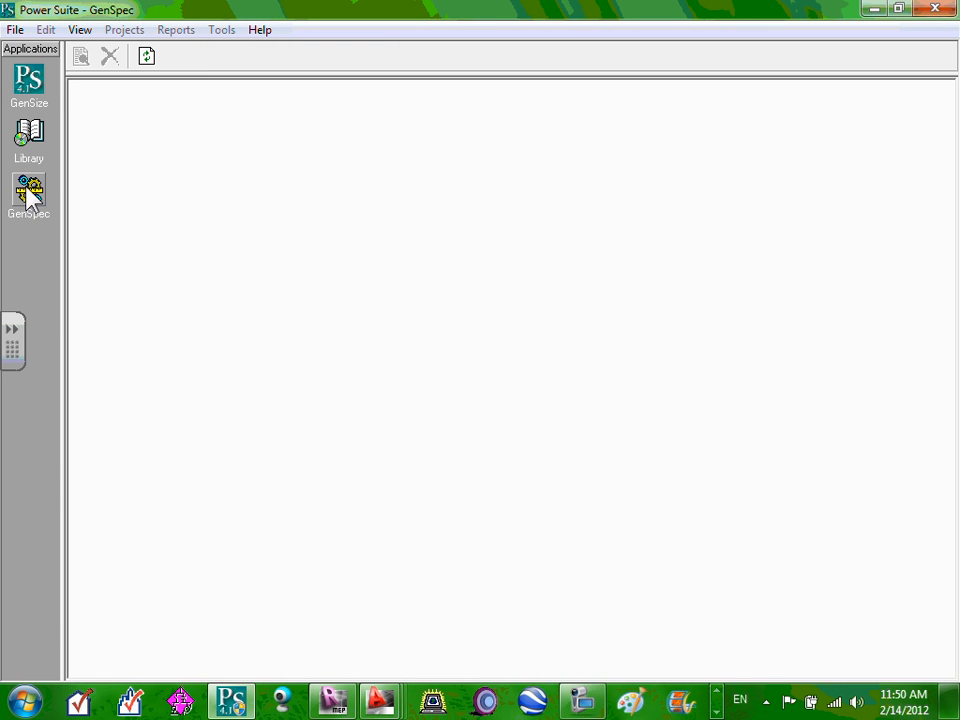
{"action": "left_click", "coordinate": [80, 29]}
{"action": "left_click", "coordinate": [115, 71]}
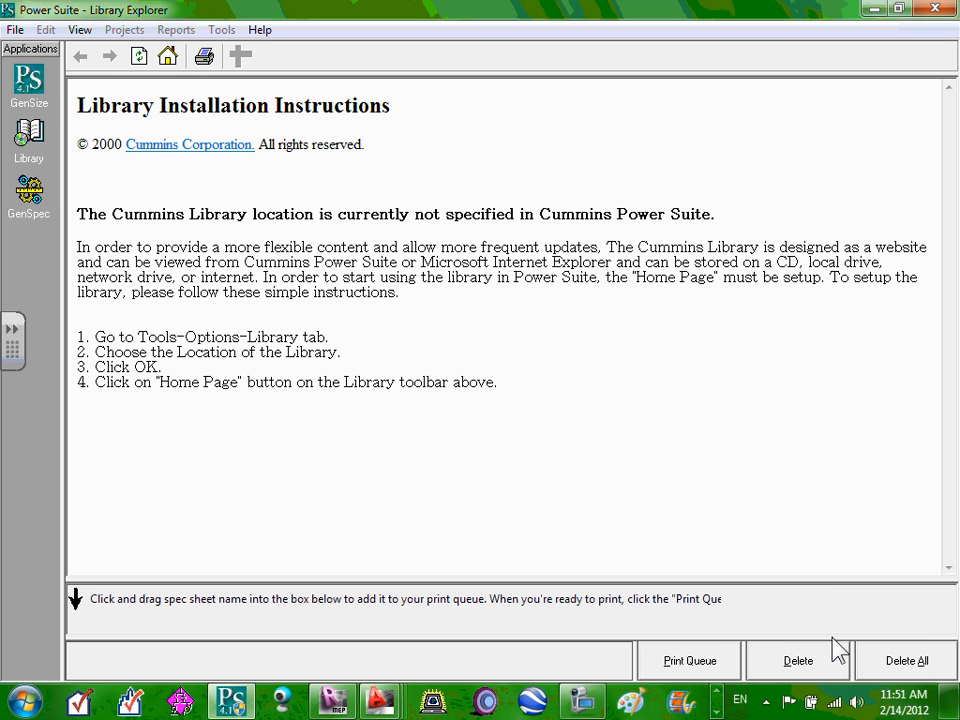
Follow the Cummins Corporation link, load the library home page, and return to GenSize's Project Explorer.
{"action": "double_click", "coordinate": [143, 247]}
{"action": "left_click", "coordinate": [222, 144]}
{"action": "left_click", "coordinate": [152, 97]}
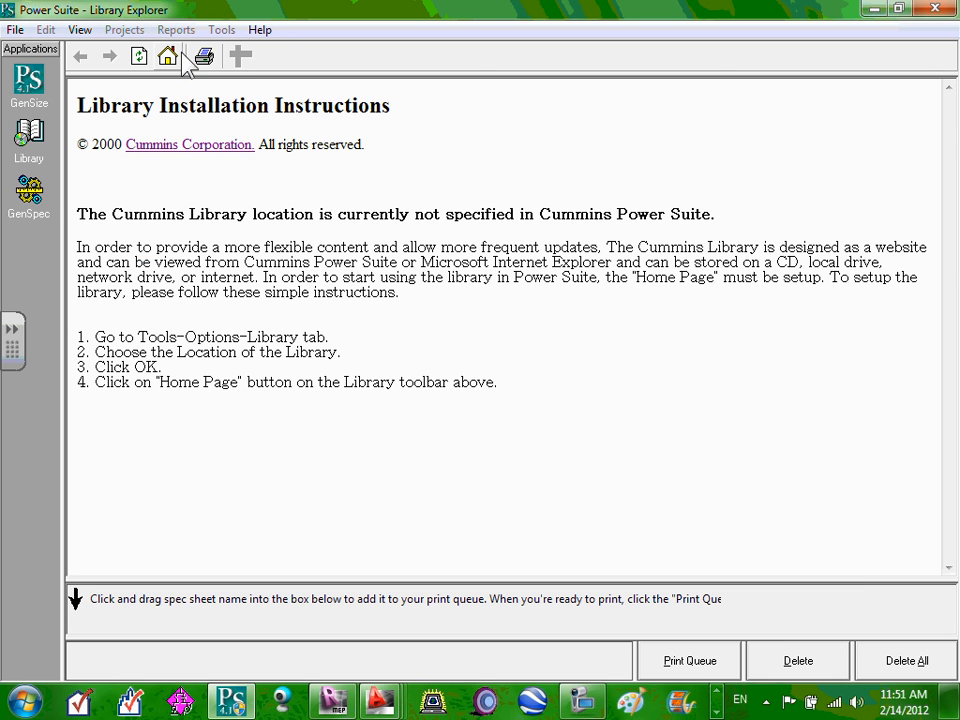
{"action": "left_click", "coordinate": [168, 56]}
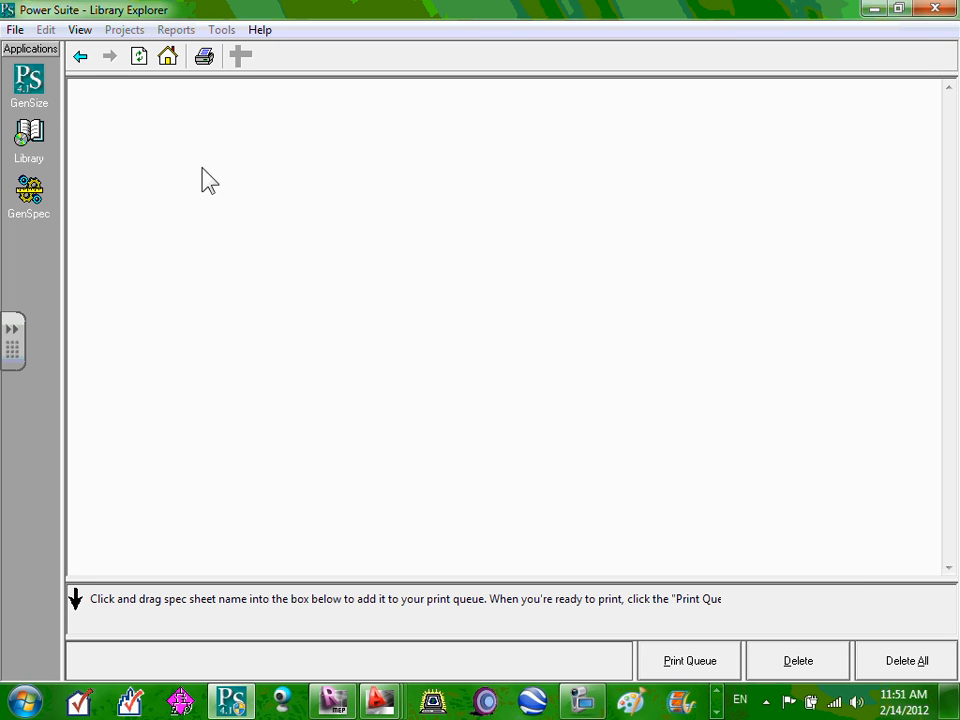
{"action": "left_click", "coordinate": [37, 89]}
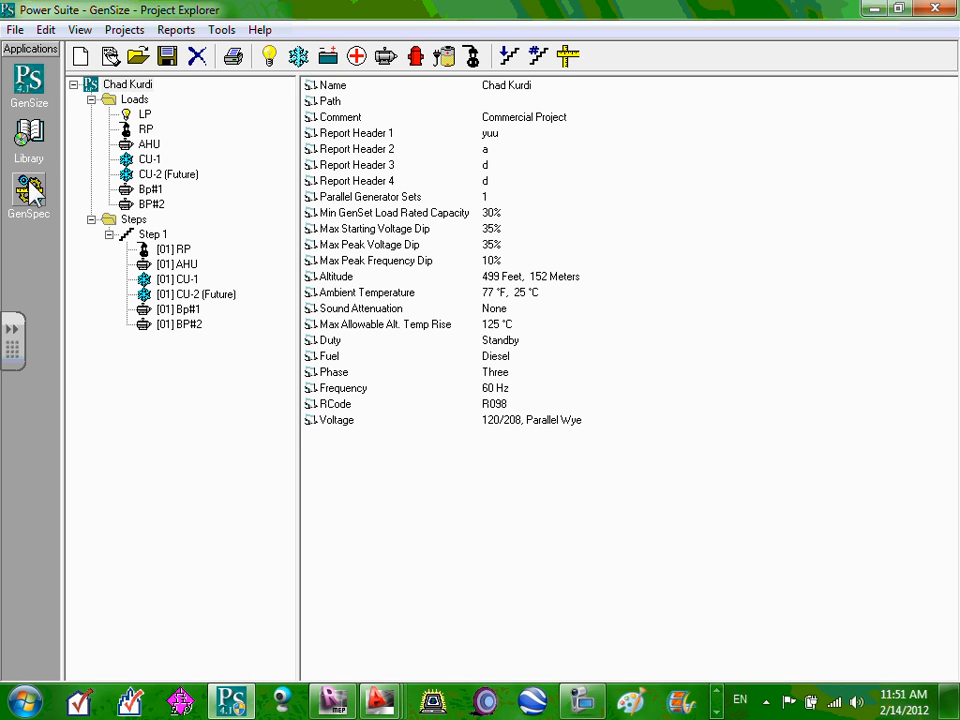
{"action": "left_click", "coordinate": [36, 145]}
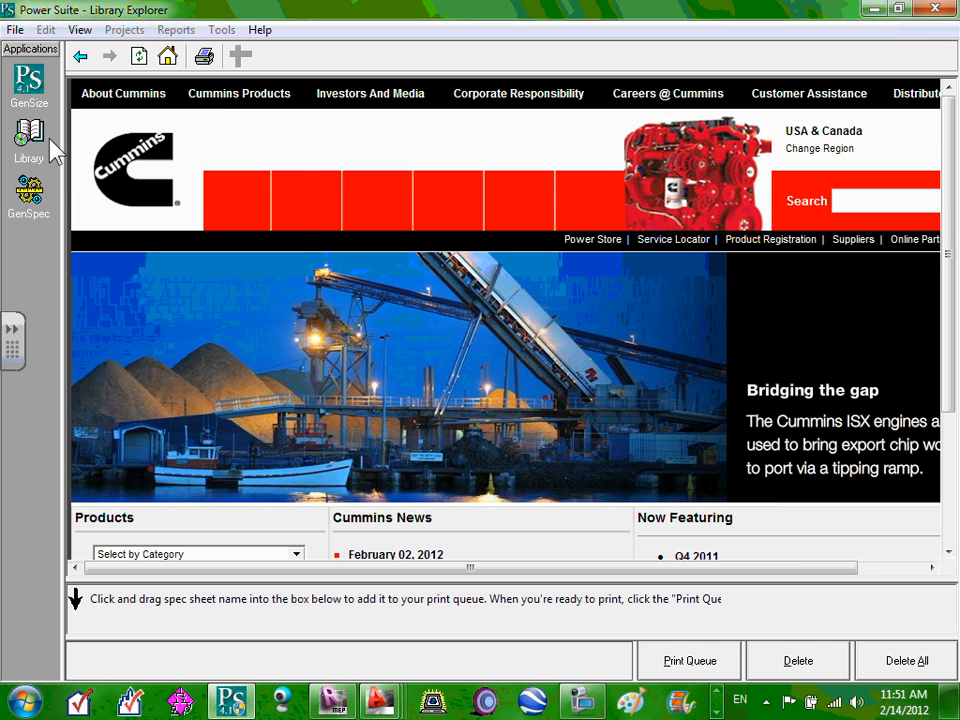
{"action": "scroll", "coordinate": [410, 240], "scroll_direction": "down", "scroll_amount": 3}
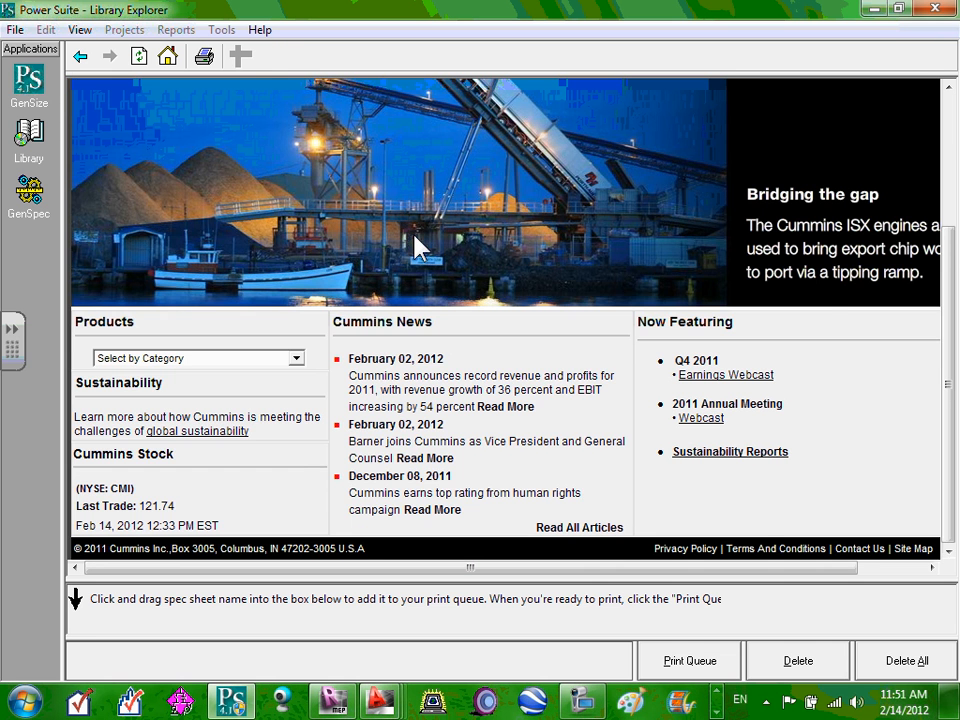
{"action": "scroll", "coordinate": [418, 244], "scroll_direction": "up", "scroll_amount": 3}
{"action": "scroll", "coordinate": [420, 246], "scroll_direction": "down", "scroll_amount": 3}
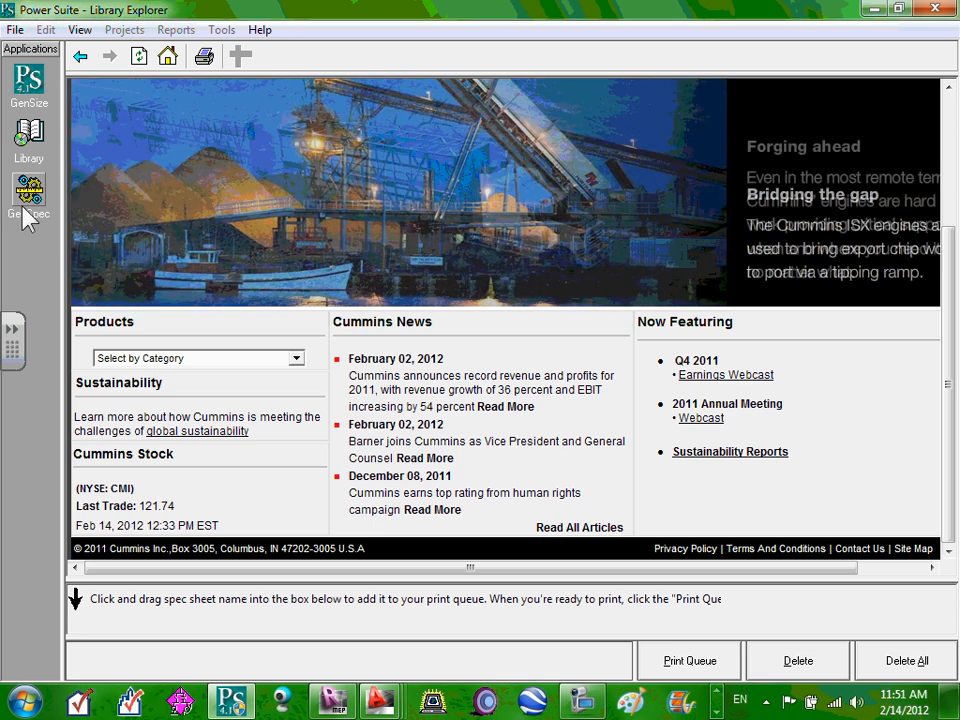
{"action": "left_click", "coordinate": [28, 200]}
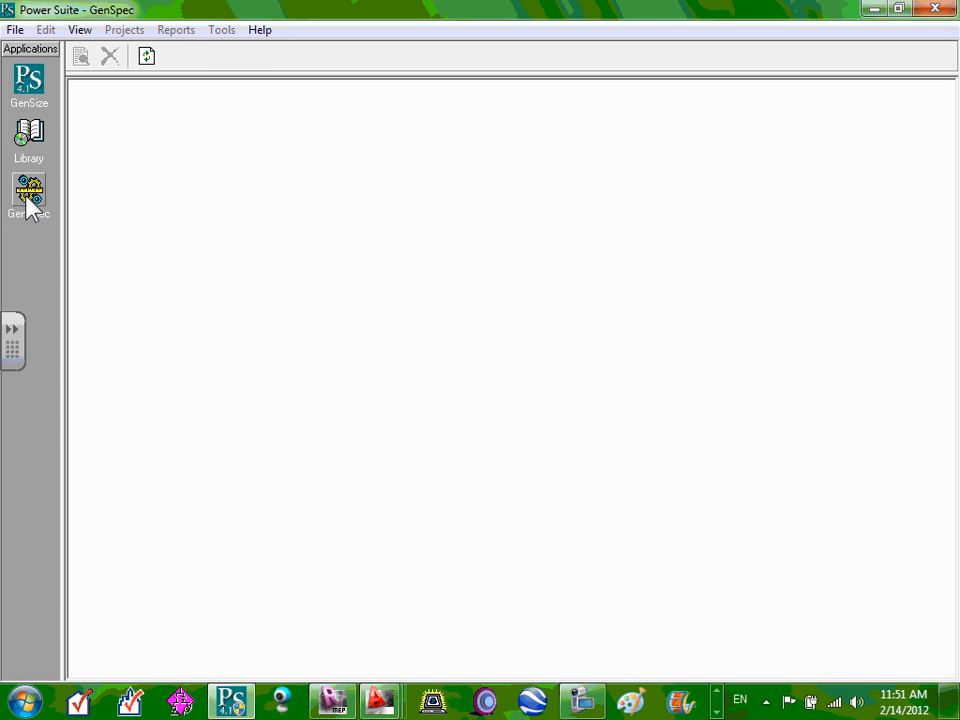
{"action": "left_click", "coordinate": [30, 140]}
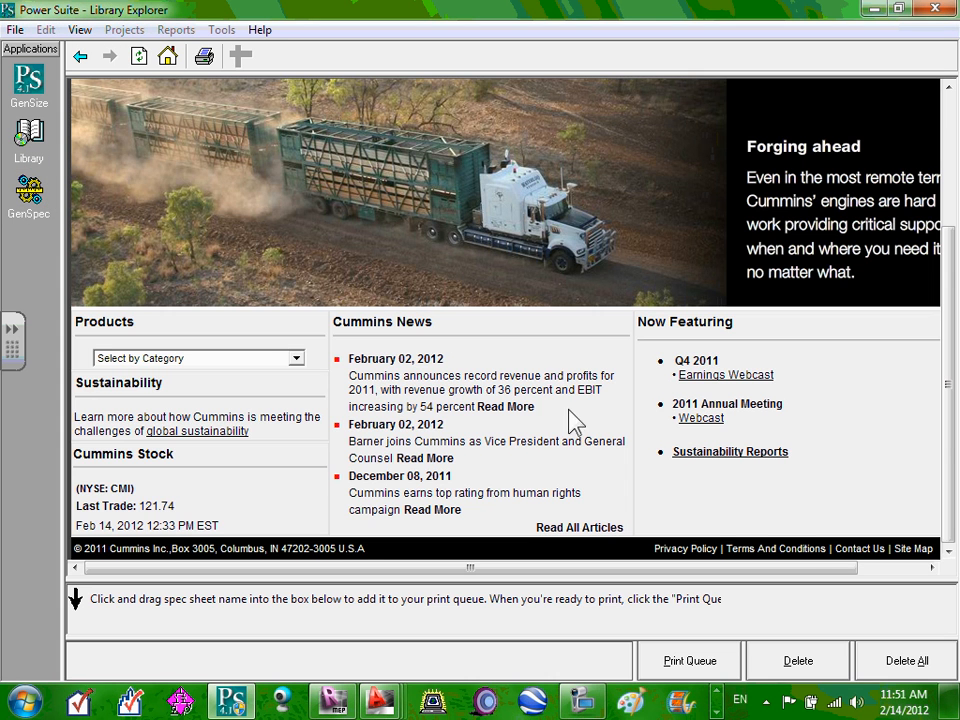
{"action": "scroll", "coordinate": [900, 424], "scroll_direction": "up", "scroll_amount": 3}
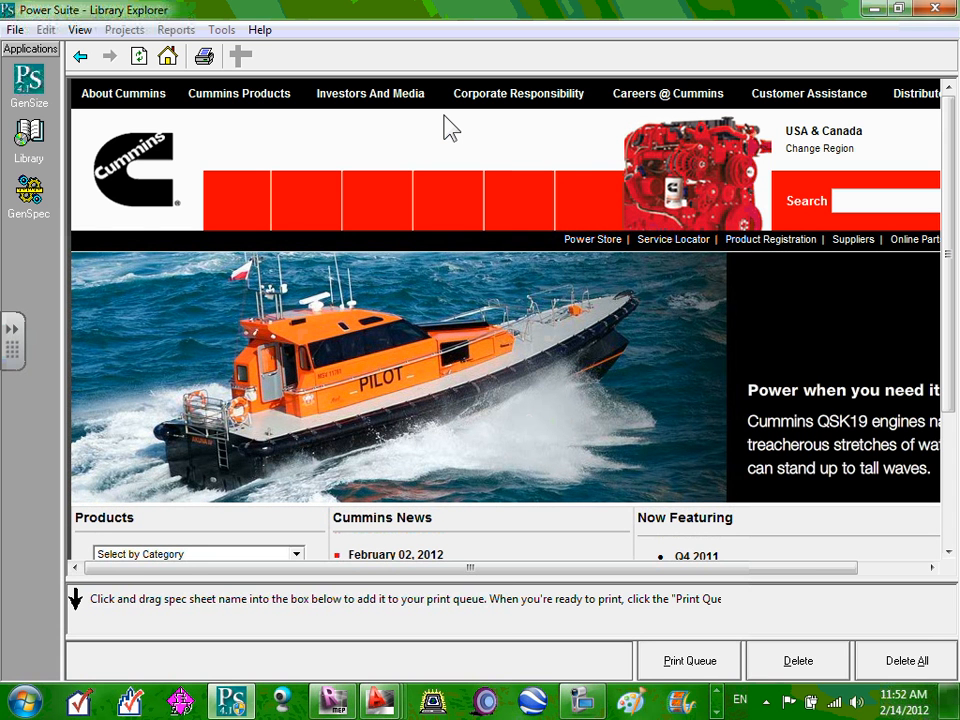
{"action": "left_click", "coordinate": [28, 75]}
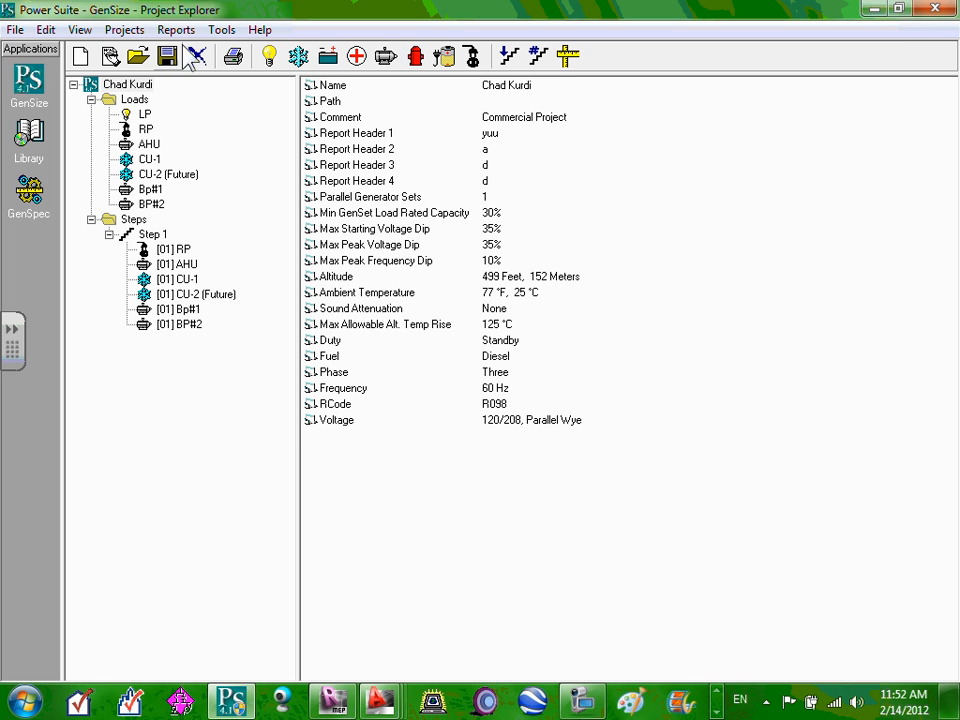
List the generator sets matching the project and open the 125DGDK Recommended Generator Report.
{"action": "left_click", "coordinate": [568, 56]}
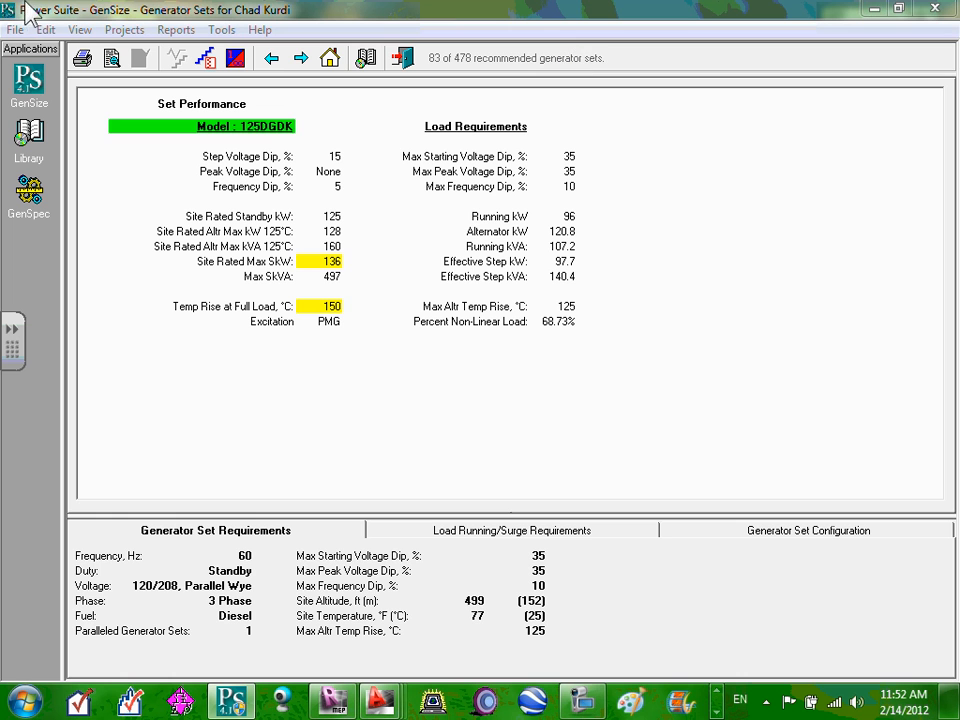
{"action": "left_click", "coordinate": [112, 60]}
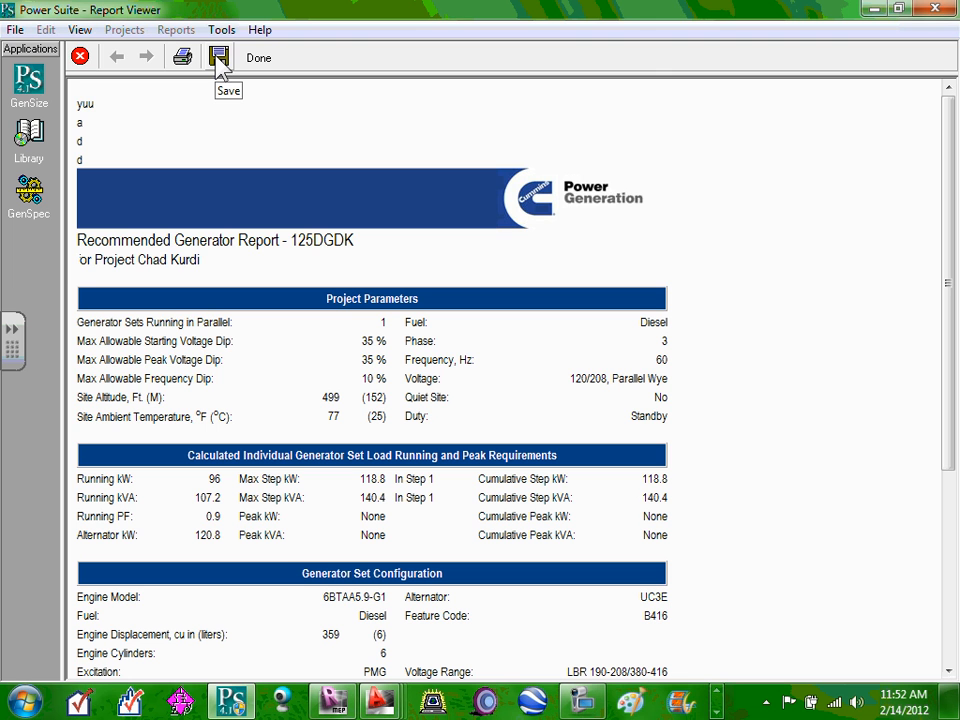
{"action": "left_click", "coordinate": [219, 57]}
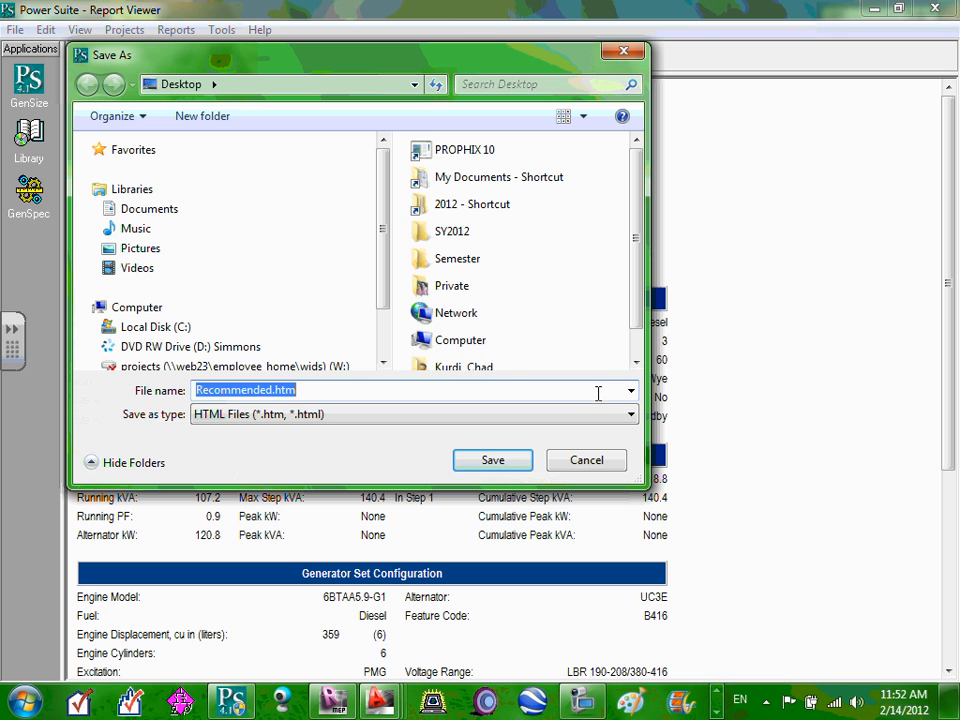
{"action": "left_click", "coordinate": [630, 418]}
{"action": "left_click", "coordinate": [631, 418]}
{"action": "left_click", "coordinate": [632, 418]}
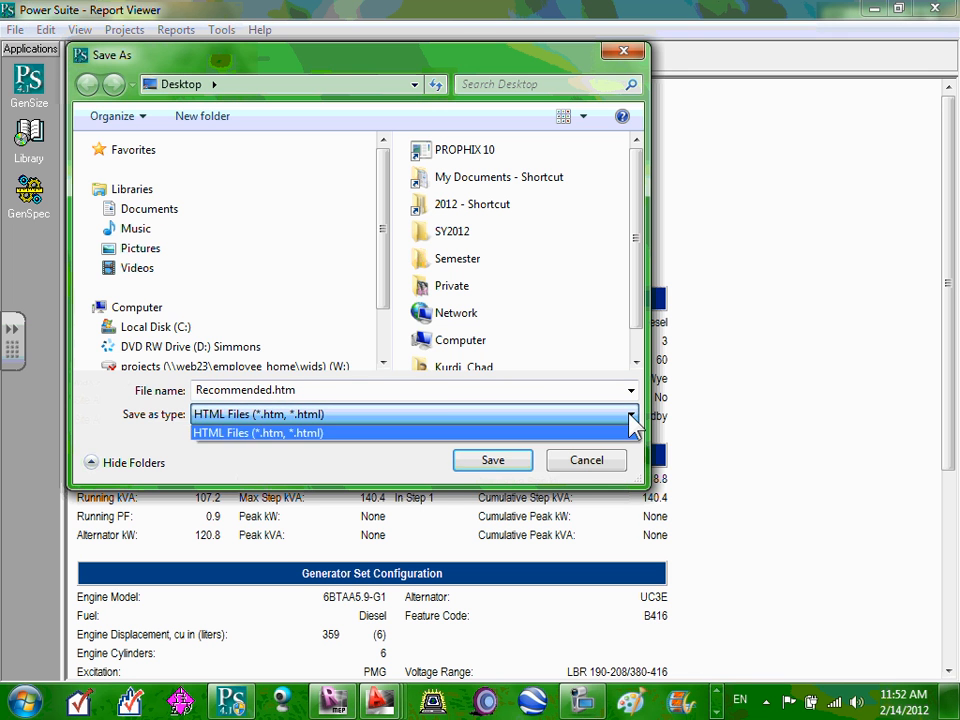
{"action": "left_click", "coordinate": [630, 418]}
{"action": "left_click", "coordinate": [587, 461]}
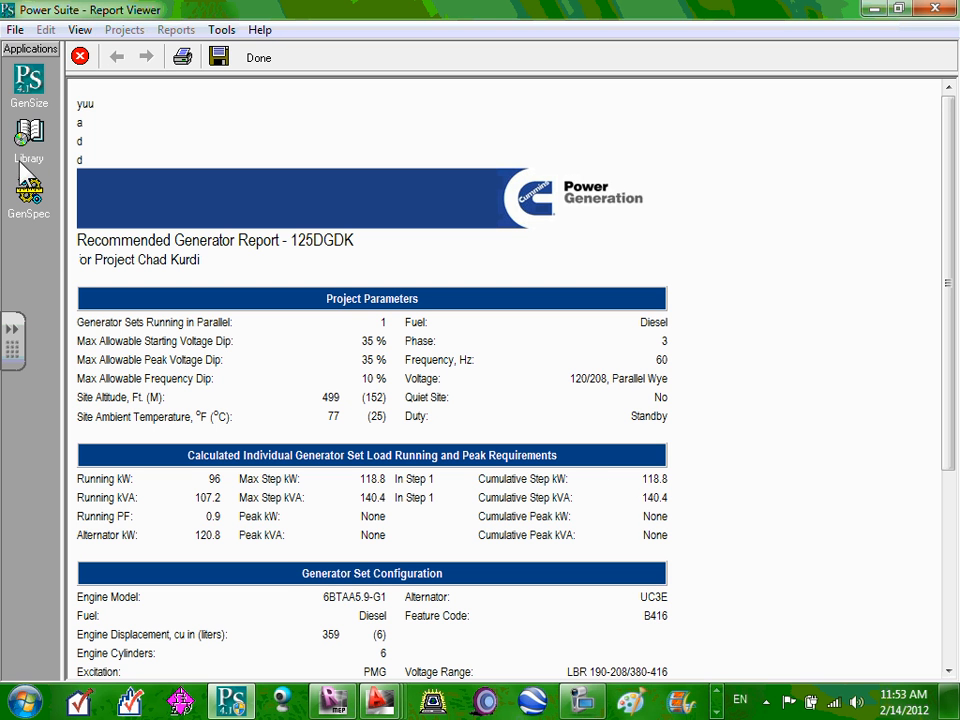
On the Cummins library site, open Cummins Products, then the Power Generation Business page.
{"action": "left_click", "coordinate": [32, 84]}
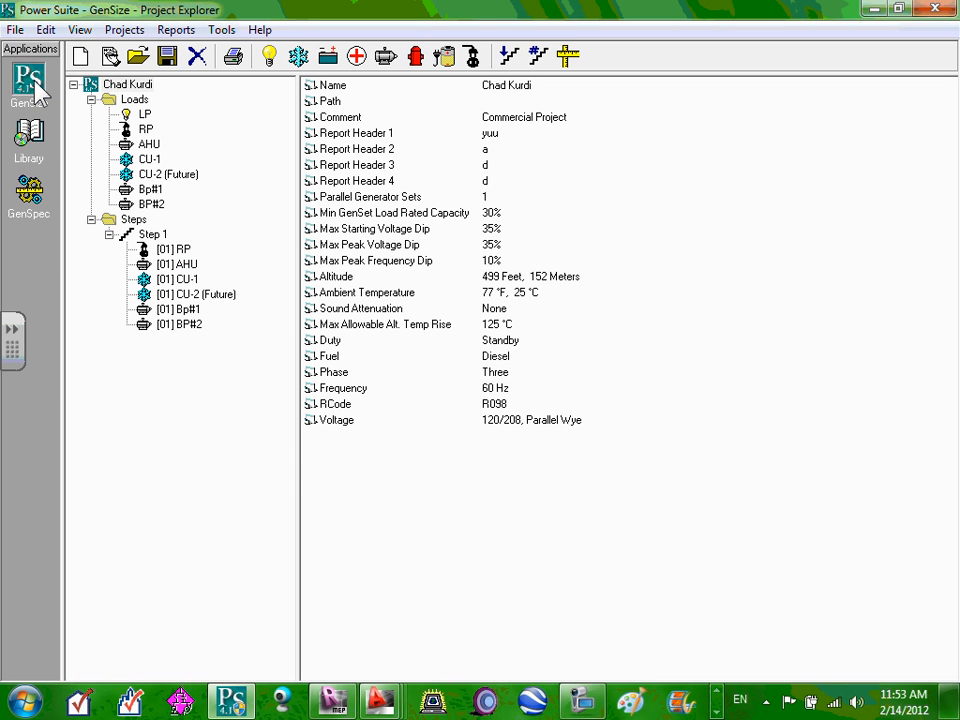
{"action": "left_click", "coordinate": [29, 133]}
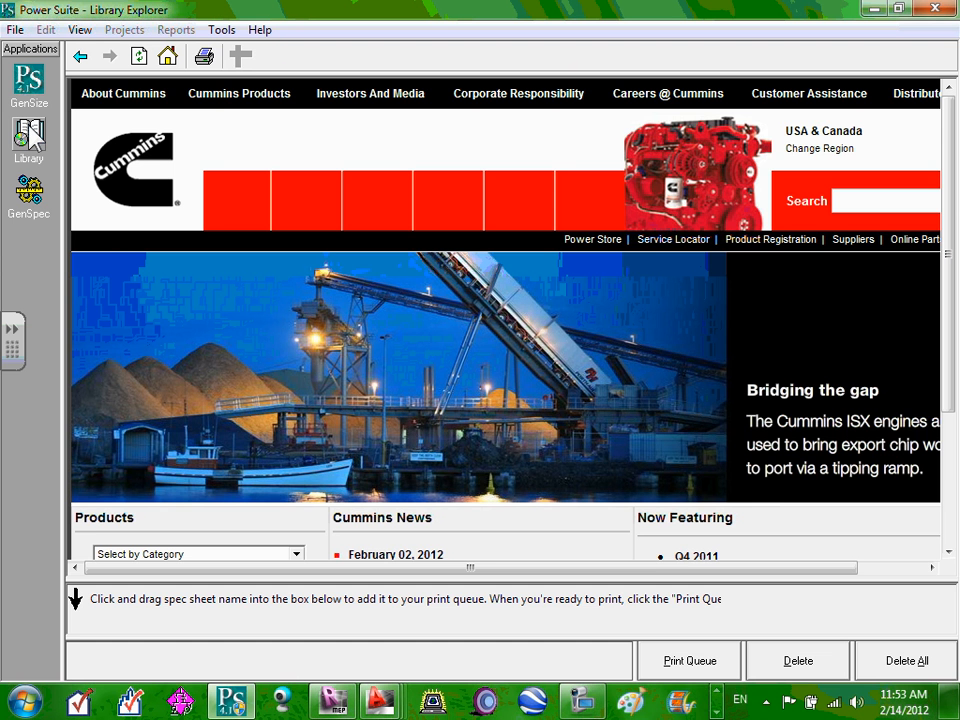
{"action": "left_click", "coordinate": [271, 98]}
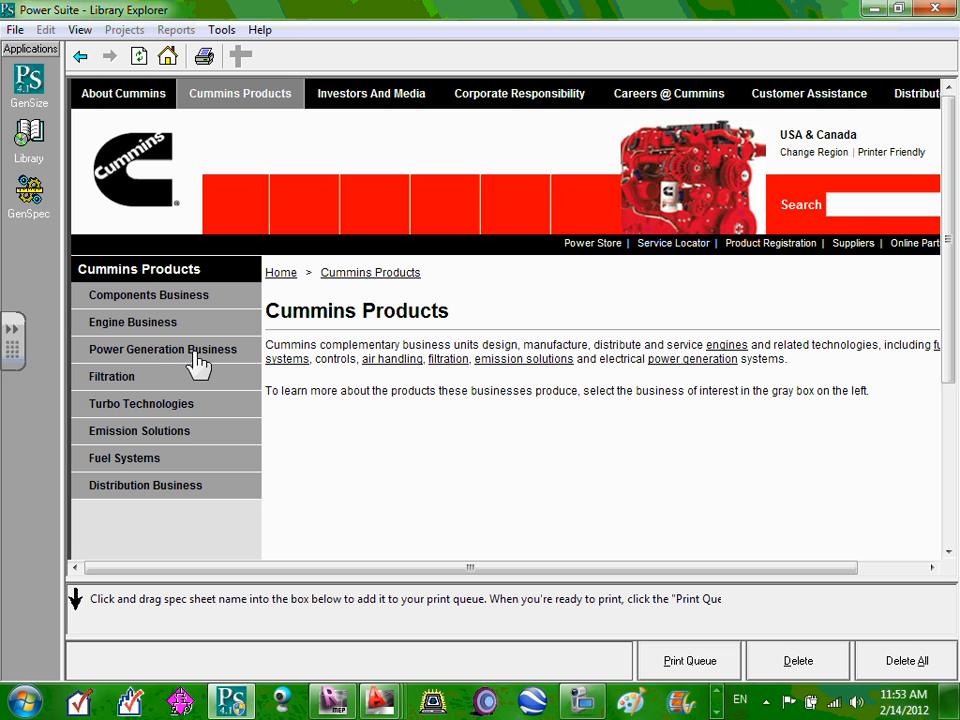
{"action": "left_click", "coordinate": [185, 358]}
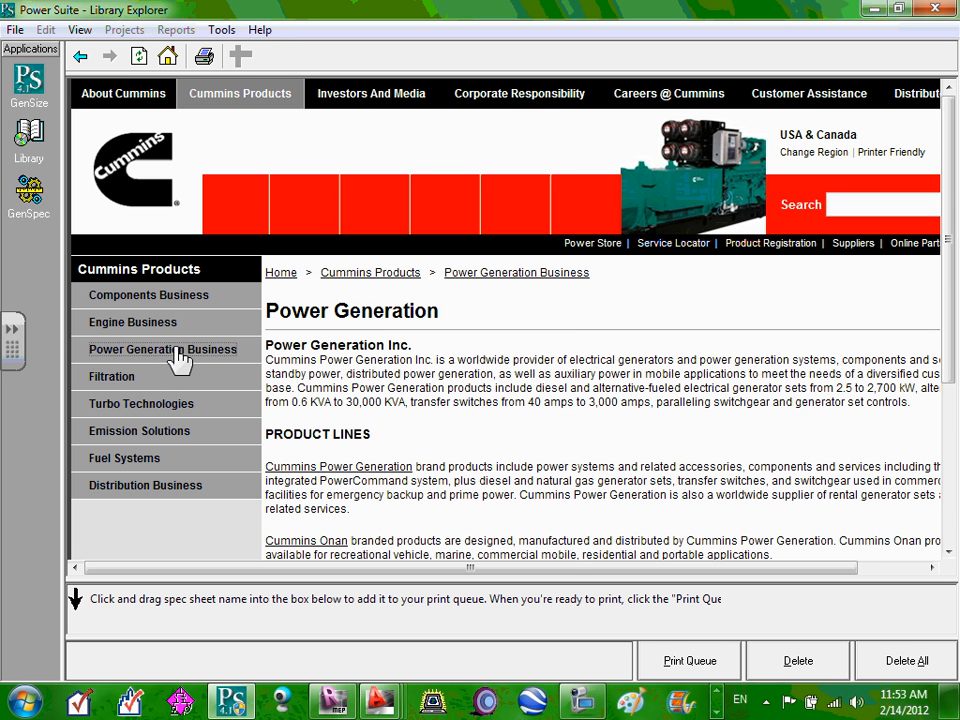
{"action": "left_click", "coordinate": [180, 358]}
{"action": "scroll", "coordinate": [431, 360], "scroll_direction": "down", "scroll_amount": 3}
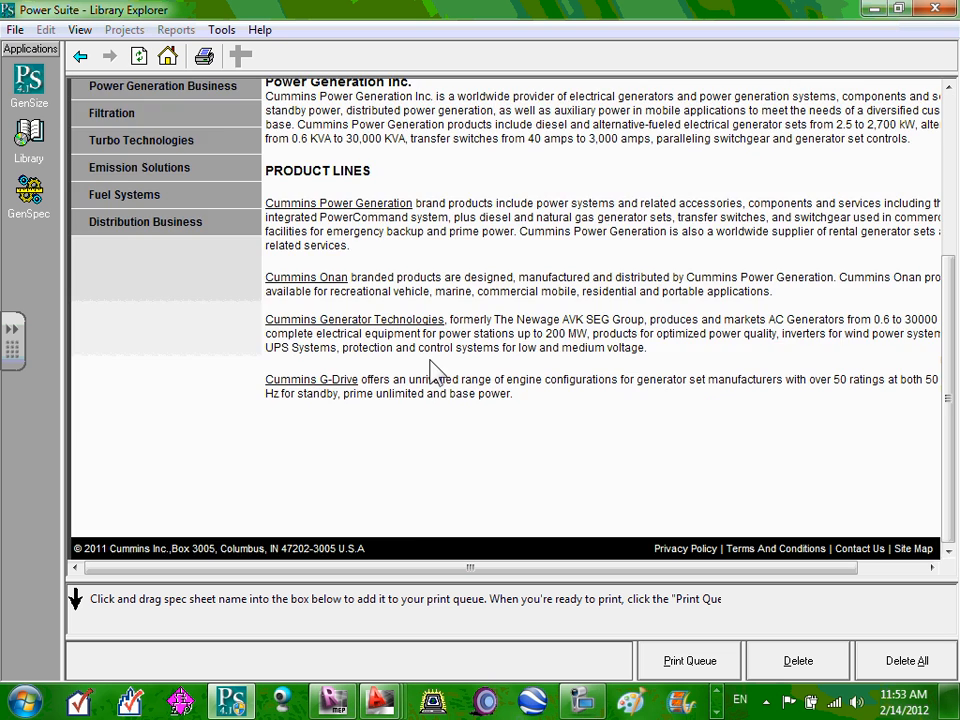
{"action": "scroll", "coordinate": [431, 360], "scroll_direction": "up", "scroll_amount": 3}
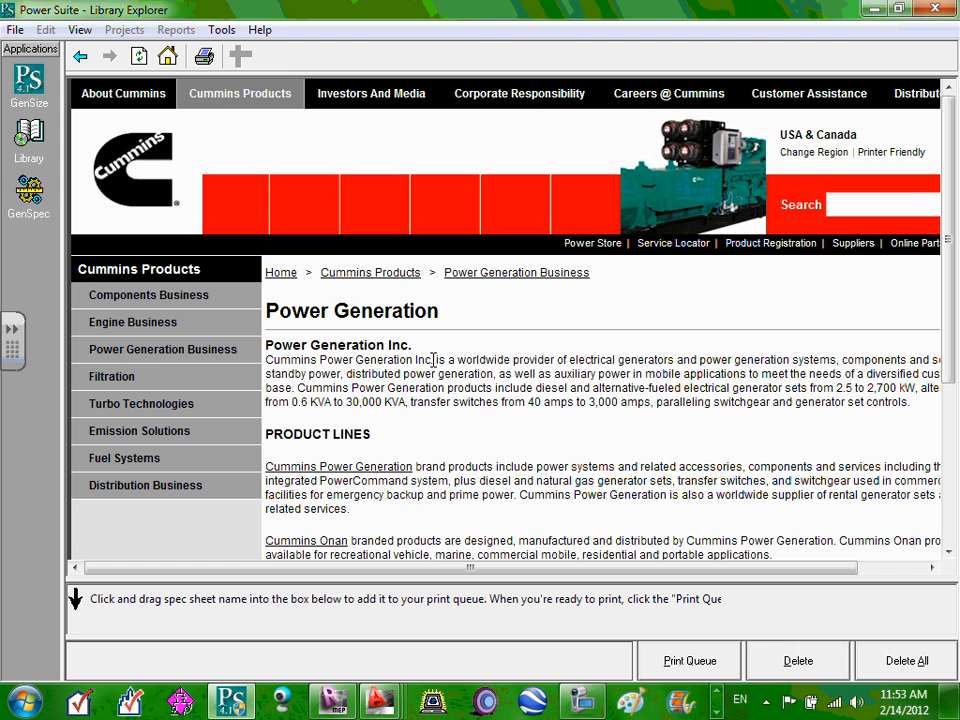
Visit GenSpec, close the ink overlay, and return to the library's Power Generation page.
{"action": "left_click", "coordinate": [28, 200]}
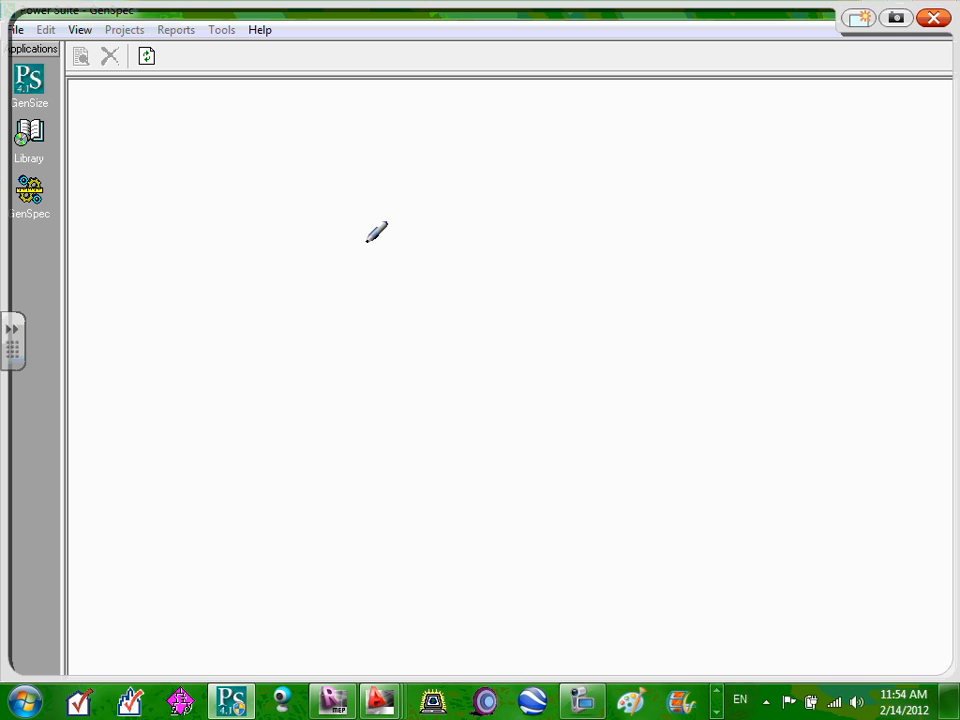
{"action": "left_click", "coordinate": [934, 20]}
{"action": "left_click", "coordinate": [24, 136]}
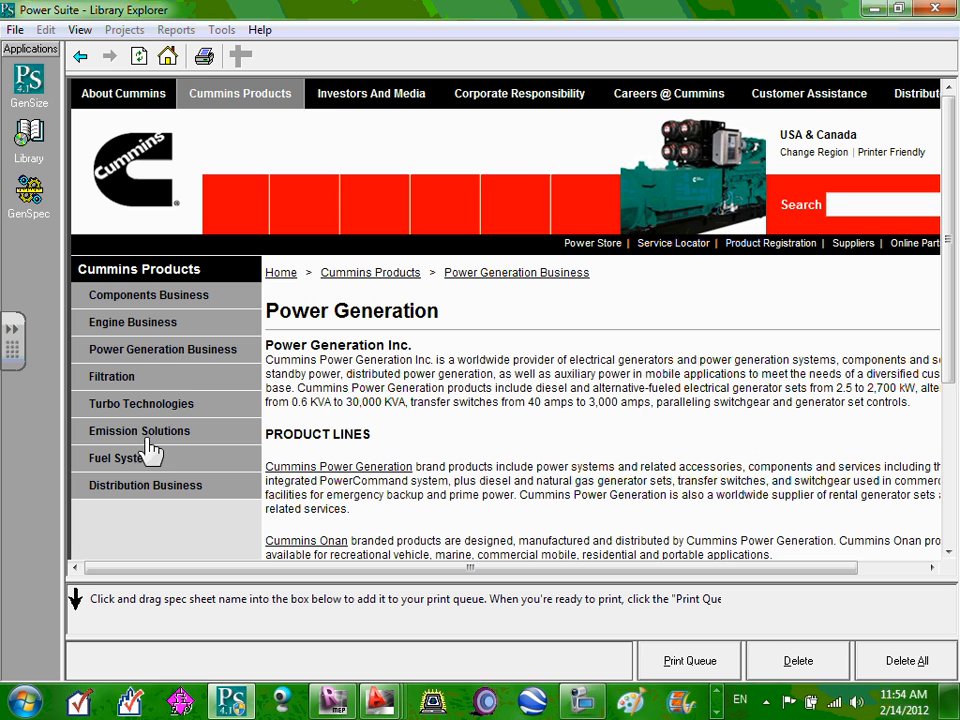
In GenSize, list the matching generator sets led by 125DGDK, then go to the Library.
{"action": "left_click", "coordinate": [29, 88]}
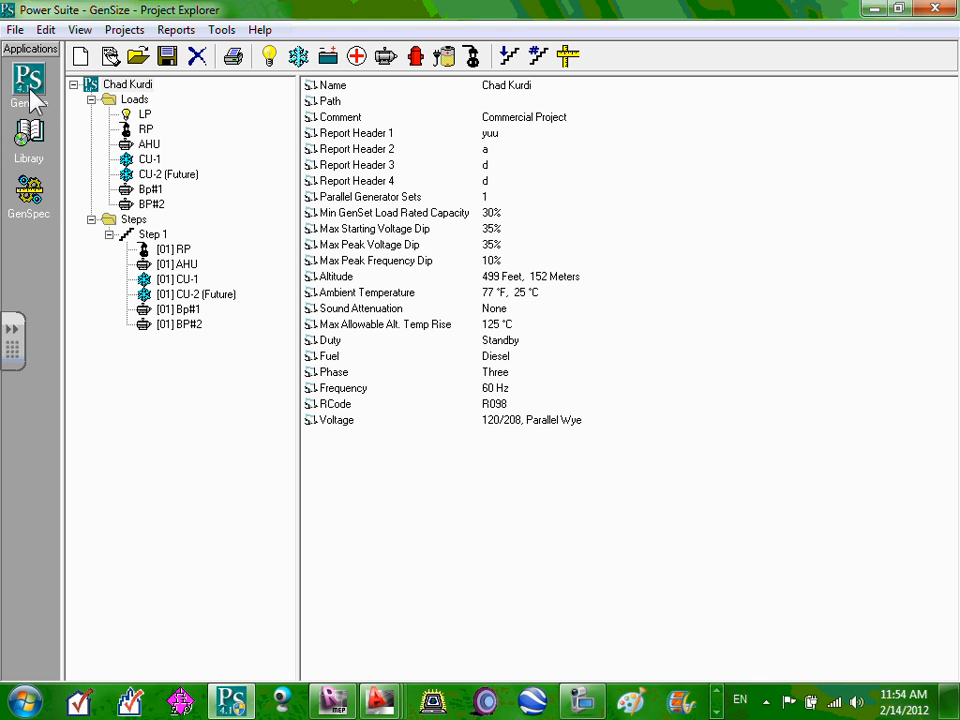
{"action": "left_click", "coordinate": [568, 57]}
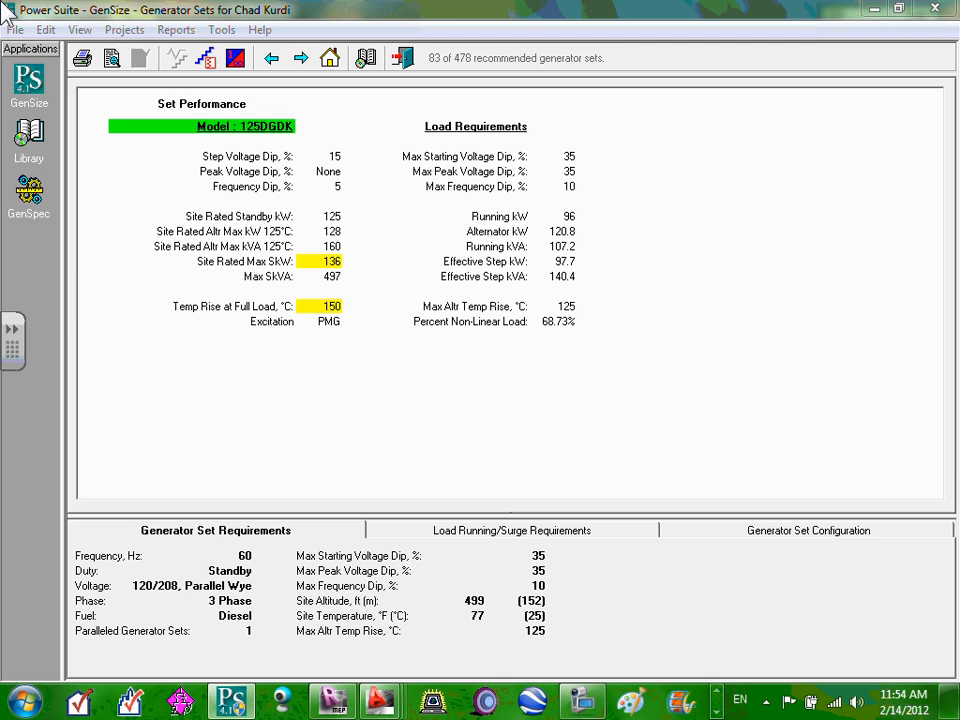
{"action": "left_click", "coordinate": [31, 150]}
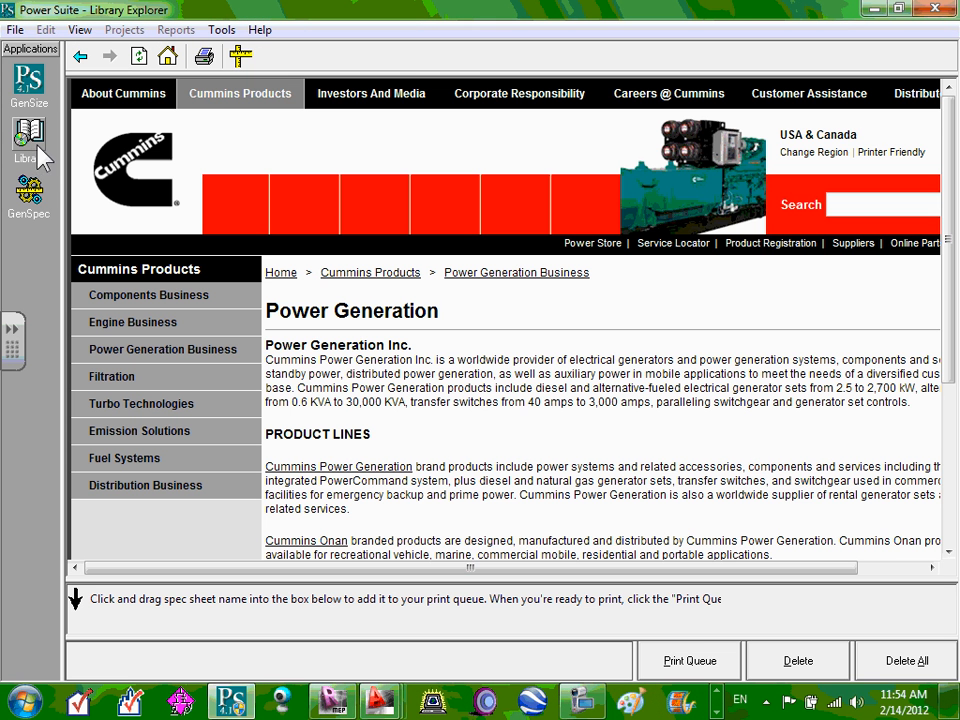
Review Tools > Options, close it unchanged, and return to GenSize's Project Explorer.
{"action": "left_click", "coordinate": [222, 30]}
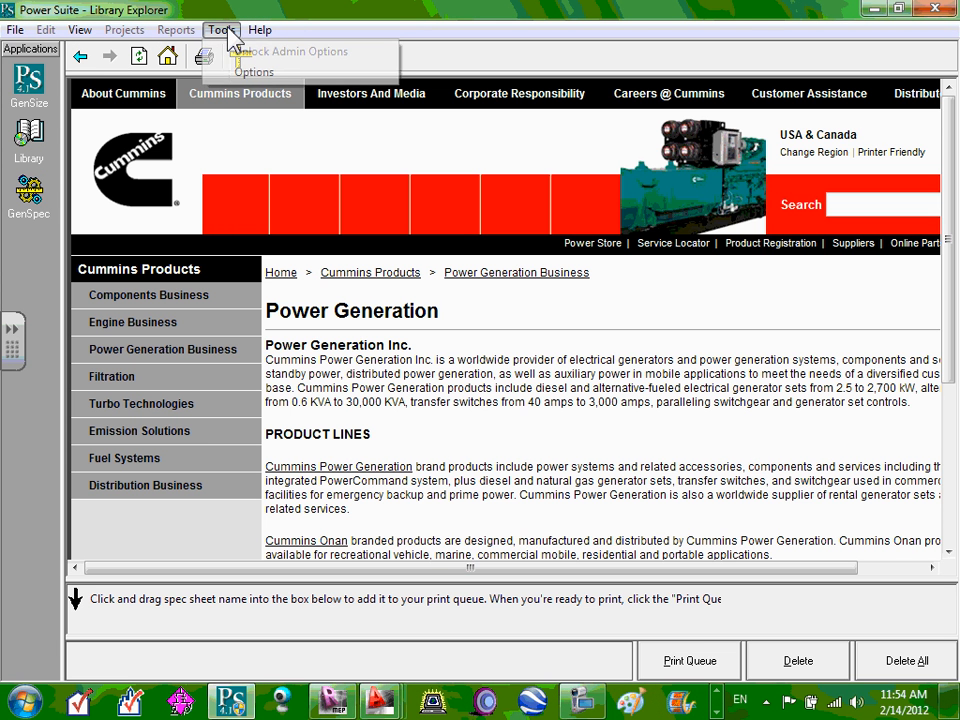
{"action": "left_click", "coordinate": [250, 72]}
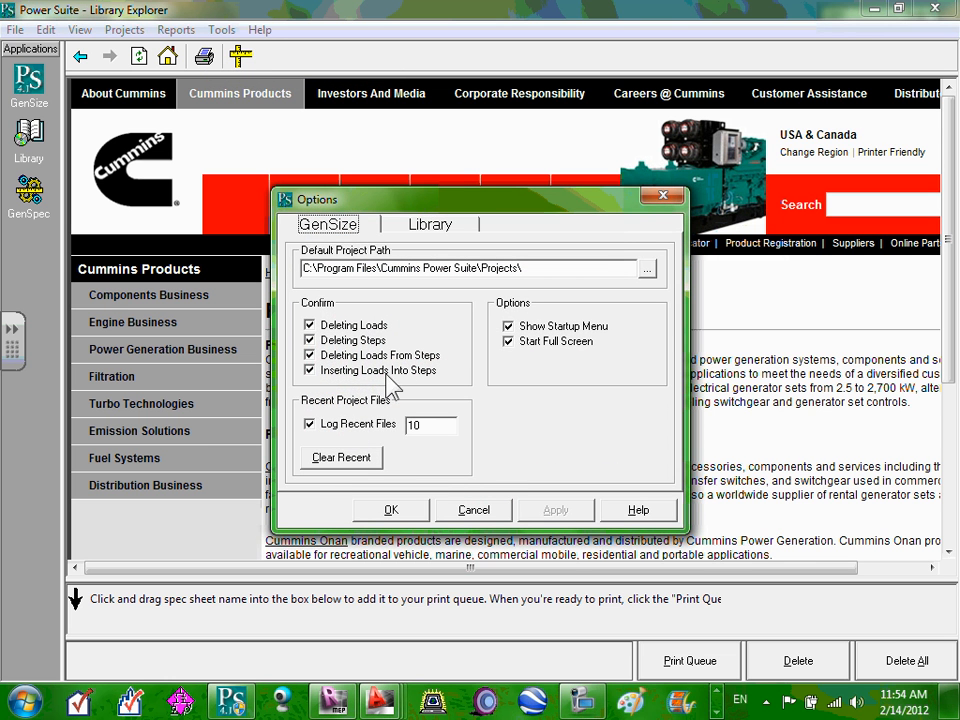
{"action": "left_click", "coordinate": [474, 510]}
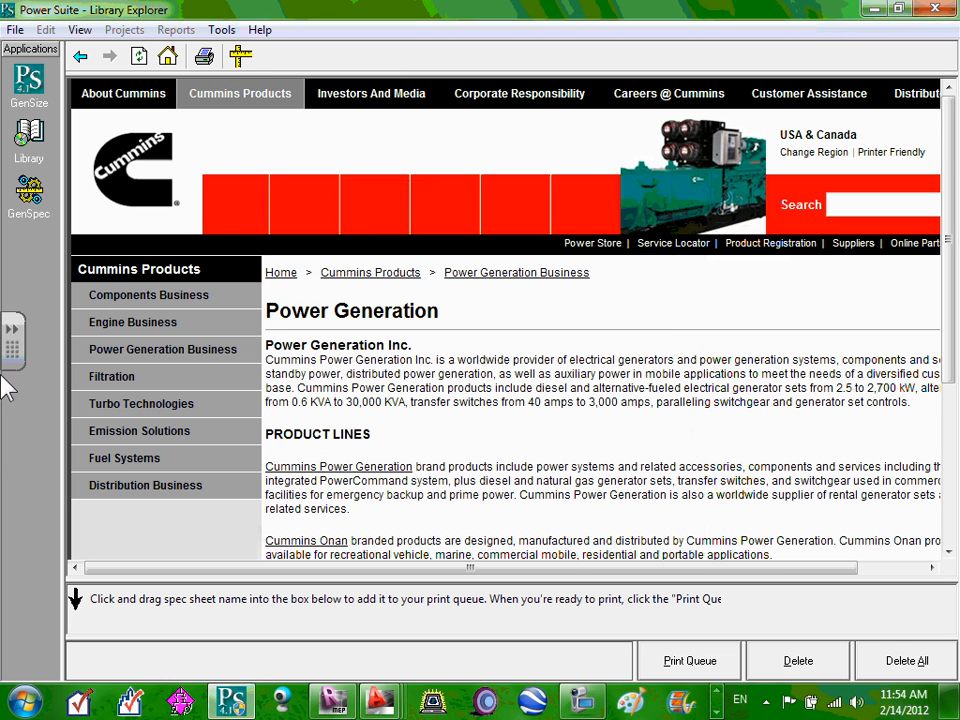
{"action": "left_click", "coordinate": [589, 702]}
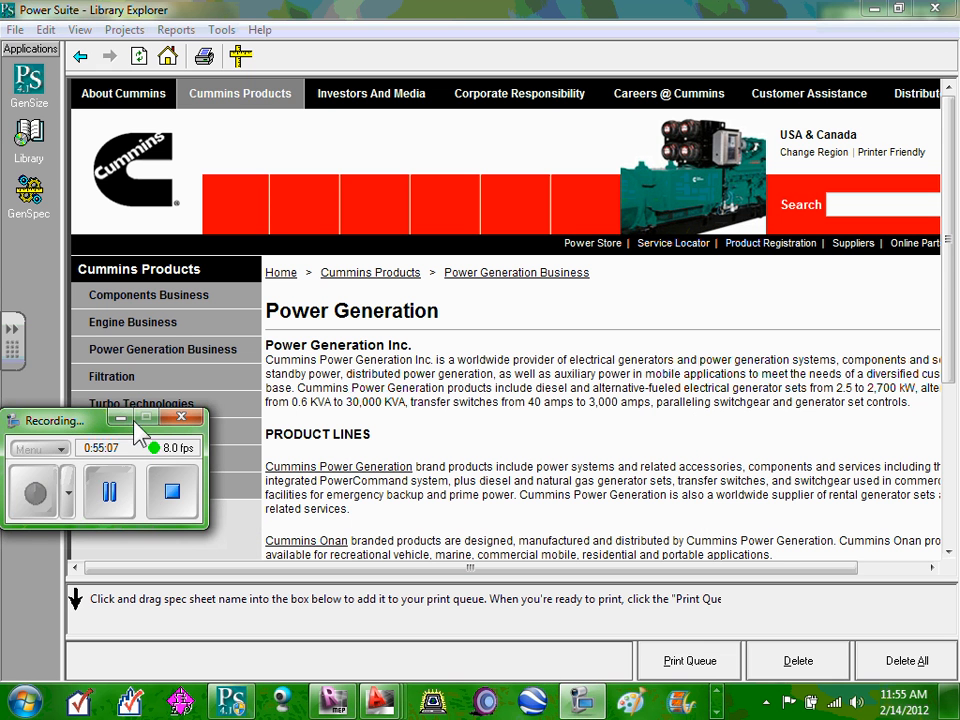
{"action": "left_click", "coordinate": [121, 416]}
Start Save As for the project and rename the file to 'Commercial Project'.
{"action": "left_click", "coordinate": [48, 77]}
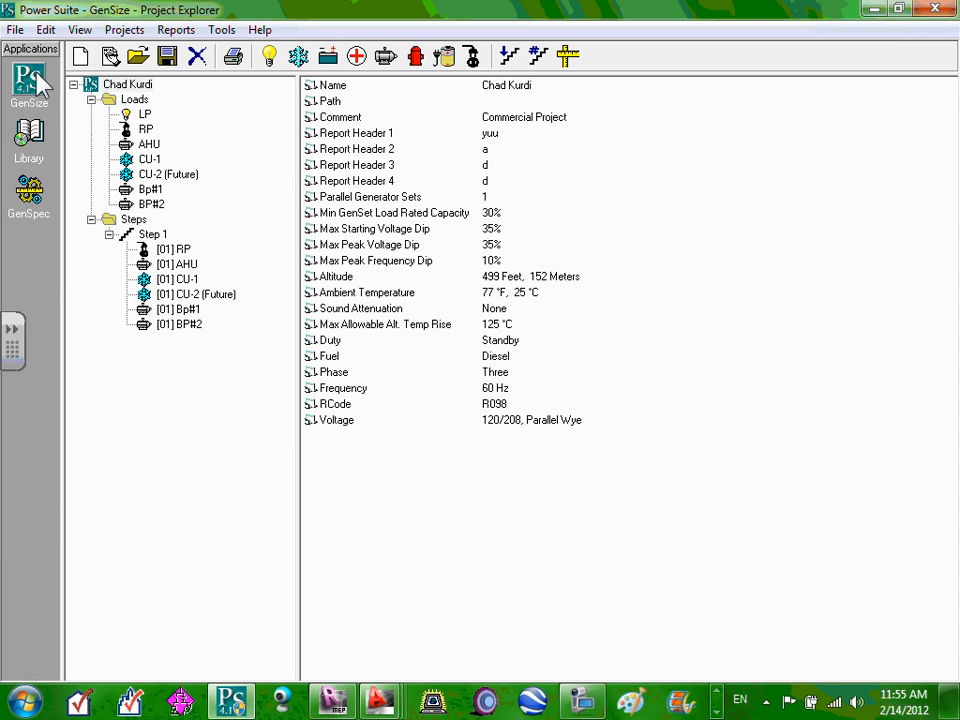
{"action": "left_click", "coordinate": [15, 30]}
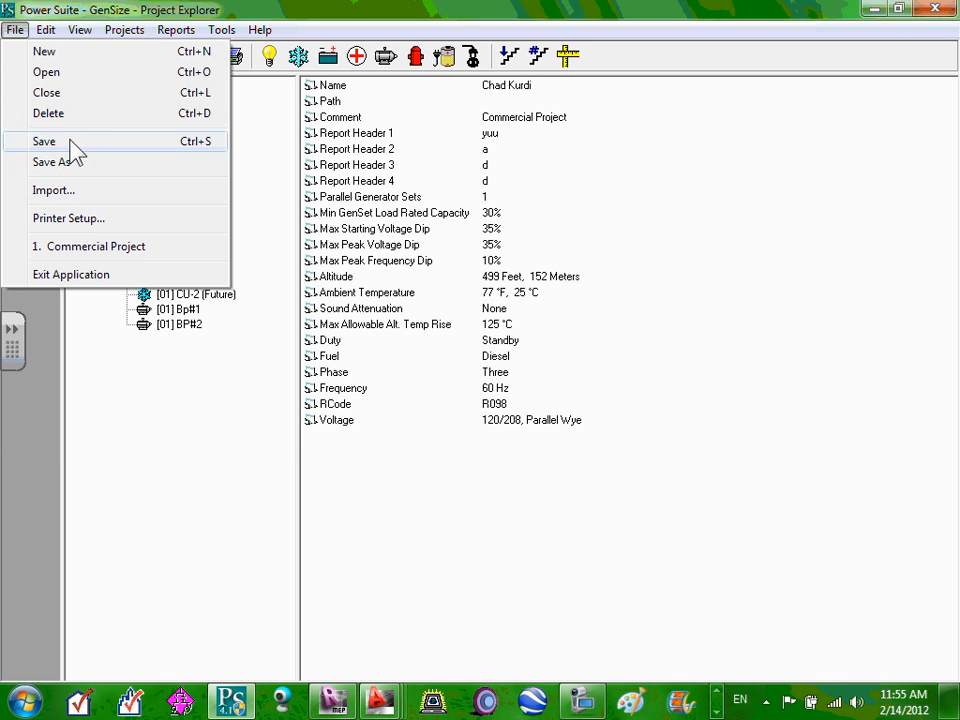
{"action": "left_click", "coordinate": [40, 141]}
{"action": "left_click", "coordinate": [146, 349]}
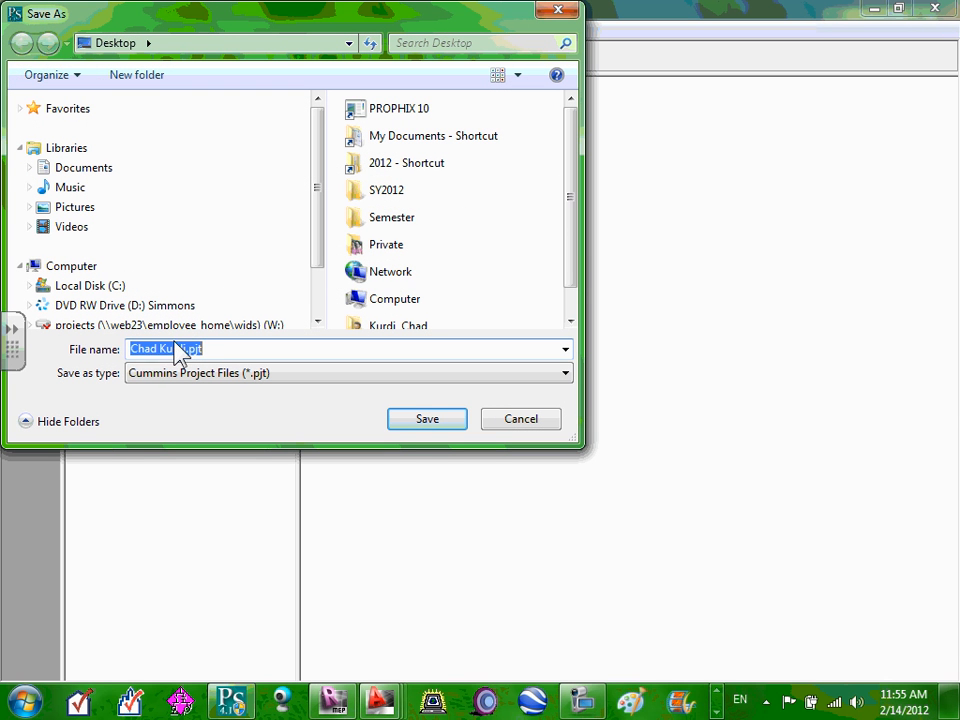
{"action": "left_click_drag", "start_coordinate": [184, 349], "coordinate": [118, 336]}
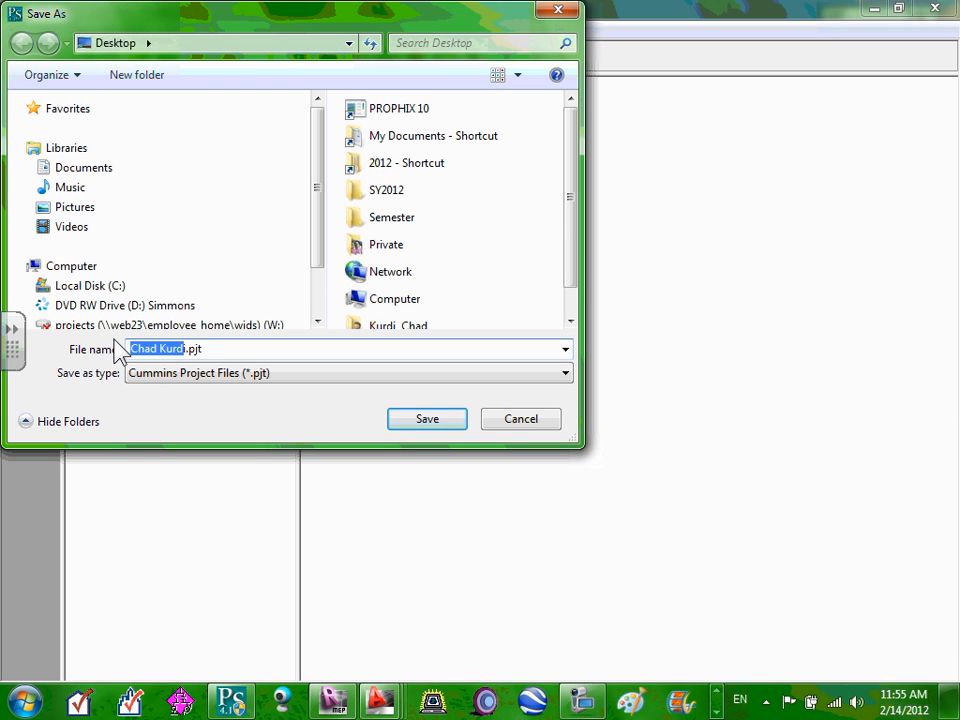
{"action": "type", "text": "Cummin"}
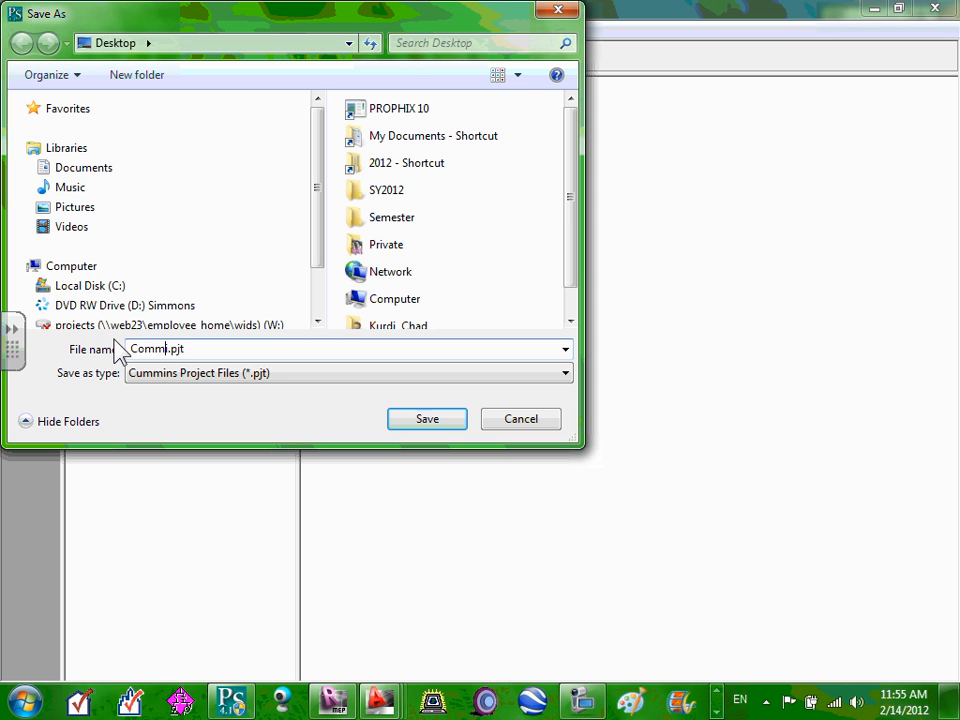
{"action": "type", "text": "rcial P"}
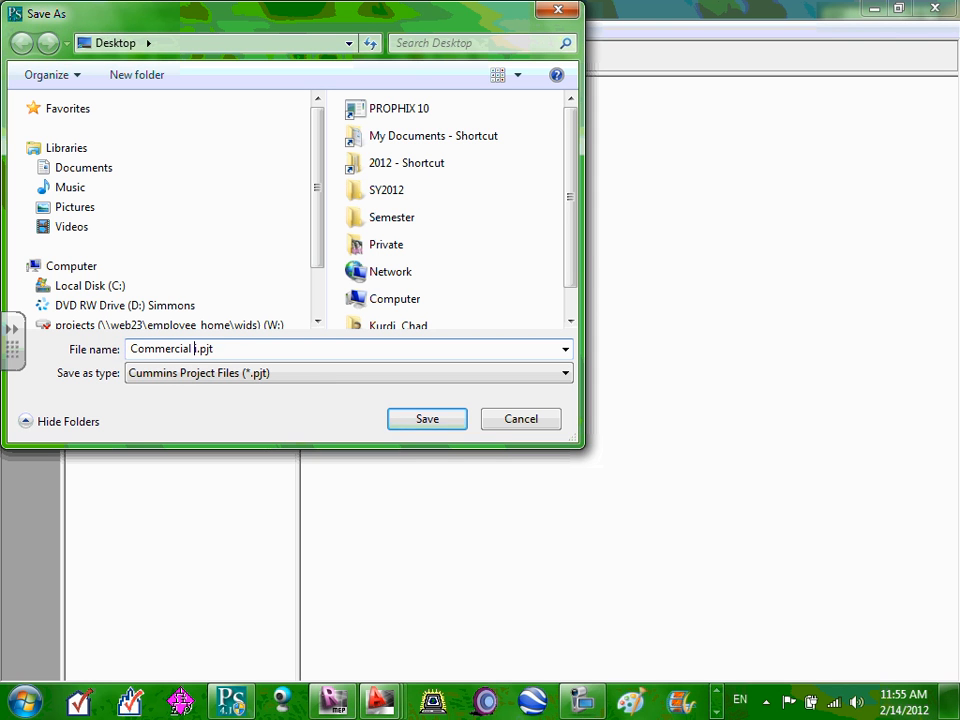
{"action": "type", "text": "roject"}
Browse to 2012 > Team 11 (I) > Q#5-Winter > Generator Sizing and save there.
{"action": "double_click", "coordinate": [392, 164]}
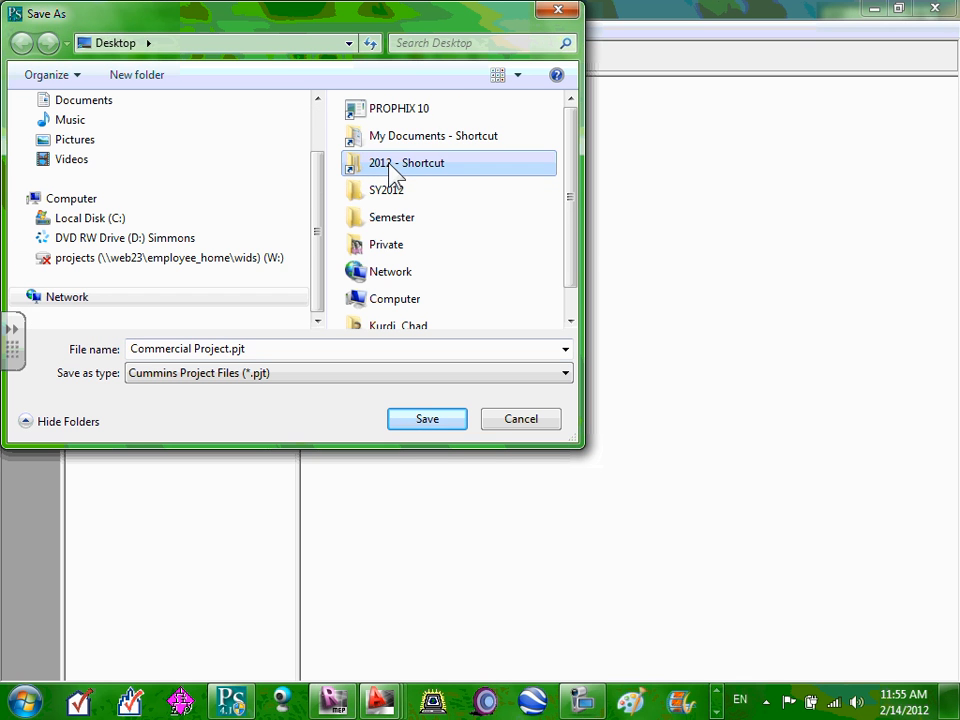
{"action": "left_click_drag", "start_coordinate": [574, 165], "coordinate": [581, 274]}
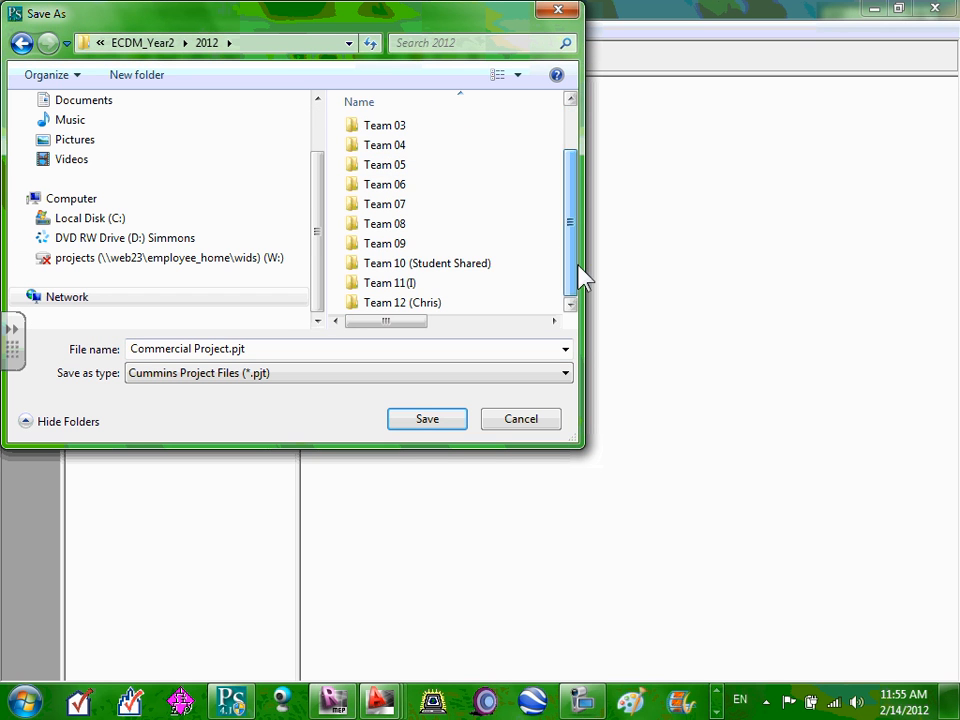
{"action": "double_click", "coordinate": [398, 284]}
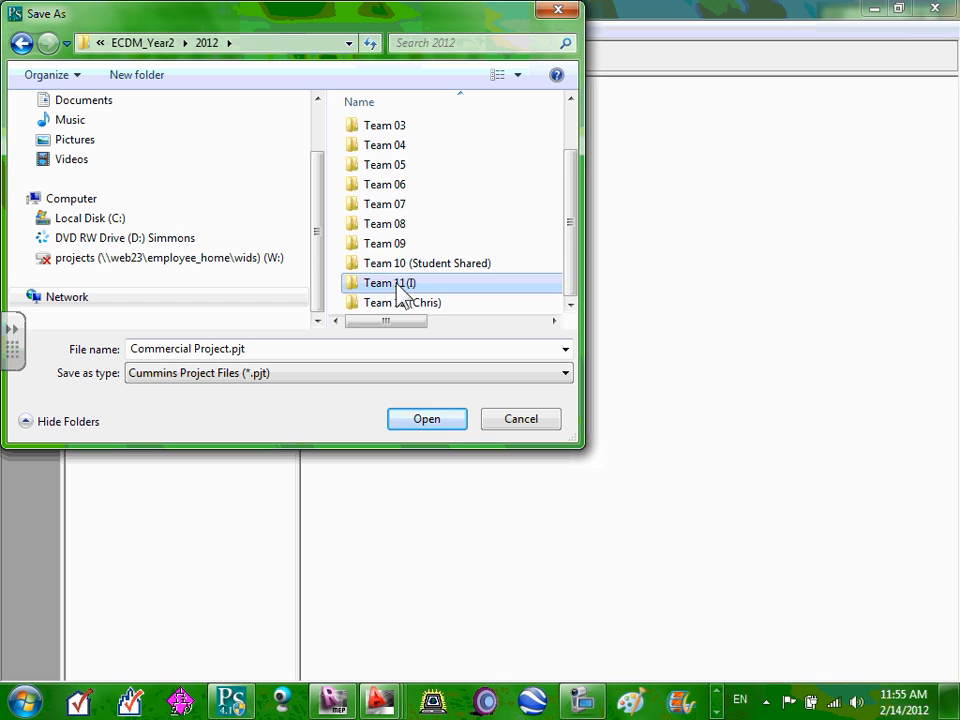
{"action": "double_click", "coordinate": [405, 150]}
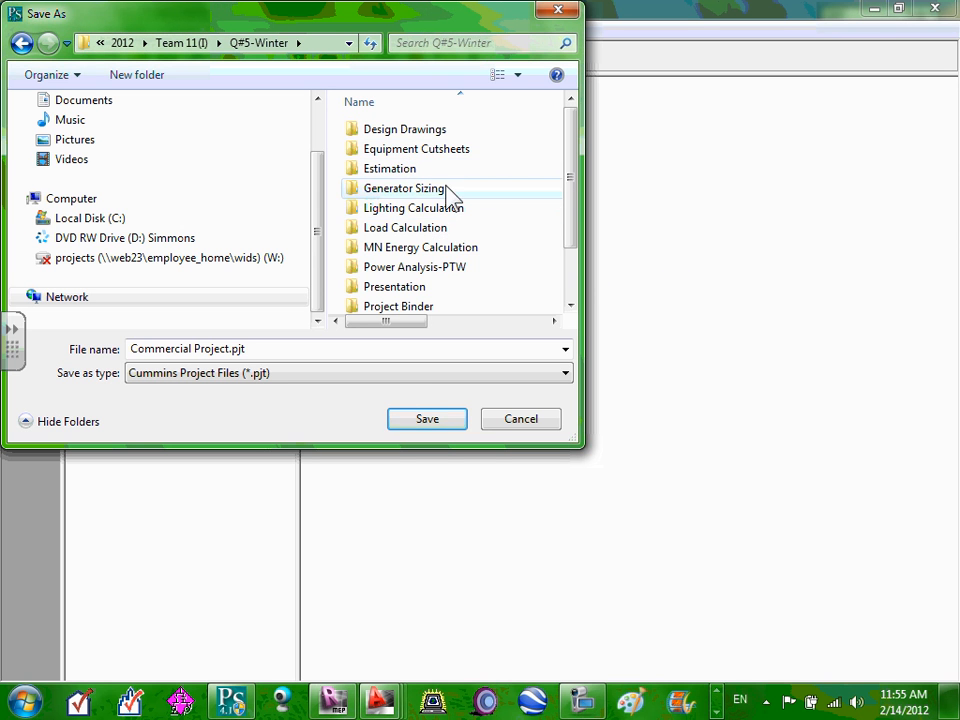
{"action": "left_click", "coordinate": [432, 192]}
{"action": "double_click", "coordinate": [432, 192]}
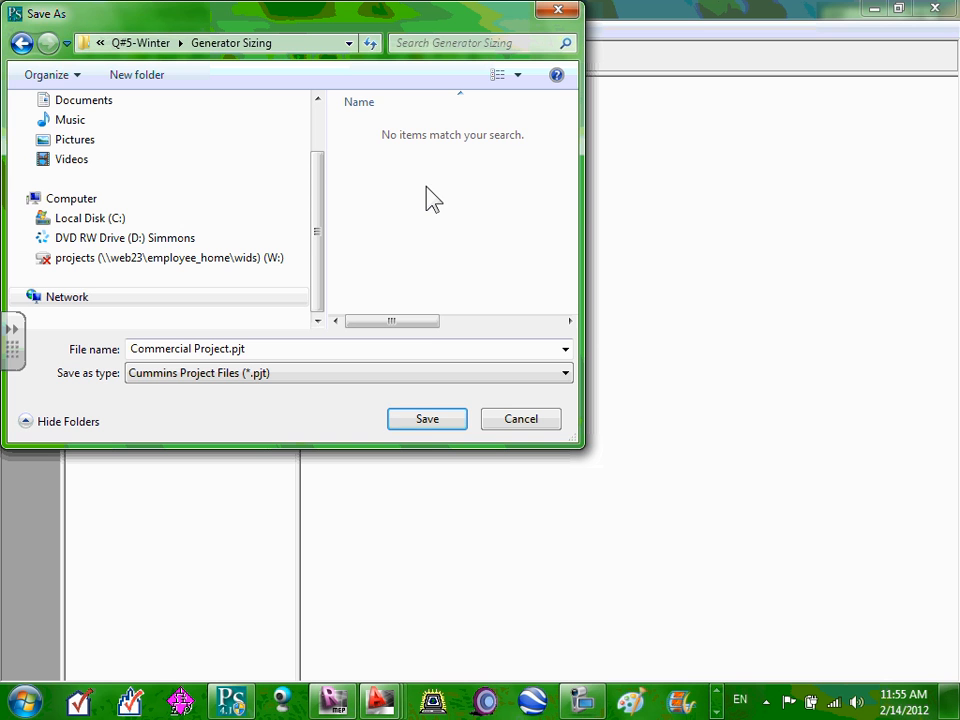
{"action": "left_click", "coordinate": [430, 420]}
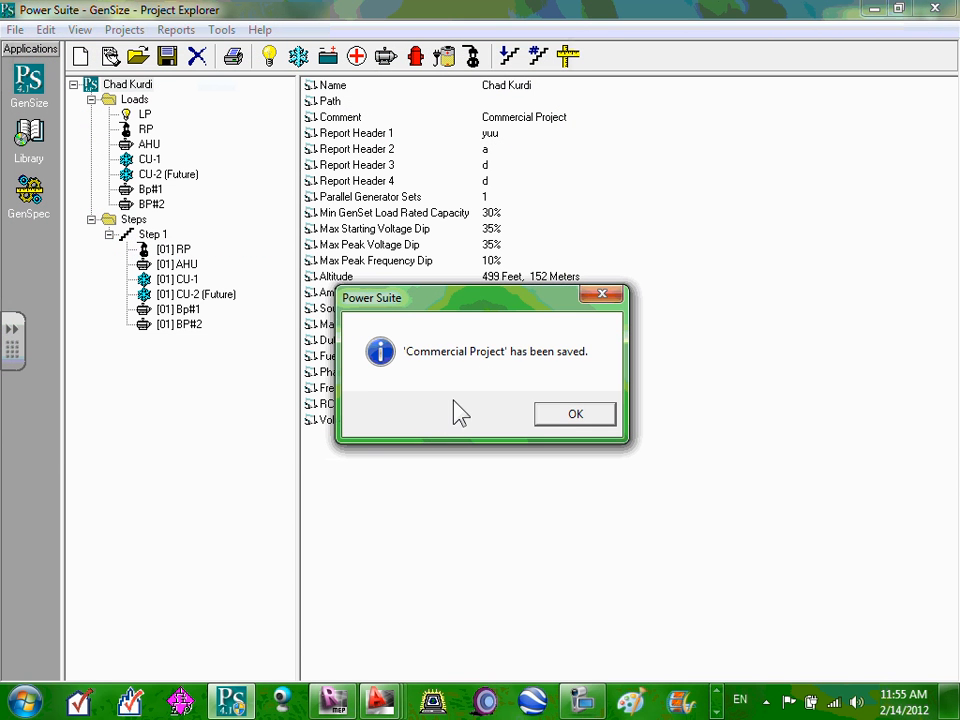
Dismiss the 'Commercial Project has been saved' message so the updated Path shows.
{"action": "left_click", "coordinate": [580, 418]}
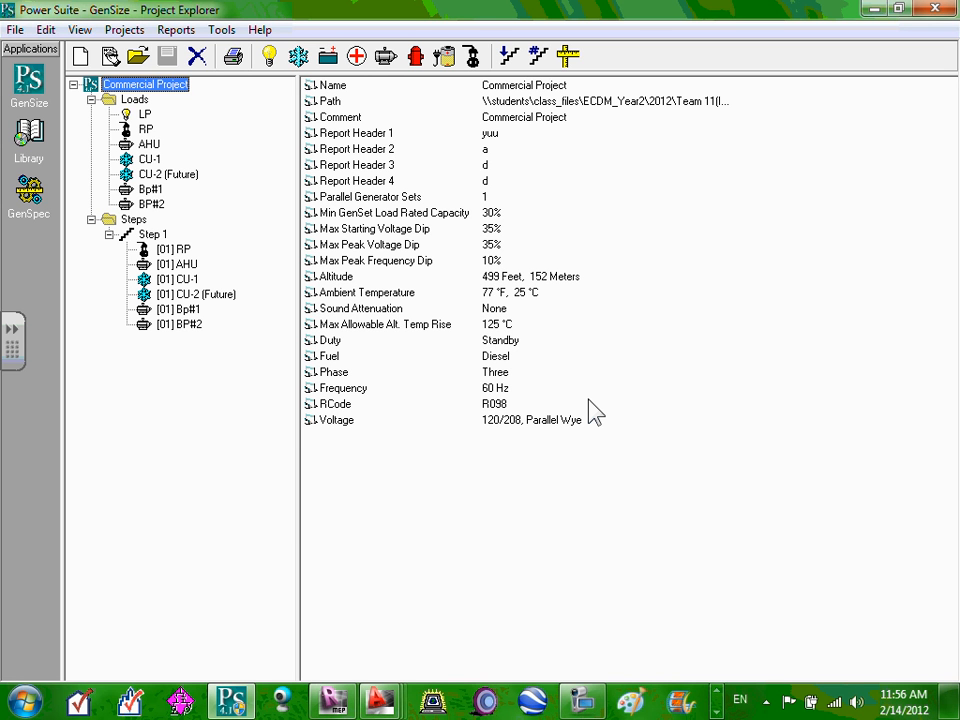
{"action": "left_click", "coordinate": [574, 701]}
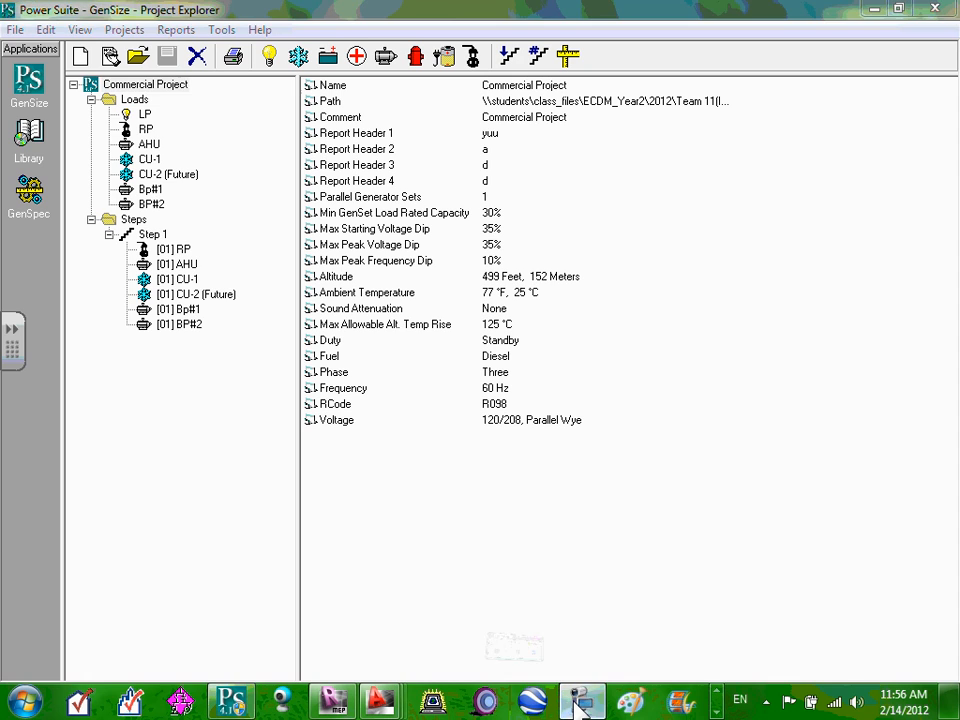